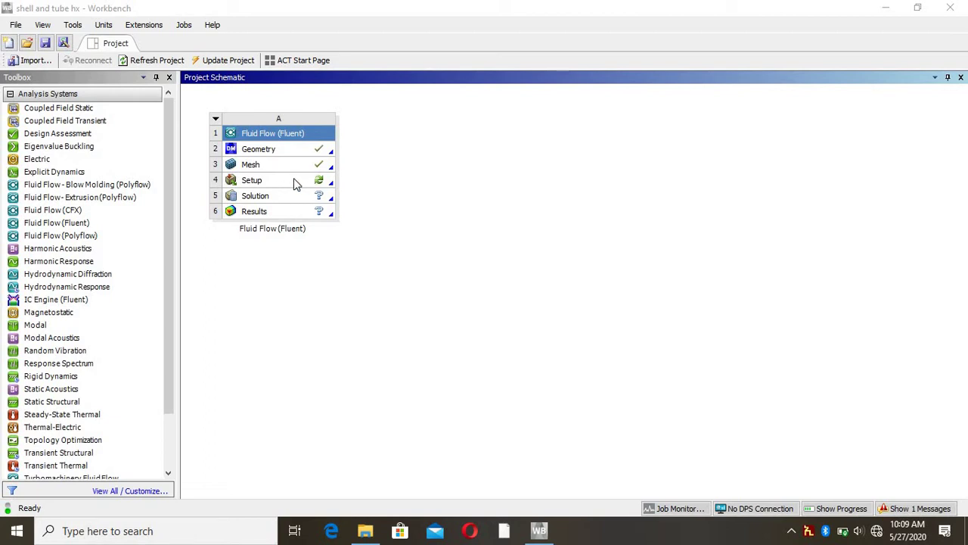
Step: Open the Fluent Launcher from the Fluid Flow system's Setup cell (A4)
double_click(295, 183)
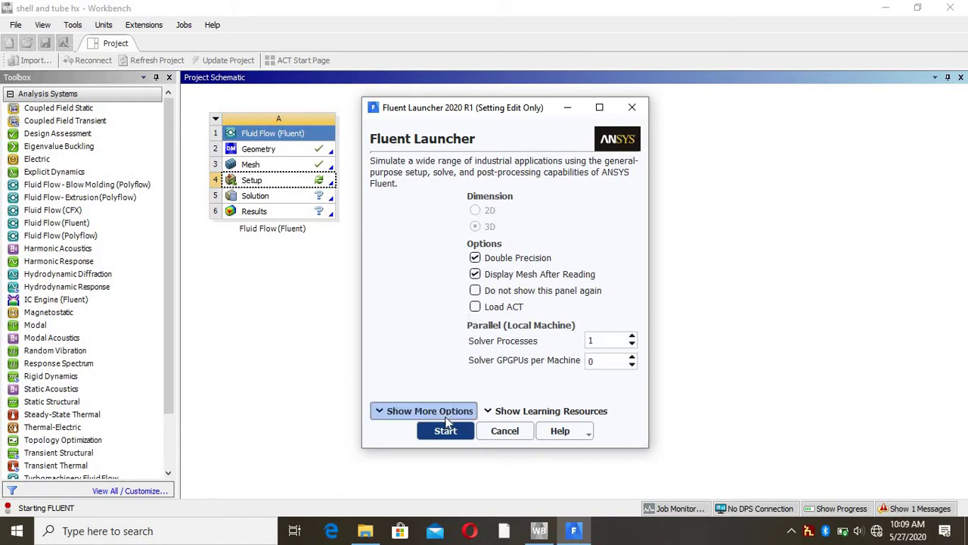
Step: Launch Fluent in double precision to load the shell-and-tube heat exchanger mesh
left_click(449, 441)
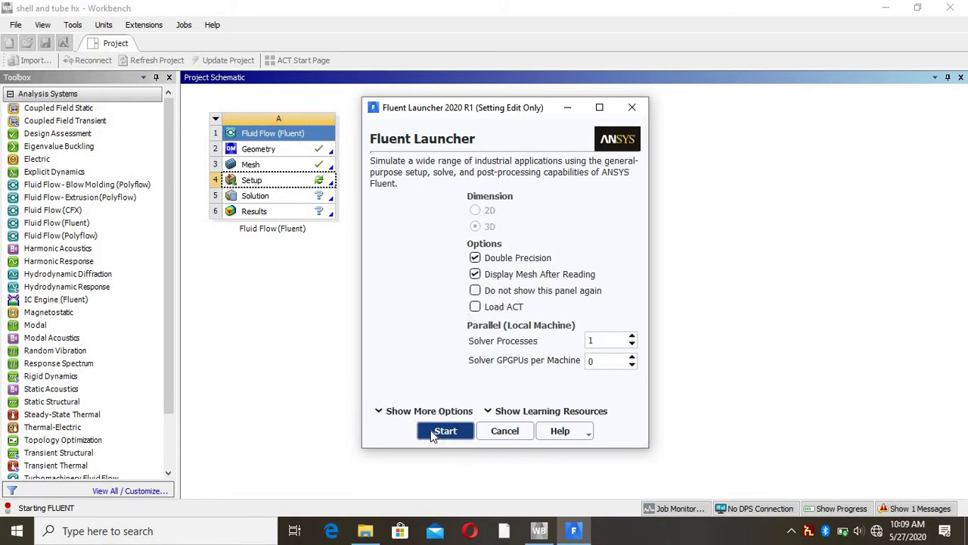
left_click(445, 433)
left_click(445, 432)
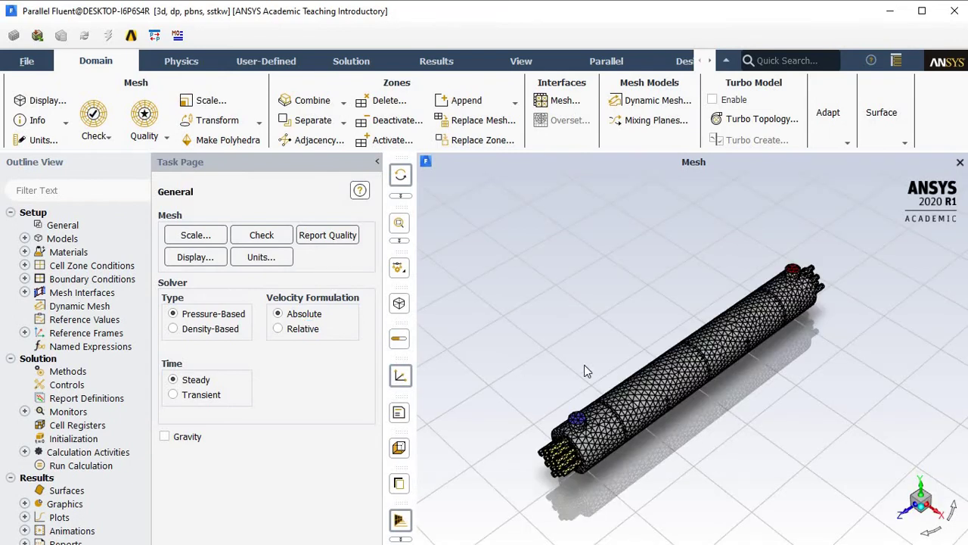
scroll(584, 370, "down", 3)
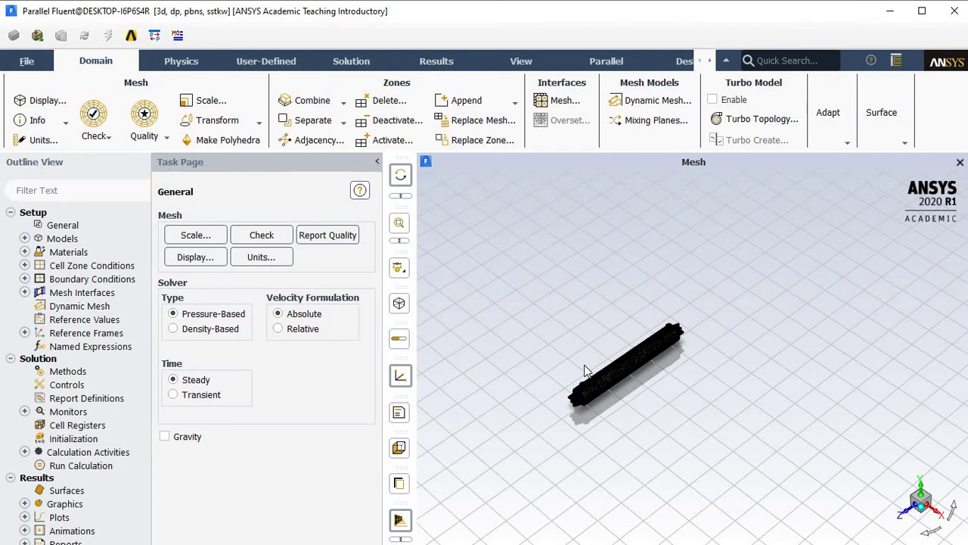
scroll(585, 371, "up", 1)
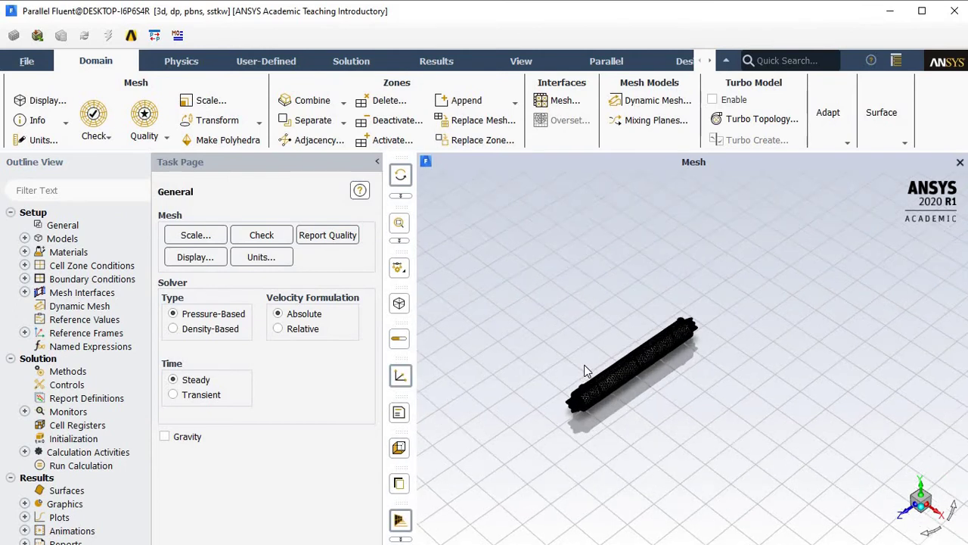
scroll(584, 371, "up", 3)
scroll(584, 366, "up", 2)
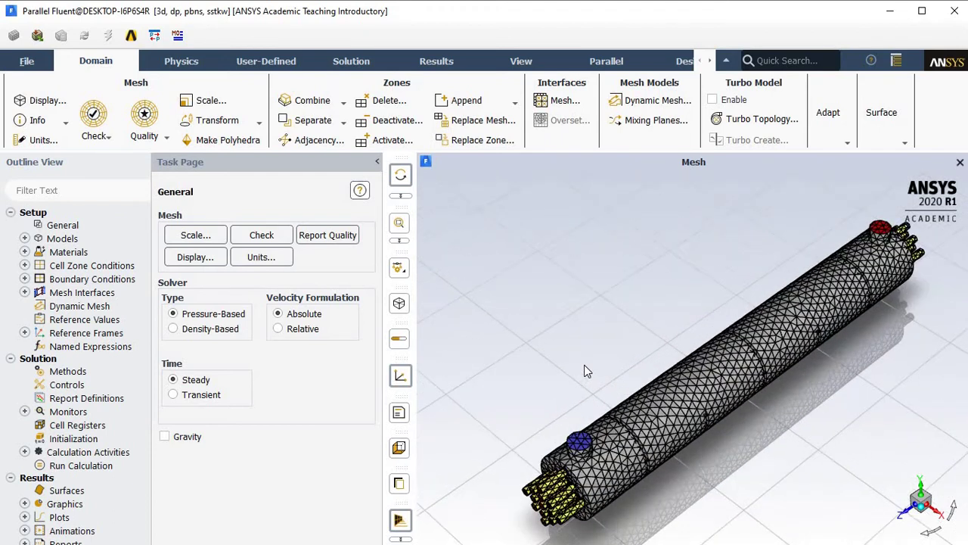
scroll(584, 365, "up", 2)
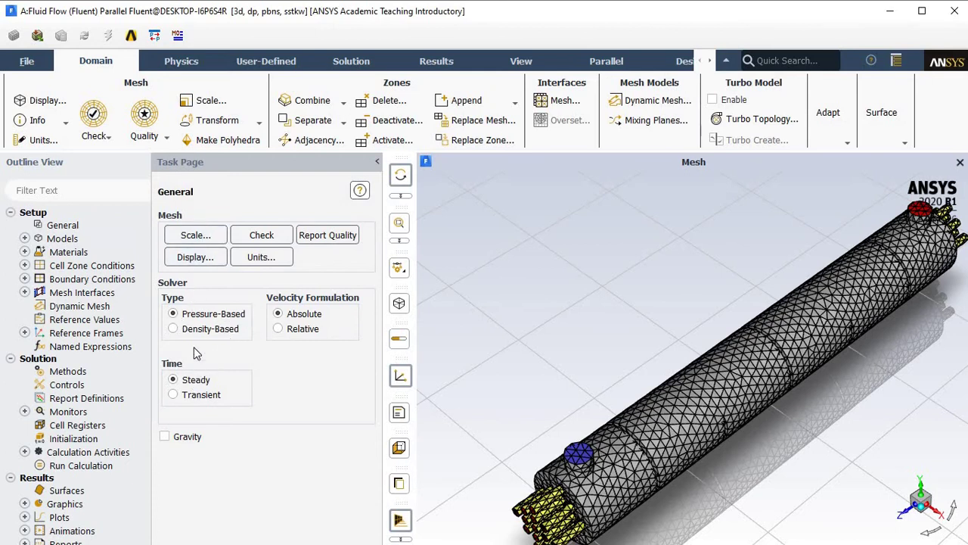
left_click(173, 394)
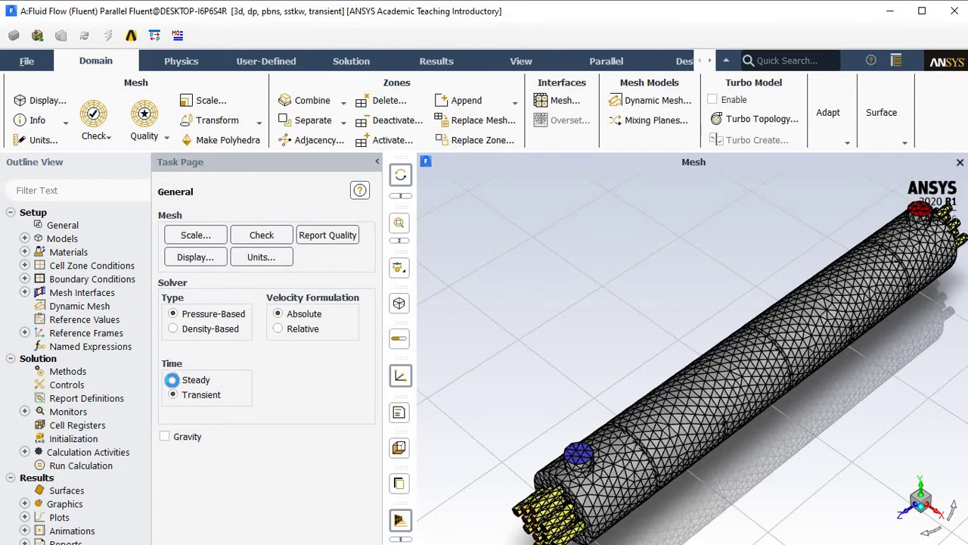
left_click(174, 381)
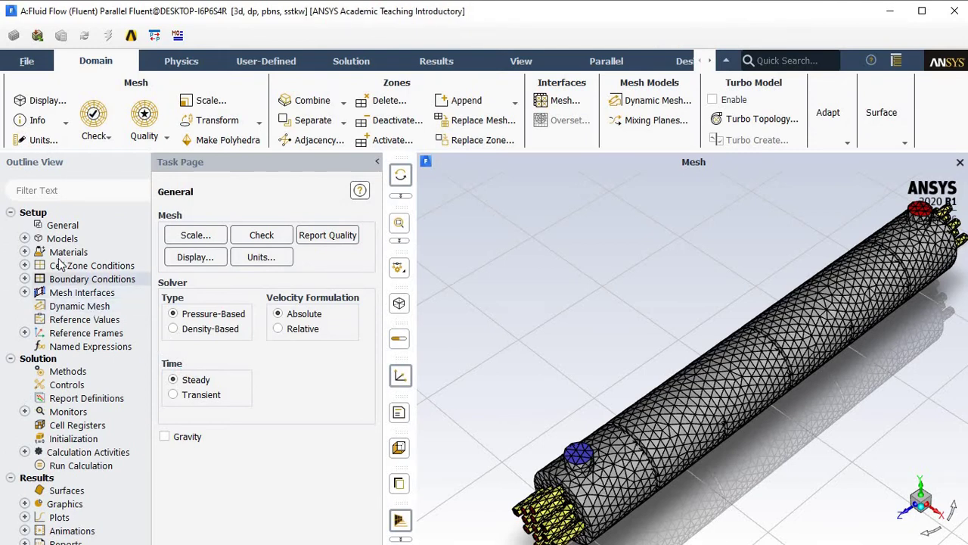
Step: Enable the Energy Equation under Models > Energy
left_click(26, 238)
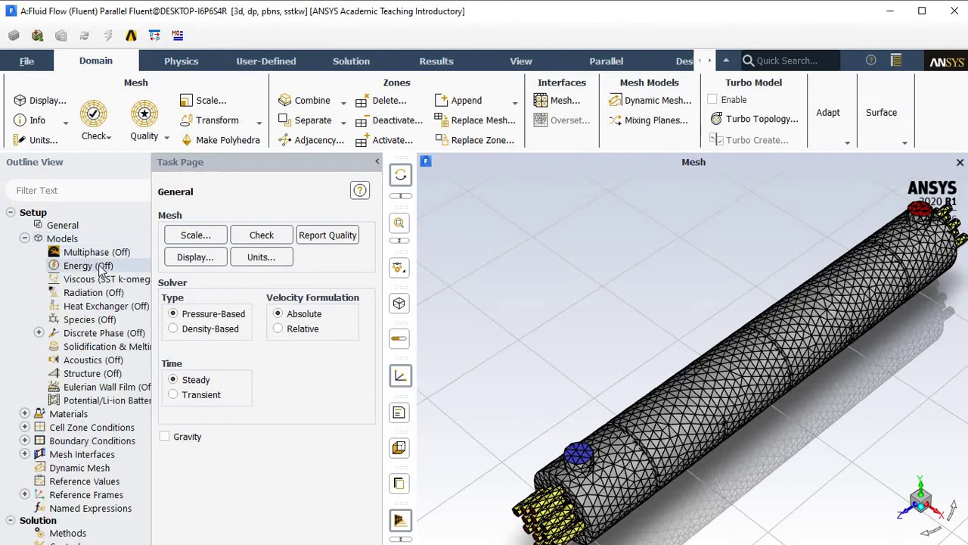
double_click(99, 267)
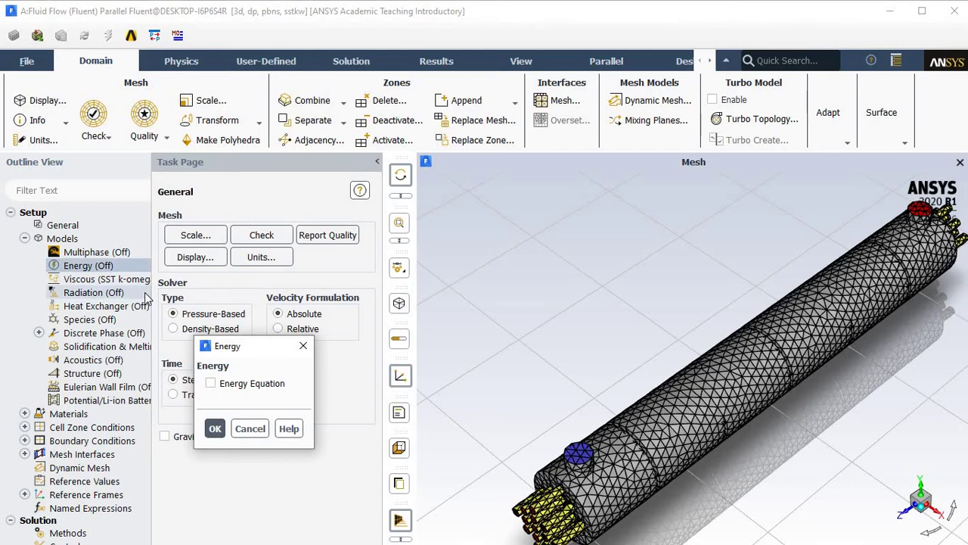
left_click(211, 383)
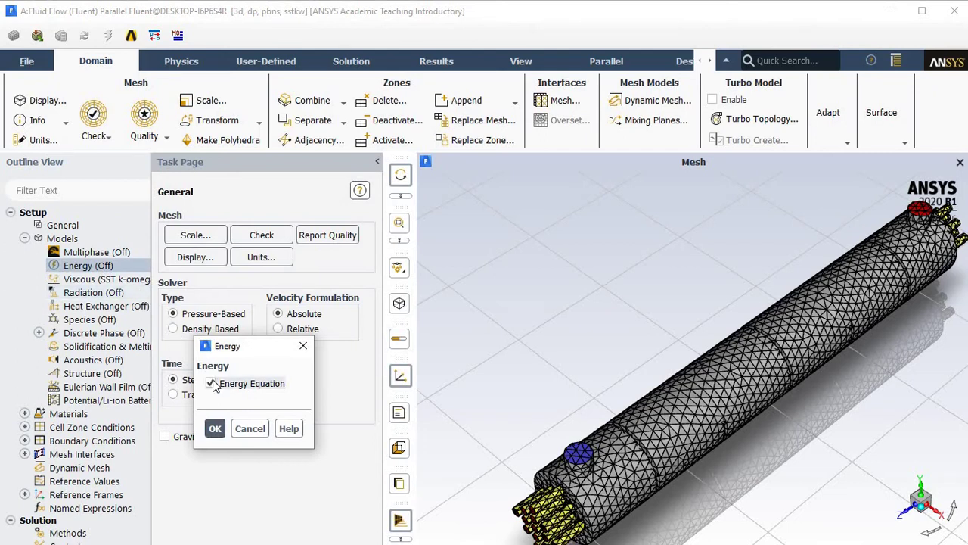
left_click(215, 428)
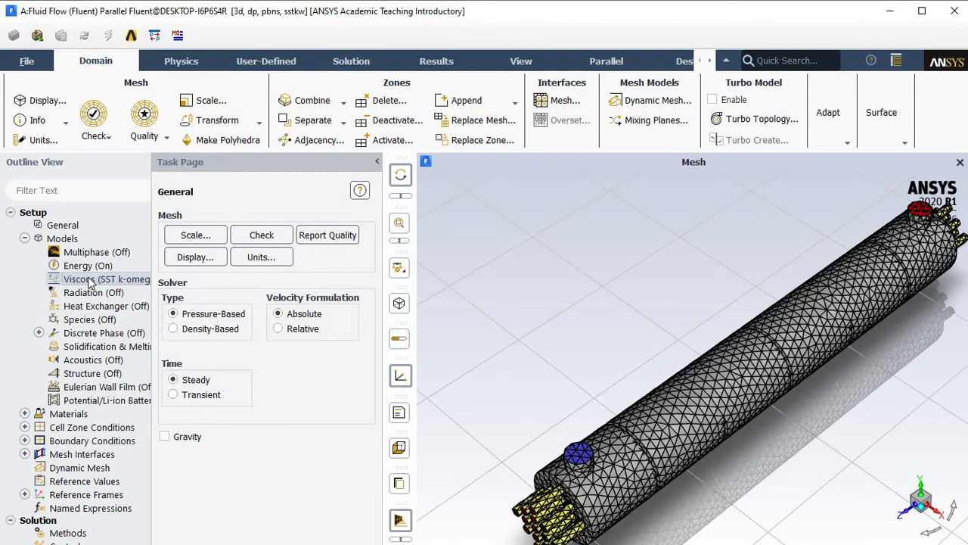
Step: Set the Viscous model to standard k-epsilon (2 eqn) with Standard Wall Functions
double_click(89, 280)
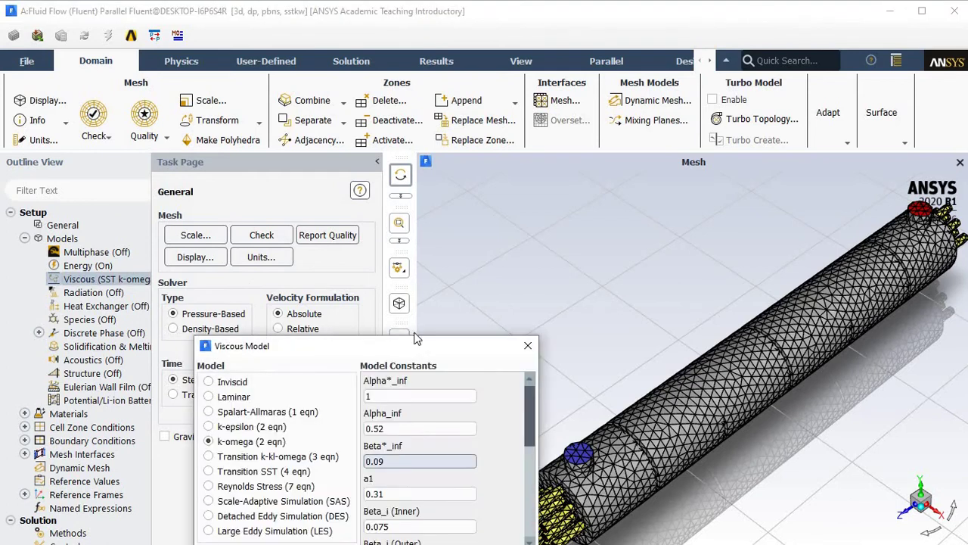
left_click_drag(413, 357, 401, 238)
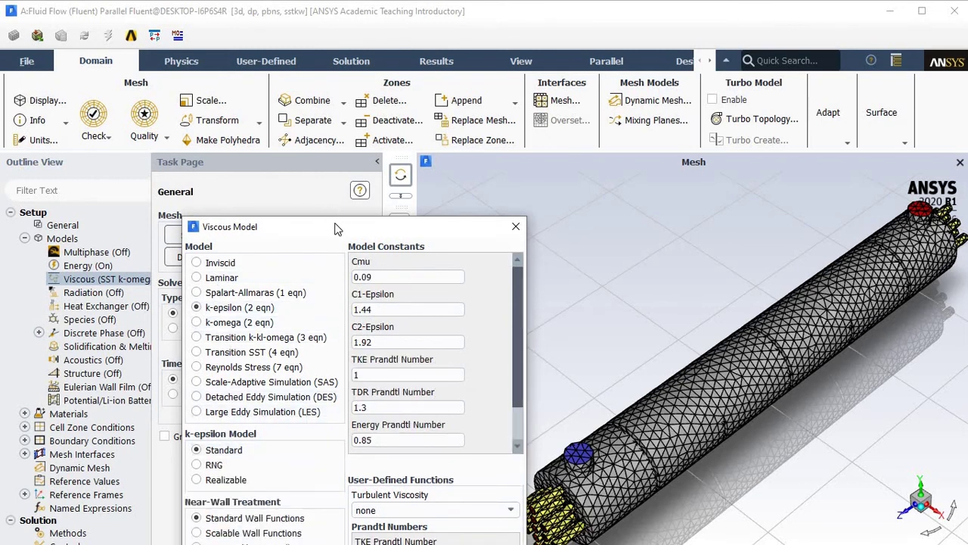
left_click_drag(336, 228, 353, 59)
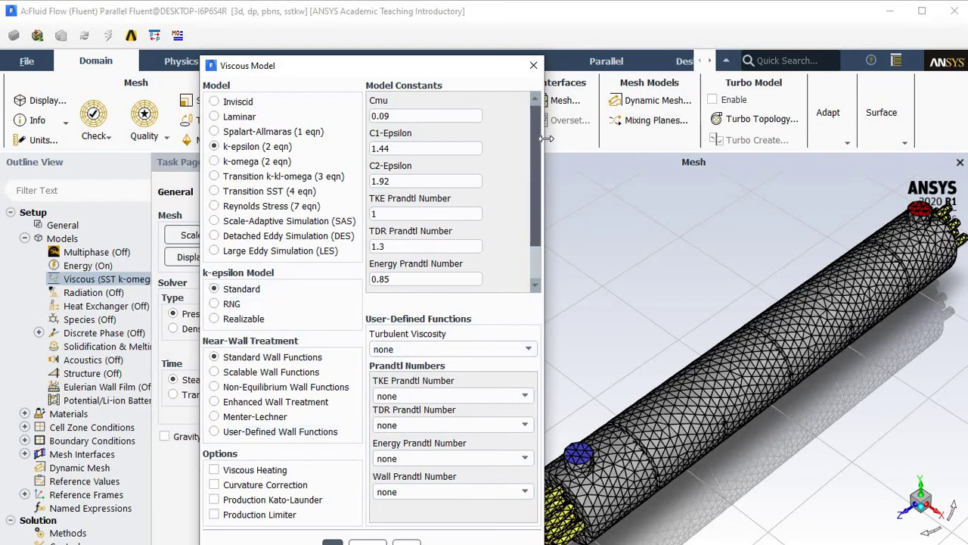
left_click_drag(548, 138, 625, 138)
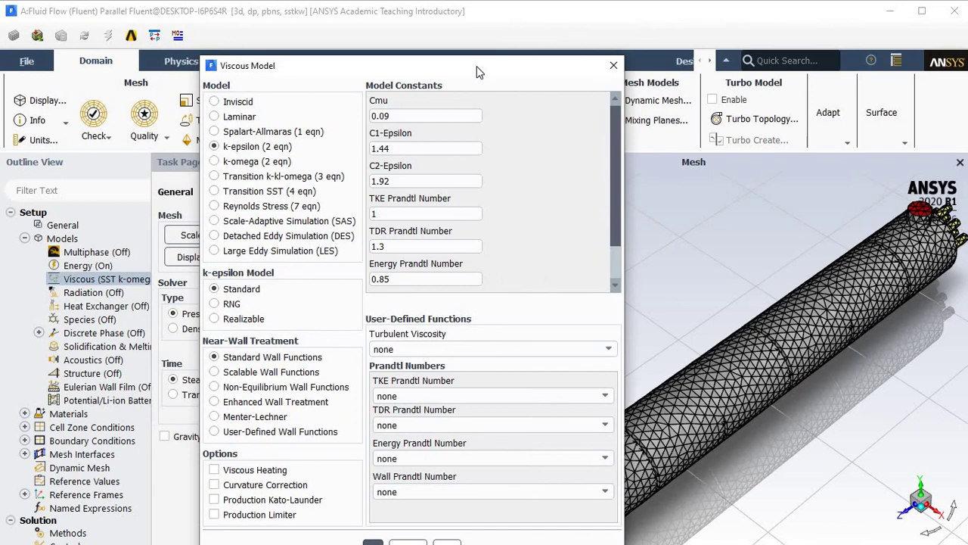
left_click_drag(465, 66, 446, 11)
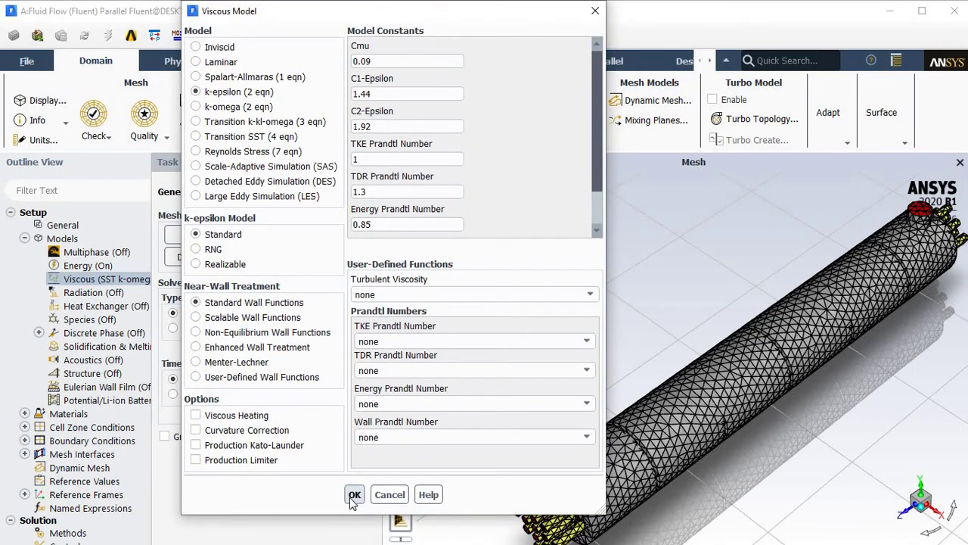
left_click(352, 495)
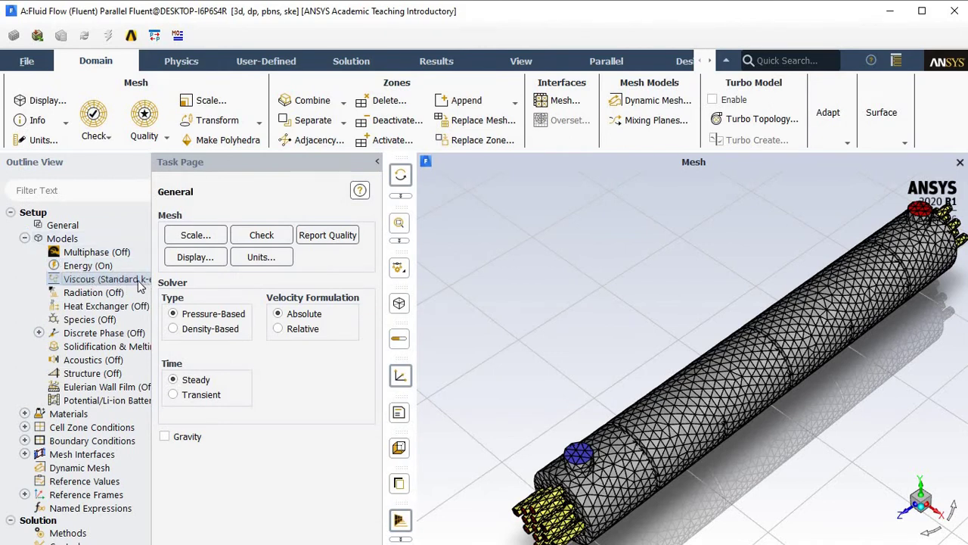
left_click(24, 239)
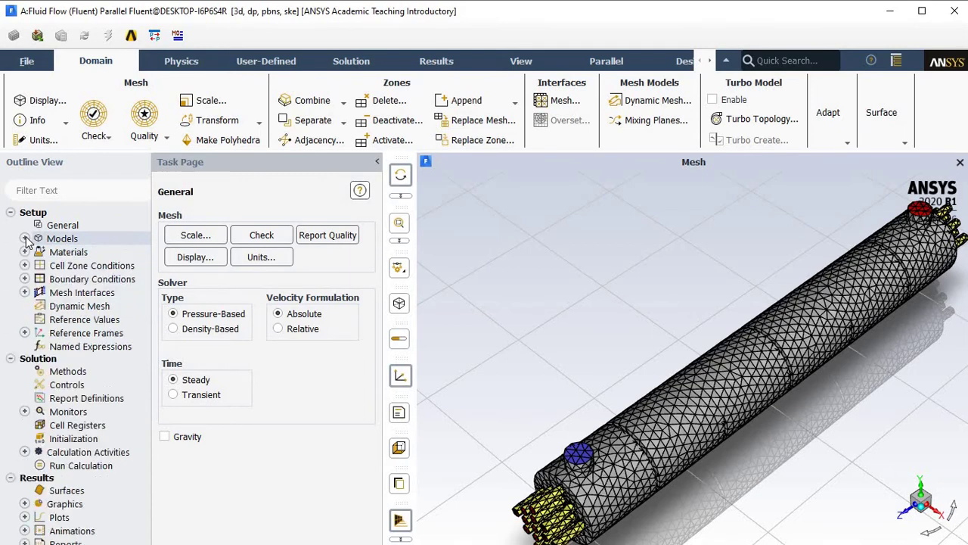
Step: Open the air material's properties and bring up the Fluent Database Materials
double_click(66, 253)
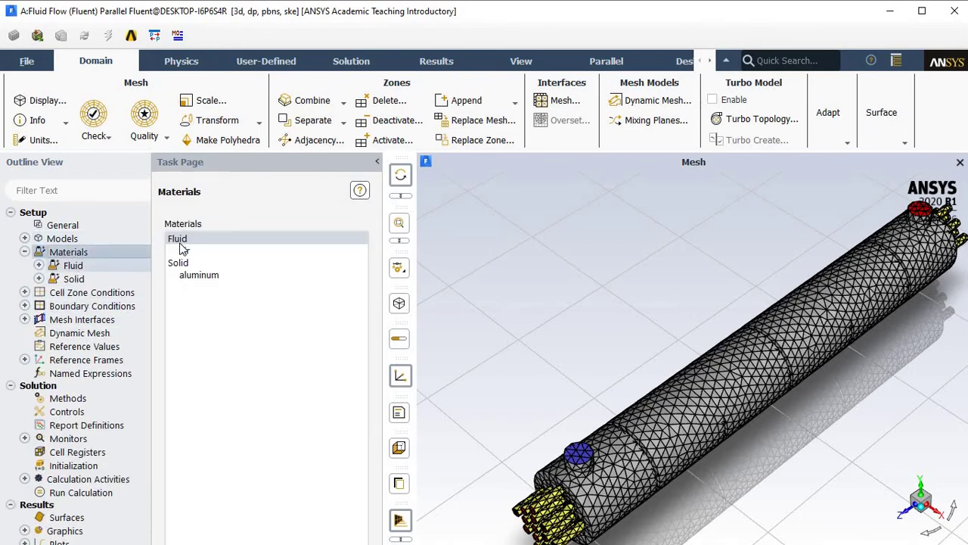
left_click(193, 252)
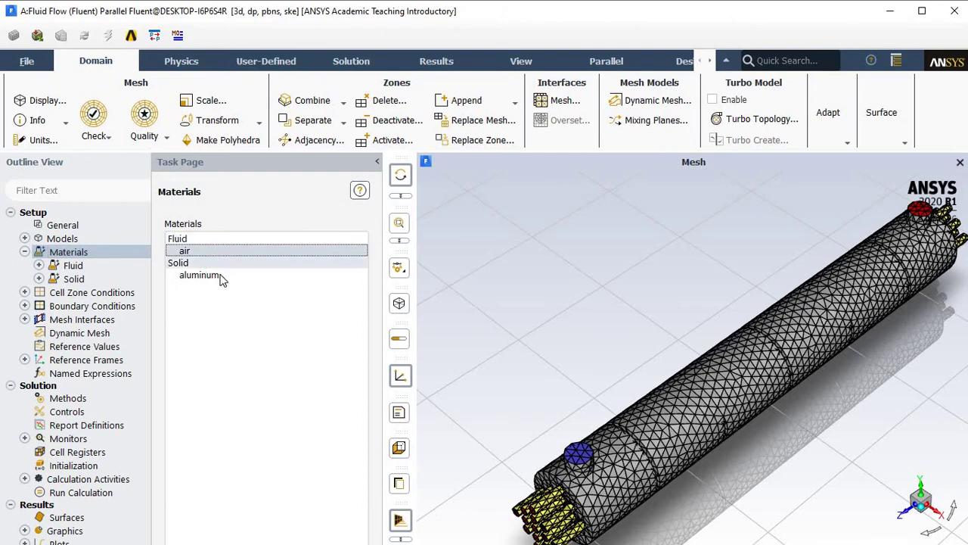
double_click(219, 255)
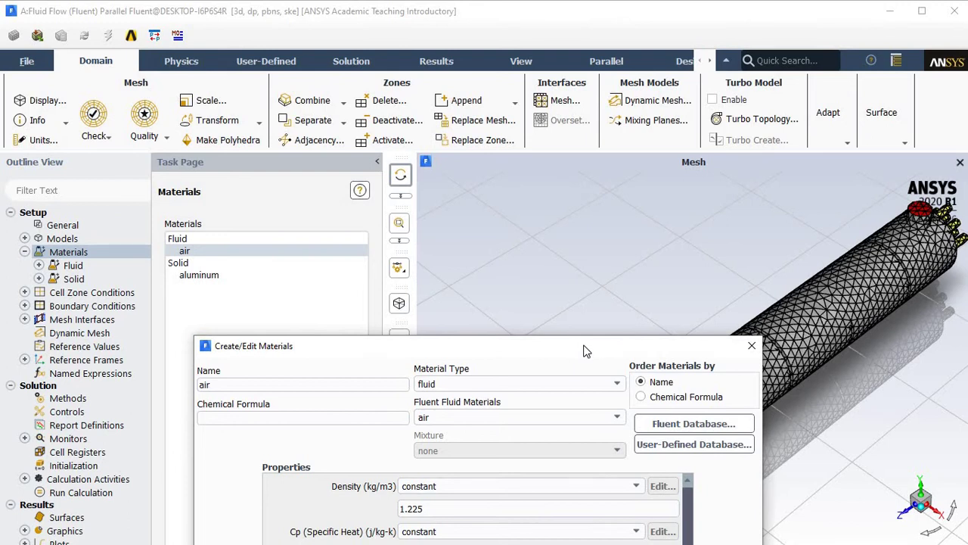
left_click_drag(583, 350, 558, 176)
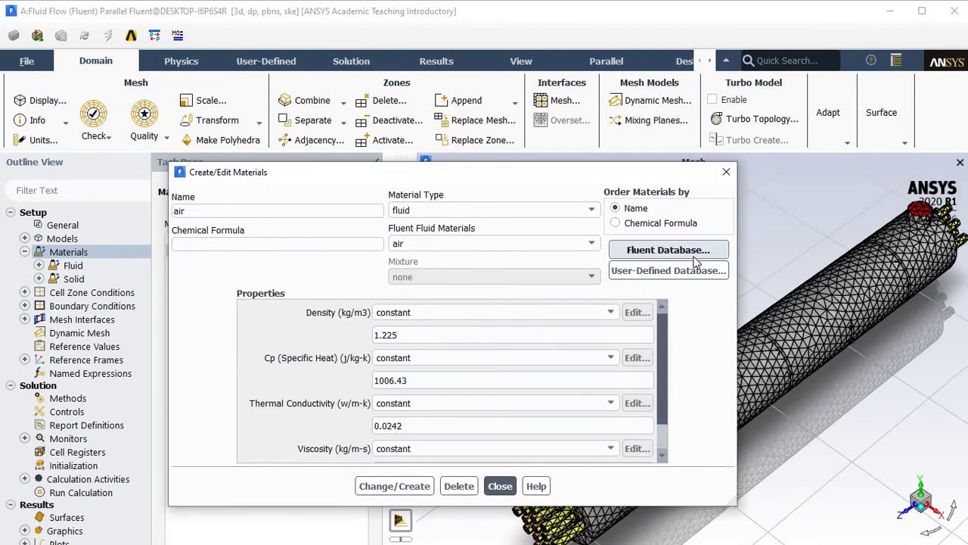
left_click(692, 254)
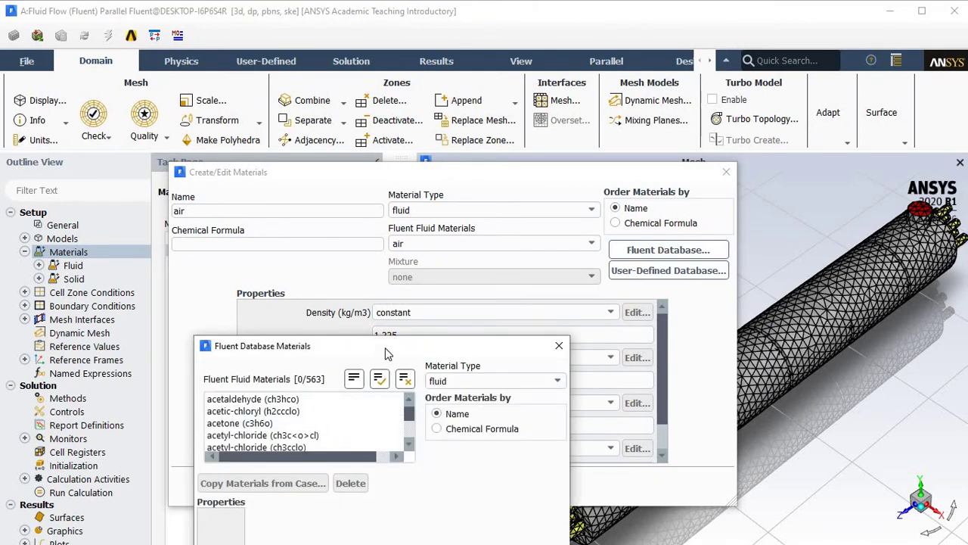
Step: Copy water-liquid from the database into the case and close both material dialogs
left_click_drag(387, 353, 364, 195)
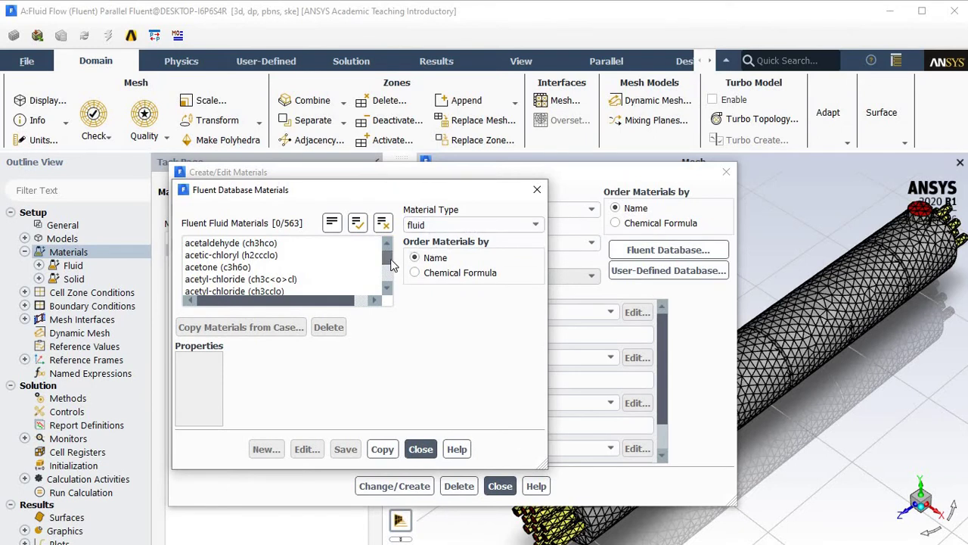
left_click_drag(383, 300, 373, 314)
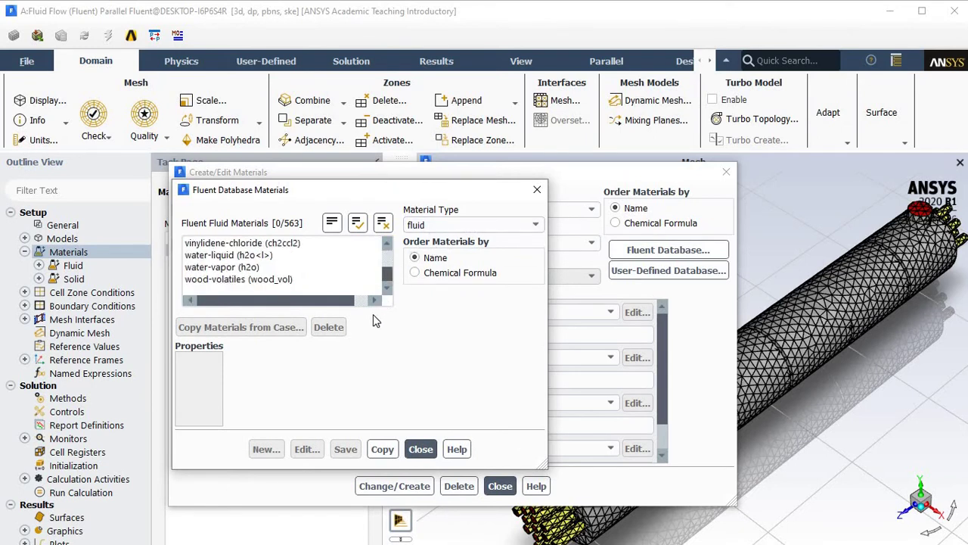
left_click(227, 256)
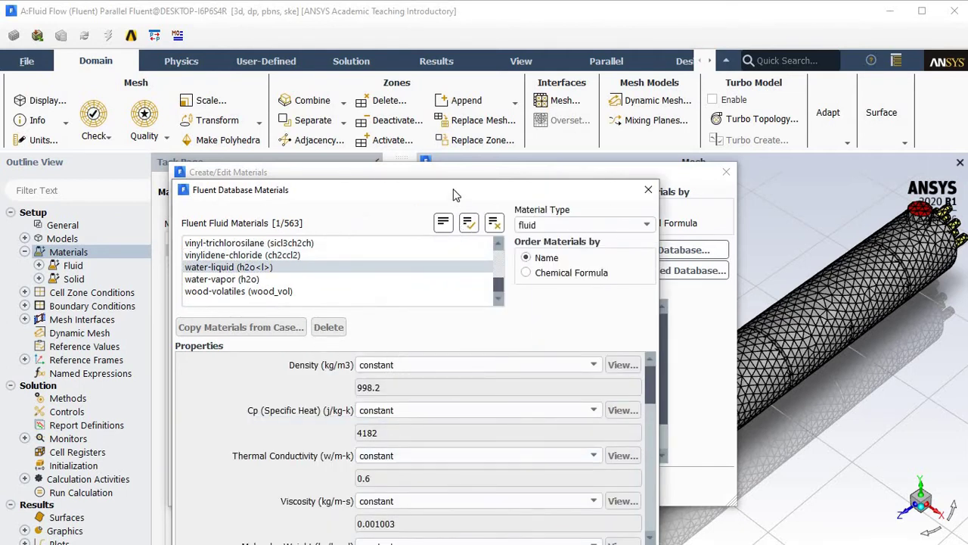
left_click_drag(454, 195, 436, 113)
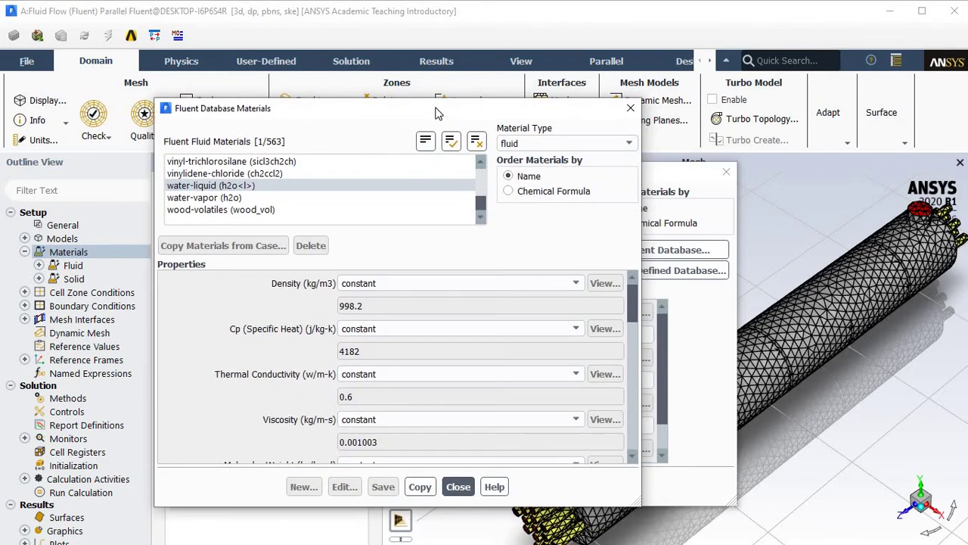
left_click(416, 488)
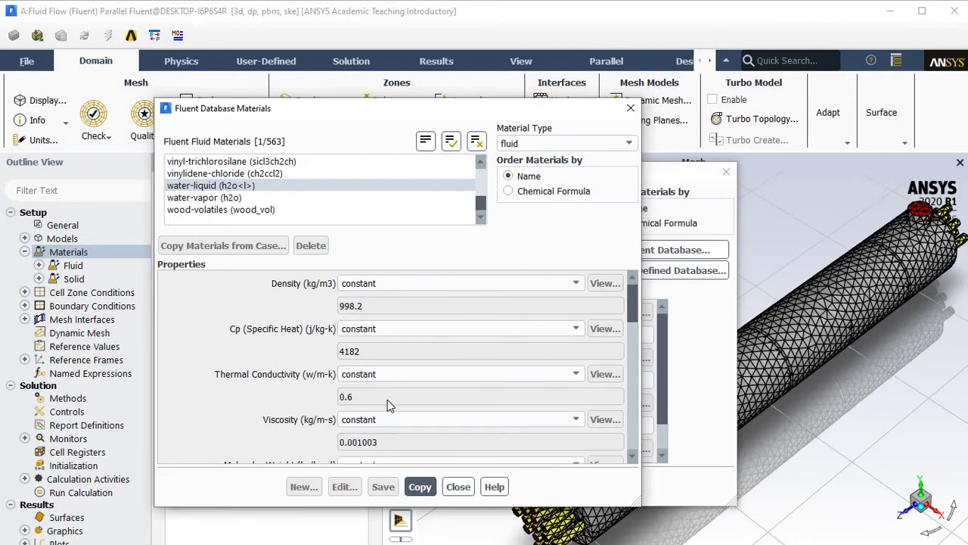
left_click(457, 486)
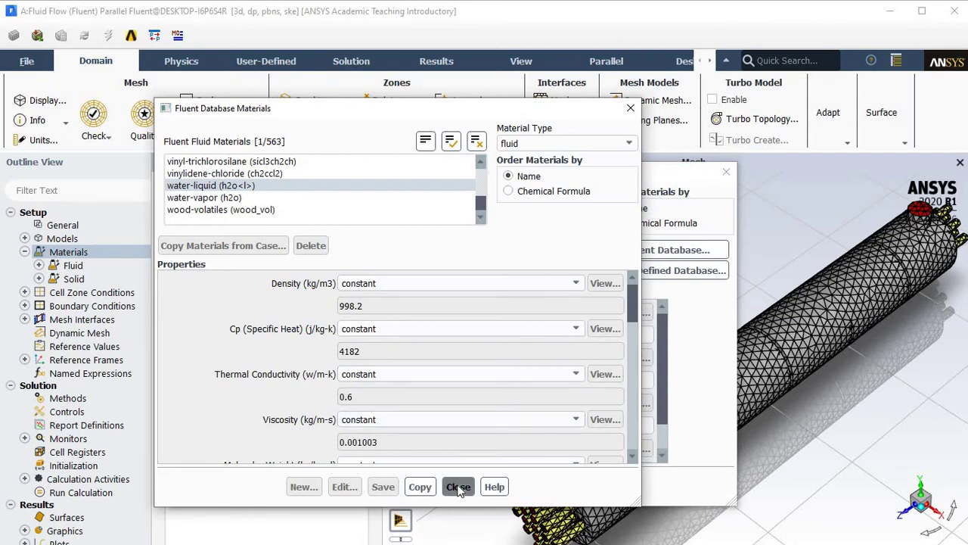
left_click(726, 171)
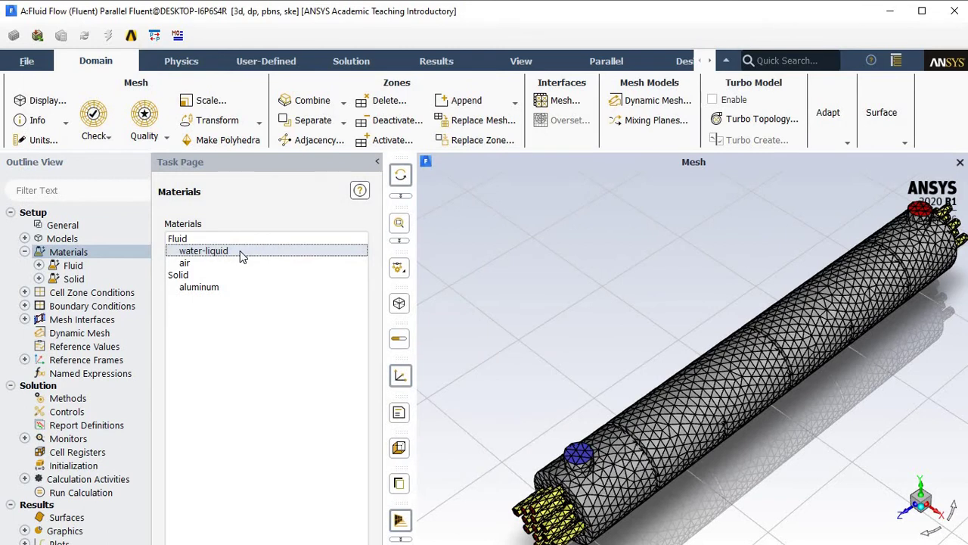
left_click(25, 253)
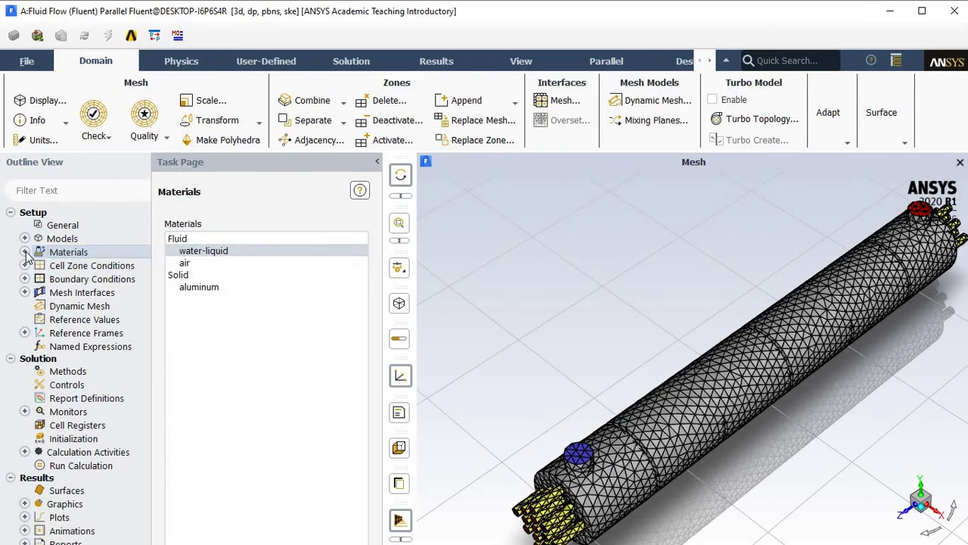
Step: Assign water-liquid as the shell cell zone's material in place of air
double_click(77, 267)
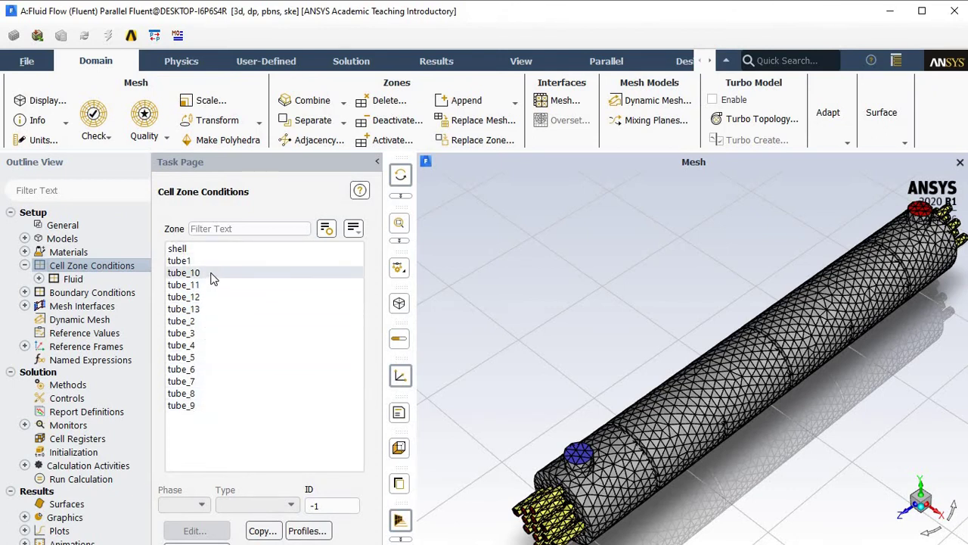
left_click(208, 249)
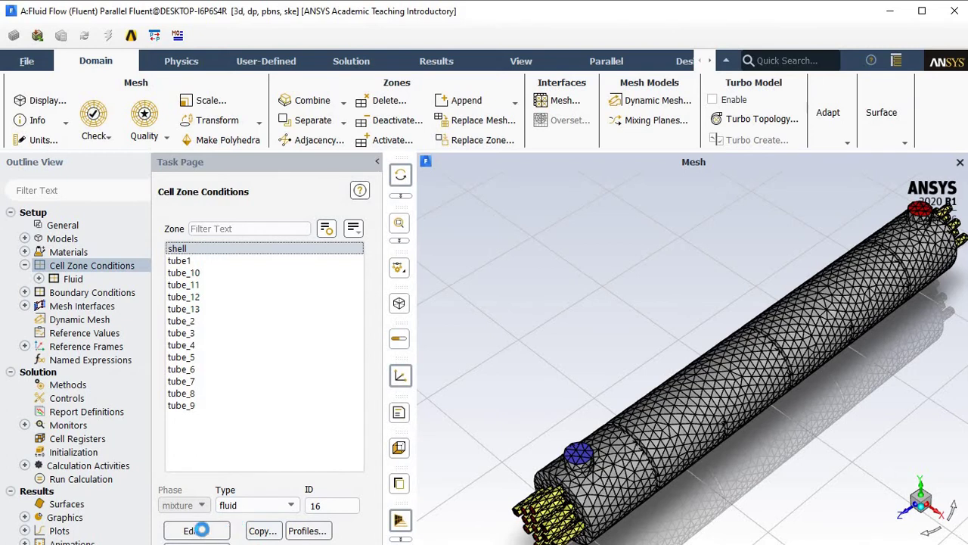
left_click(201, 530)
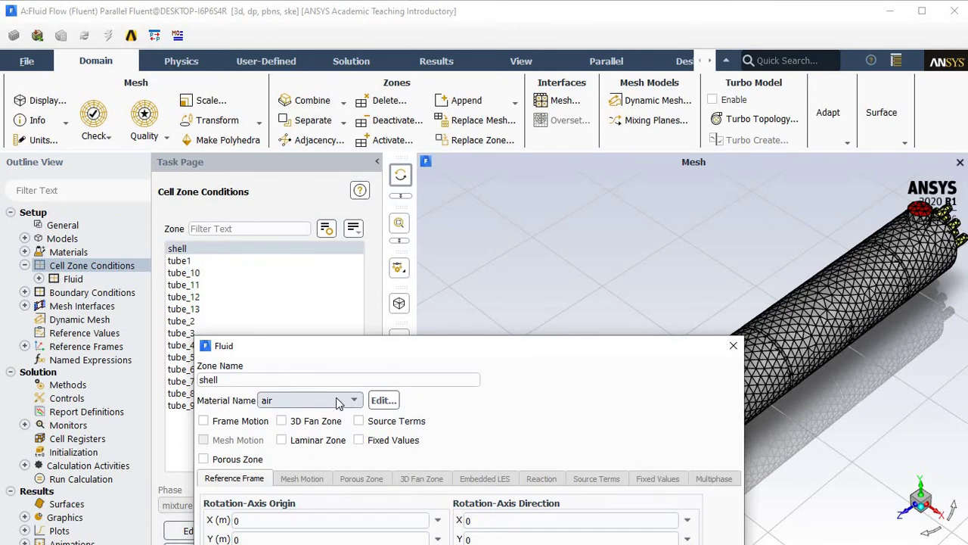
left_click(335, 397)
left_click(325, 416)
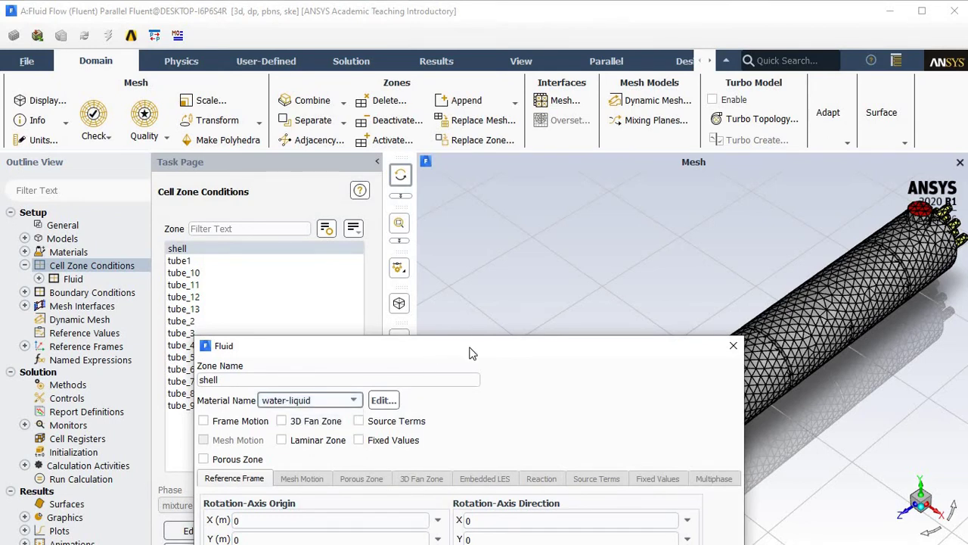
left_click_drag(469, 352, 451, 206)
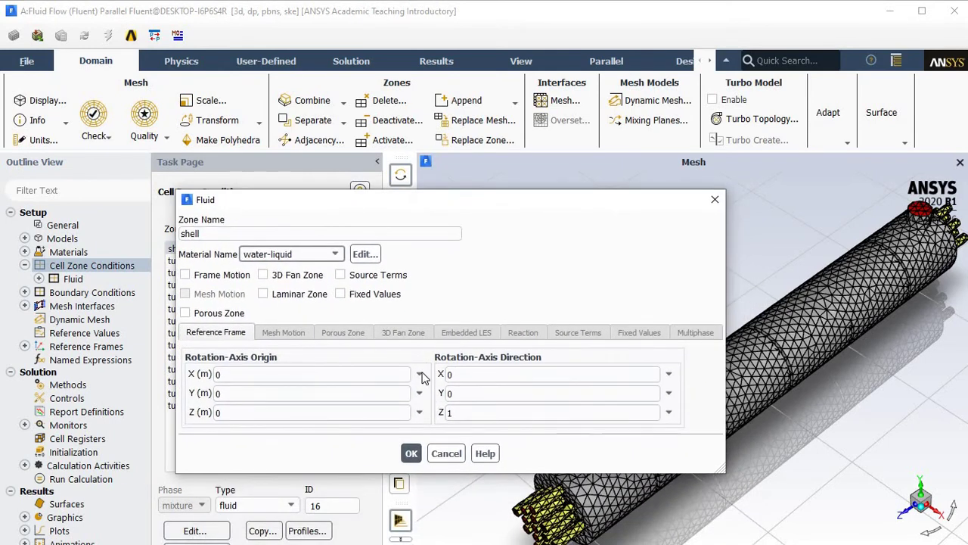
left_click(411, 452)
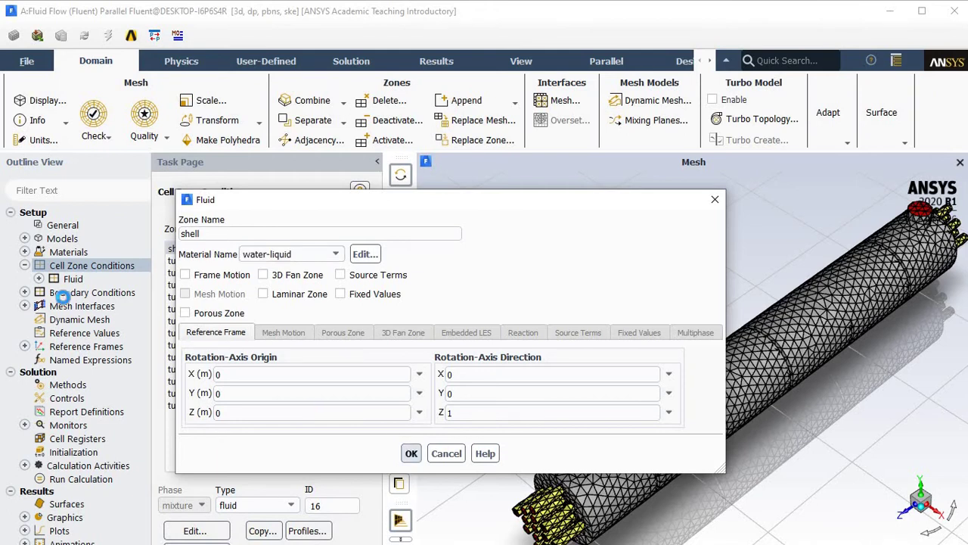
Step: Change the tube1 zone's material to water-liquid
left_click(186, 262)
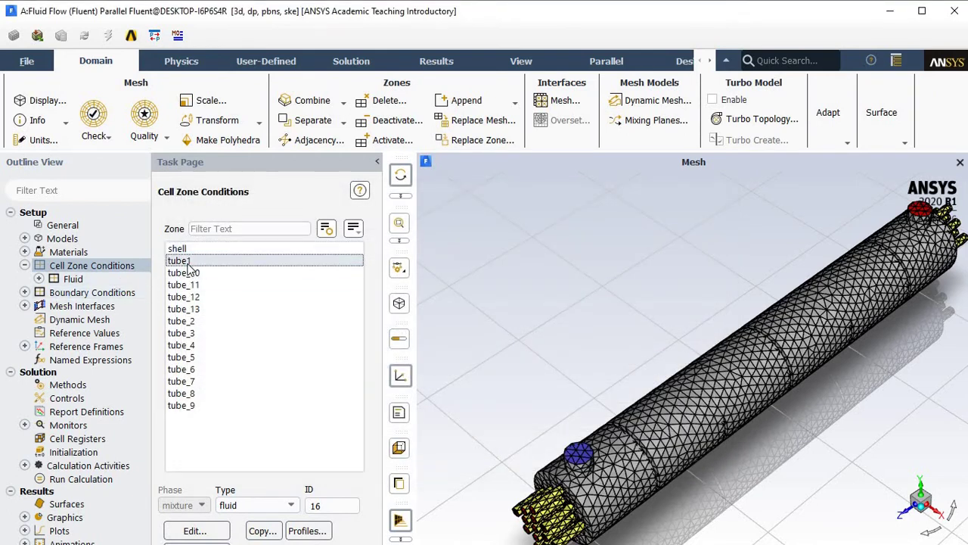
left_click_drag(186, 262, 309, 258)
double_click(310, 258)
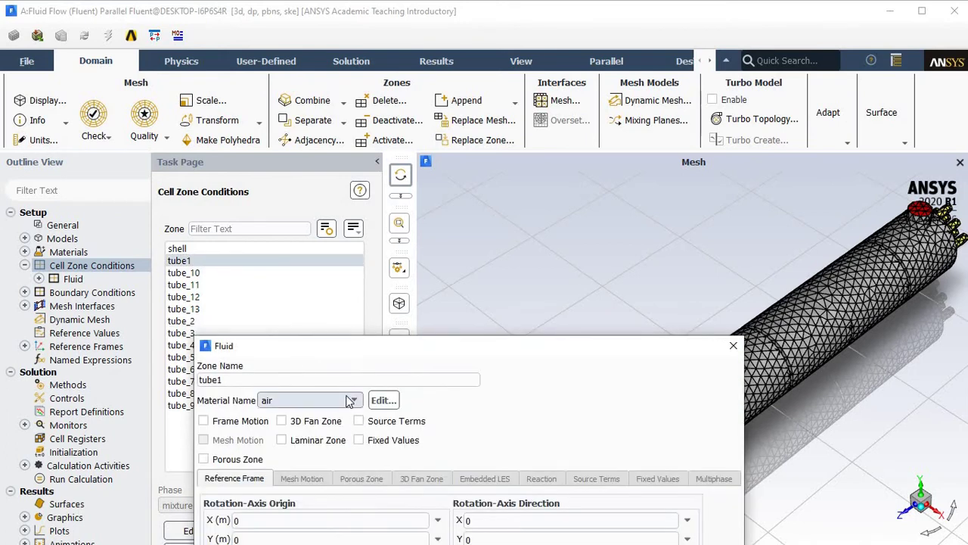
left_click(345, 401)
left_click(348, 415)
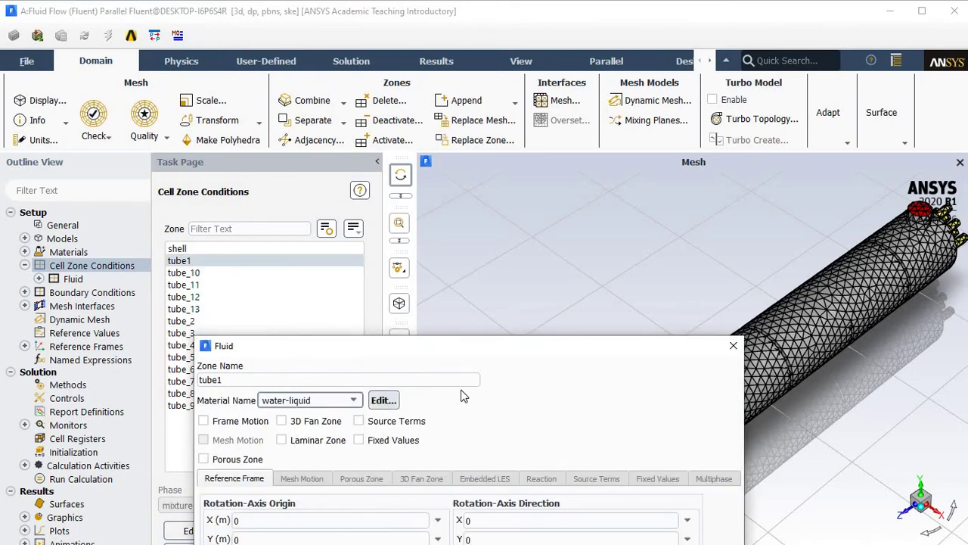
left_click_drag(475, 344, 456, 107)
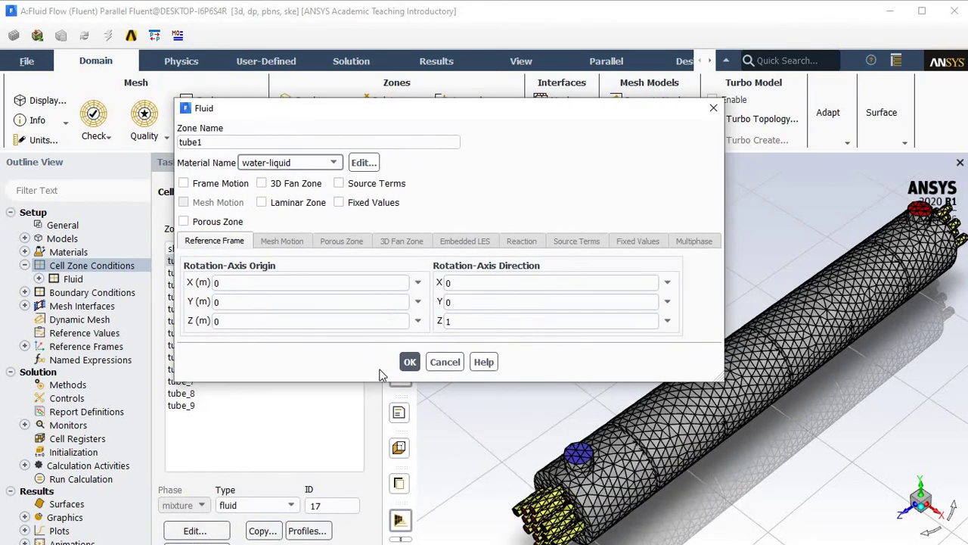
left_click(408, 363)
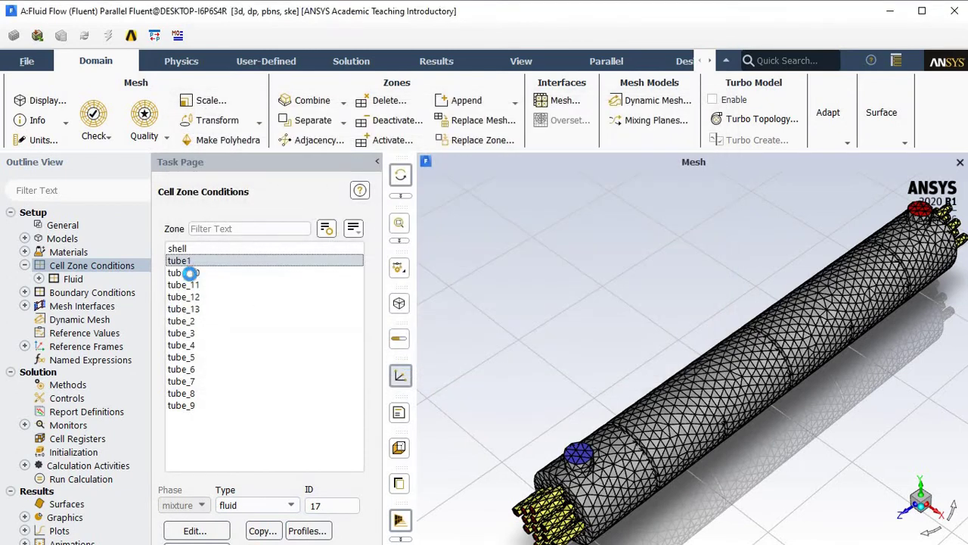
Step: Change the tube_10 zone's material to water-liquid
left_click(222, 274)
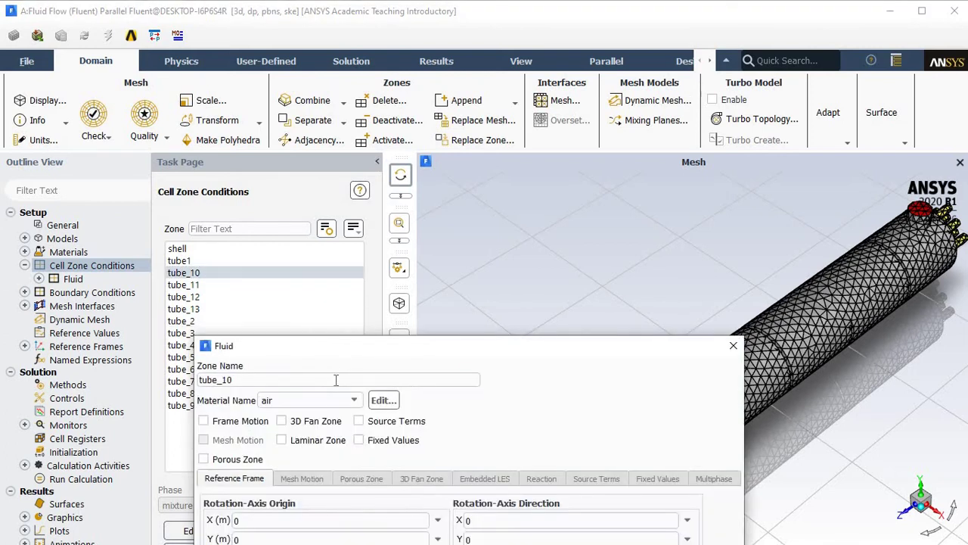
left_click(350, 401)
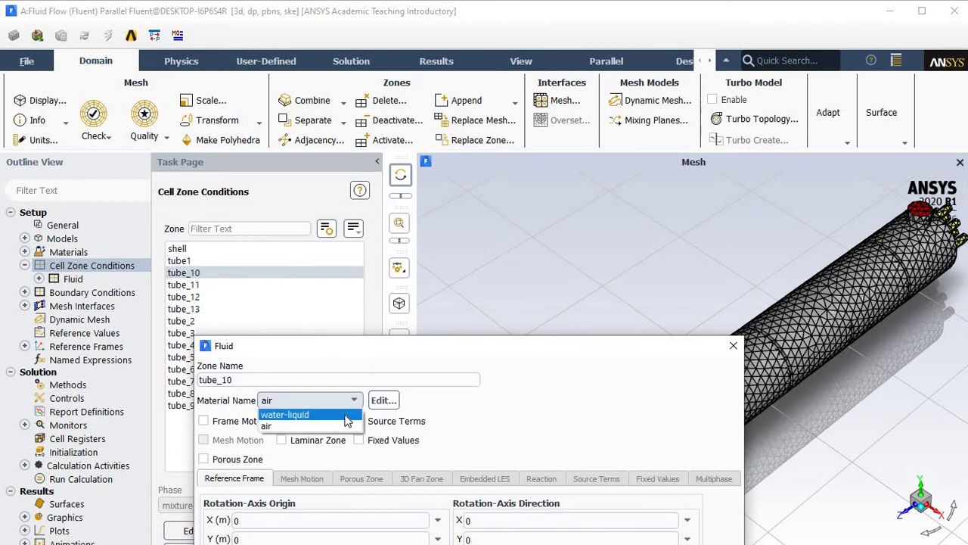
left_click(301, 411)
left_click_drag(540, 350, 501, 223)
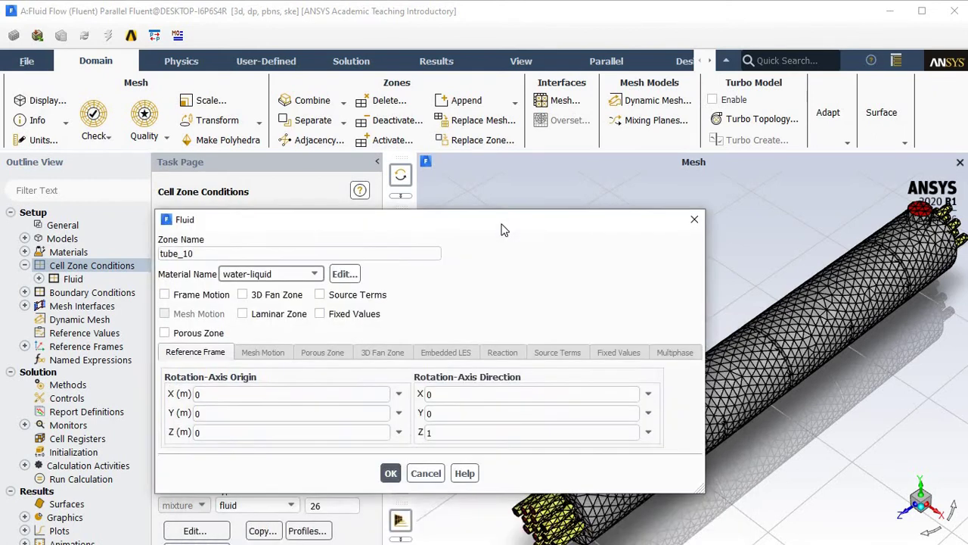
left_click(390, 473)
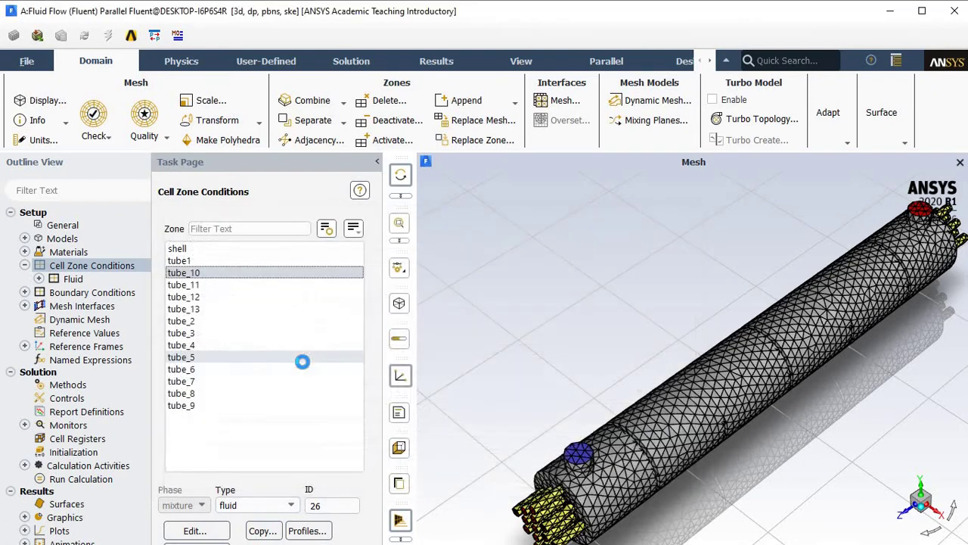
Step: Change the tube_11 zone's material to water-liquid
left_click(220, 285)
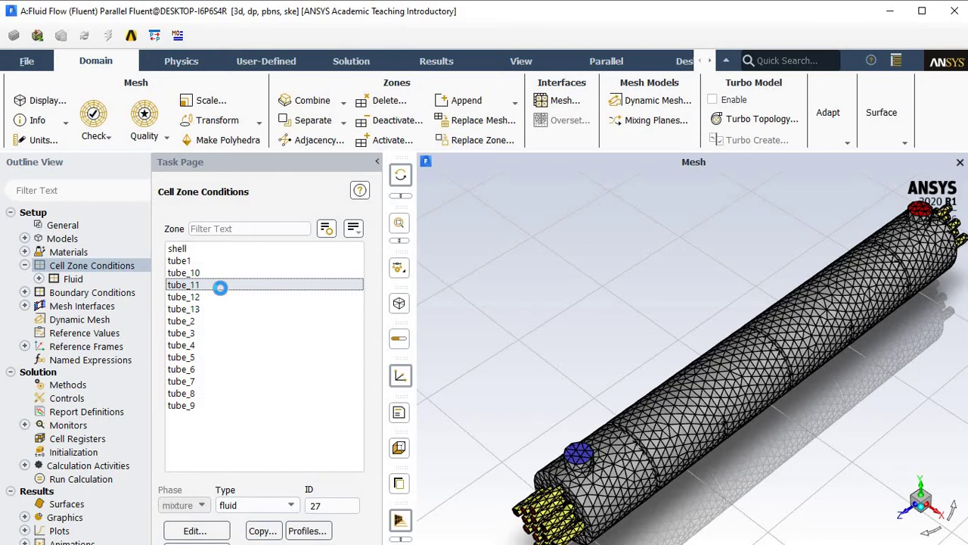
double_click(220, 286)
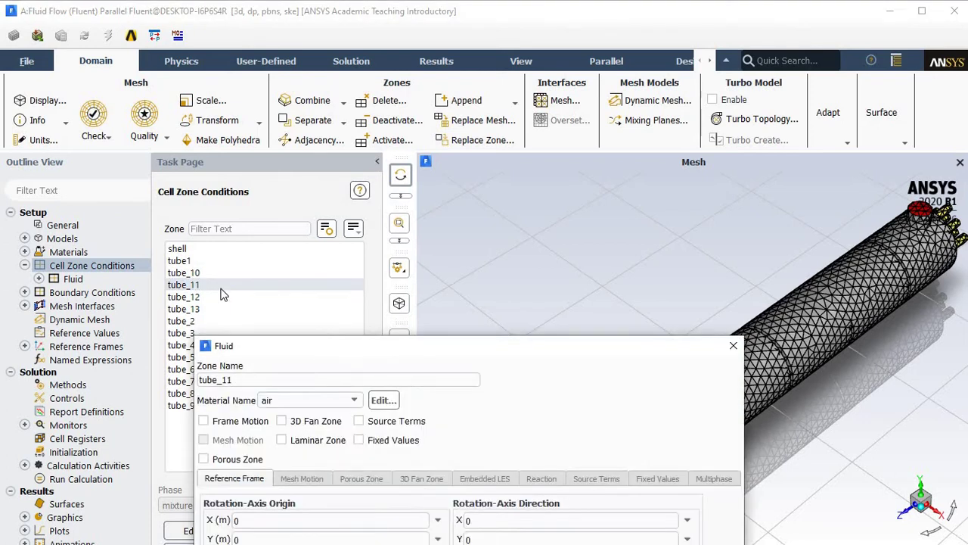
left_click(350, 404)
left_click(325, 414)
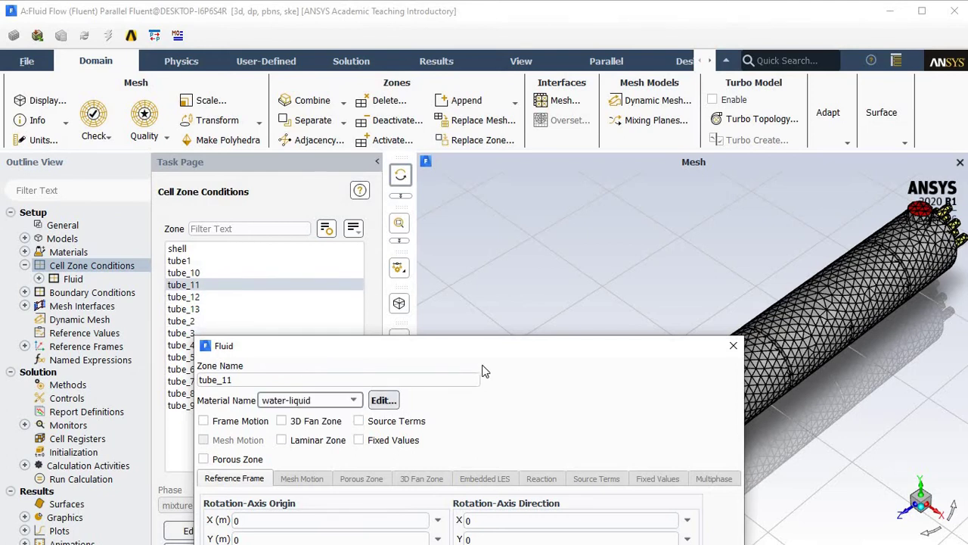
left_click_drag(458, 345, 428, 240)
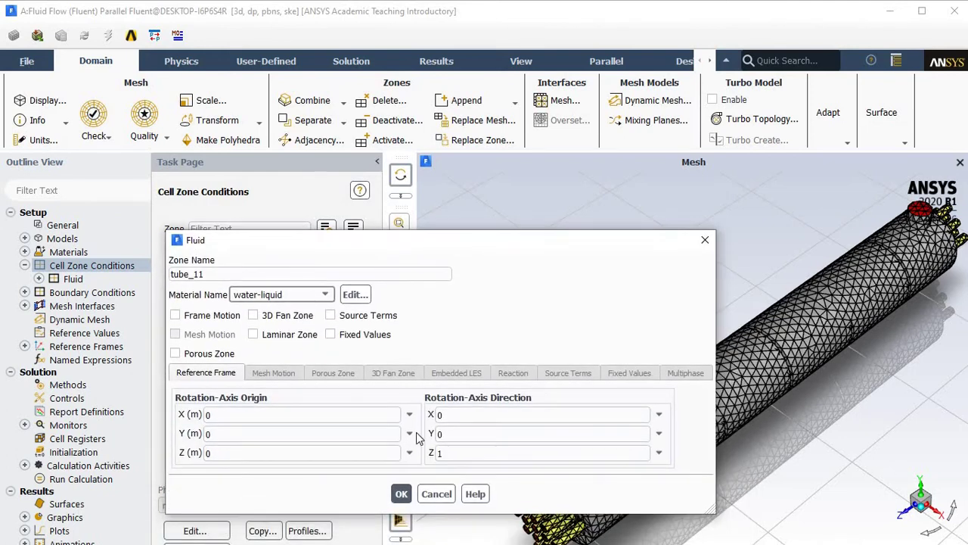
left_click(401, 494)
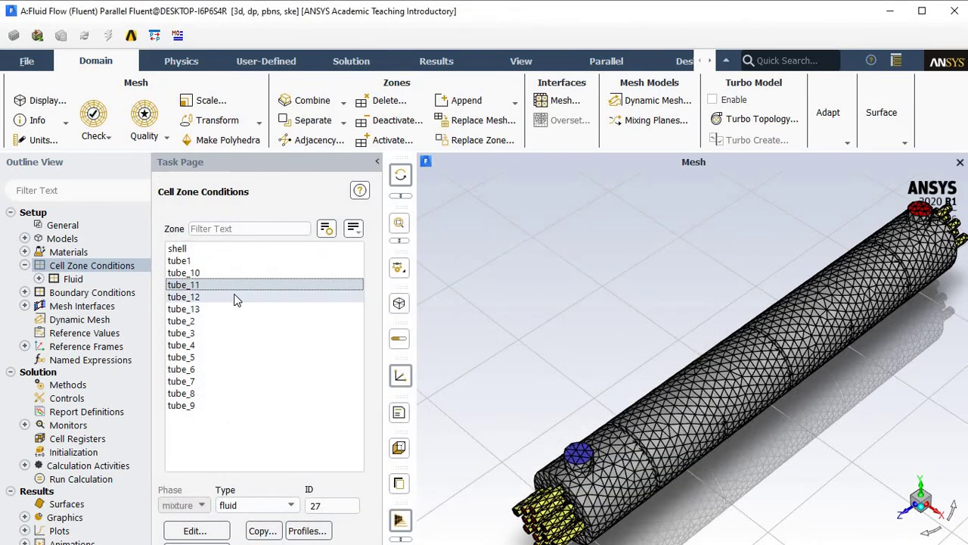
left_click(232, 297)
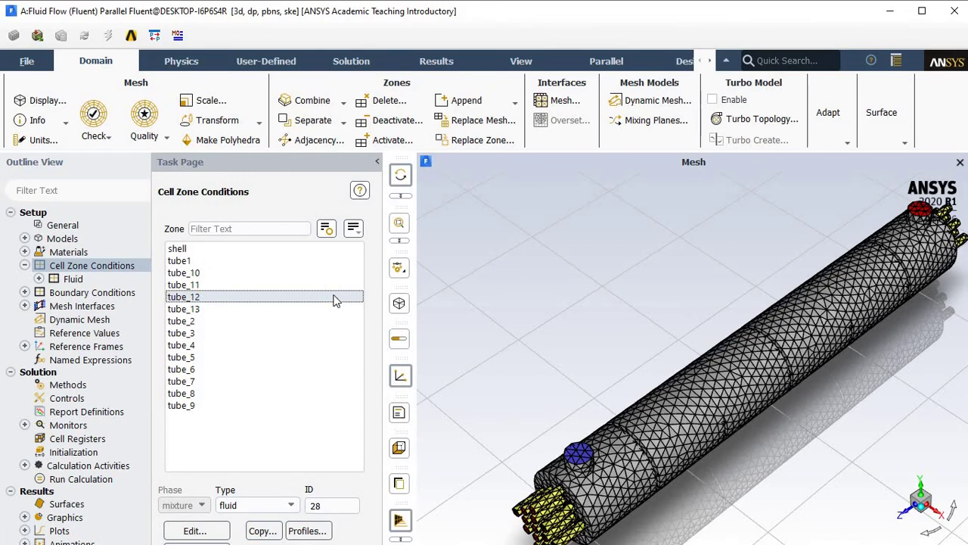
Step: Set the tube_12 zone's material to water-liquid
double_click(332, 294)
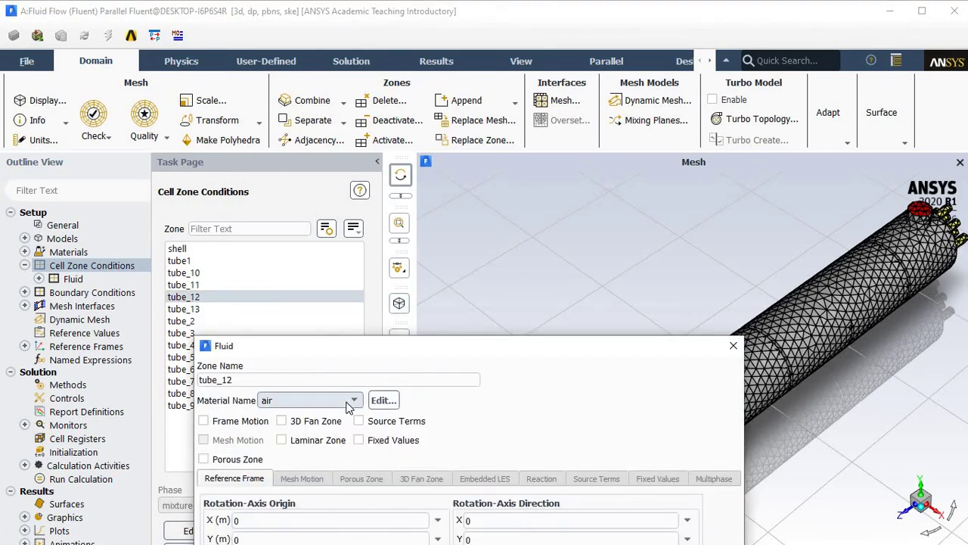
left_click(344, 400)
left_click(338, 420)
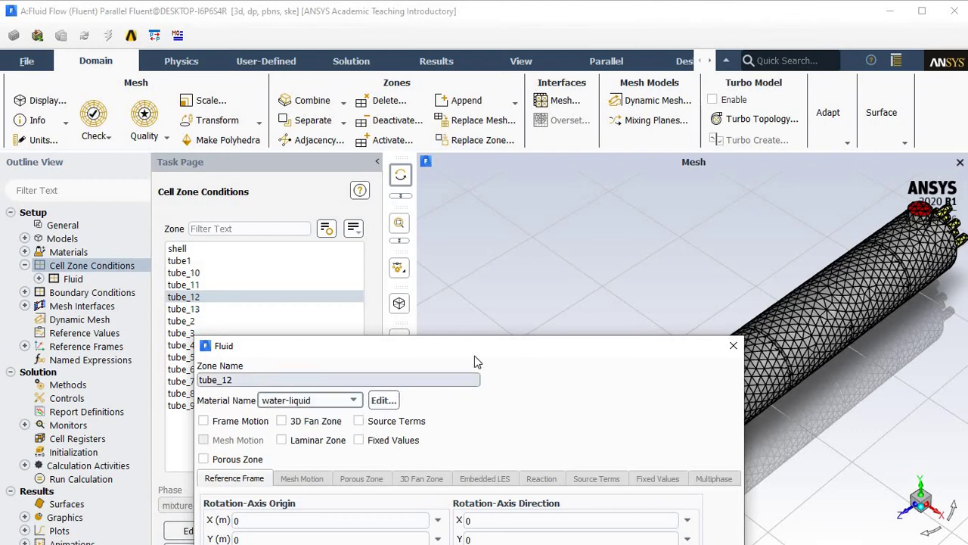
left_click_drag(482, 345, 492, 198)
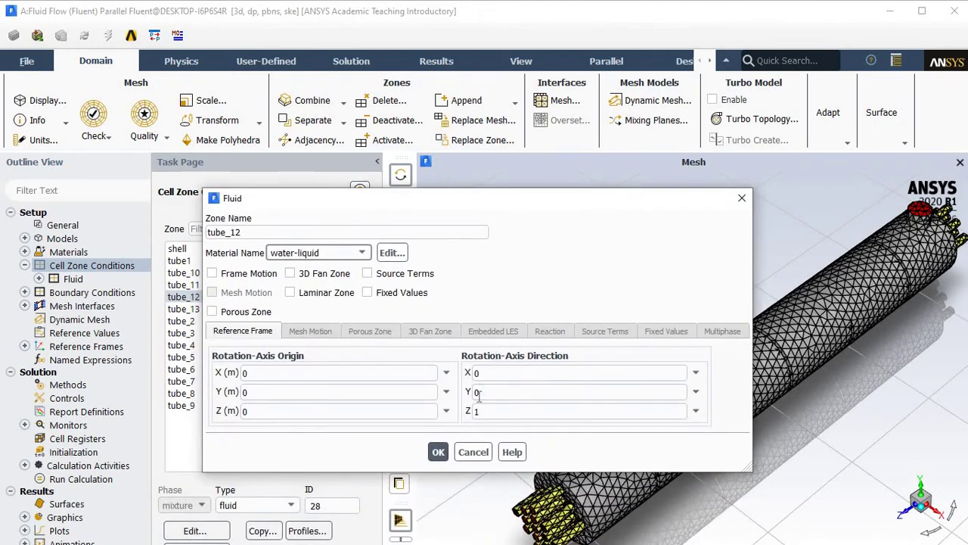
left_click(435, 454)
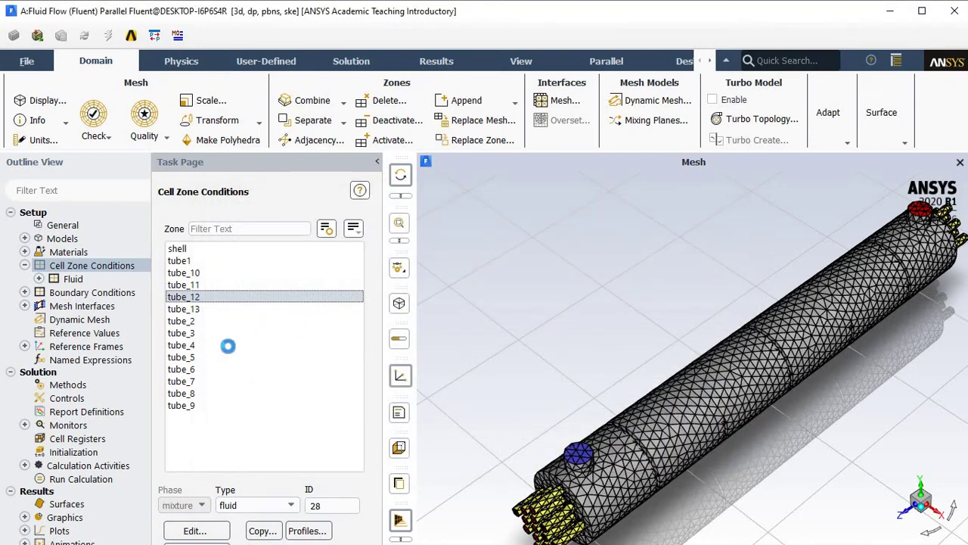
Step: Set the tube_13 zone's material to water-liquid and maximize the Fluent window
left_click(231, 310)
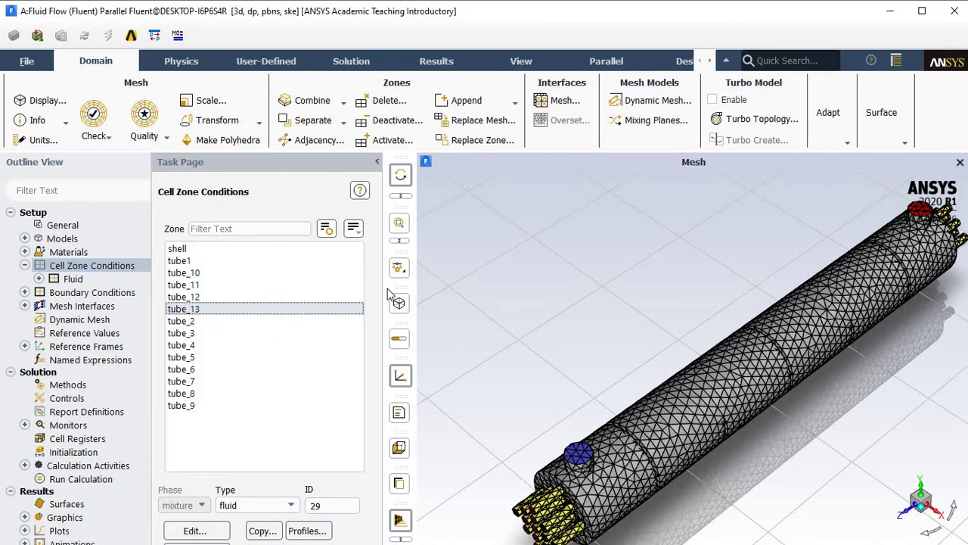
double_click(348, 309)
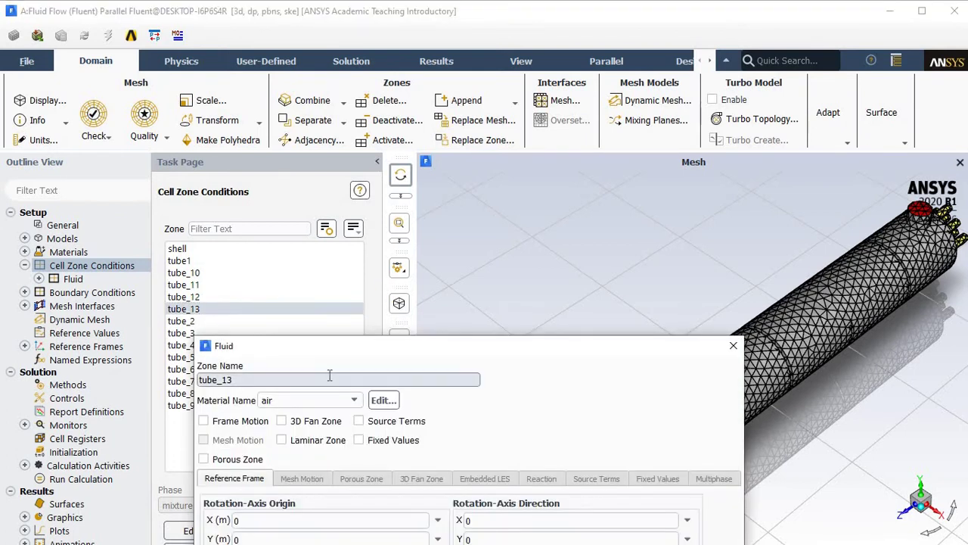
left_click(309, 399)
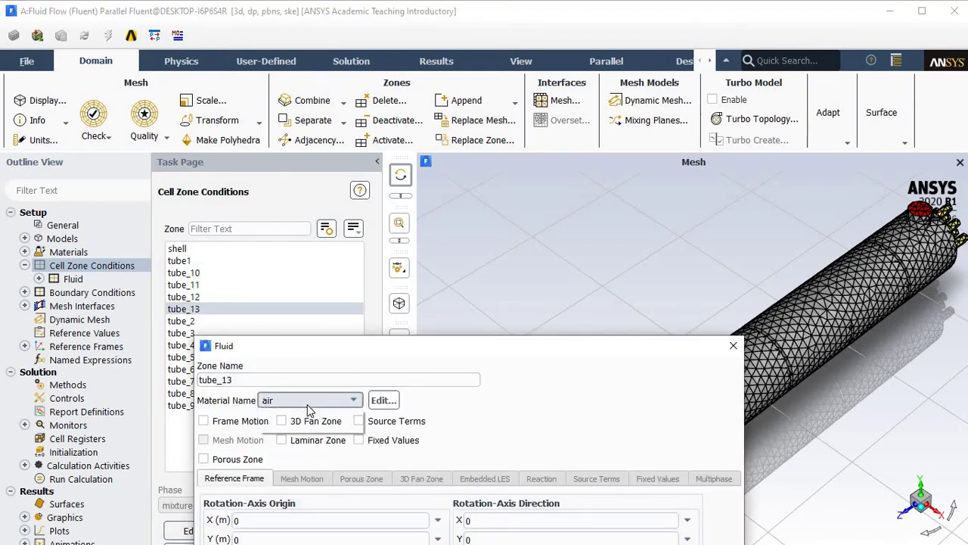
left_click(310, 415)
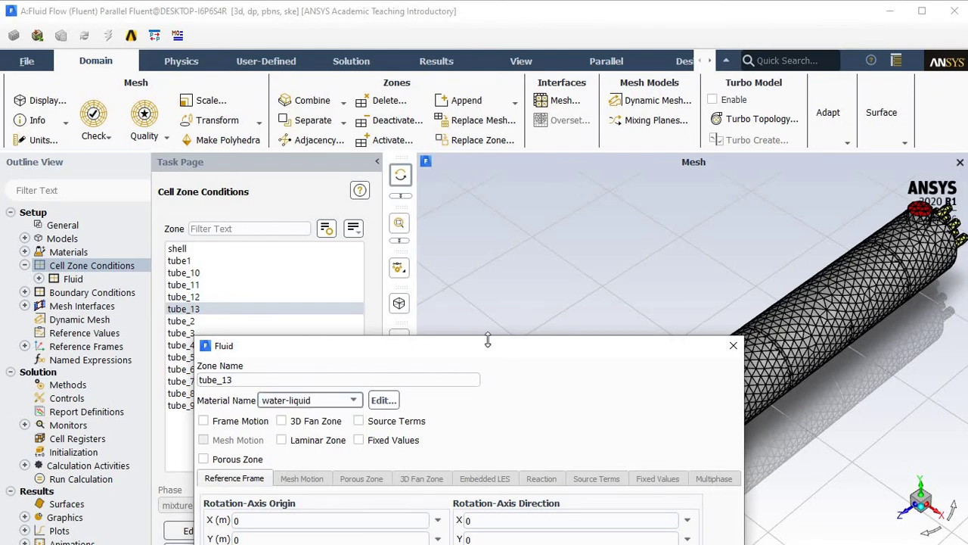
left_click_drag(489, 350, 502, 89)
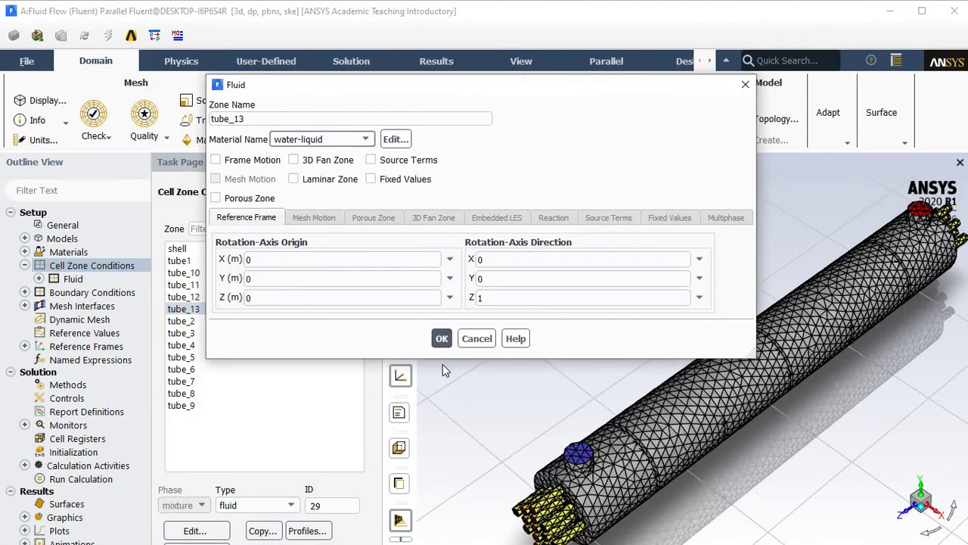
left_click(442, 339)
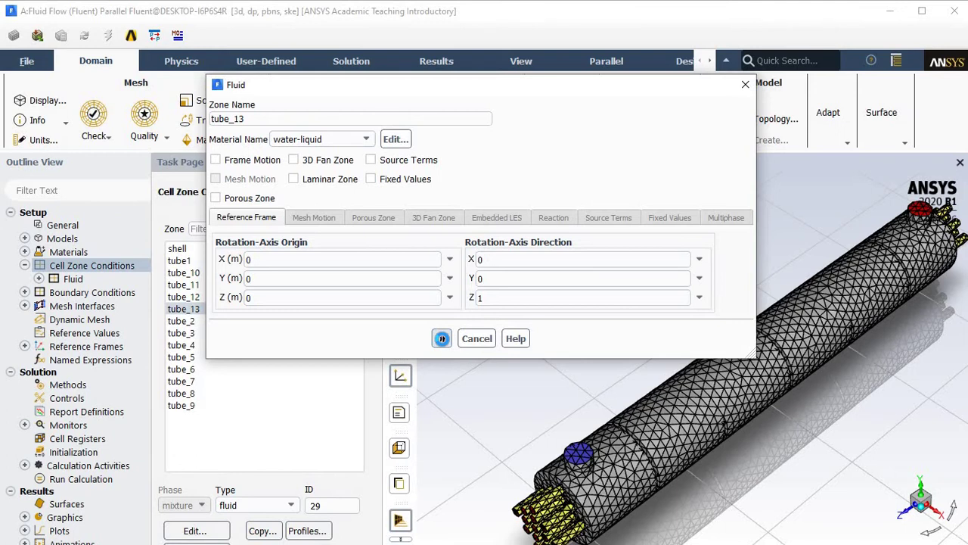
left_click(923, 13)
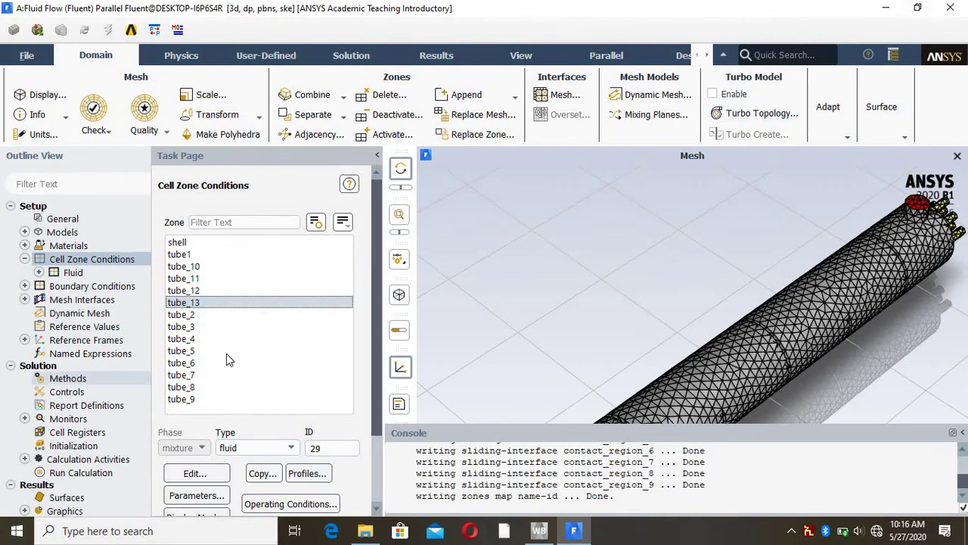
Step: Pick water-liquid as Material Name in the Fluid dialogs of tube_2, tube_3 and tube_4
left_click(210, 313)
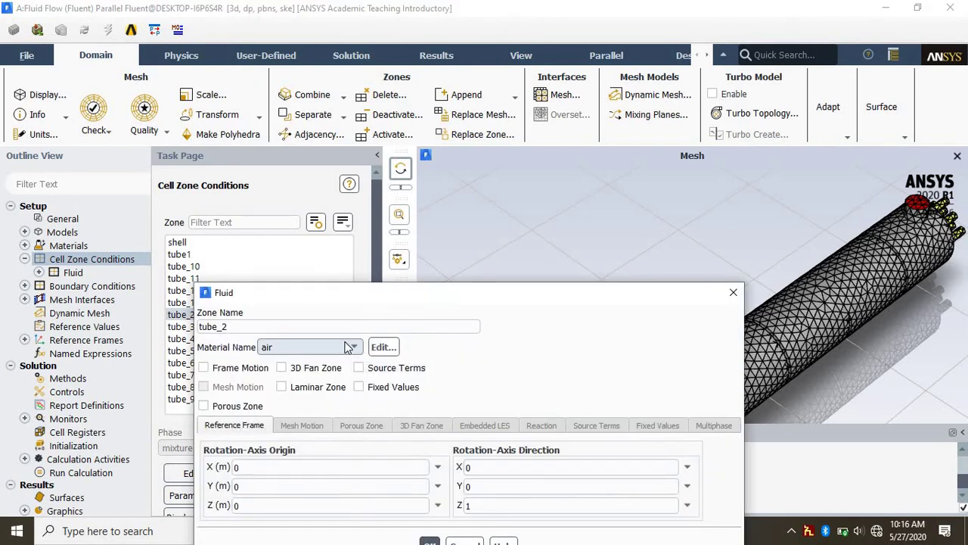
left_click(348, 347)
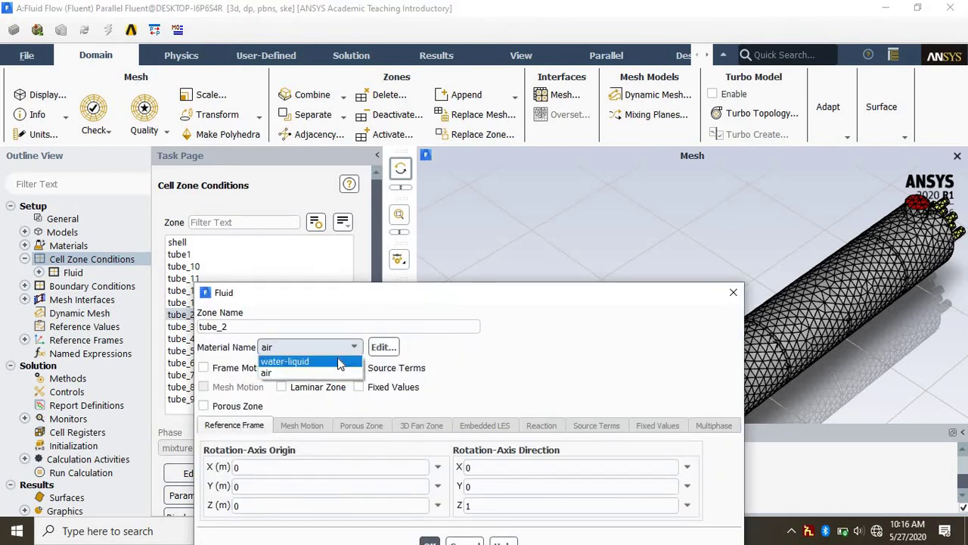
left_click(292, 361)
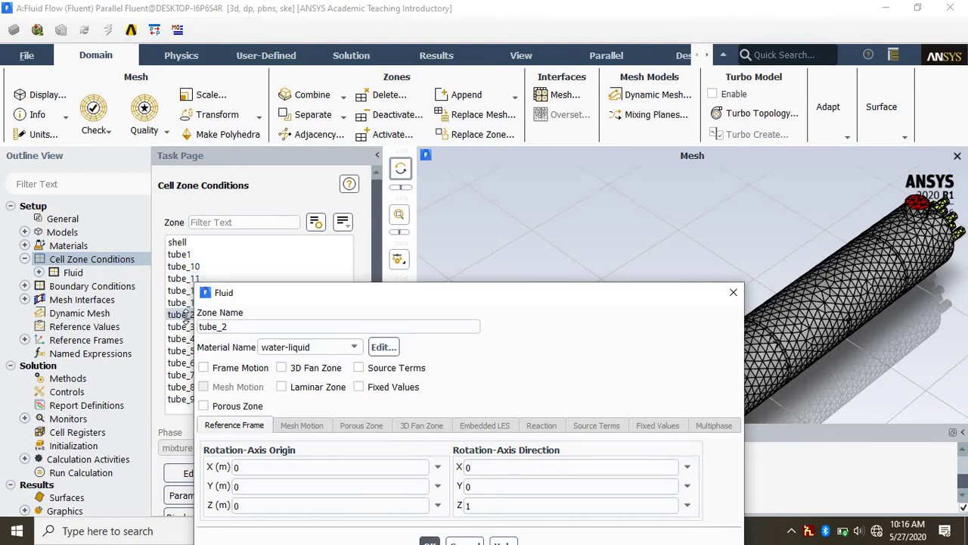
left_click(201, 327)
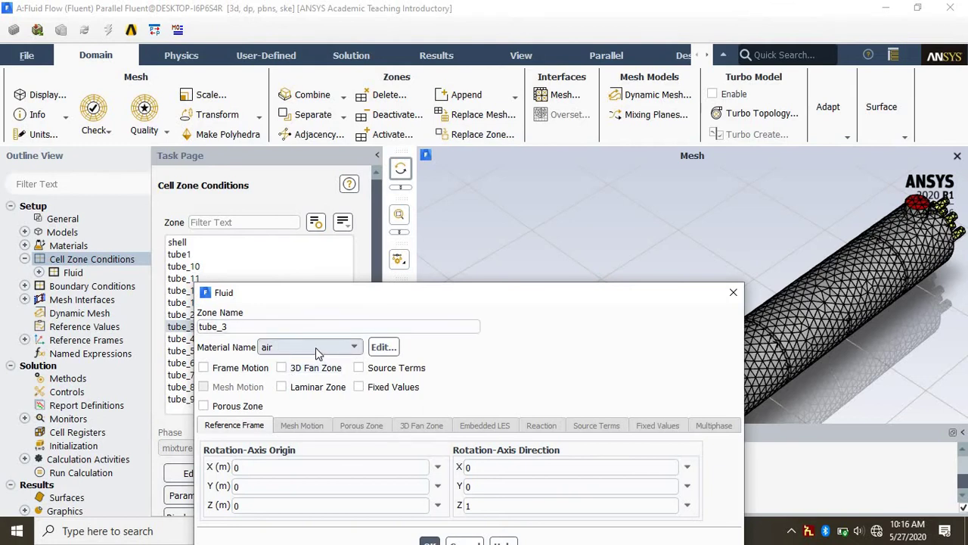
left_click(316, 346)
left_click(313, 361)
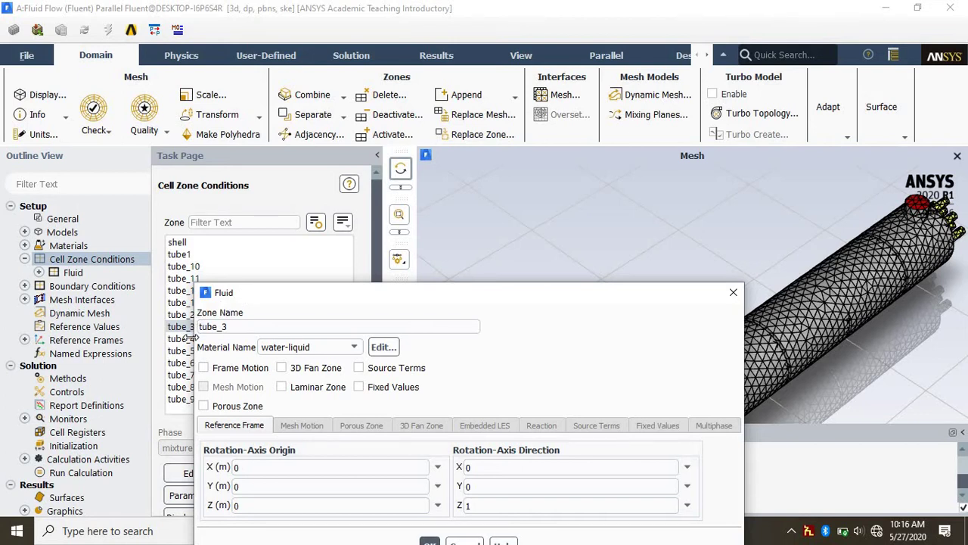
key("Return")
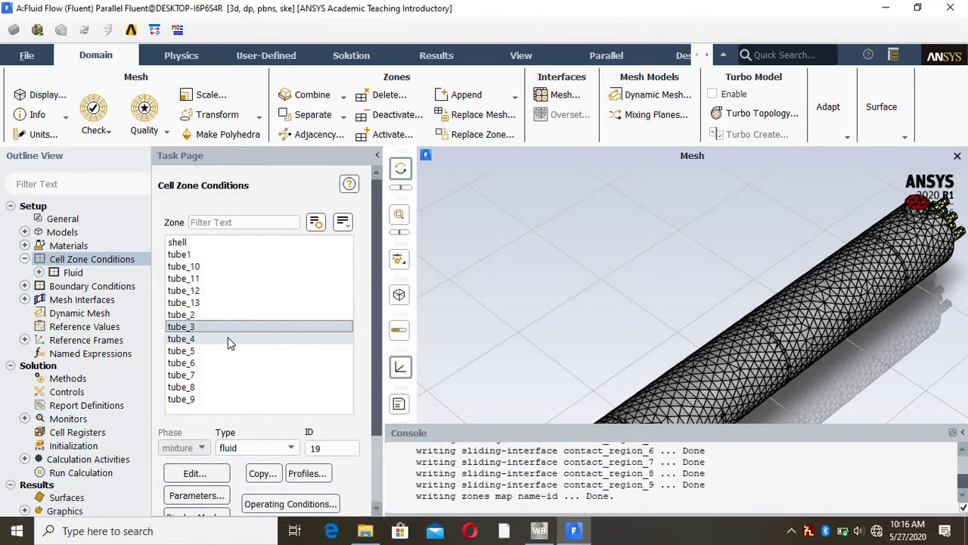
left_click(229, 340)
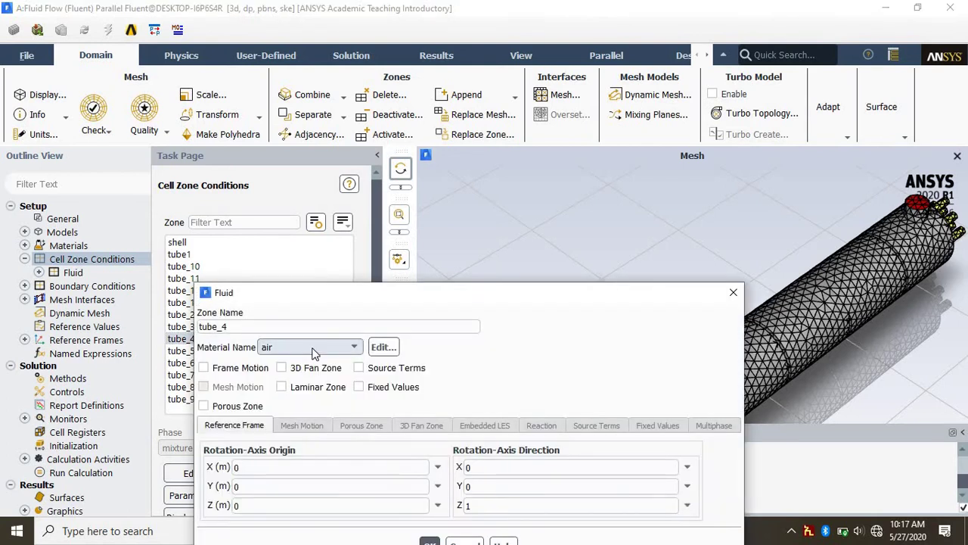
left_click(314, 349)
left_click(311, 361)
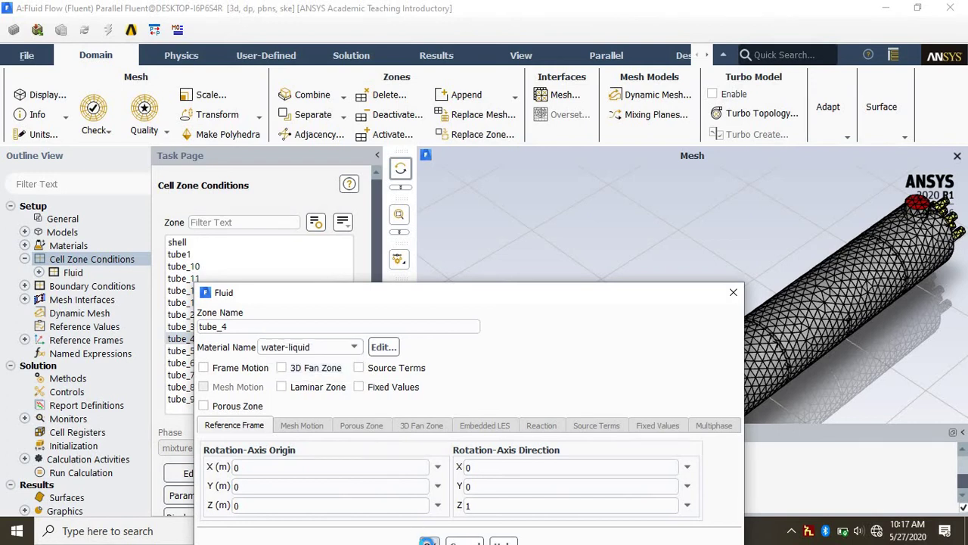
left_click(428, 541)
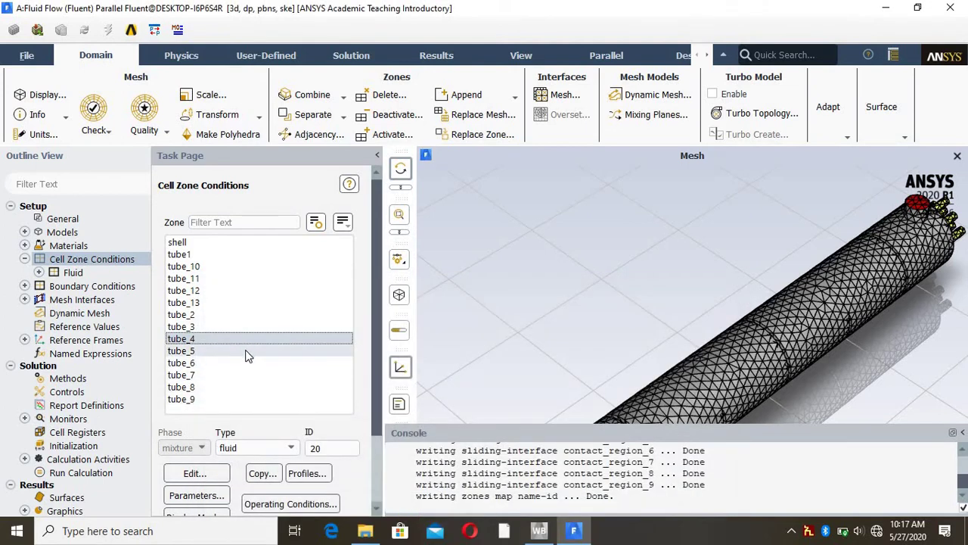
Step: Pick water-liquid as Material Name in the Fluid dialogs of tube_5 and tube_6
left_click(244, 350)
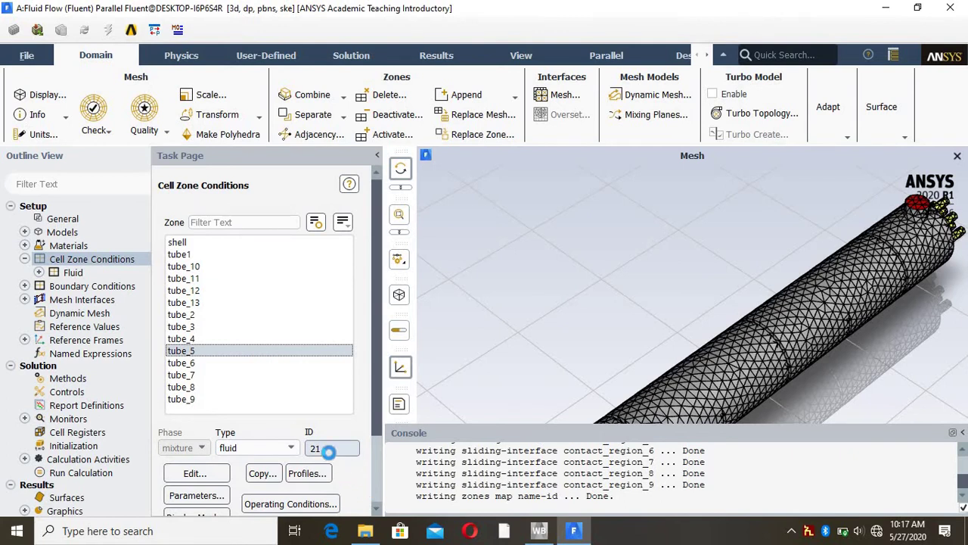
double_click(330, 350)
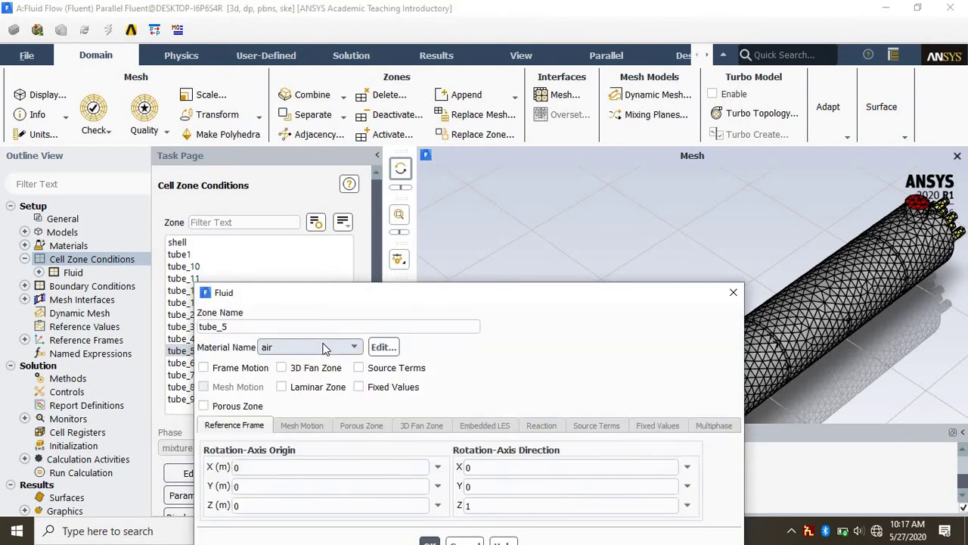
left_click(324, 348)
left_click(328, 362)
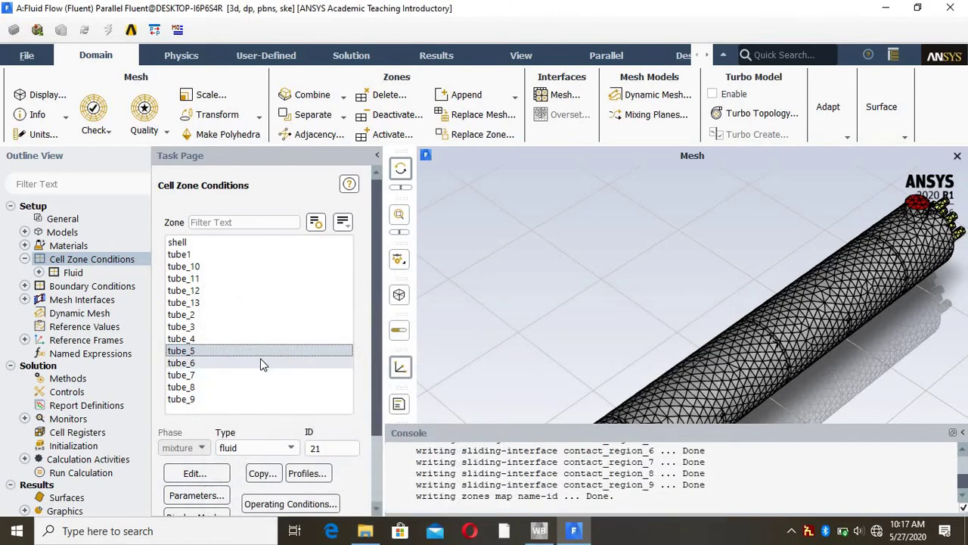
left_click(266, 364)
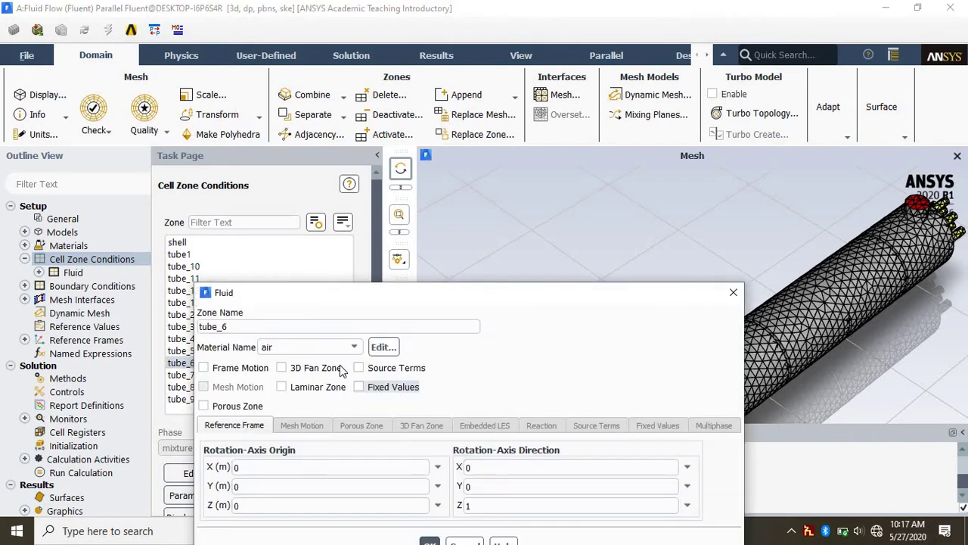
left_click(322, 346)
left_click(295, 364)
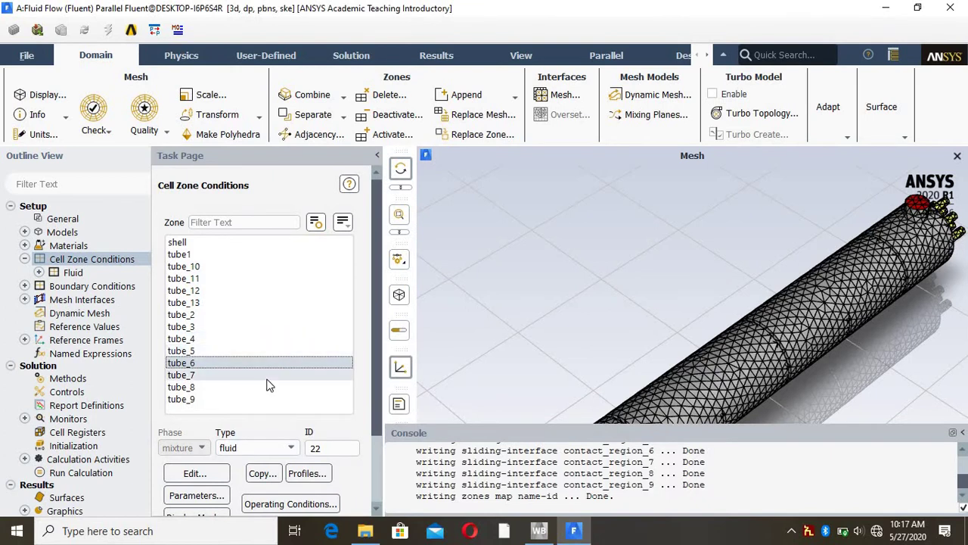
left_click(266, 376)
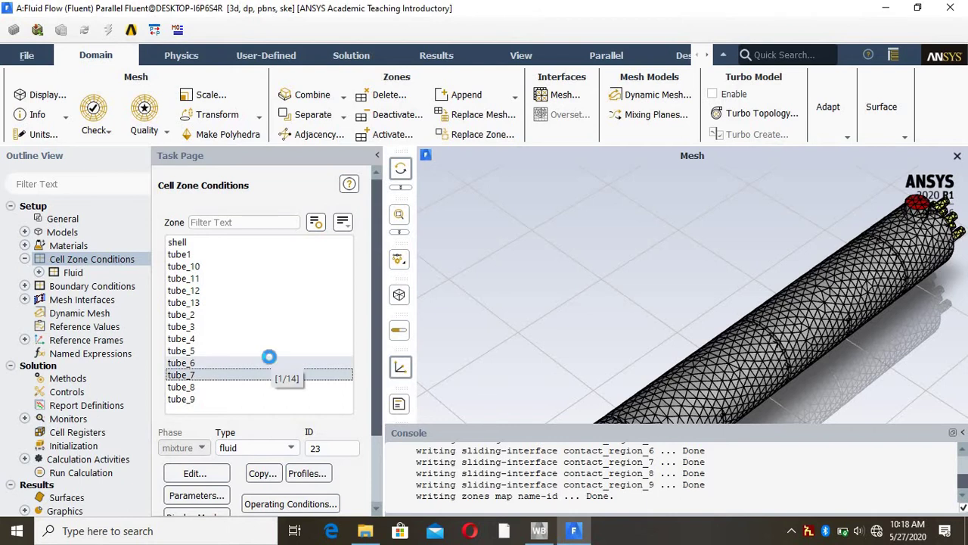
Step: Set the tube_7 and tube_8 cell zones to use water-liquid as their material
left_click(275, 344)
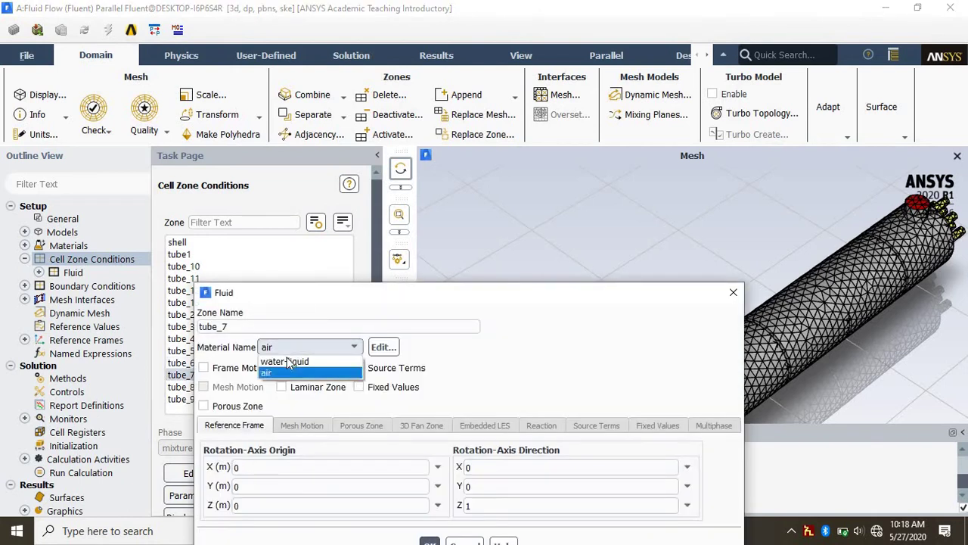
left_click(291, 362)
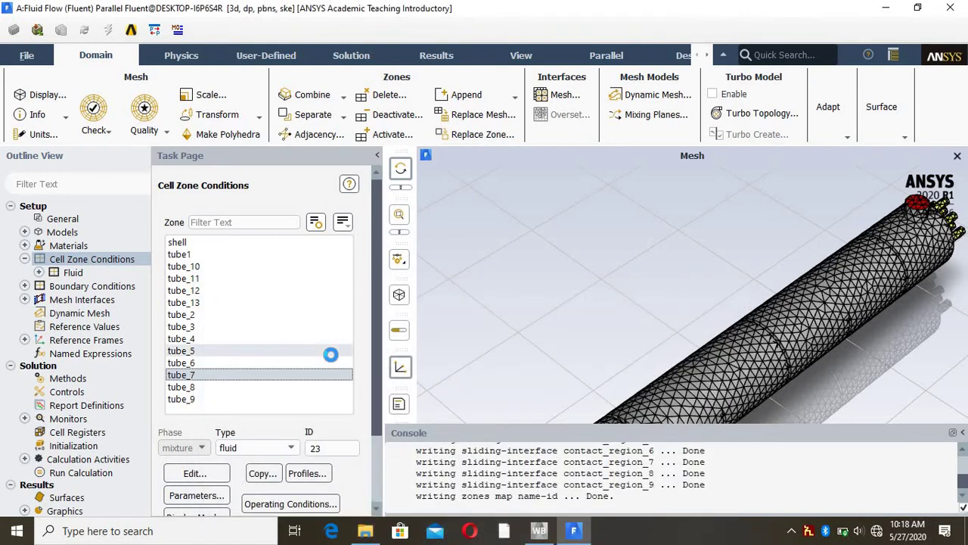
left_click(274, 388)
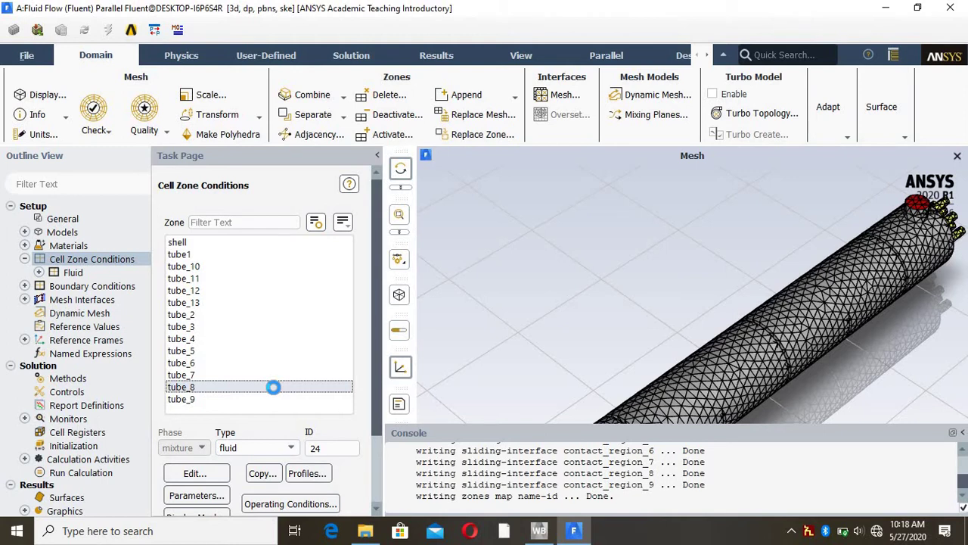
double_click(273, 387)
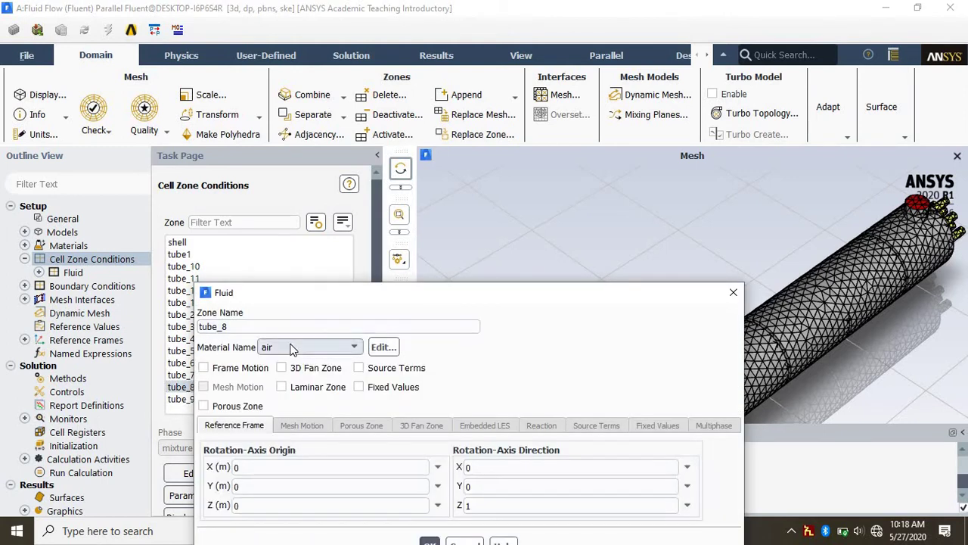
left_click(291, 348)
left_click(292, 361)
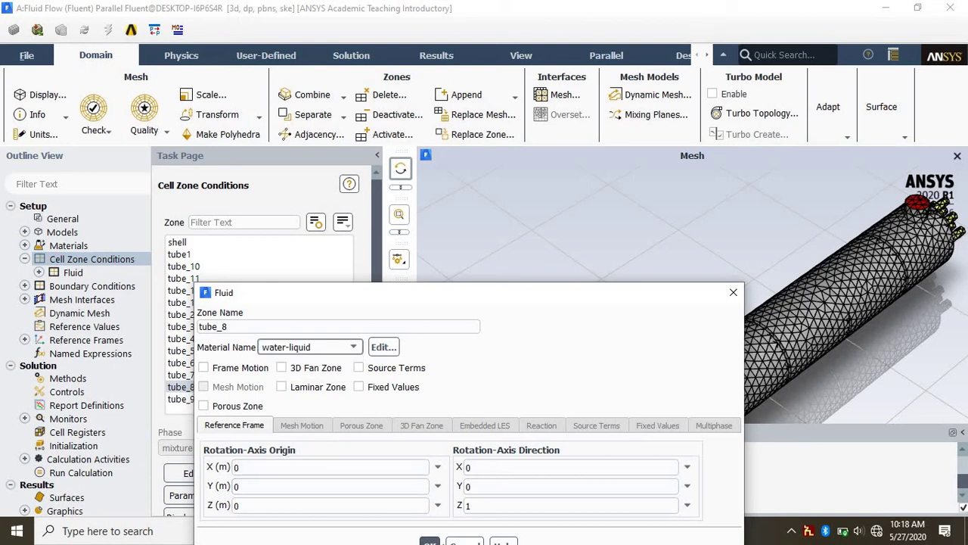
left_click(430, 538)
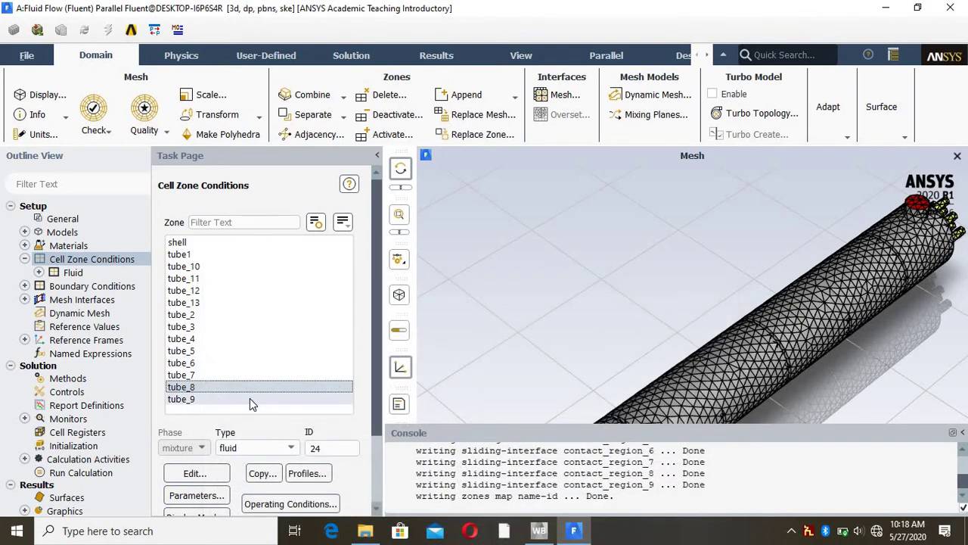
Step: Switch tube_9's material to water-liquid and collapse the Cell Zone Conditions branch
left_click(249, 398)
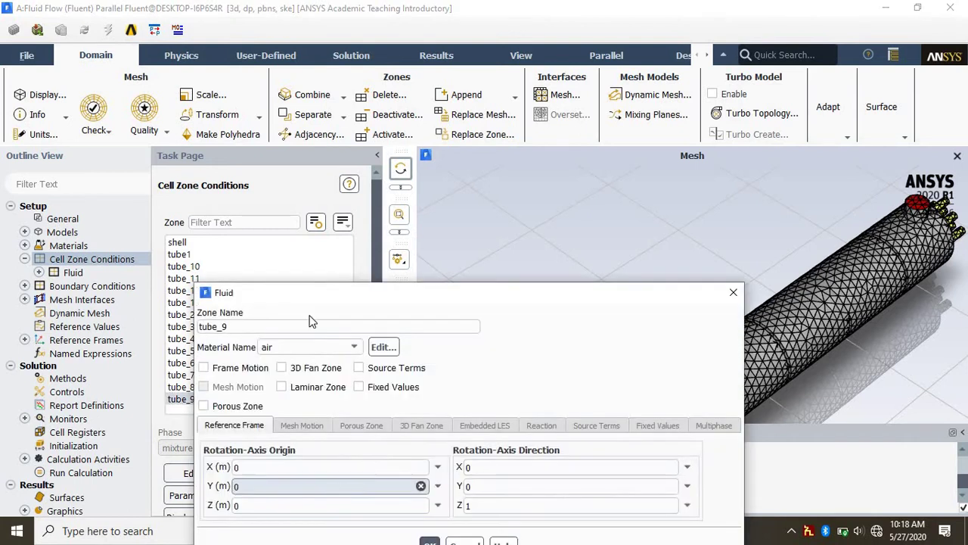
left_click(327, 348)
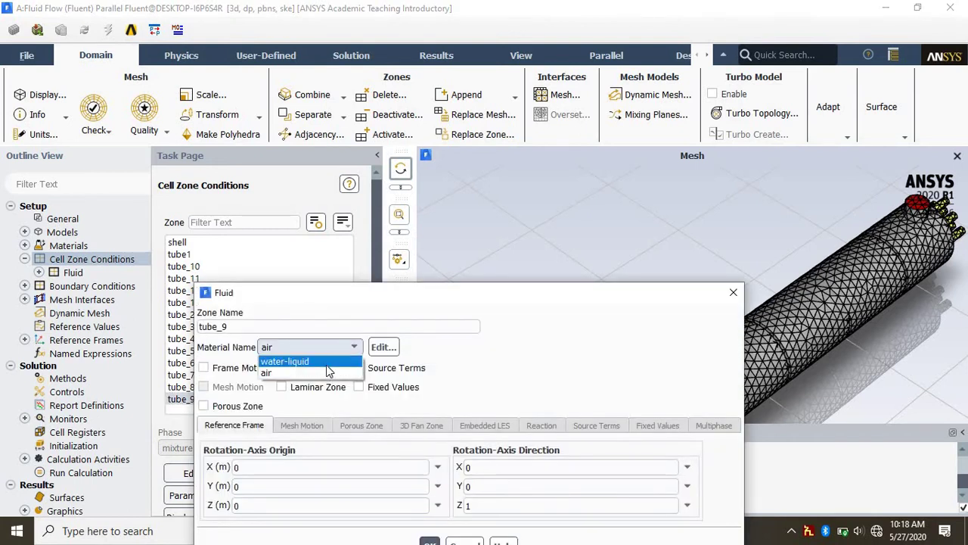
left_click(327, 364)
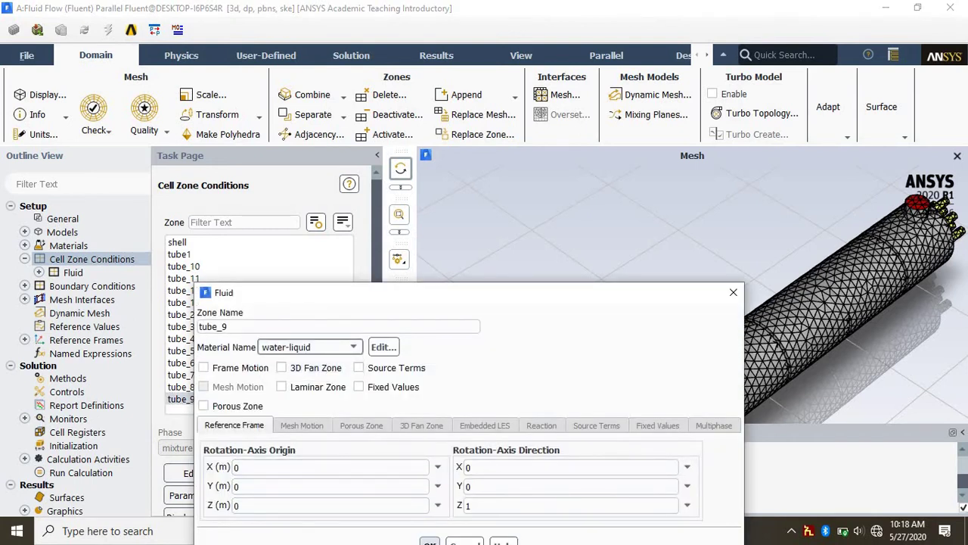
left_click(430, 541)
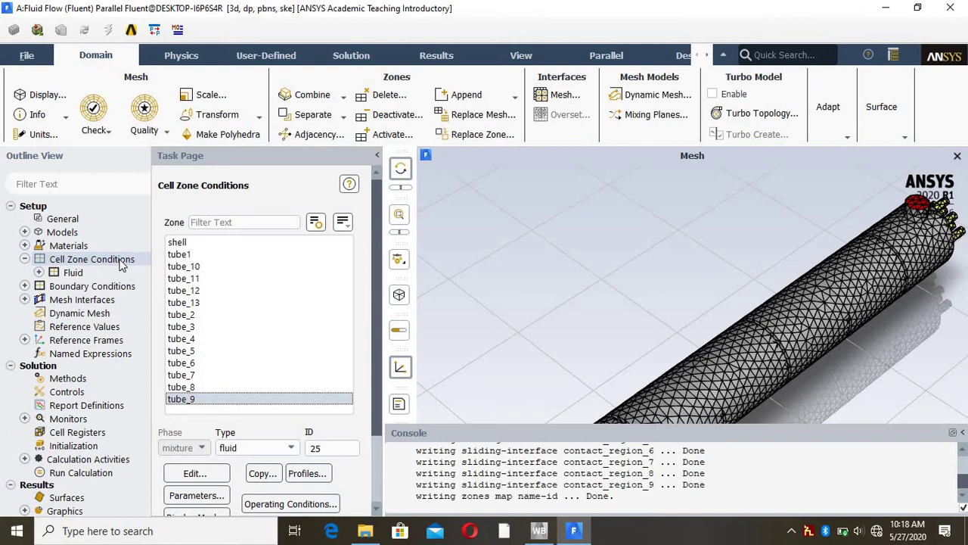
left_click(24, 259)
Step: Select the cold_inlet boundary and keep its type as velocity-inlet
double_click(83, 274)
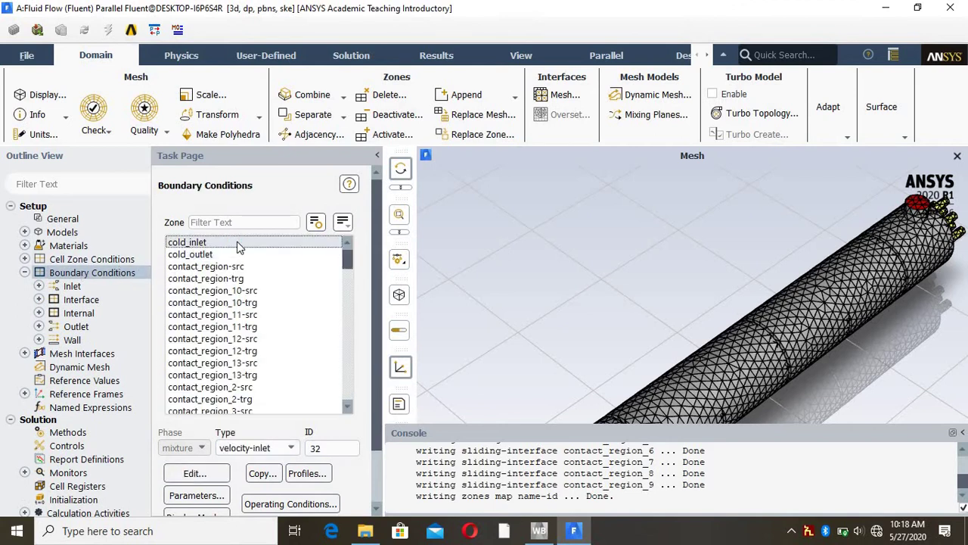
left_click(237, 242)
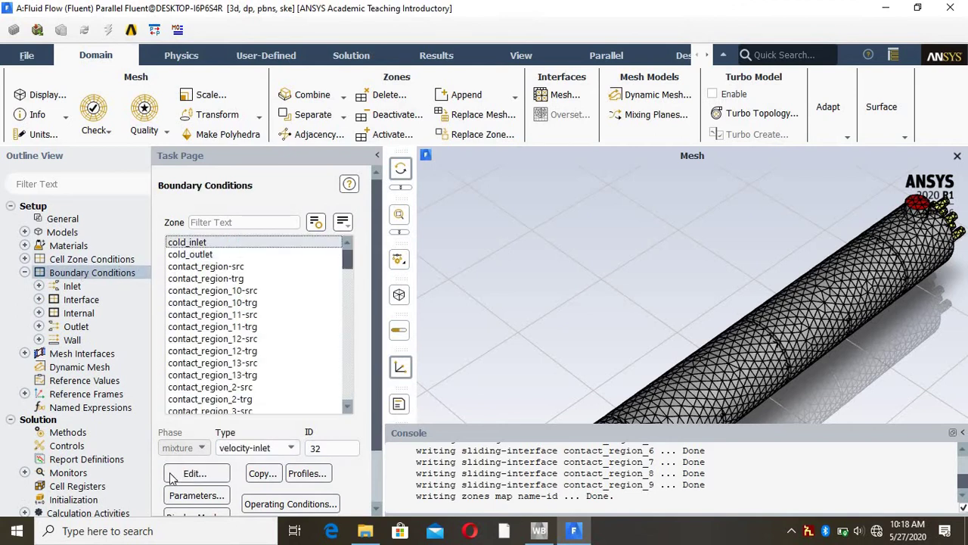
left_click(295, 448)
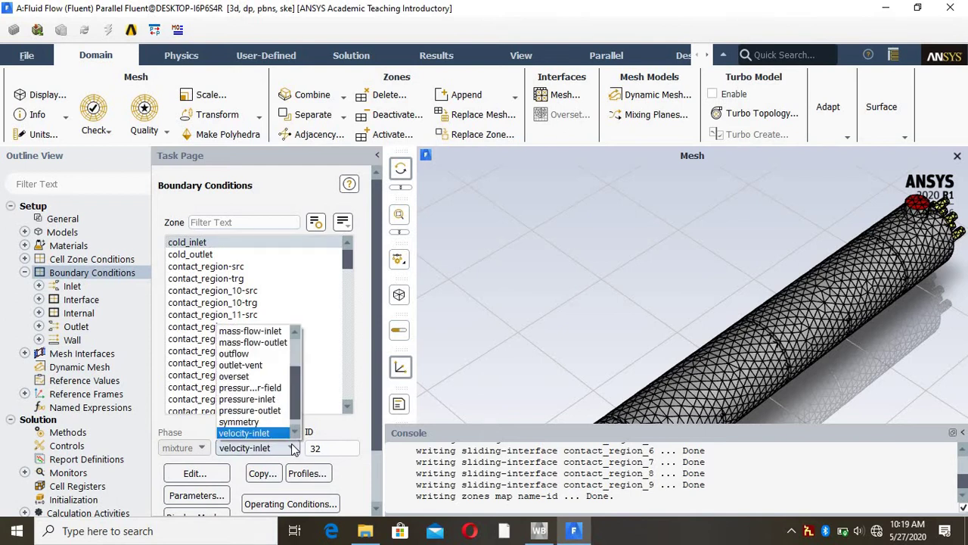
scroll(272, 362, "down", 1)
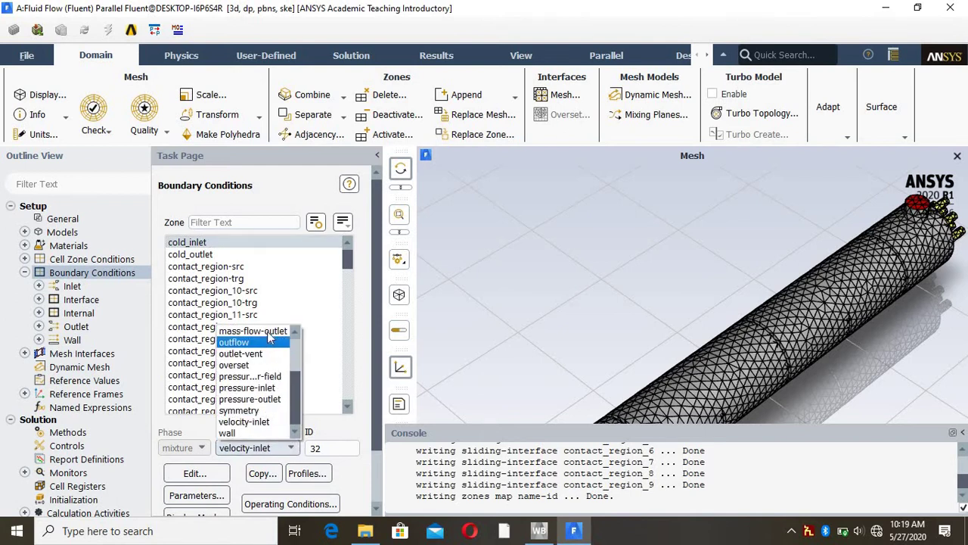
left_click(258, 421)
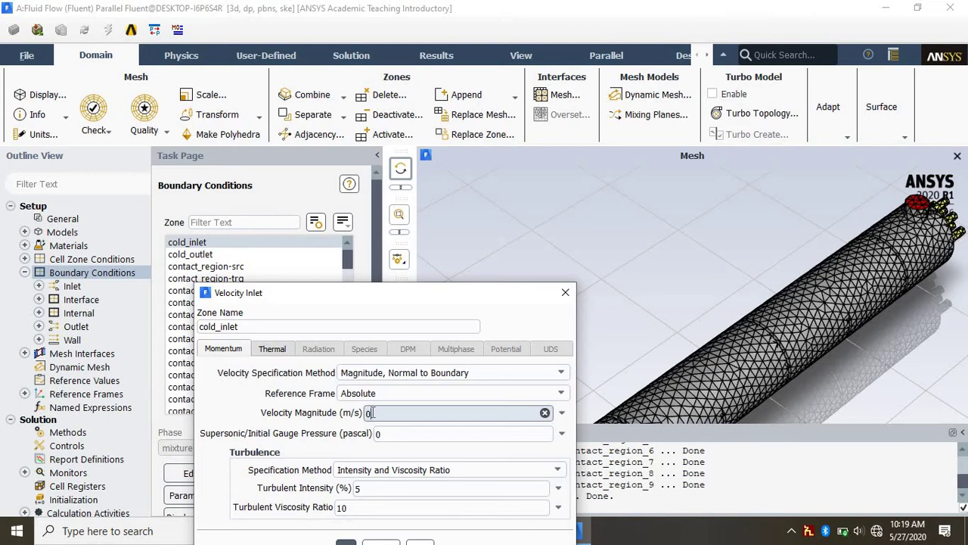
Step: Enter 0.4 m/s velocity magnitude and 283 K thermal temperature for cold_inlet, then apply
left_click(371, 412)
key("BackSpace")
type("0.")
type("4")
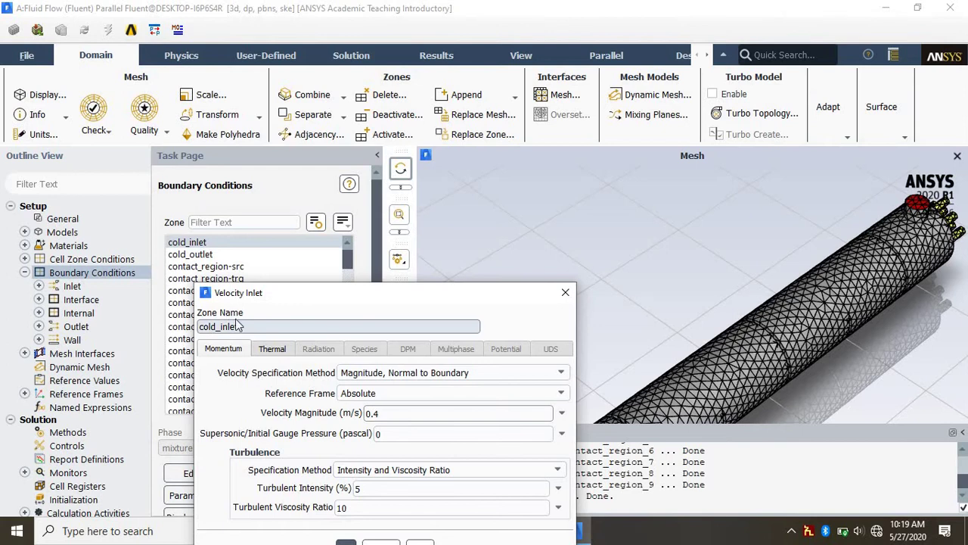
left_click(264, 349)
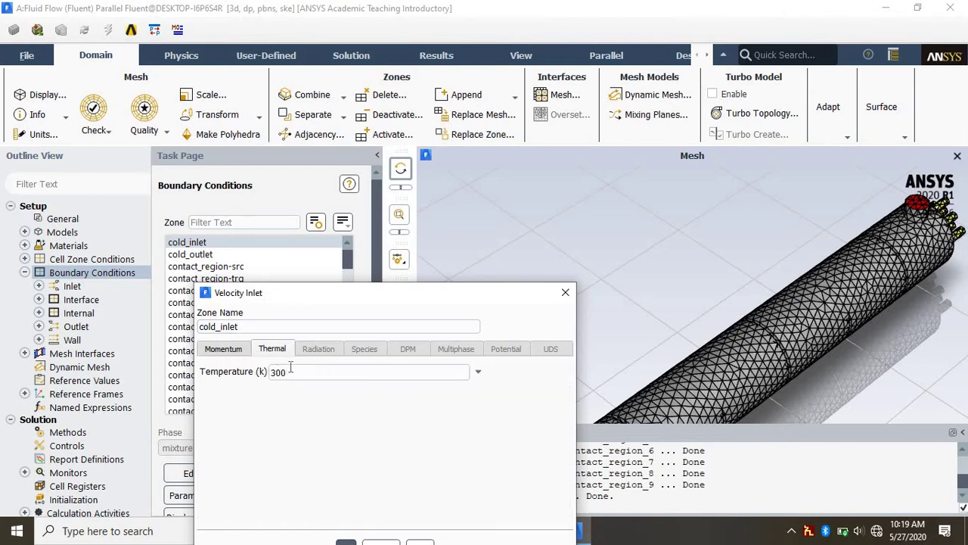
left_click(292, 371)
key("BackSpace")
key("BackSpace")
key("BackSpace")
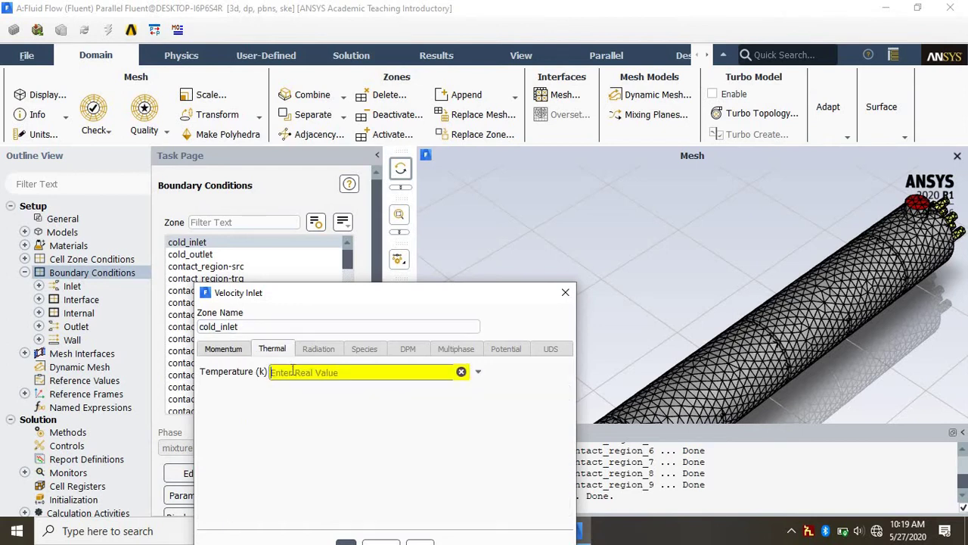
type("2")
type("83")
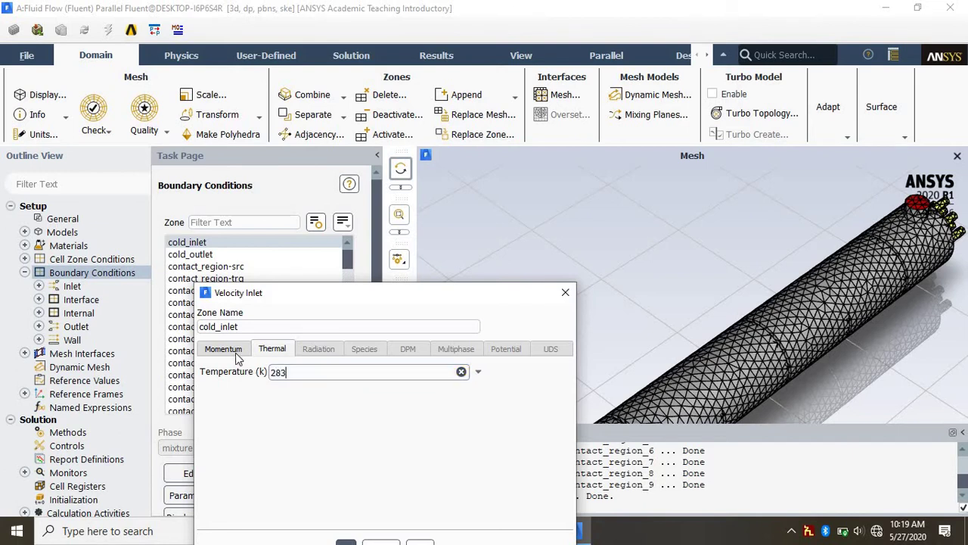
left_click(233, 352)
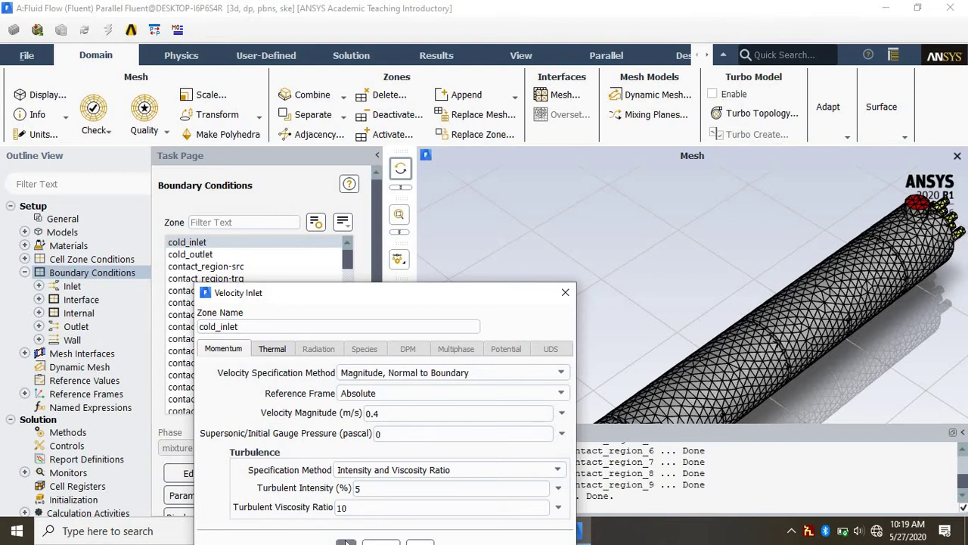
left_click(346, 541)
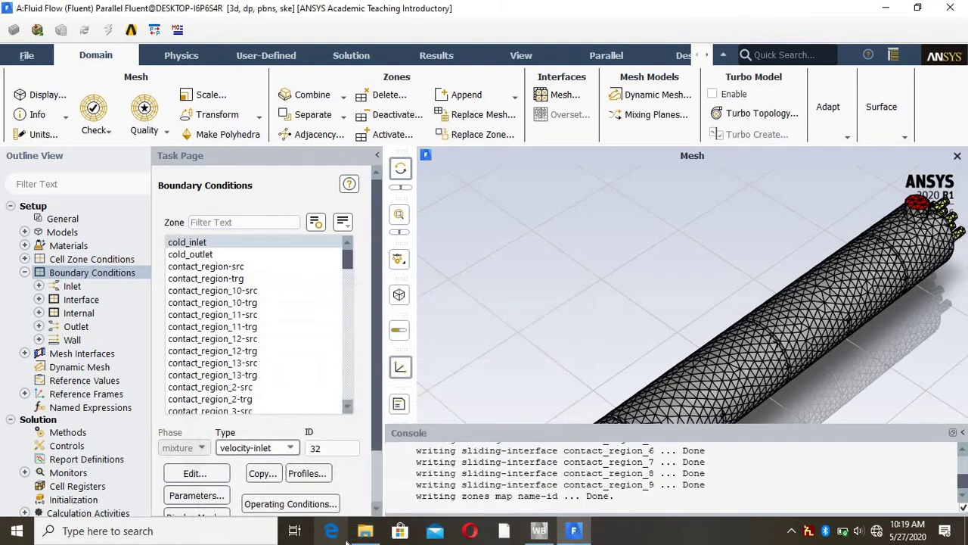
left_click(218, 252)
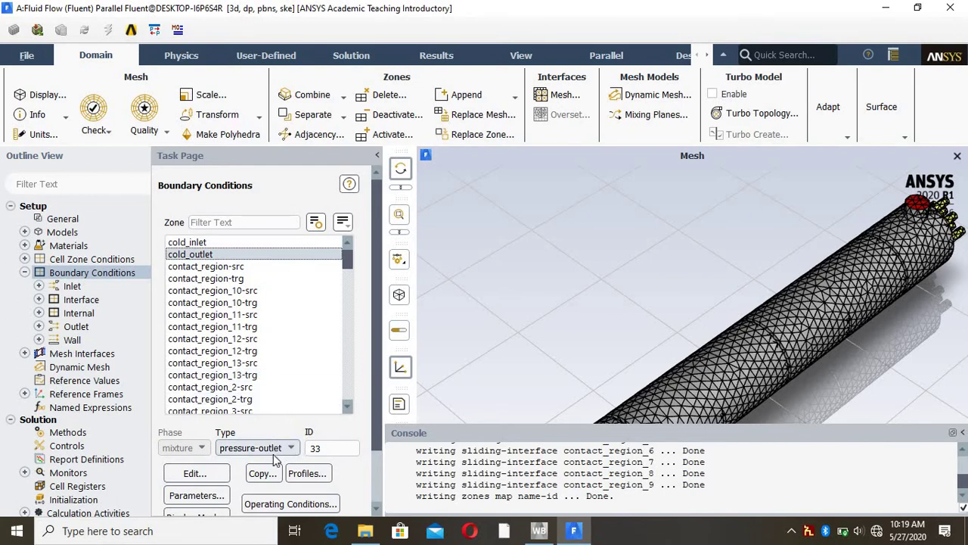
left_click(195, 474)
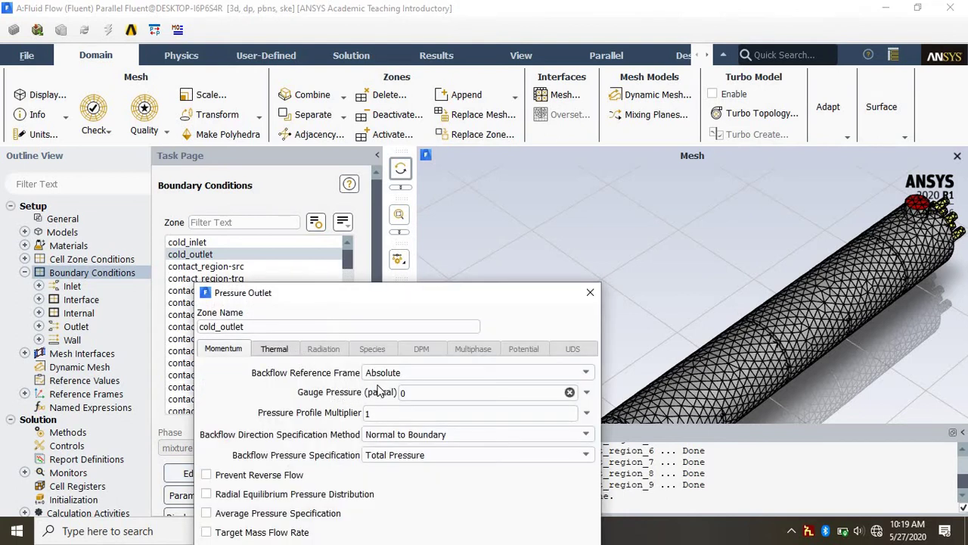
left_click(405, 390)
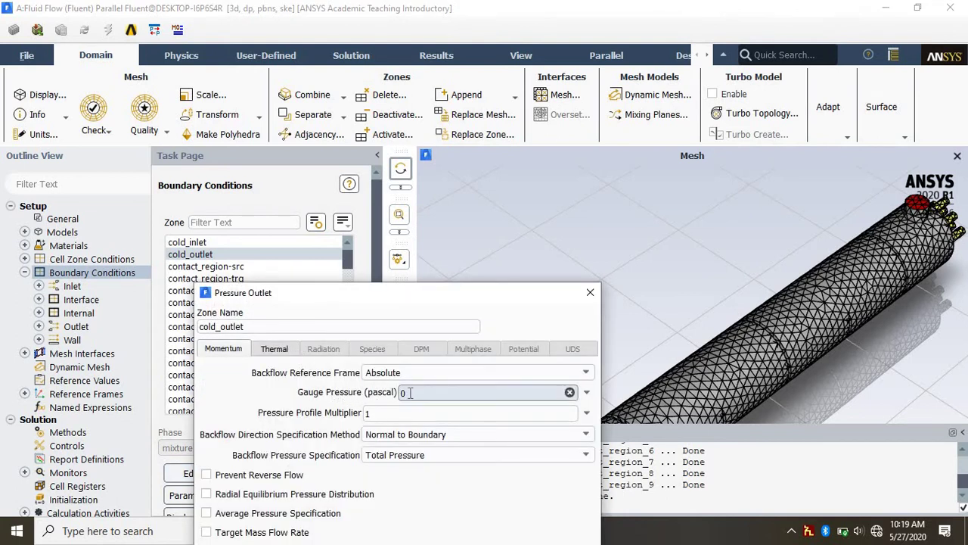
left_click(275, 349)
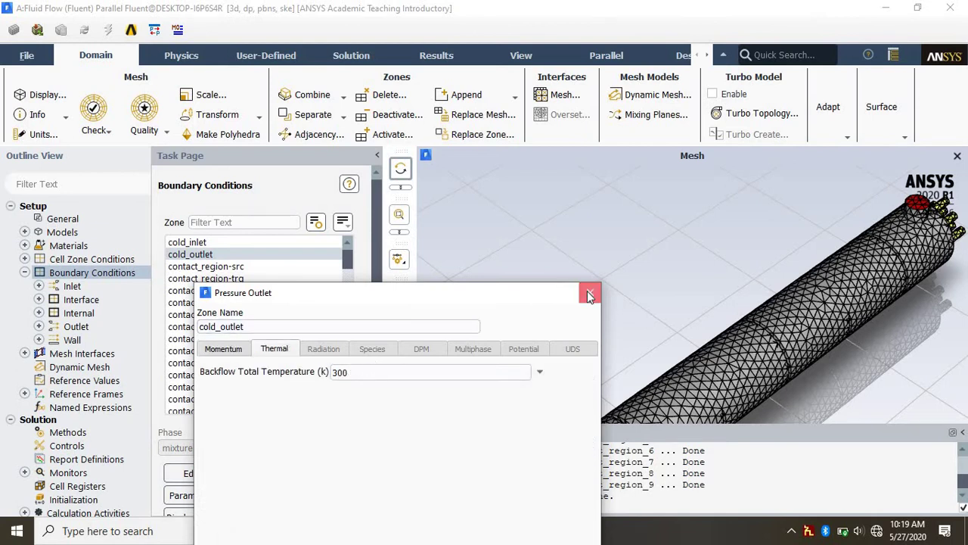
left_click(589, 292)
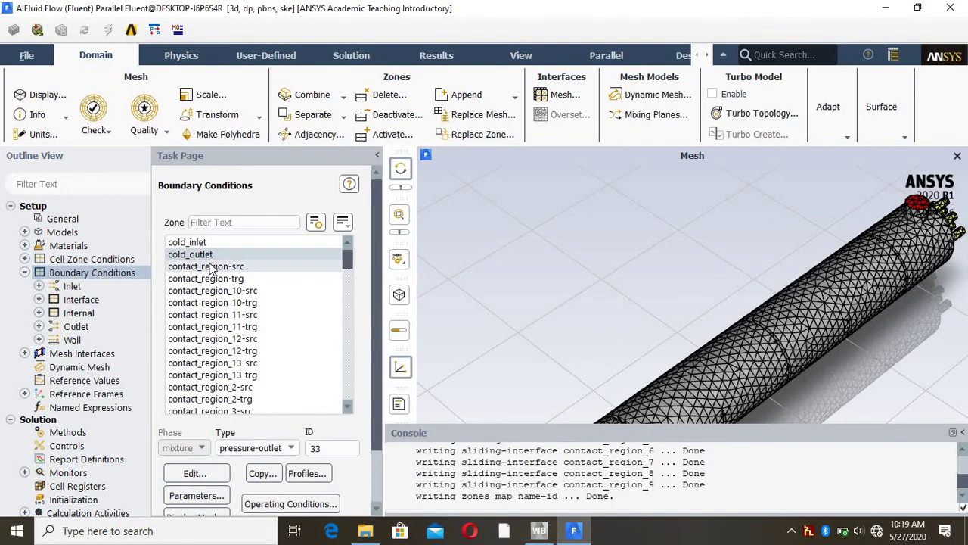
scroll(211, 270, "down", 10)
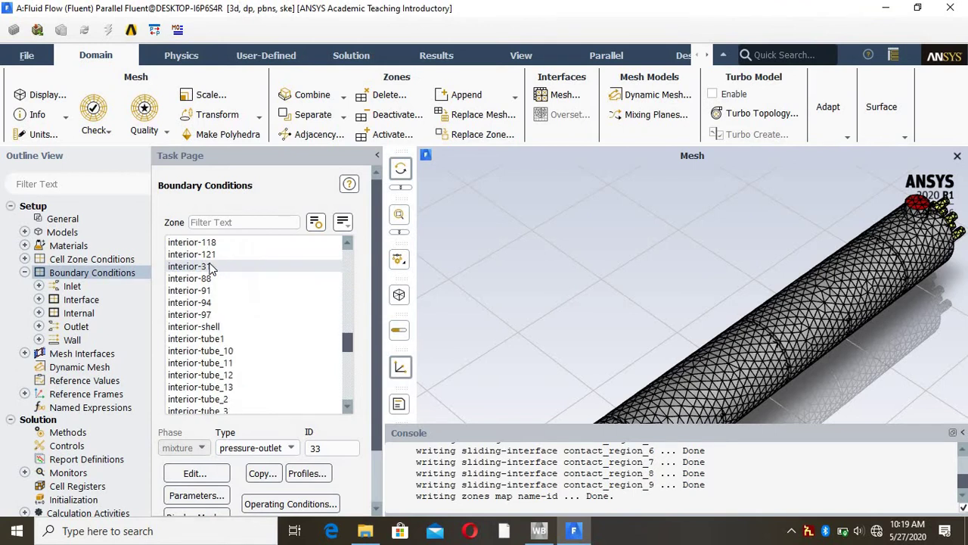
scroll(212, 270, "up", 6)
scroll(212, 270, "up", 3)
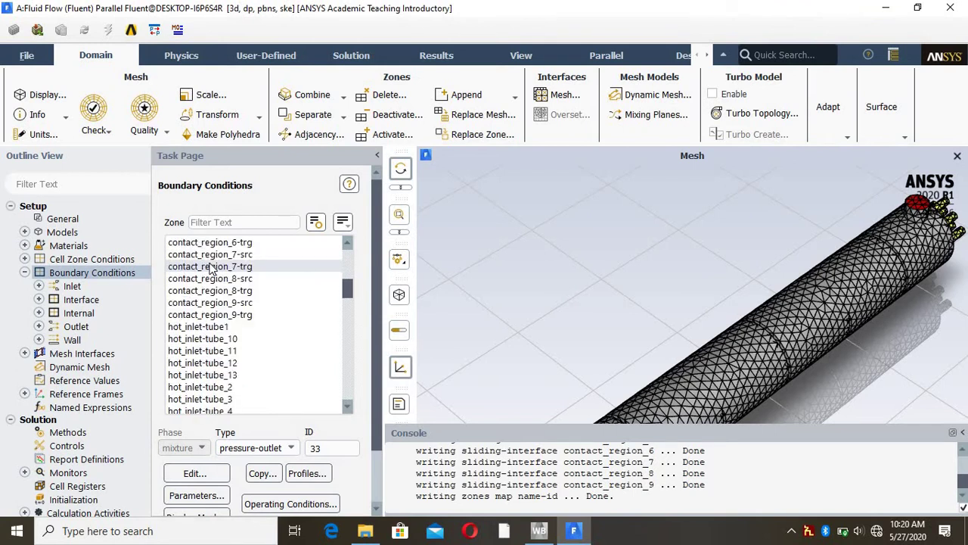
Step: Give the hot_inlet-tube1 inlet a velocity magnitude of 0.5 m/s
left_click(212, 328)
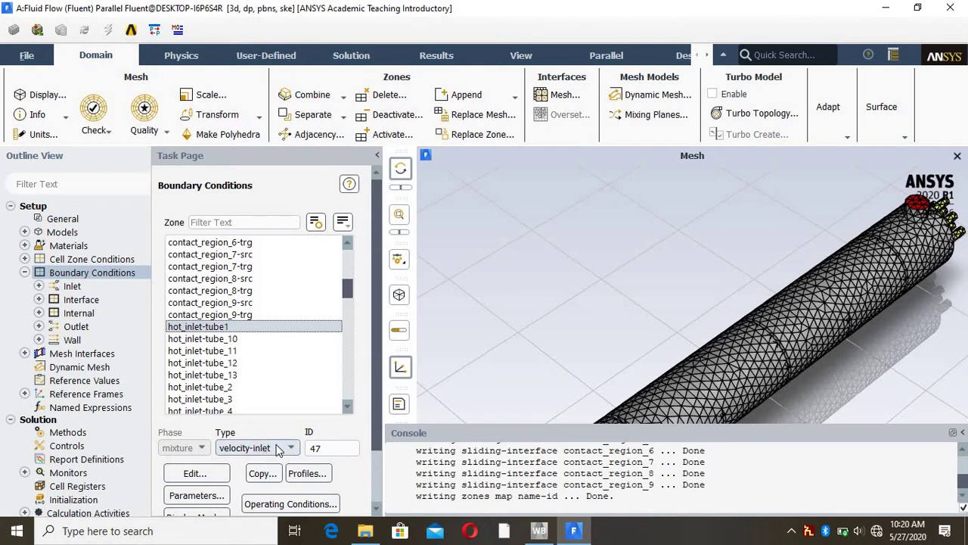
left_click(212, 478)
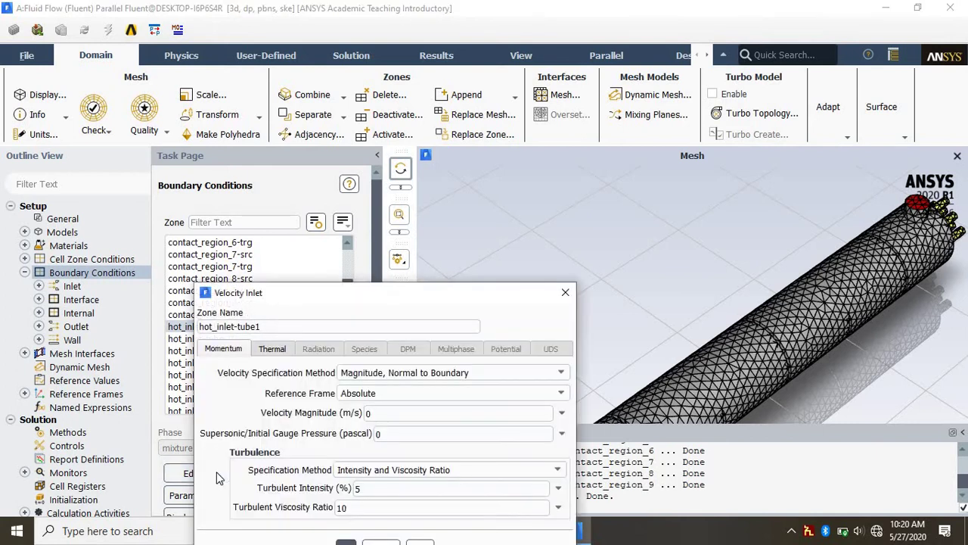
mouse_move(454, 412)
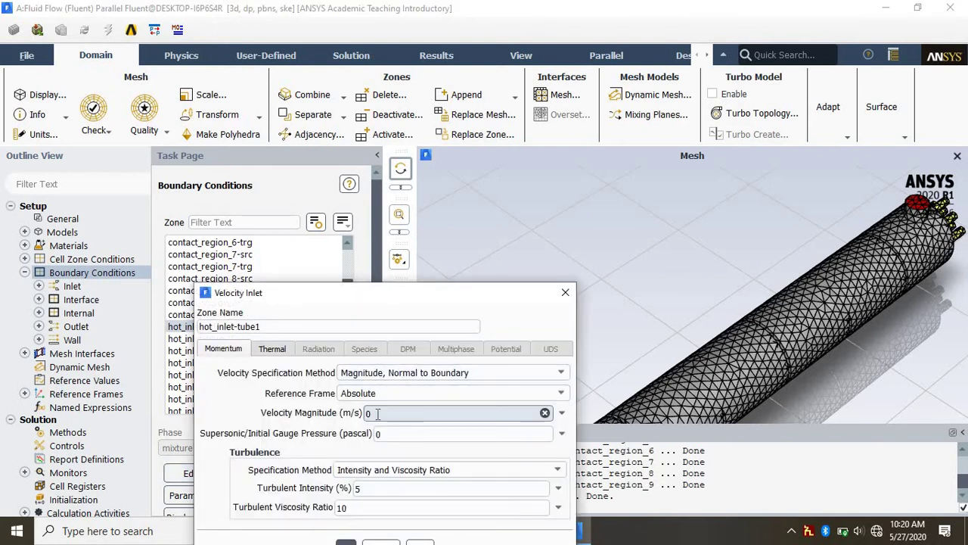
double_click(378, 413)
type("5")
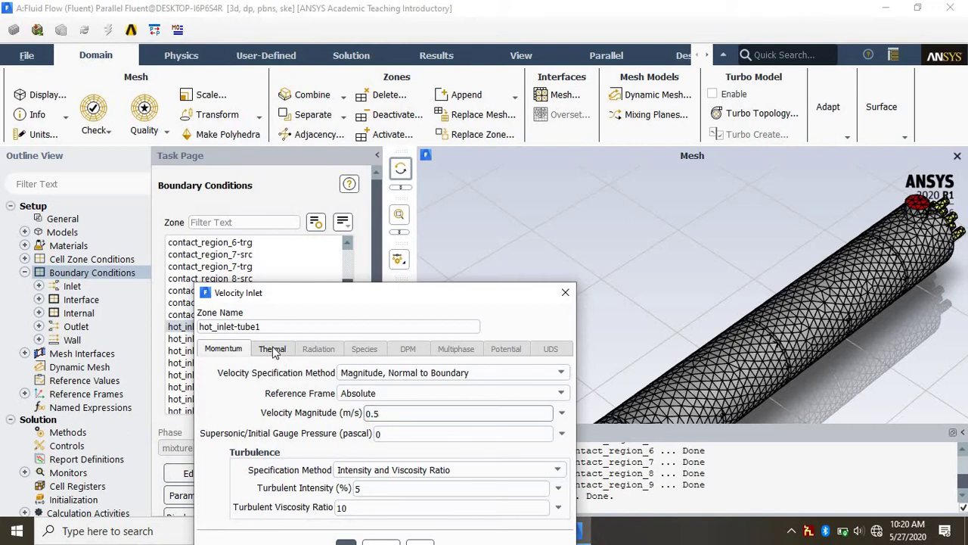
Step: Set hot_inlet-tube1's thermal temperature to 333 K and apply the inlet settings
left_click(273, 352)
left_click(297, 370)
key("BackSpace")
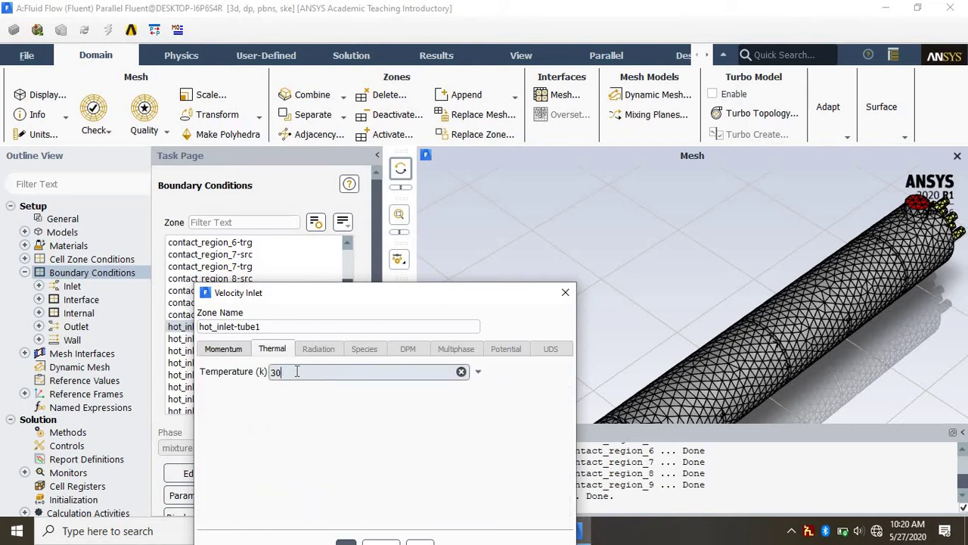
key("BackSpace")
type("33")
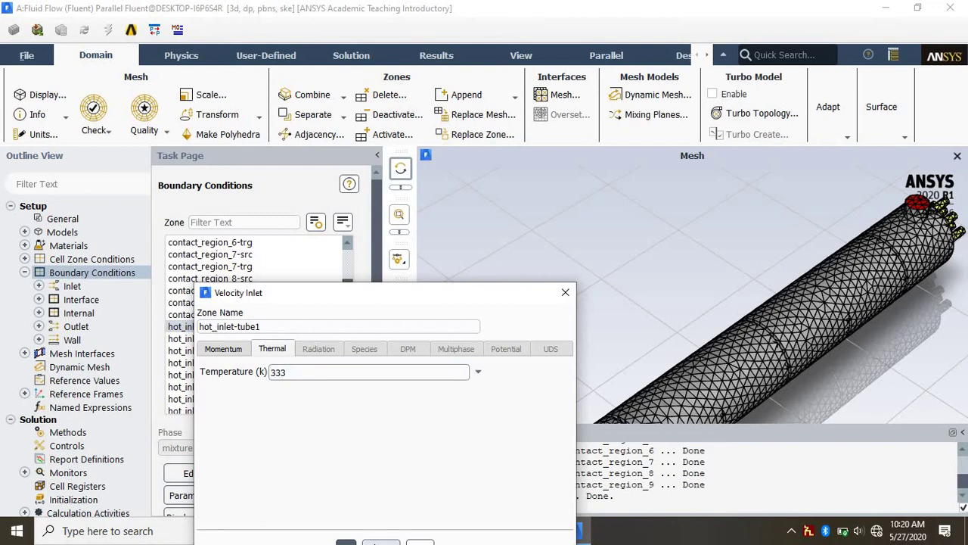
left_click(346, 541)
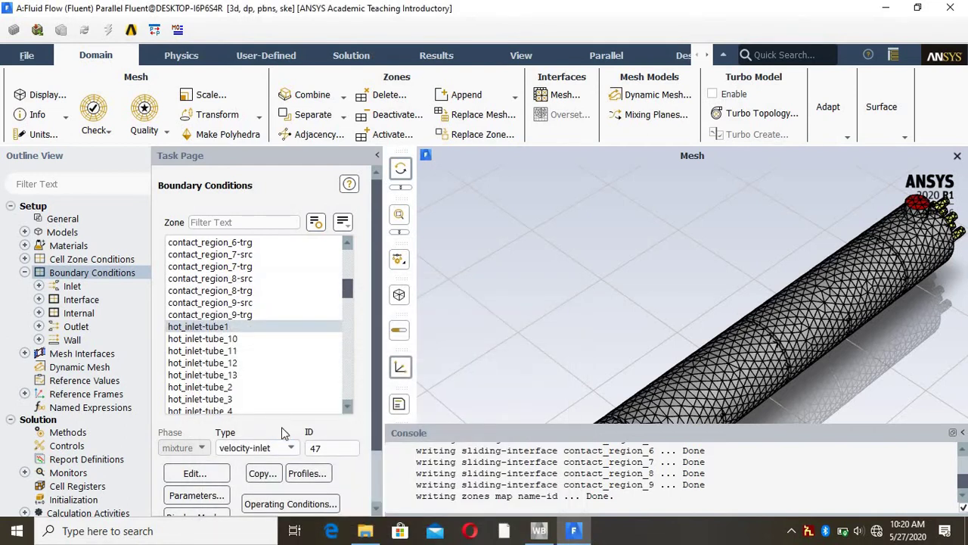
left_click(243, 340)
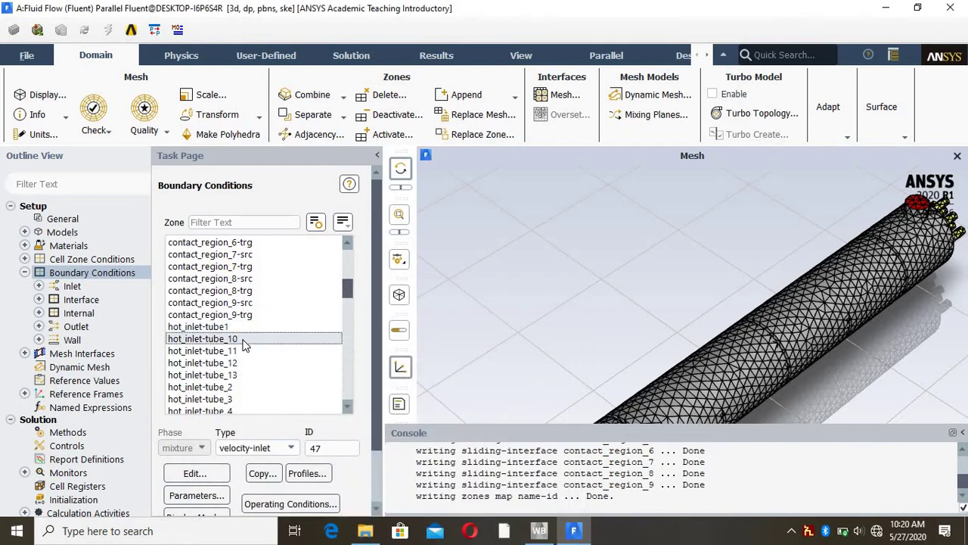
Step: Give hot_inlet-tube_10 0.5 m/s velocity and 333 K temperature, and confirm
left_click(208, 474)
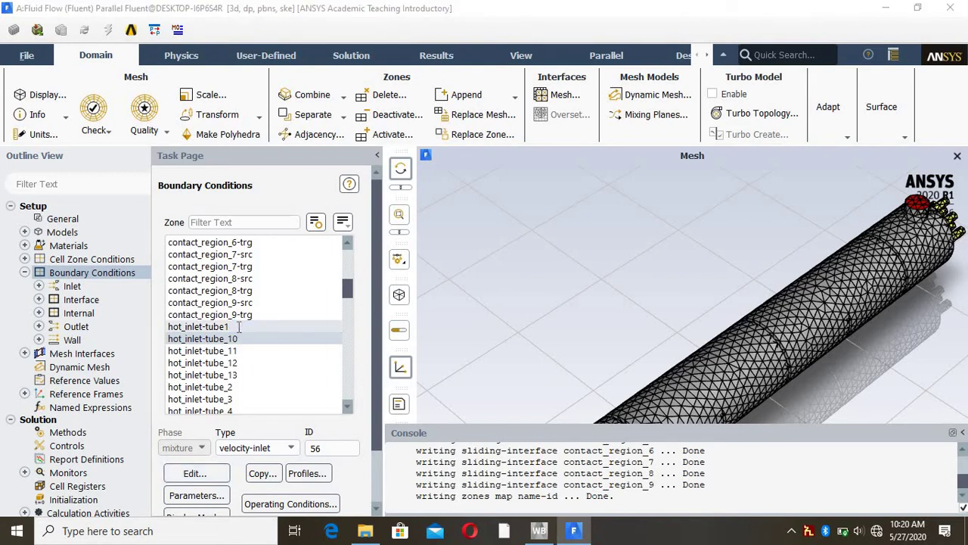
mouse_move(458, 413)
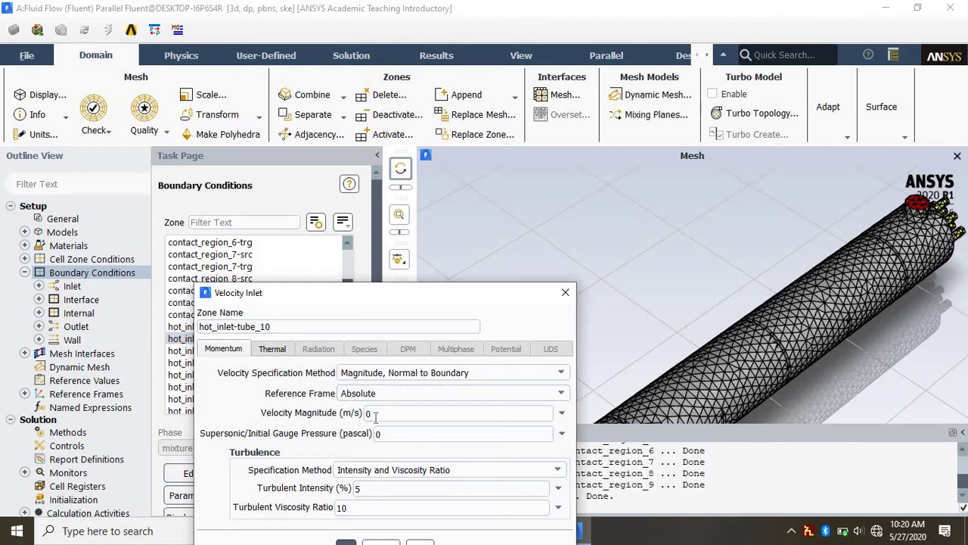
type(".5")
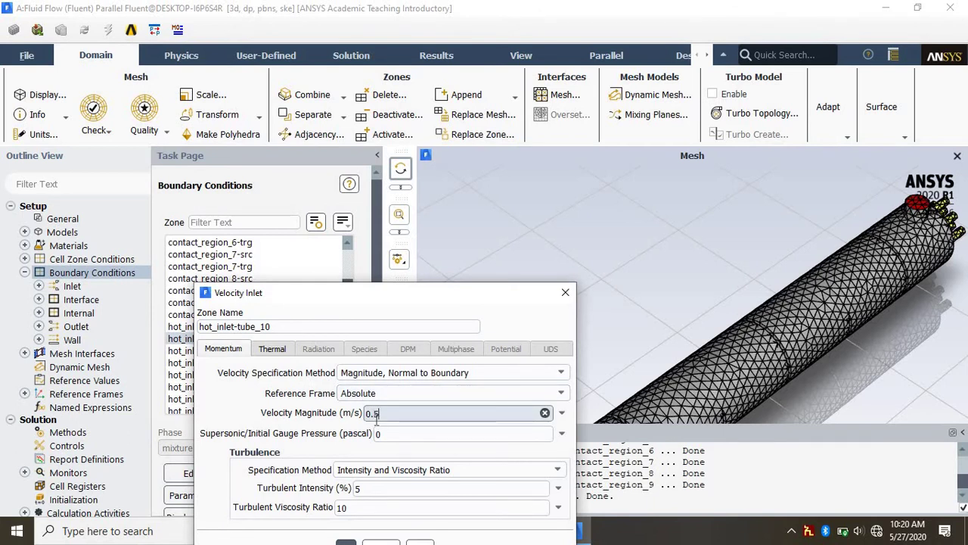
left_click(275, 354)
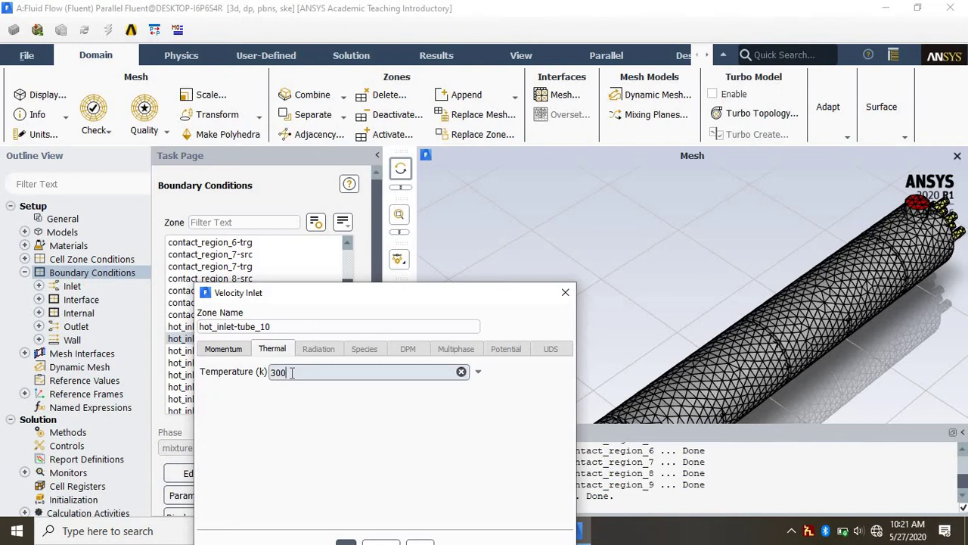
key("BackSpace")
key("BackSpace")
type("333")
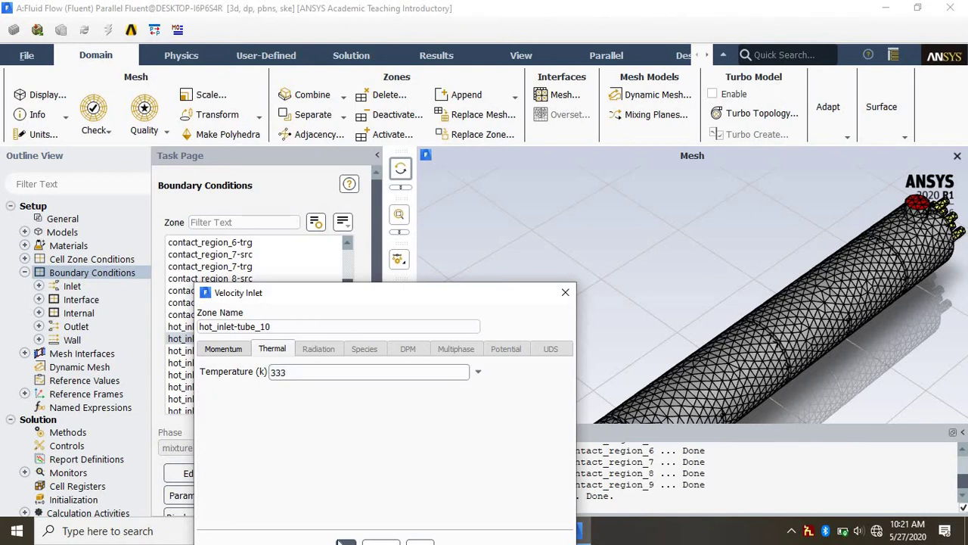
left_click(346, 541)
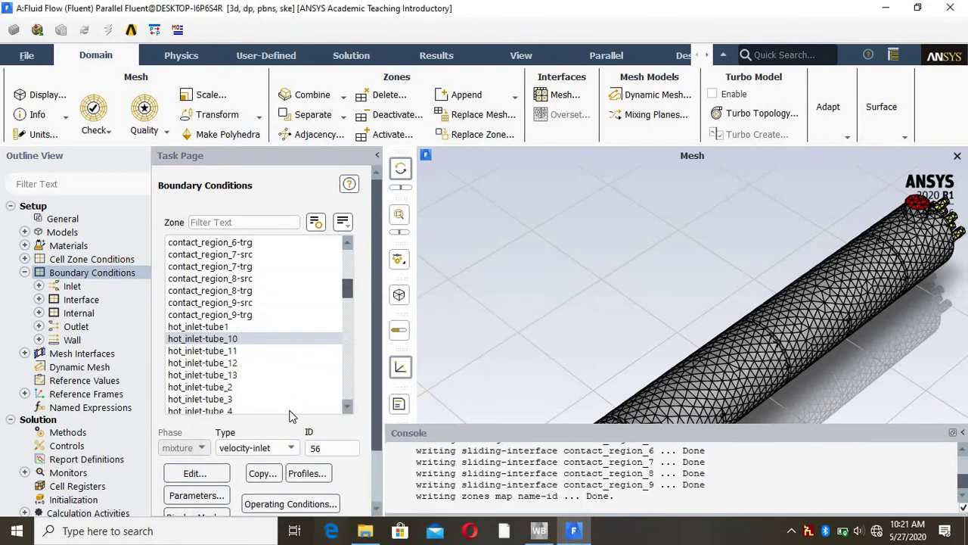
Step: Give hot_inlet-tube_11 0.5 m/s velocity and 333 K temperature, and confirm
left_click(247, 350)
left_click(206, 474)
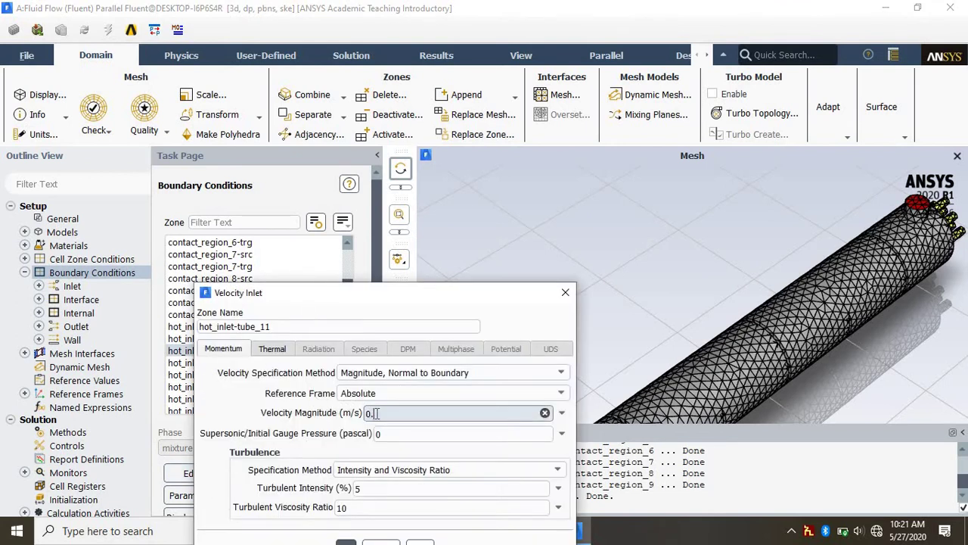
type("5")
left_click(272, 349)
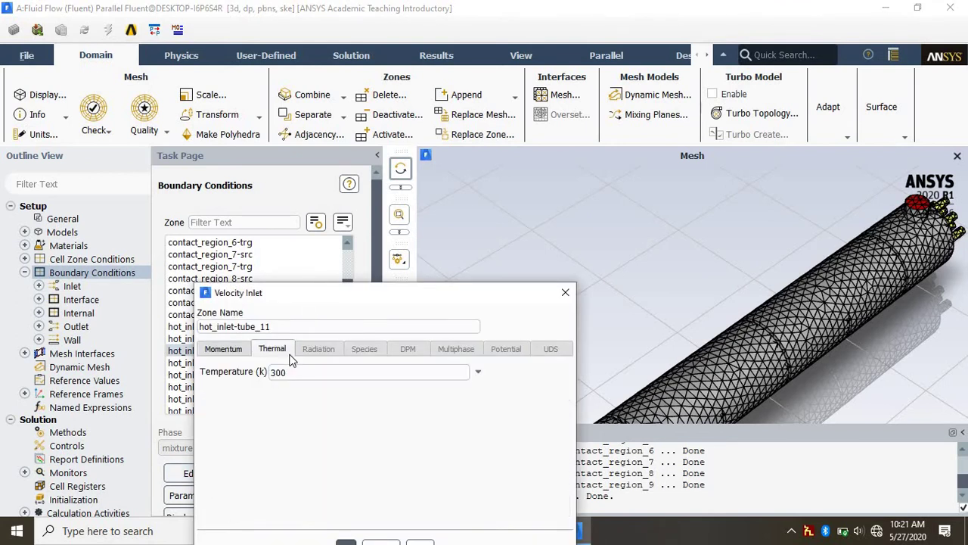
key("BackSpace")
key("BackSpace")
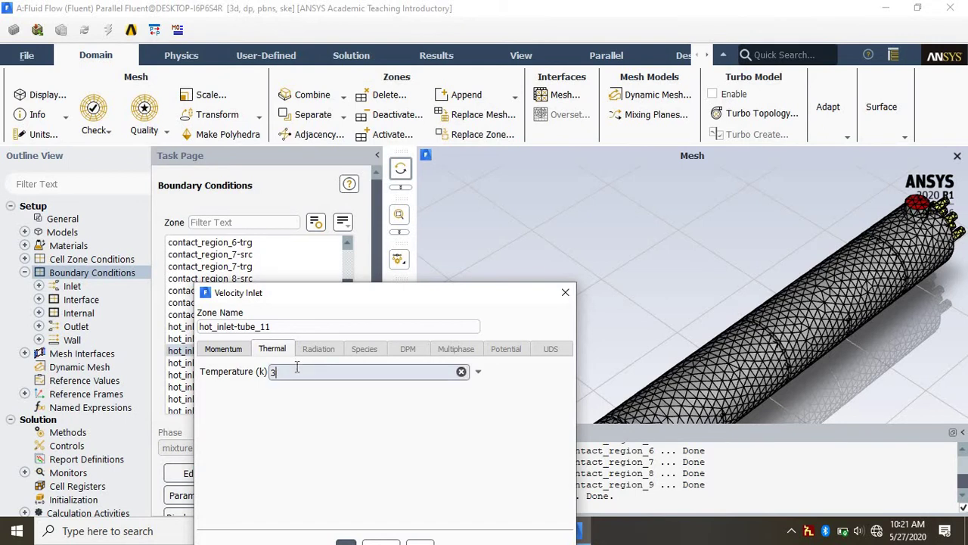
type("33")
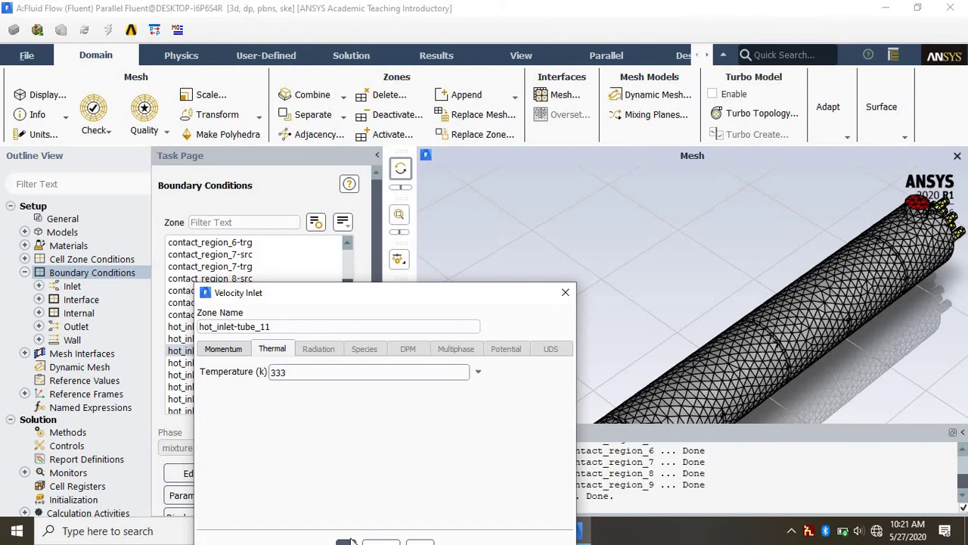
left_click(348, 540)
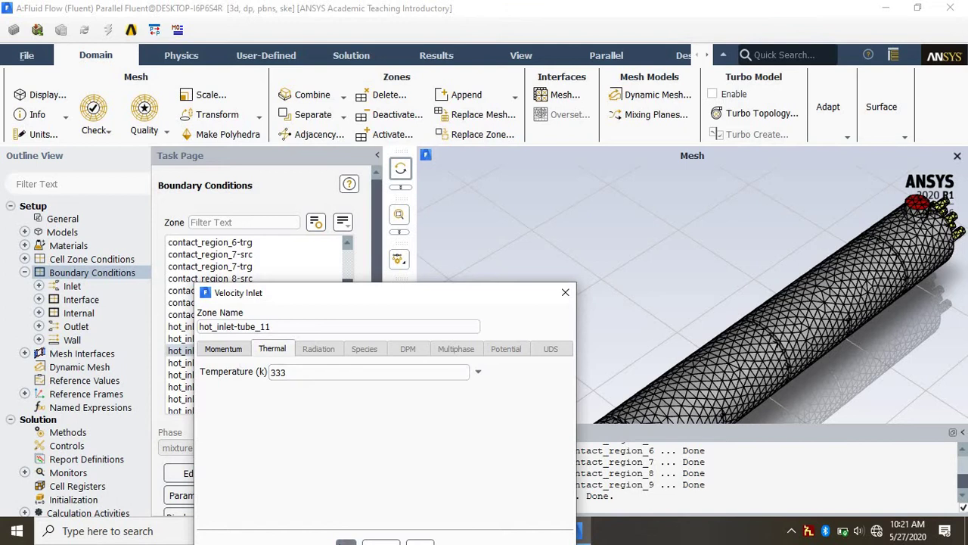
Step: Set hot_inlet-tube_12 to 0.5 m/s velocity and 333 K temperature
left_click(234, 364)
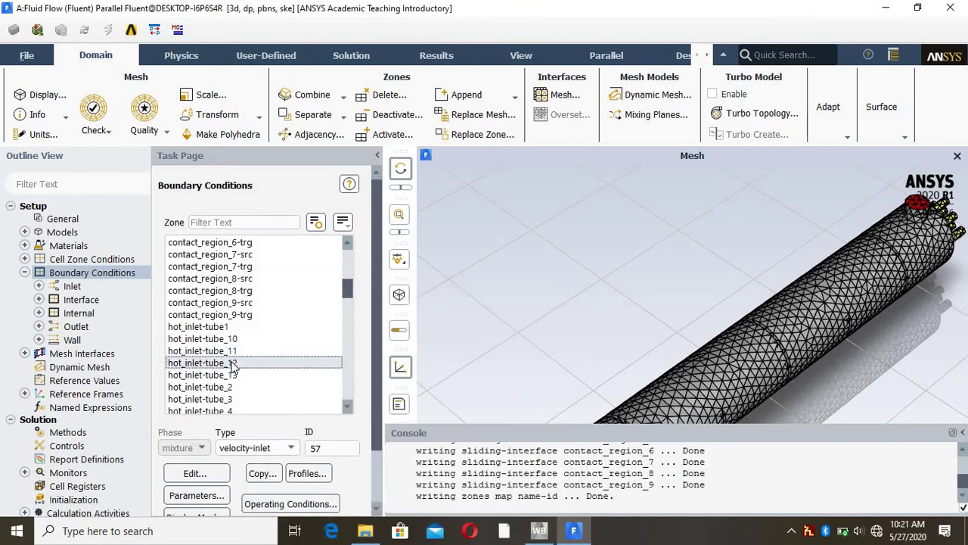
left_click(194, 474)
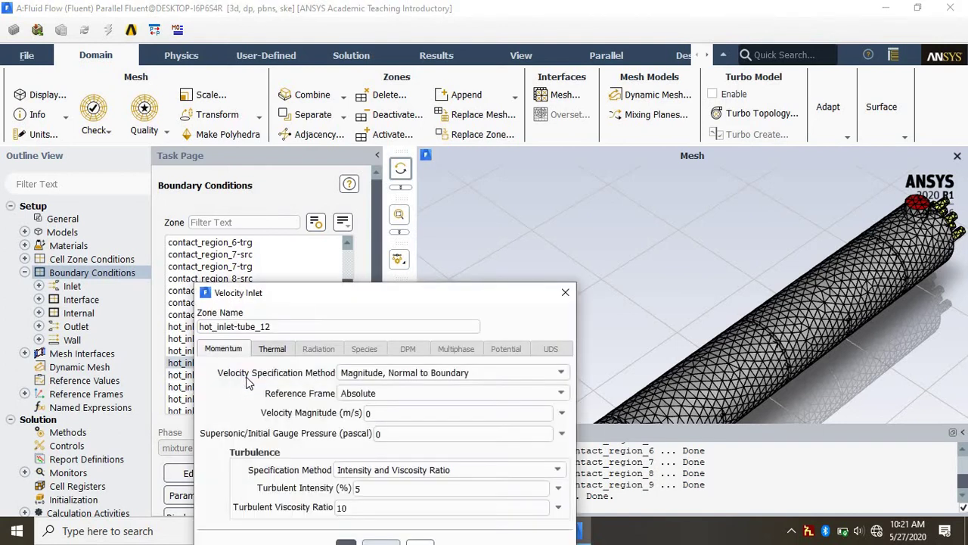
mouse_move(454, 413)
type("0.")
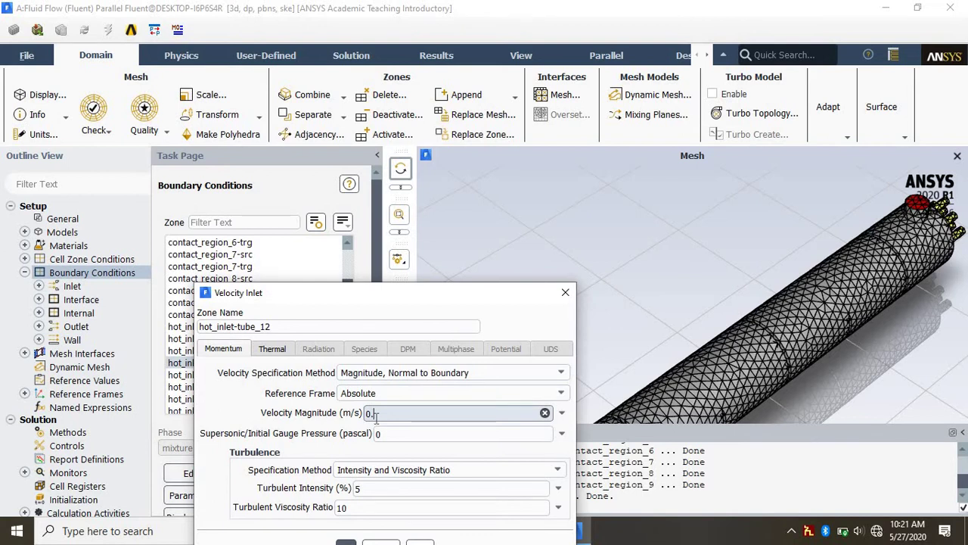
type("5")
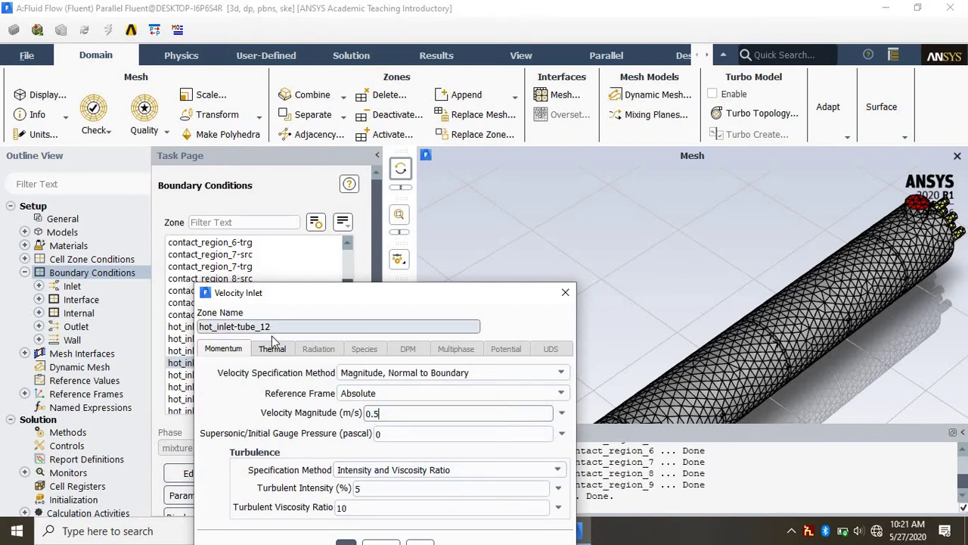
left_click(272, 352)
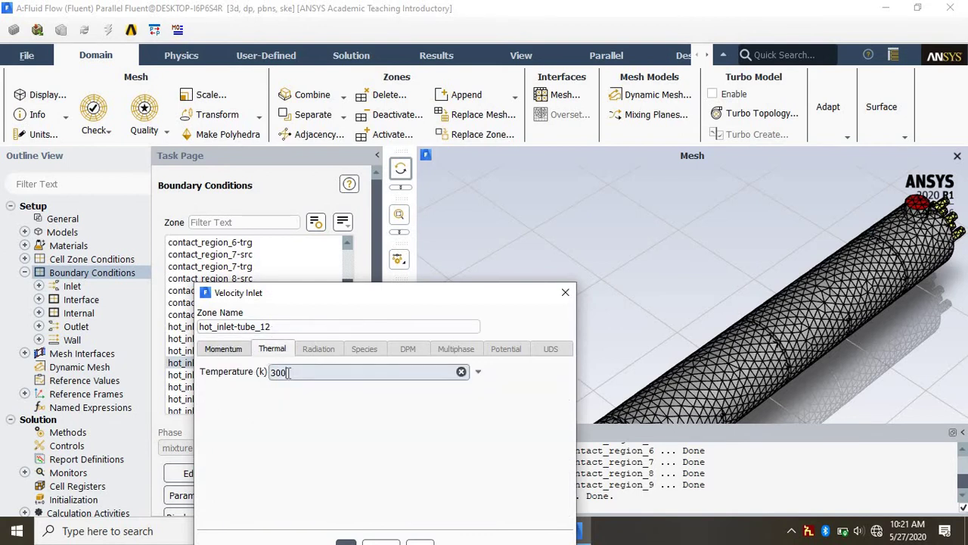
key("BackSpace")
key("BackSpace")
type("3")
left_click(344, 541)
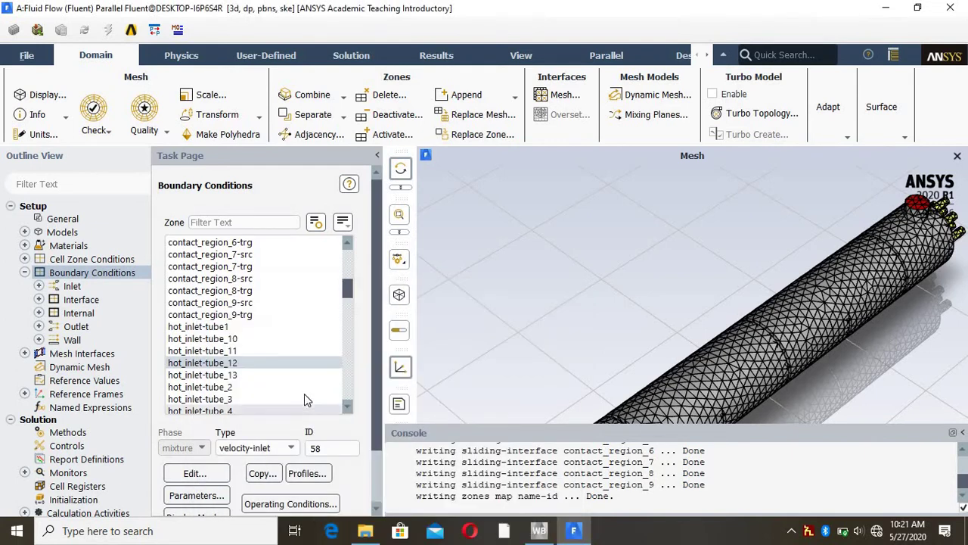
Step: Set hot_inlet-tube_13's inlet temperature to 333 K and confirm
left_click(270, 376)
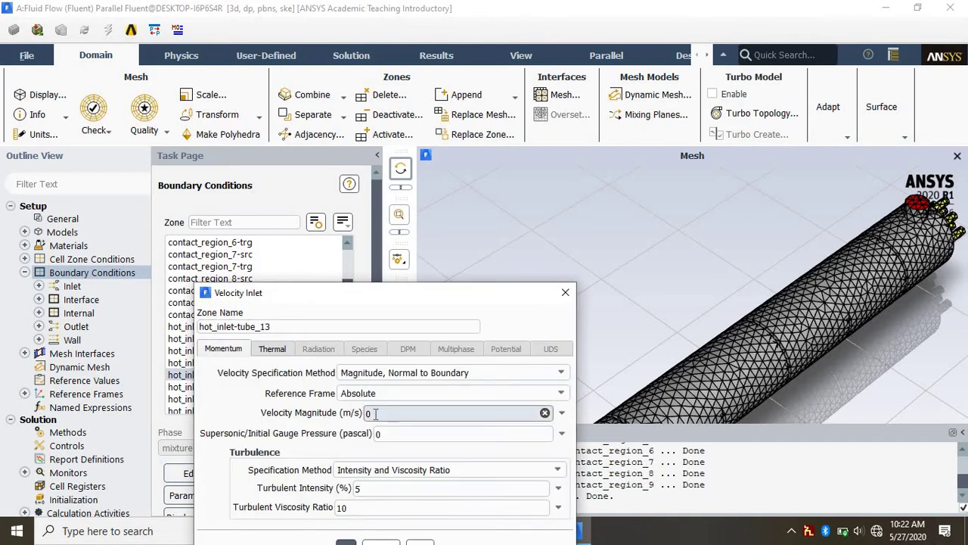
left_click(272, 348)
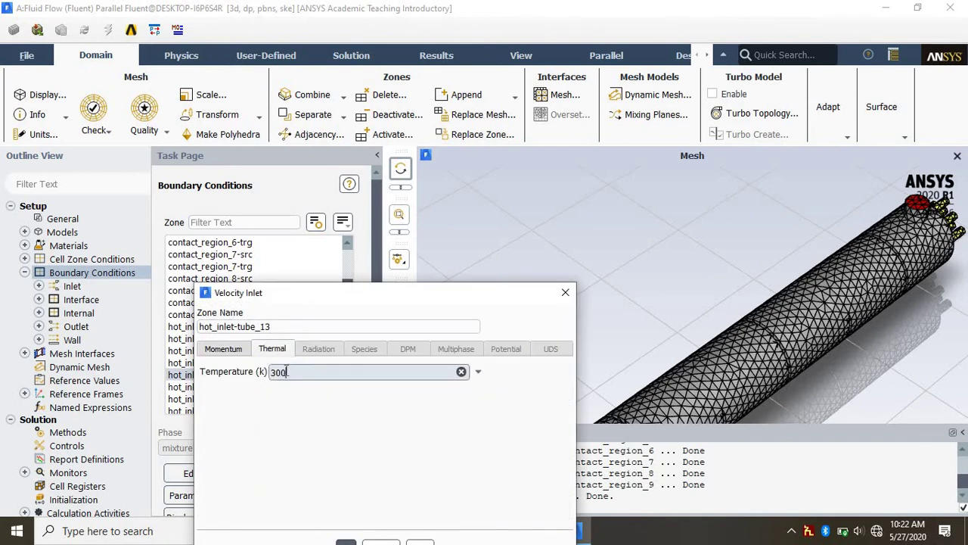
left_click_drag(293, 371, 278, 371)
type("333")
left_click(345, 541)
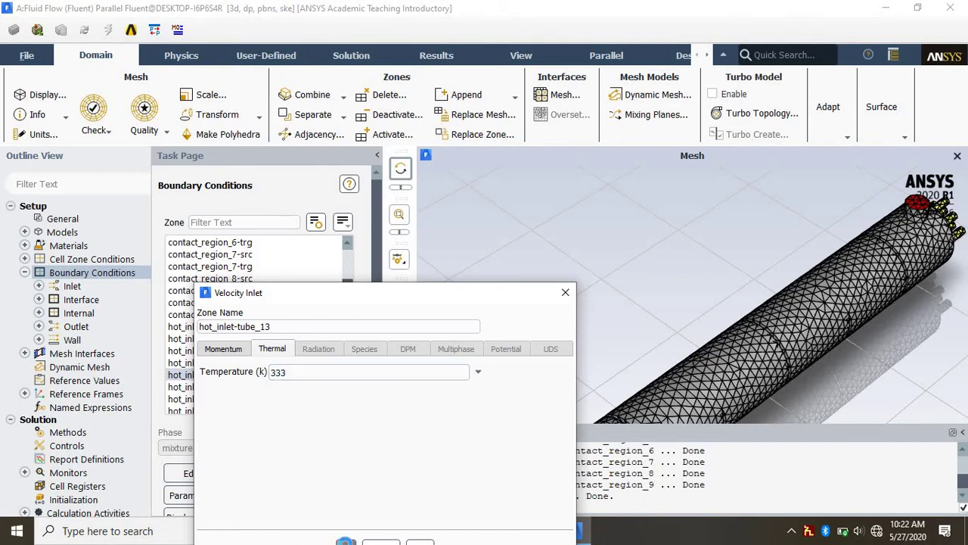
Step: Set hot_inlet-tube_2 to 0.5 m/s velocity and 333 K temperature
left_click(231, 388)
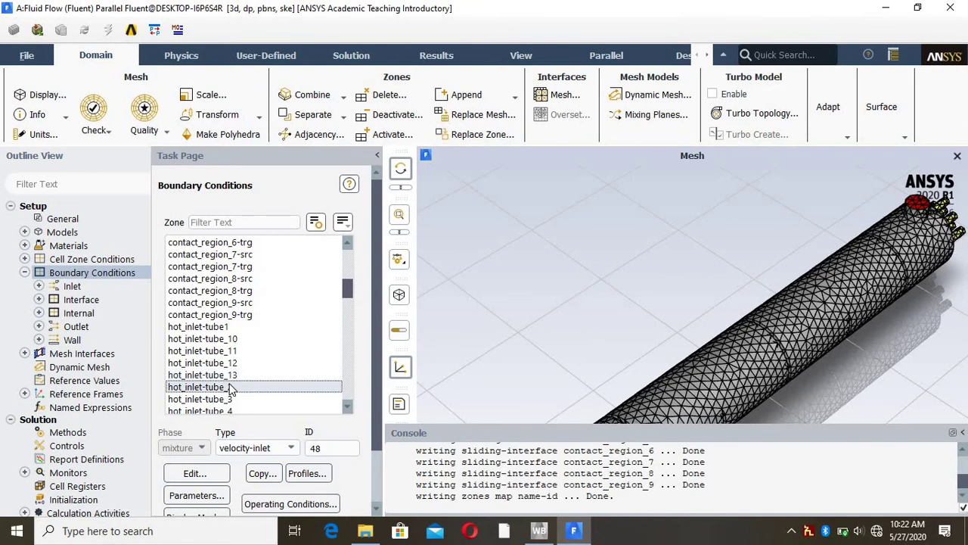
left_click(203, 473)
type("0.")
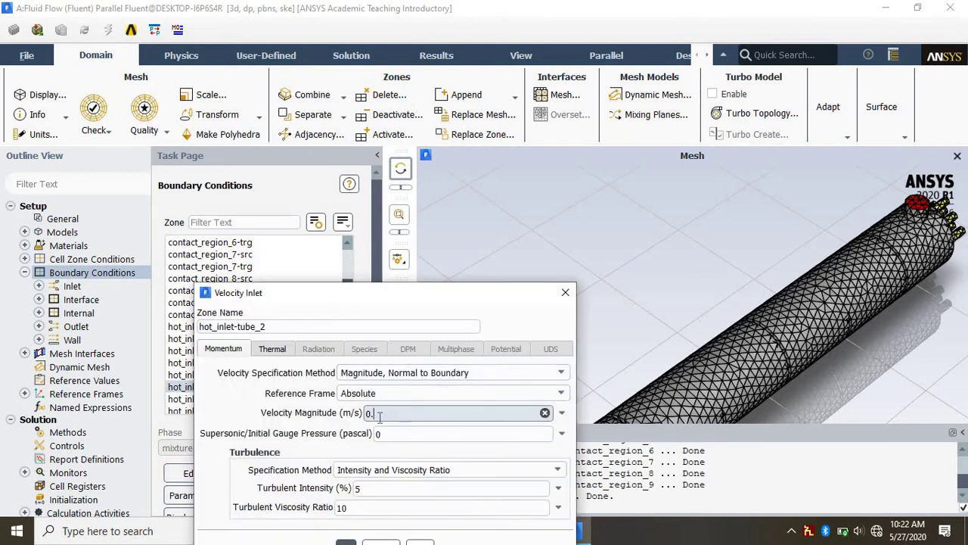
type("5")
left_click(272, 350)
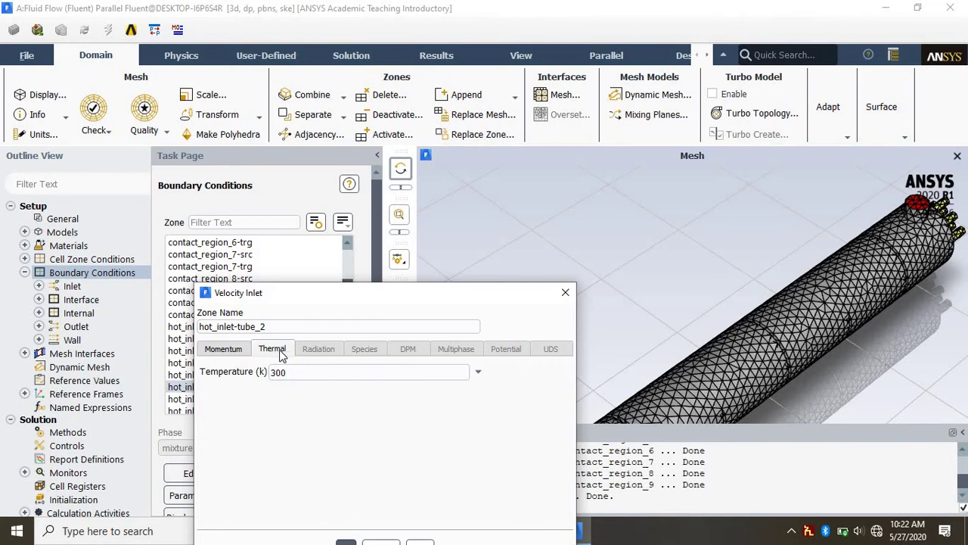
double_click(278, 371)
type("33")
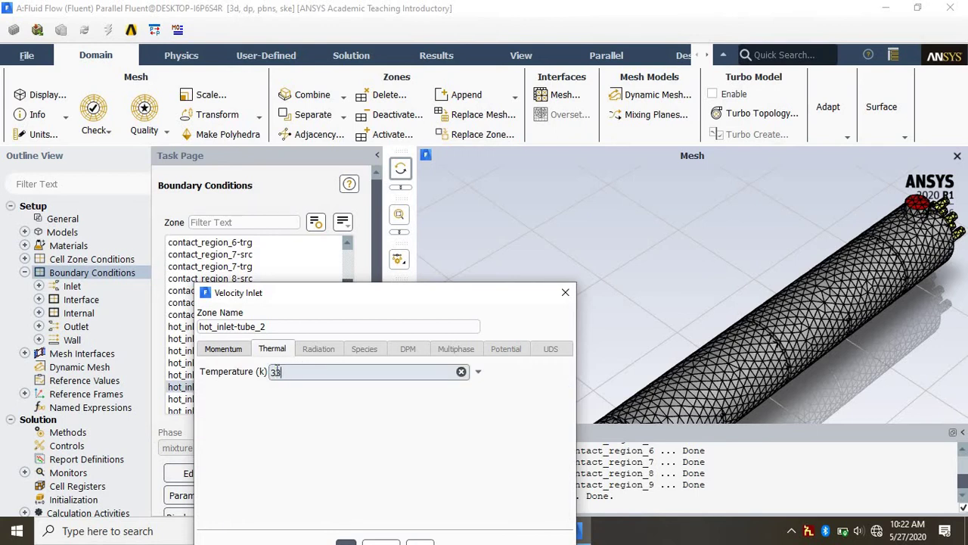
type("3")
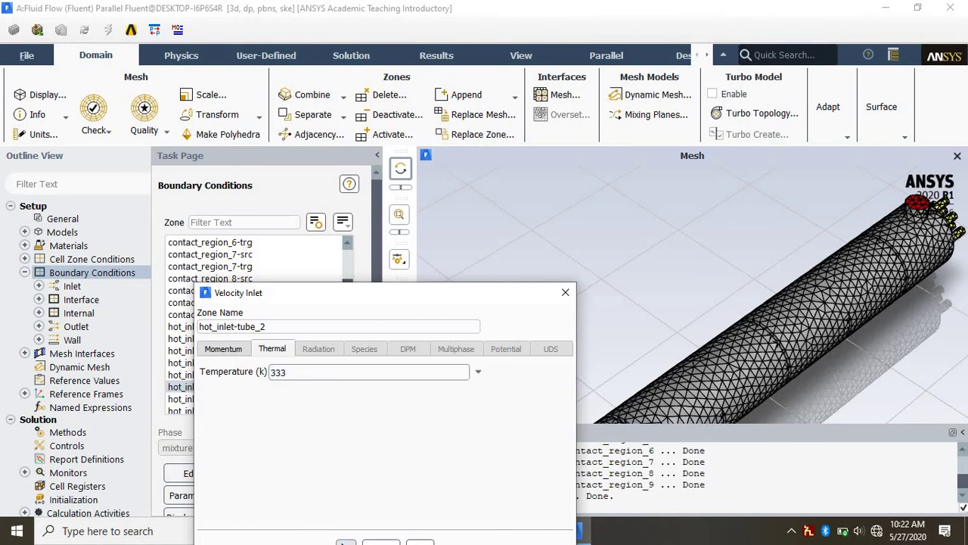
left_click(342, 540)
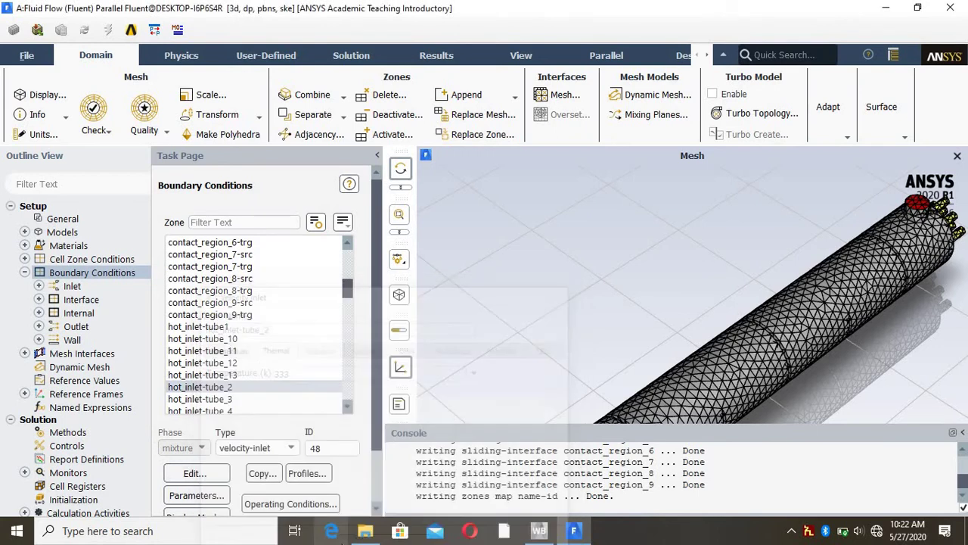
Step: Change the hot_inlet-tube_3 inlet temperature value and apply its settings
left_click(251, 398)
left_click(203, 473)
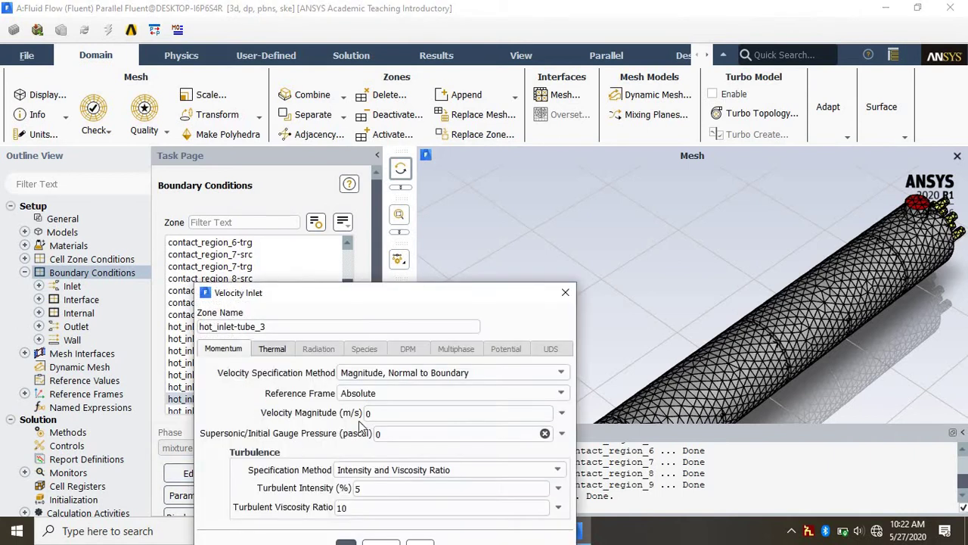
left_click(382, 412)
type(".5")
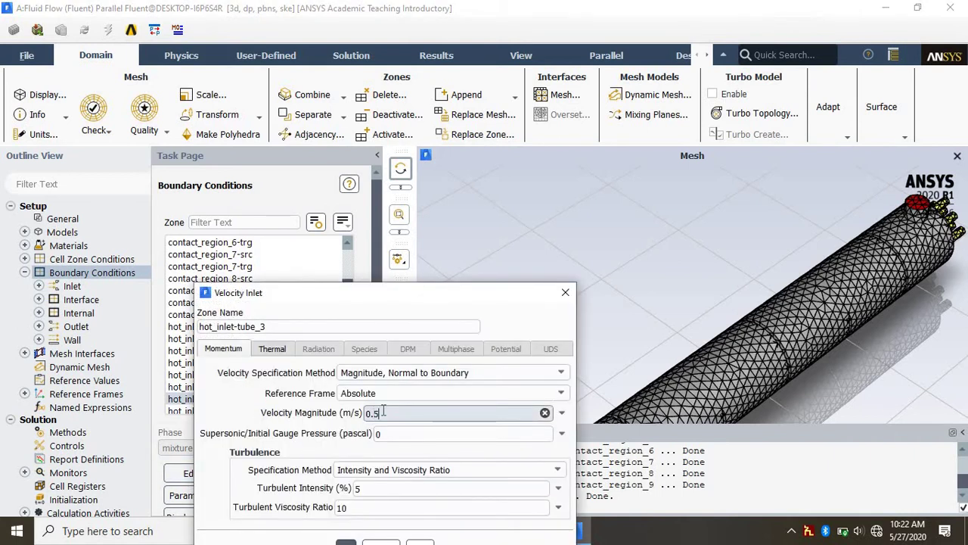
left_click(272, 348)
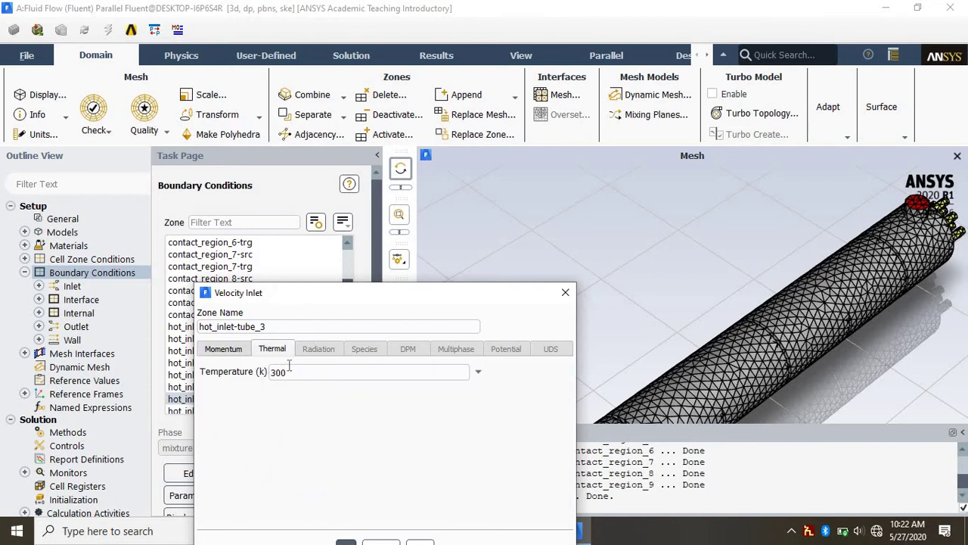
left_click_drag(289, 365, 273, 371)
type("336")
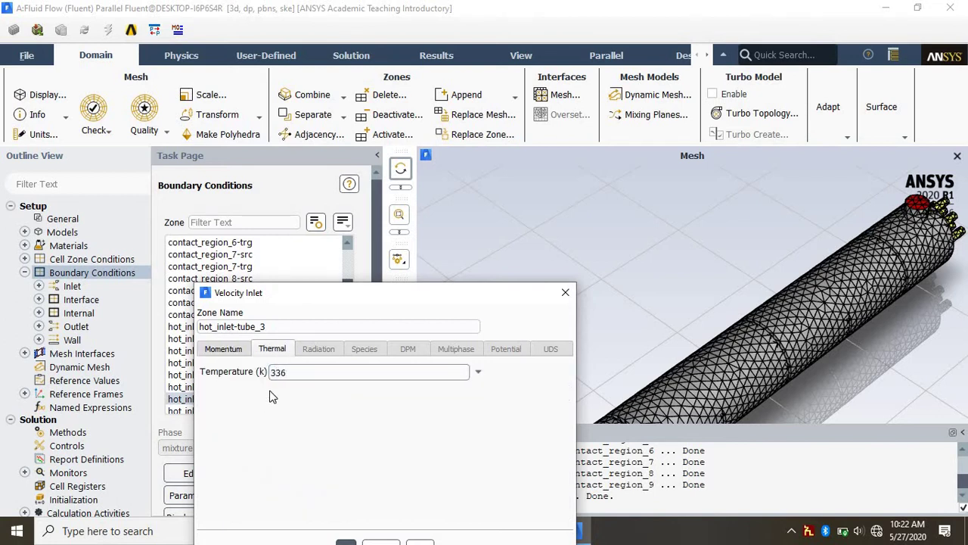
type("3")
left_click(346, 541)
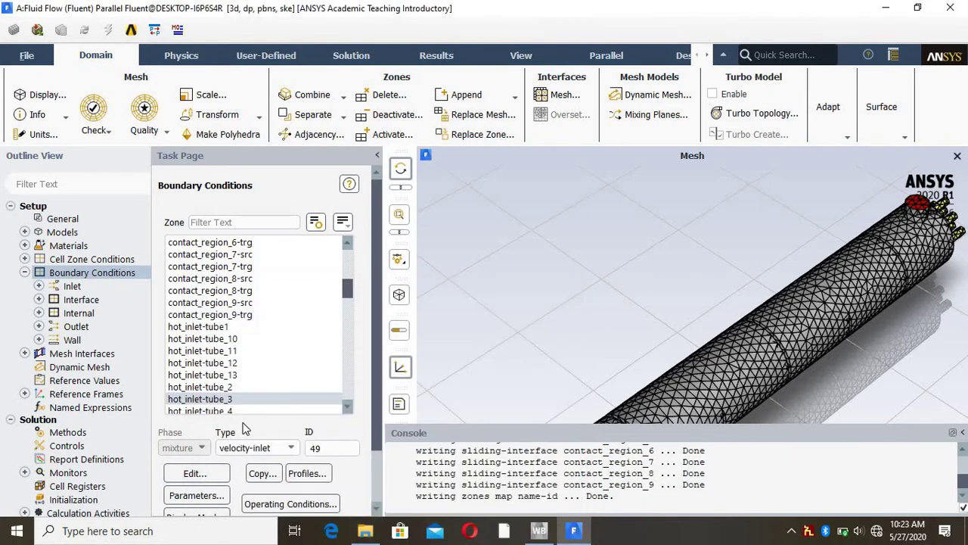
Step: Change hot_inlet-tube_4's thermal temperature from 300 to 333 K and apply
scroll(247, 395, "down", 3)
scroll(247, 395, "down", 10)
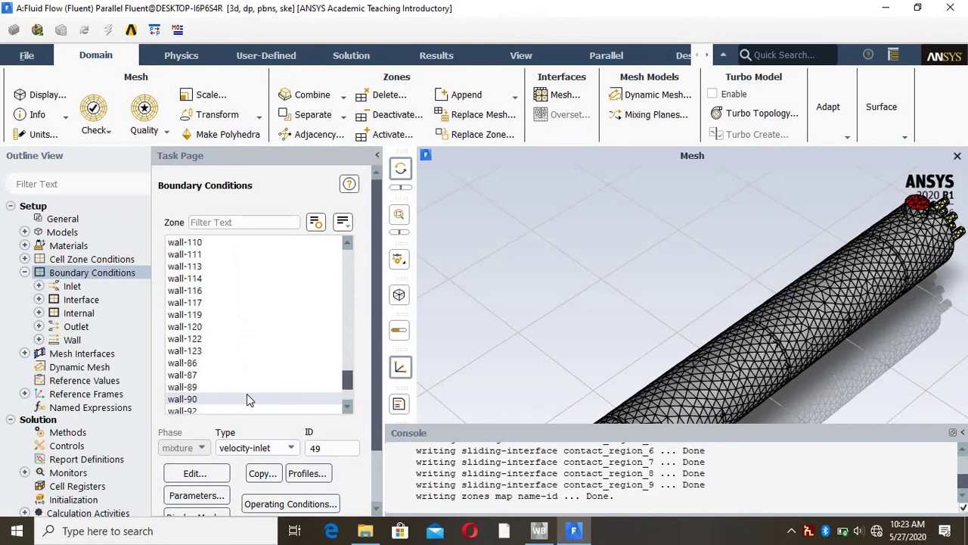
scroll(246, 394, "up", 9)
scroll(247, 398, "up", 5)
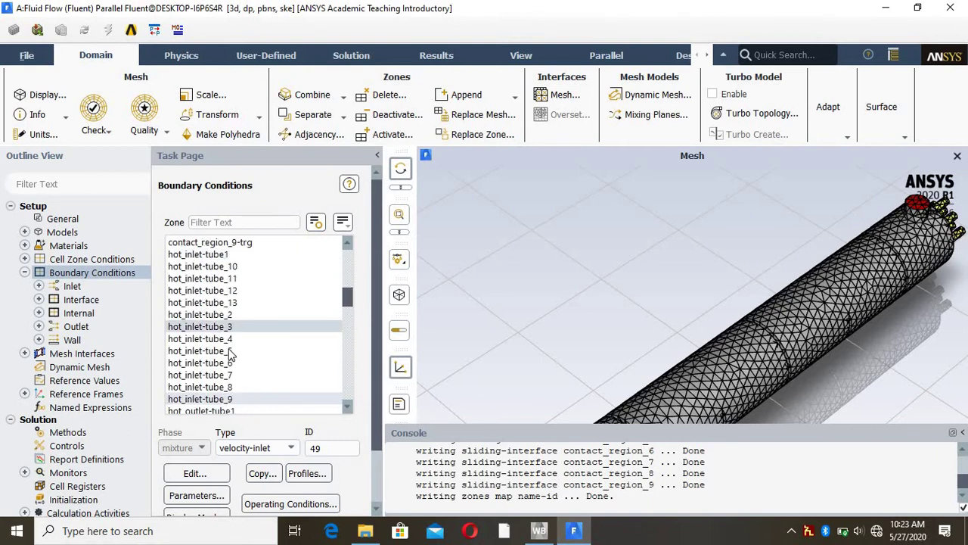
left_click(200, 338)
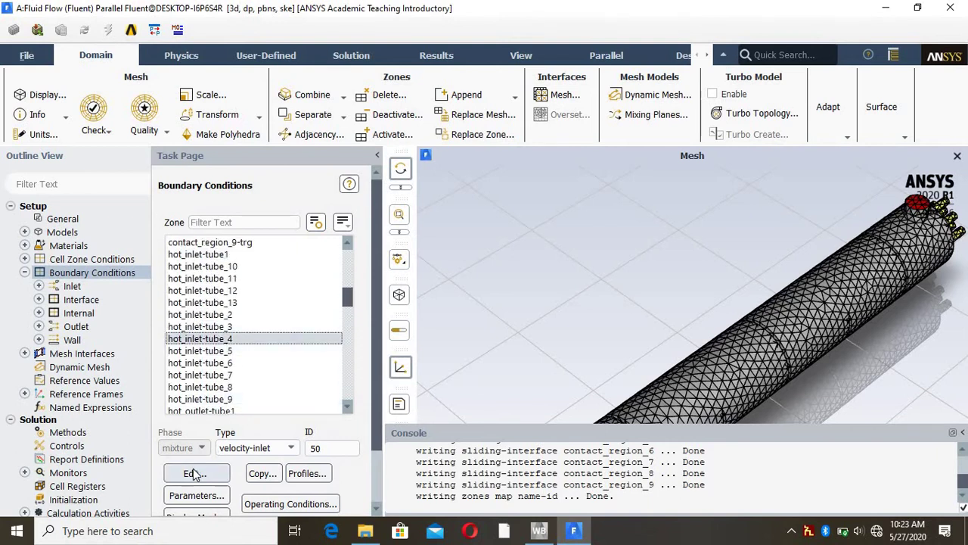
left_click(193, 473)
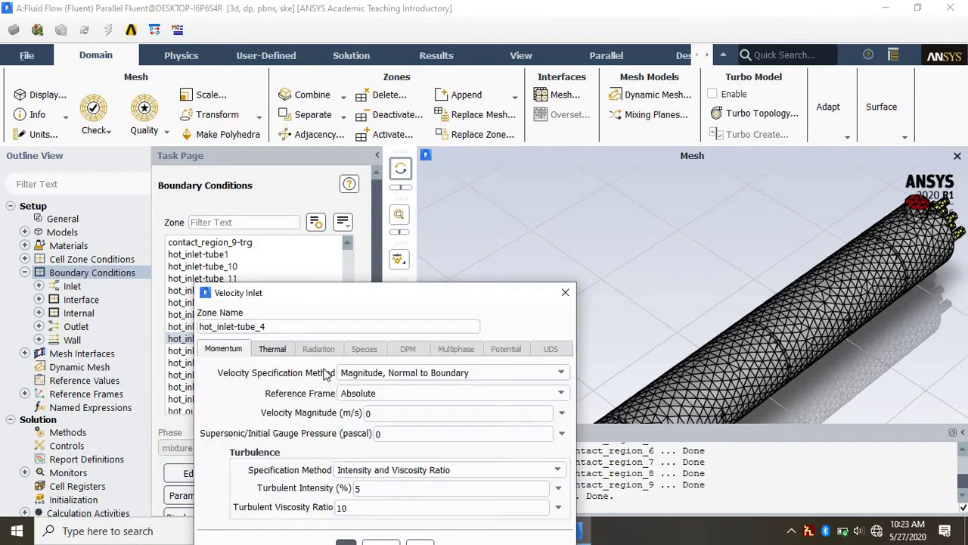
mouse_move(377, 413)
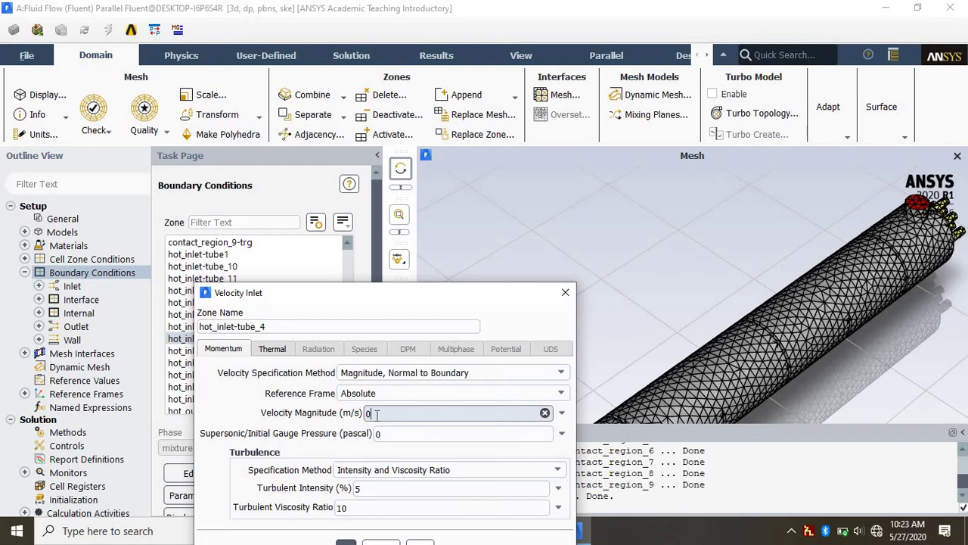
left_click(266, 351)
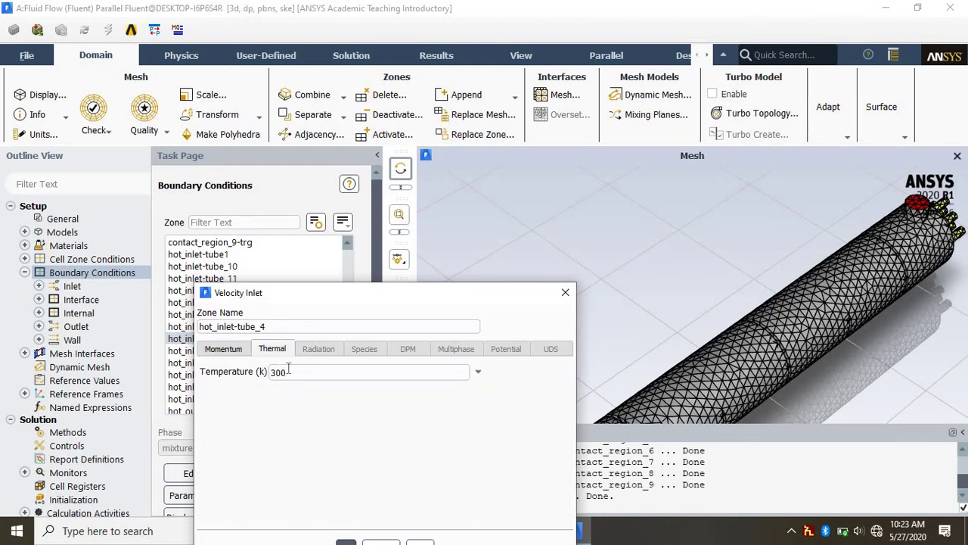
left_click_drag(291, 371, 281, 370)
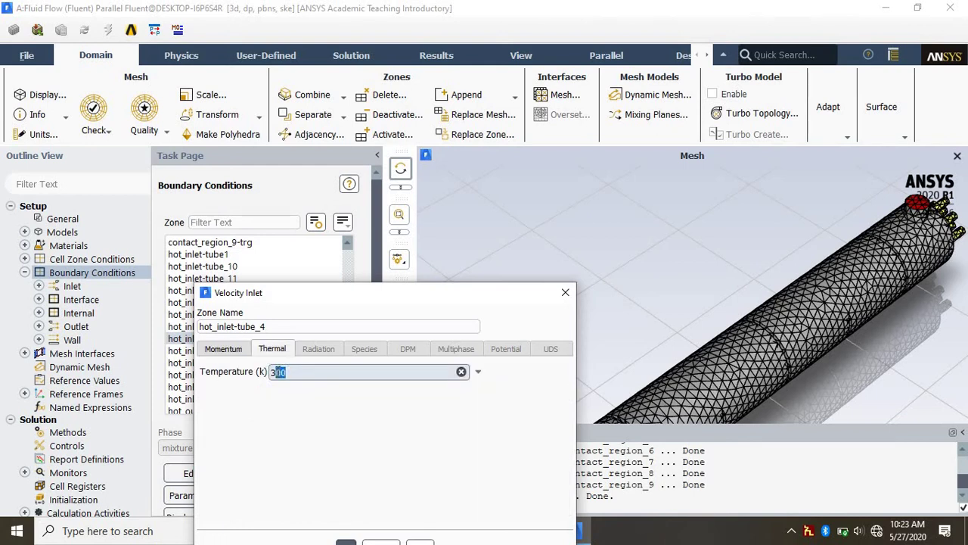
type("33")
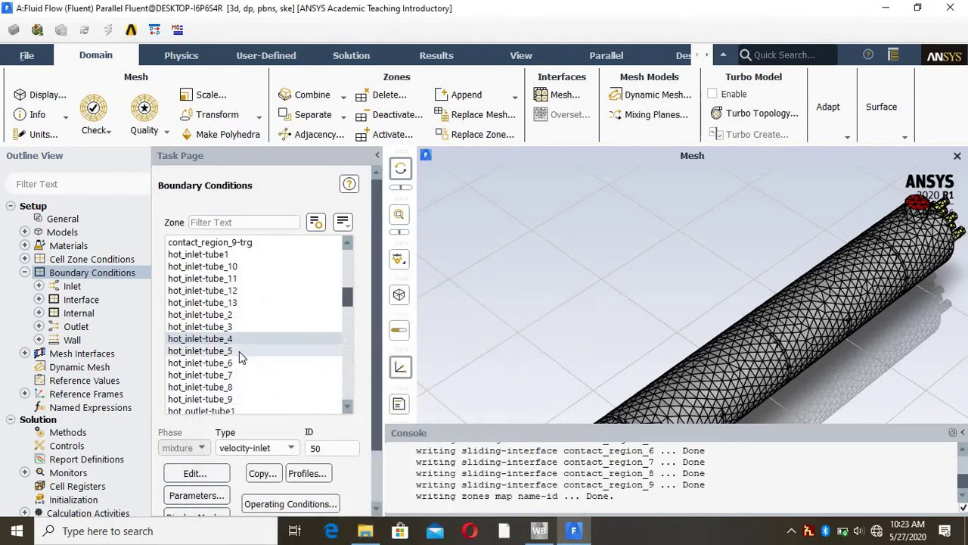
left_click(239, 351)
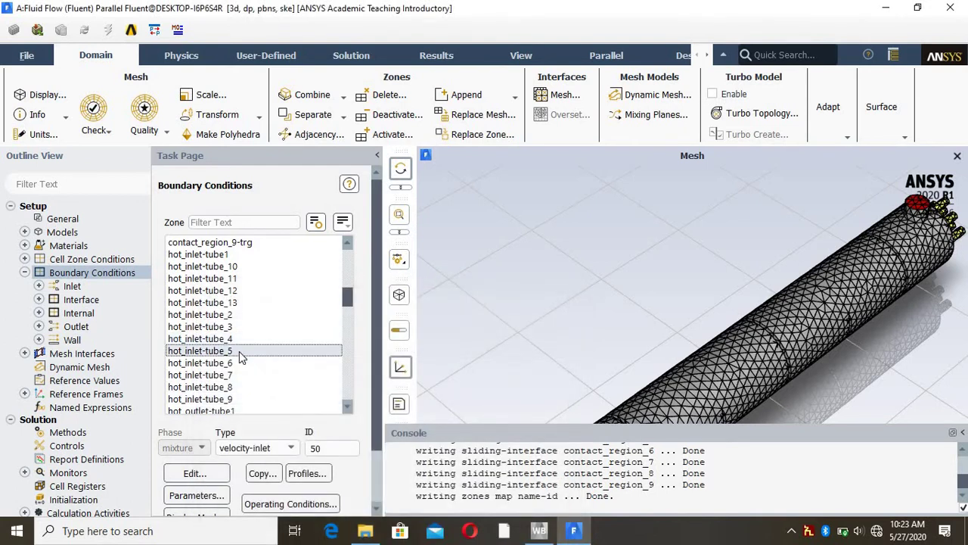
Step: Set hot_inlet-tube_5's inlet temperature to 333 K and apply
left_click(197, 473)
type("0.5")
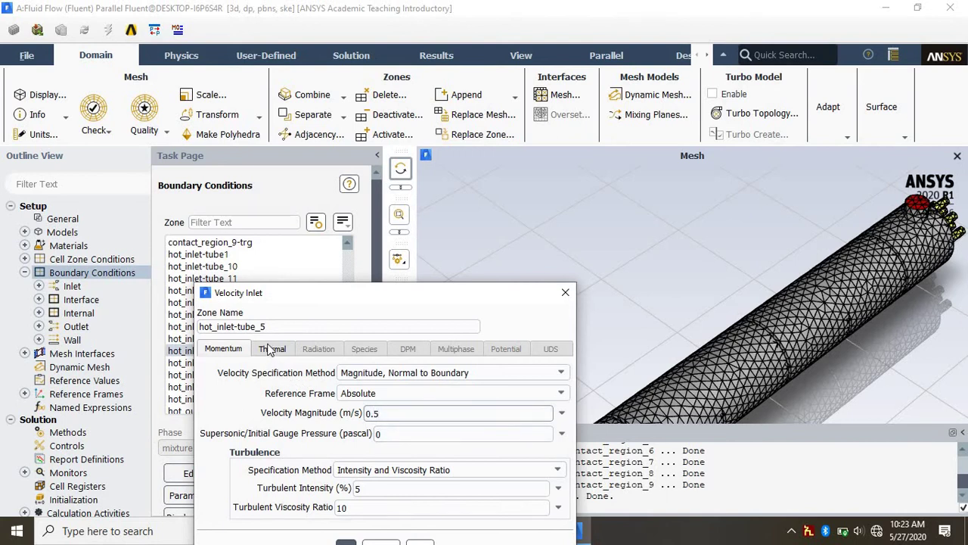
left_click(271, 348)
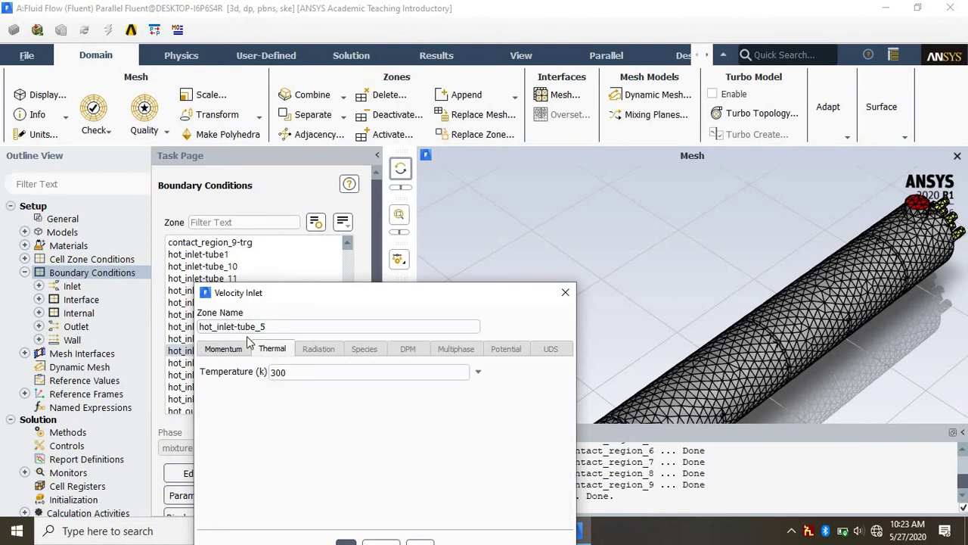
left_click_drag(290, 372, 279, 374)
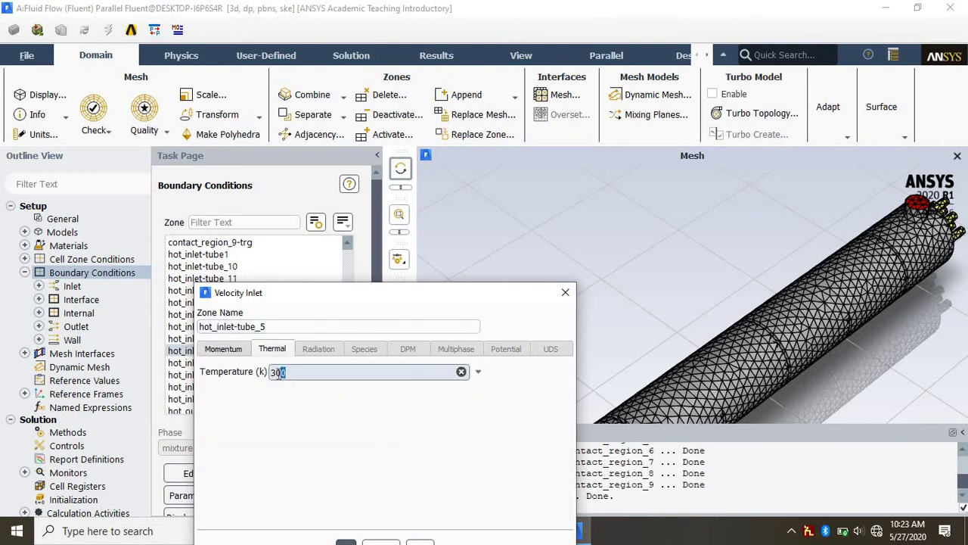
type("333")
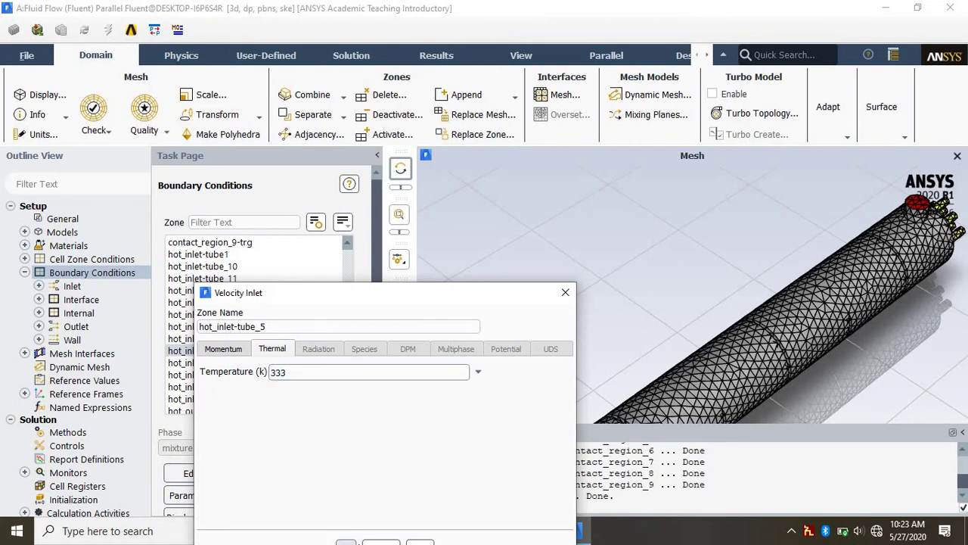
left_click(345, 542)
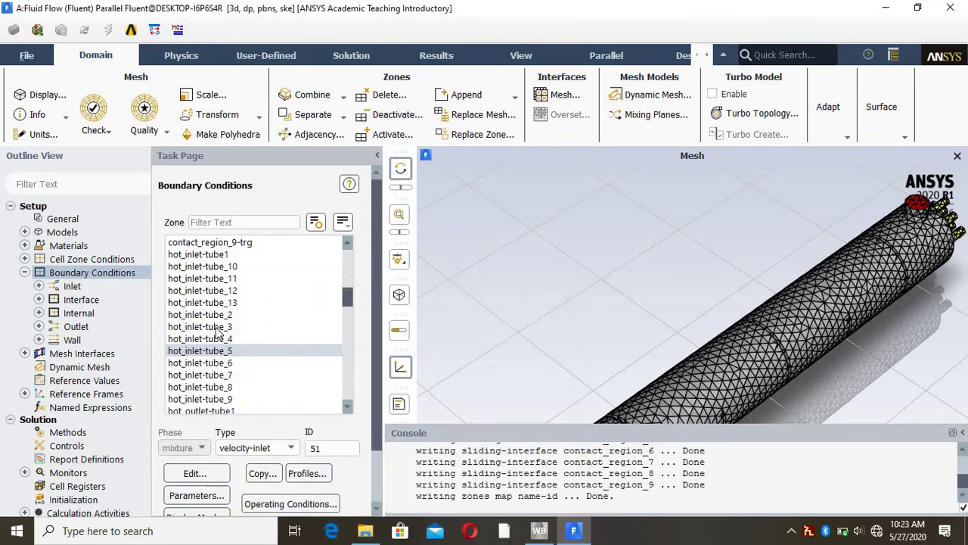
Step: Give hot_inlet-tube_6 a 0.5 m/s velocity magnitude and 333 K temperature
left_click(235, 364)
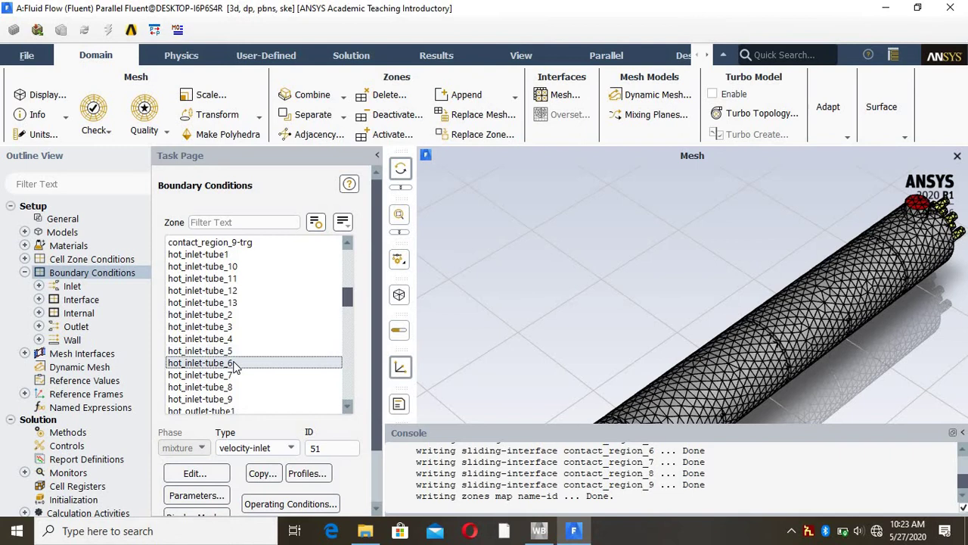
left_click(202, 474)
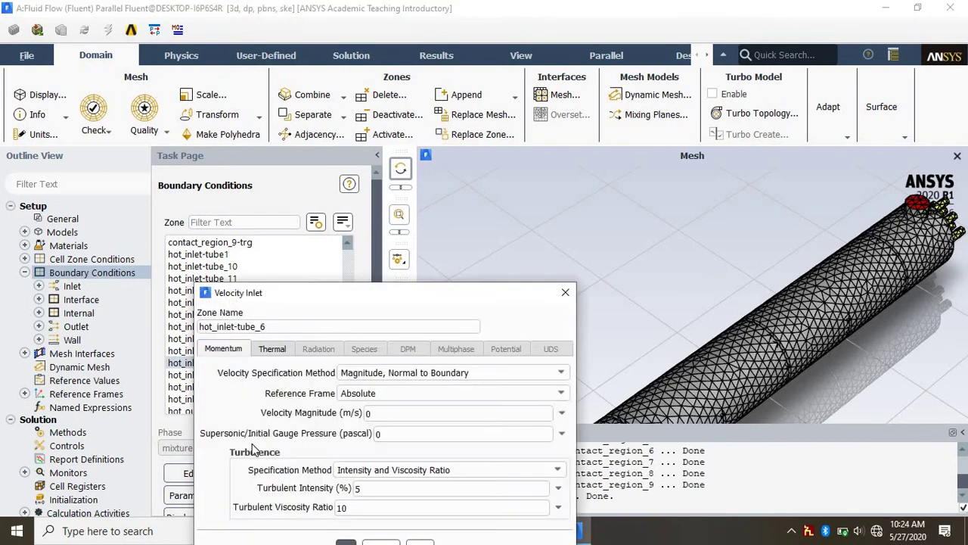
left_click(377, 412)
type(".5")
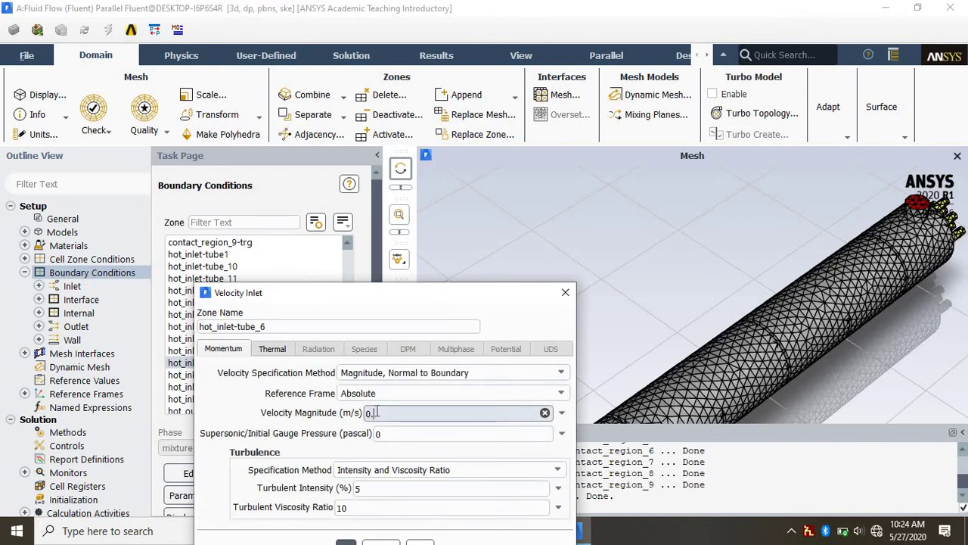
left_click(268, 348)
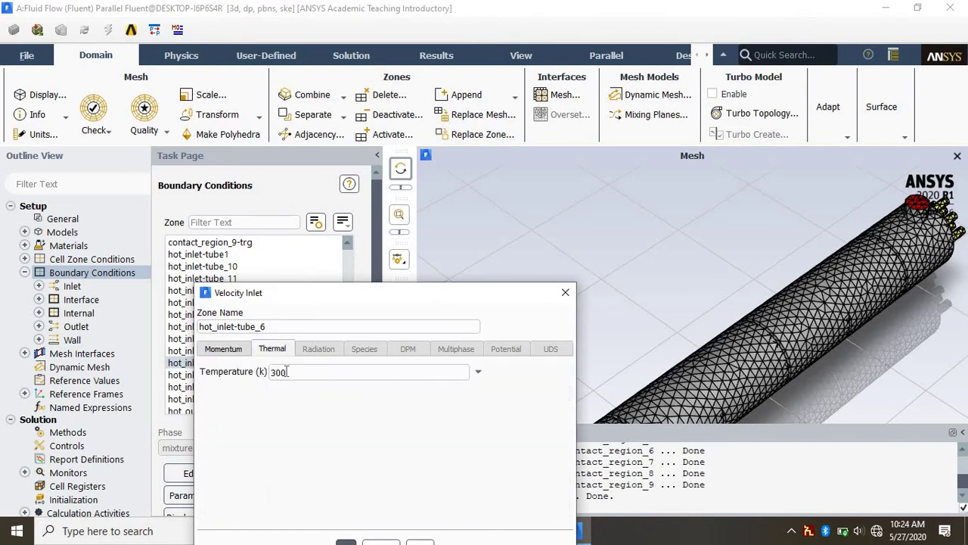
left_click(287, 372)
left_click_drag(287, 372, 275, 372)
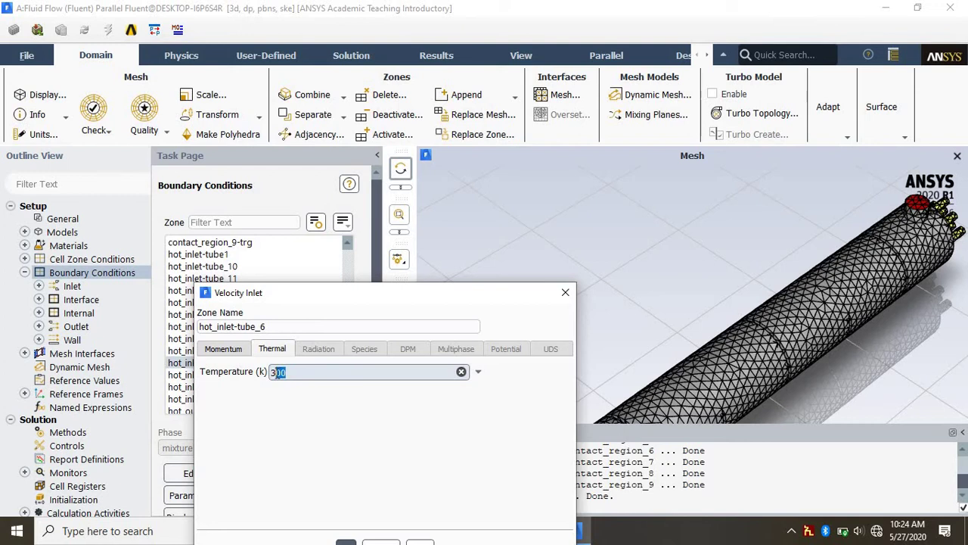
type("333")
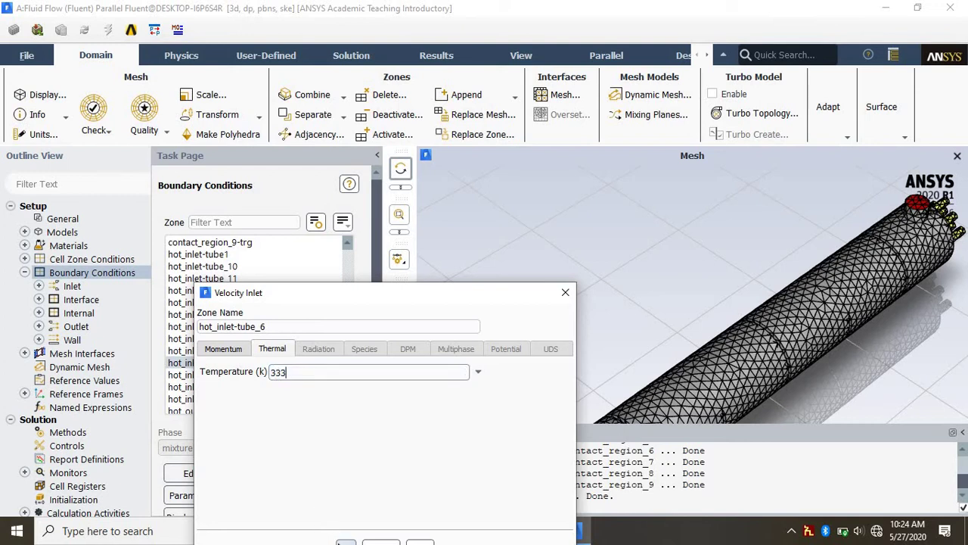
left_click(341, 539)
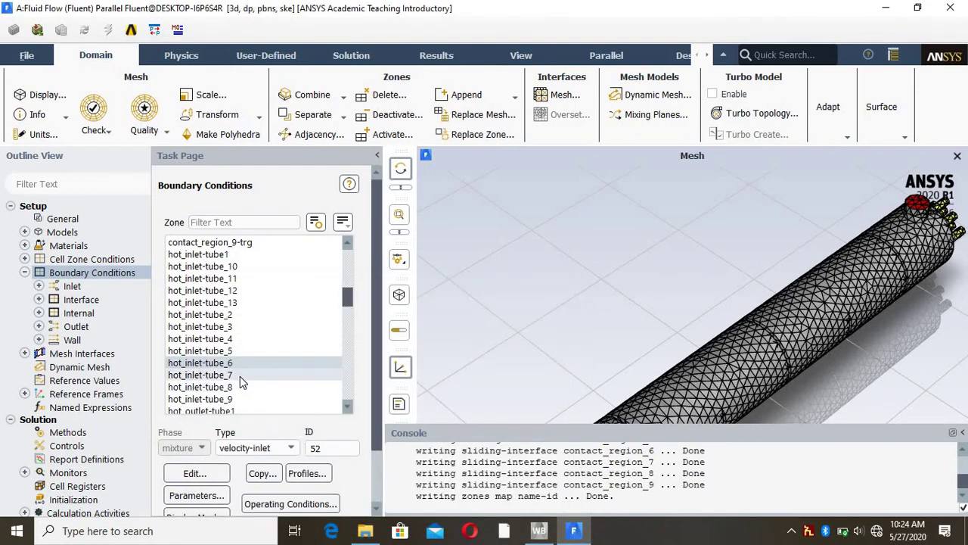
left_click(240, 376)
Step: Give hot_inlet-tube_7 0.5 m/s velocity and 333 K temperature, and apply
left_click(193, 472)
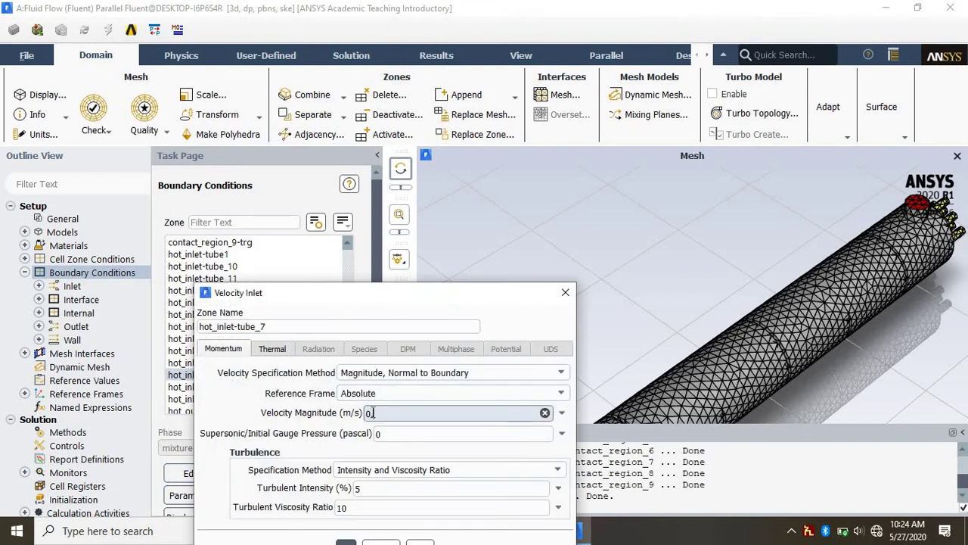
type(".5")
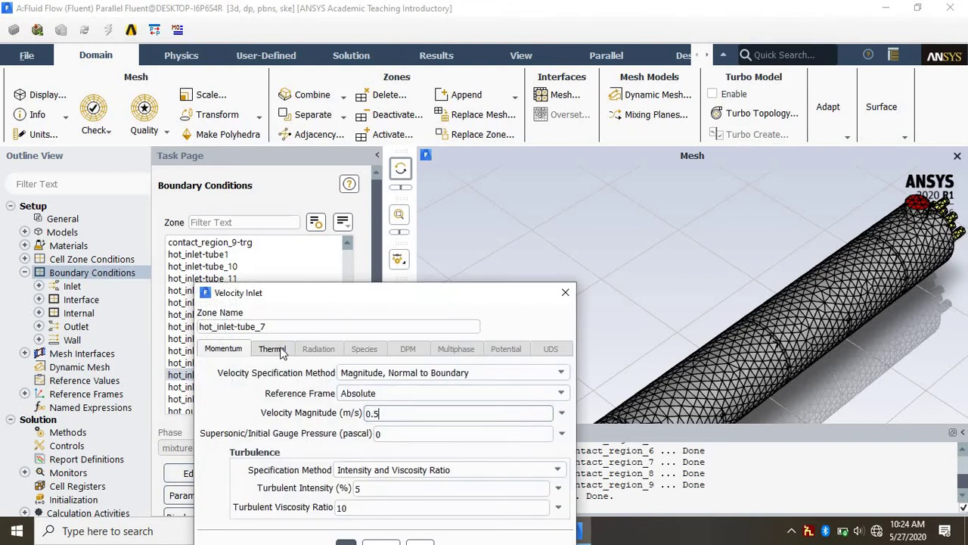
left_click(280, 350)
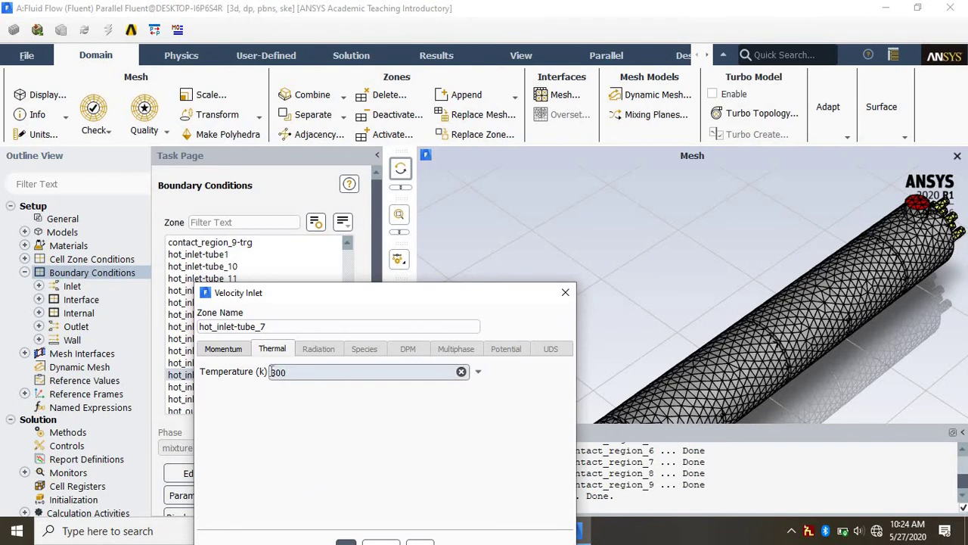
double_click(271, 371)
type("3300")
type("3")
key("BackSpace")
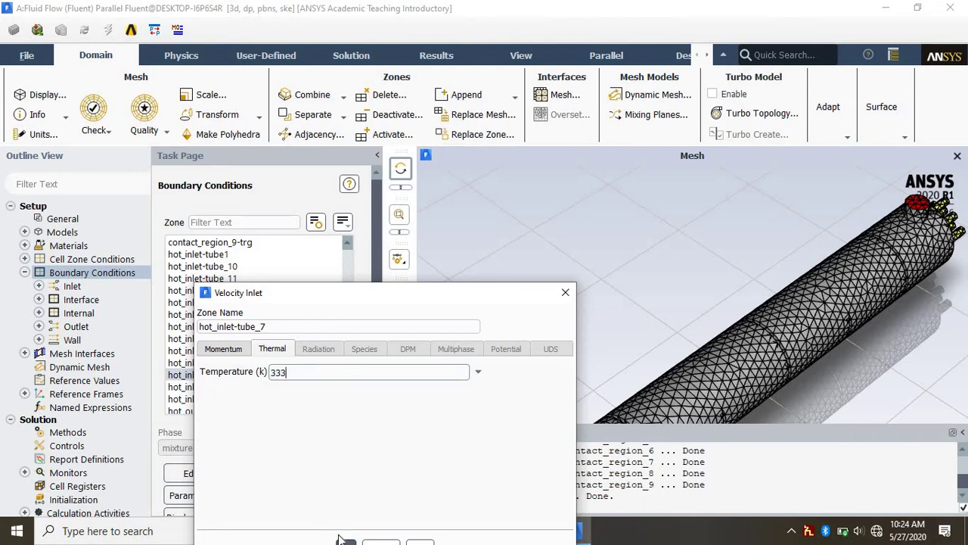
left_click(346, 543)
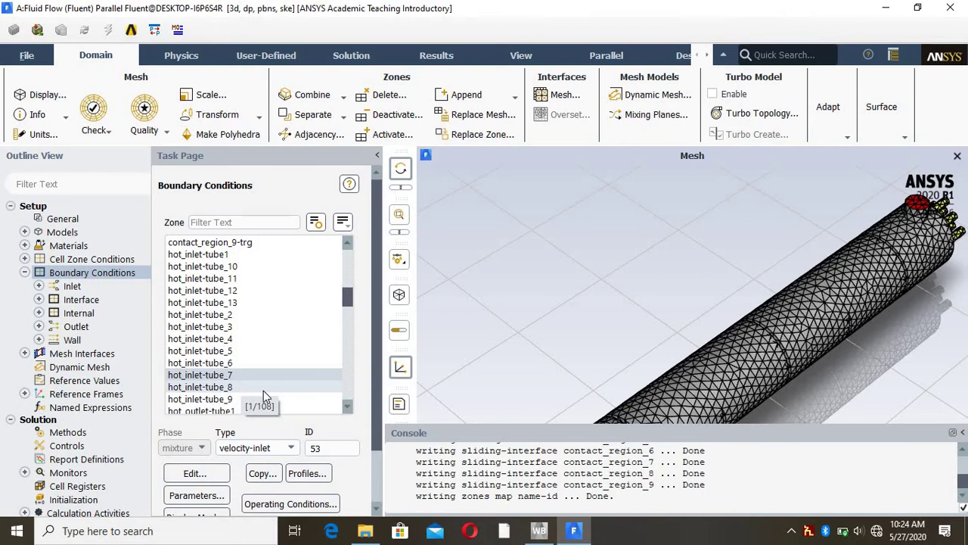
Step: Give hot_inlet-tube_8 0.5 m/s velocity and 333 K temperature, and apply
left_click(248, 383)
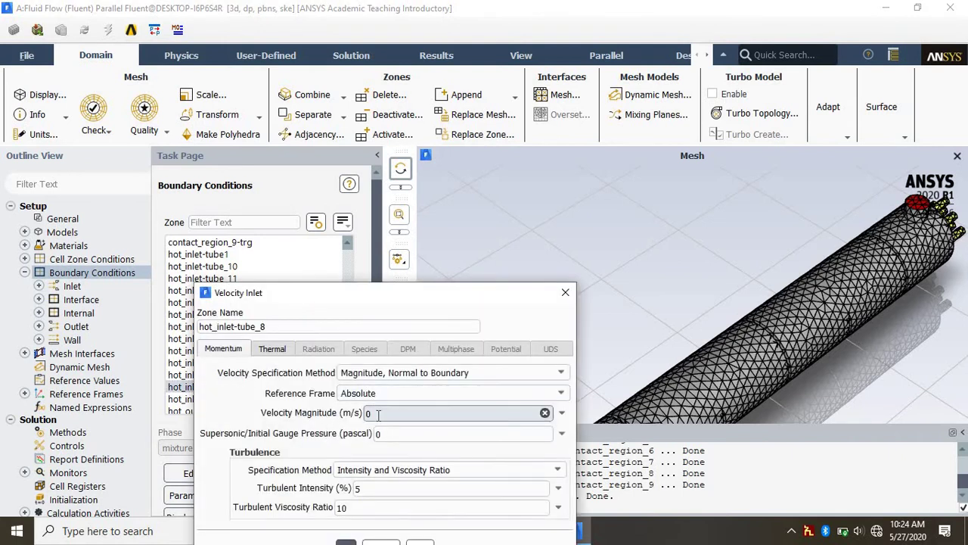
type(".2")
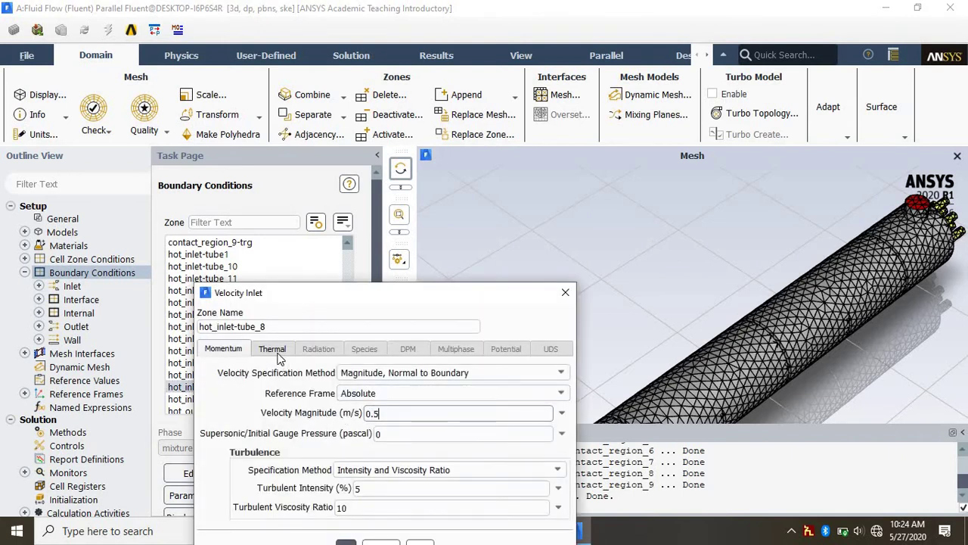
left_click(278, 353)
left_click(288, 374)
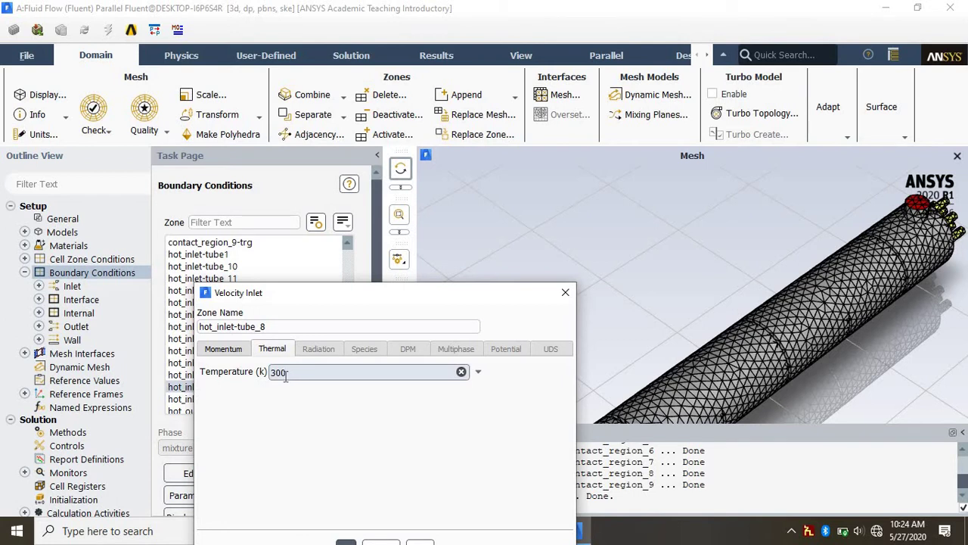
left_click_drag(286, 376, 280, 379)
type("333")
left_click(348, 543)
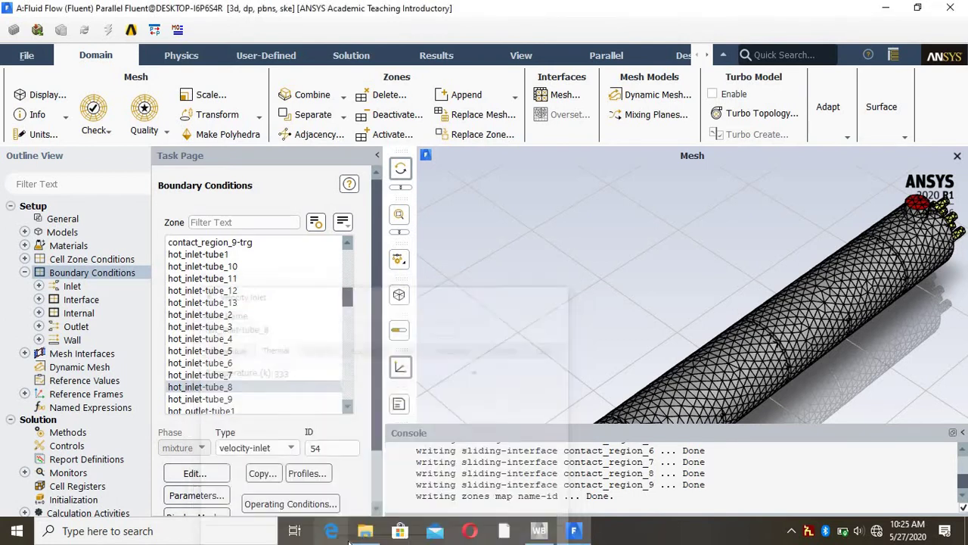
Step: Change hot_inlet-tube_9's thermal temperature from 300 to 333 K and apply
left_click(233, 399)
type("0.5")
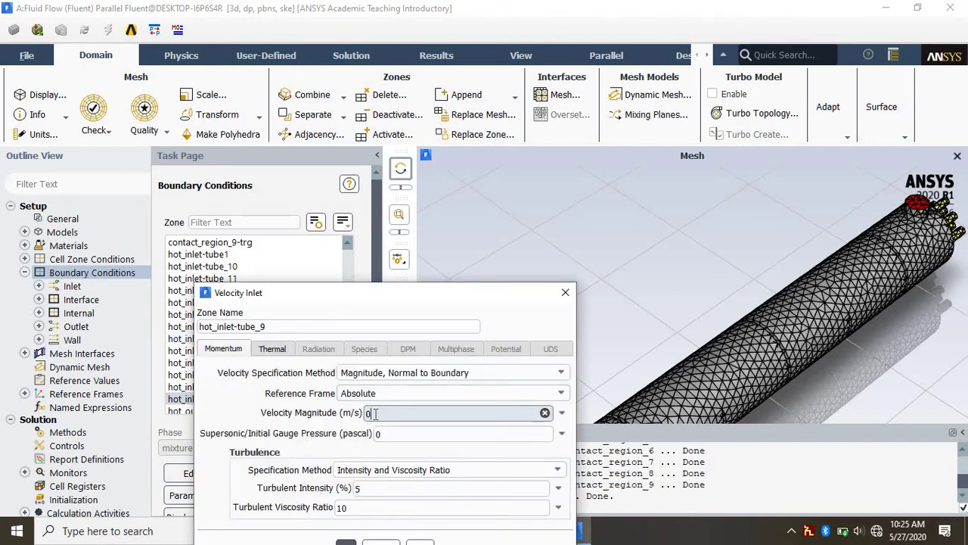
left_click(273, 349)
double_click(291, 376)
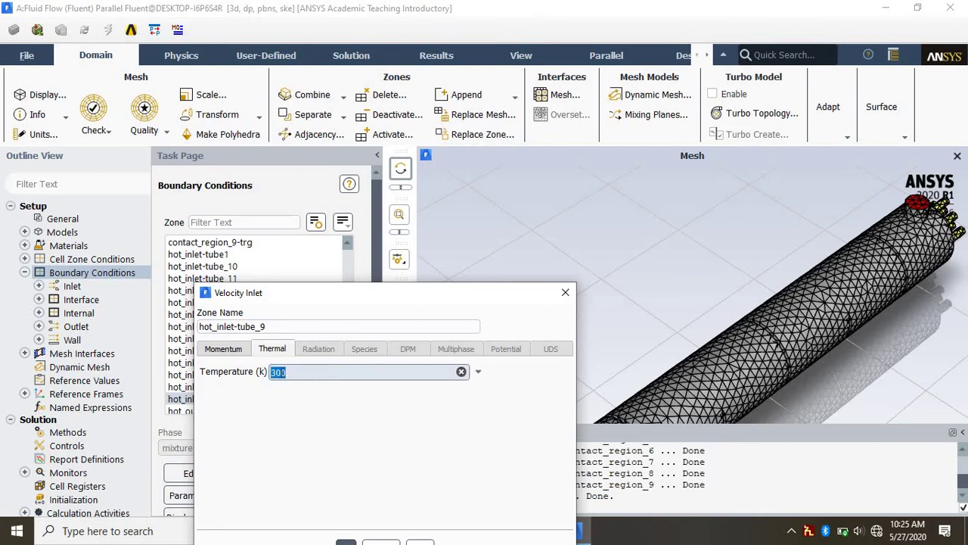
left_click_drag(286, 372, 278, 372)
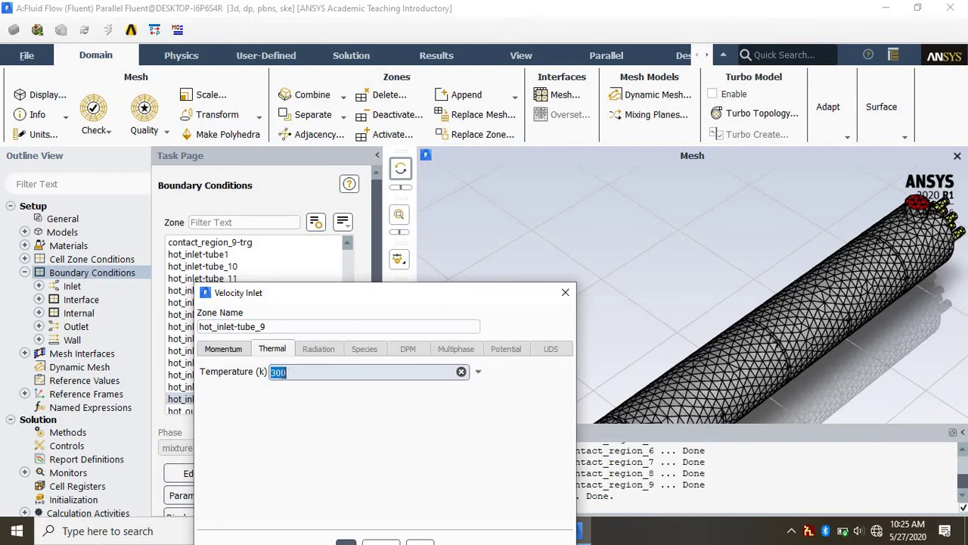
left_click(288, 371)
type("333")
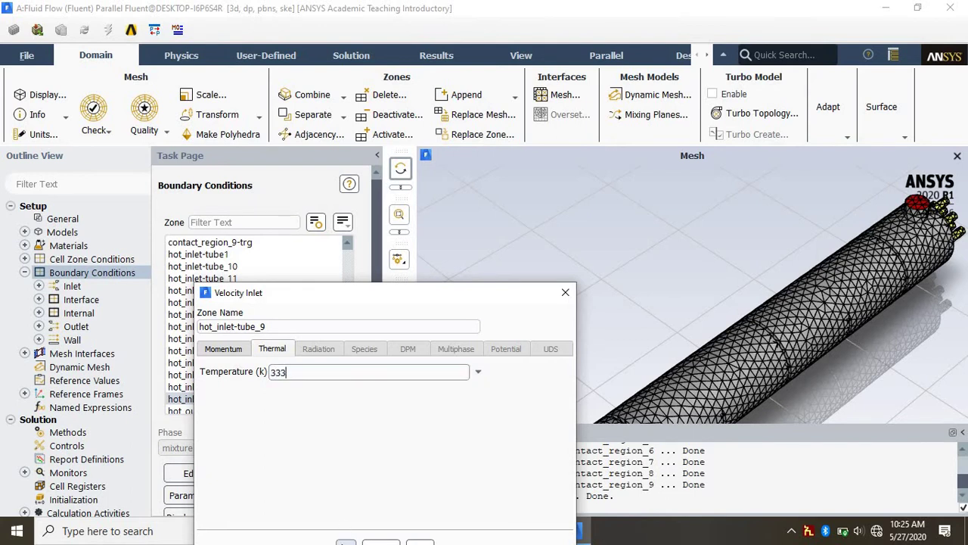
left_click(345, 540)
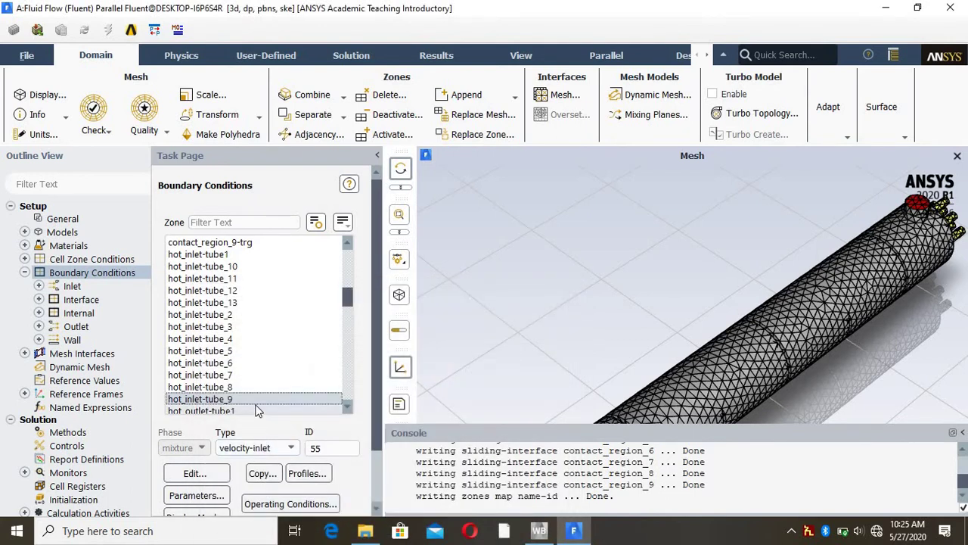
key("Down")
key("Down")
key("Down")
key("Down")
key("Down")
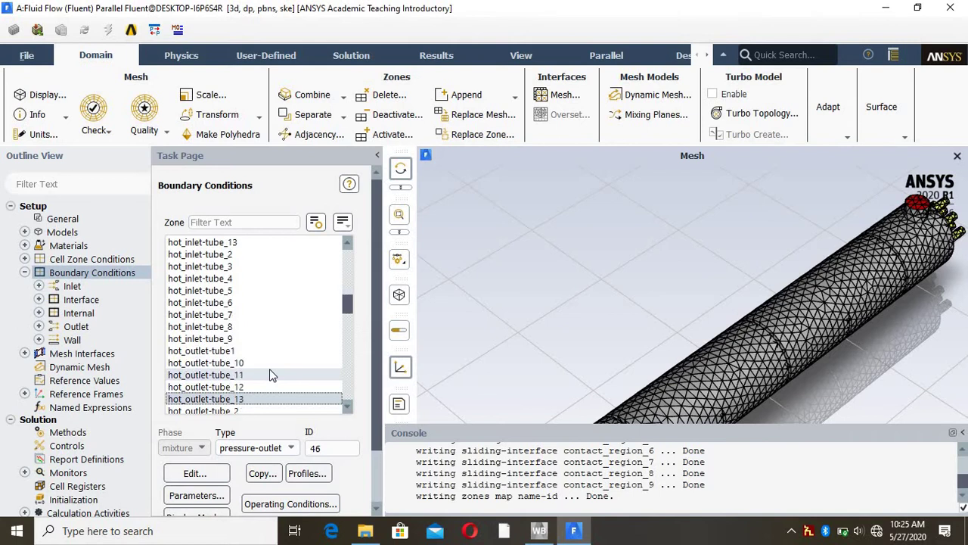
key("Down")
key("Down")
key("Down")
key("Down")
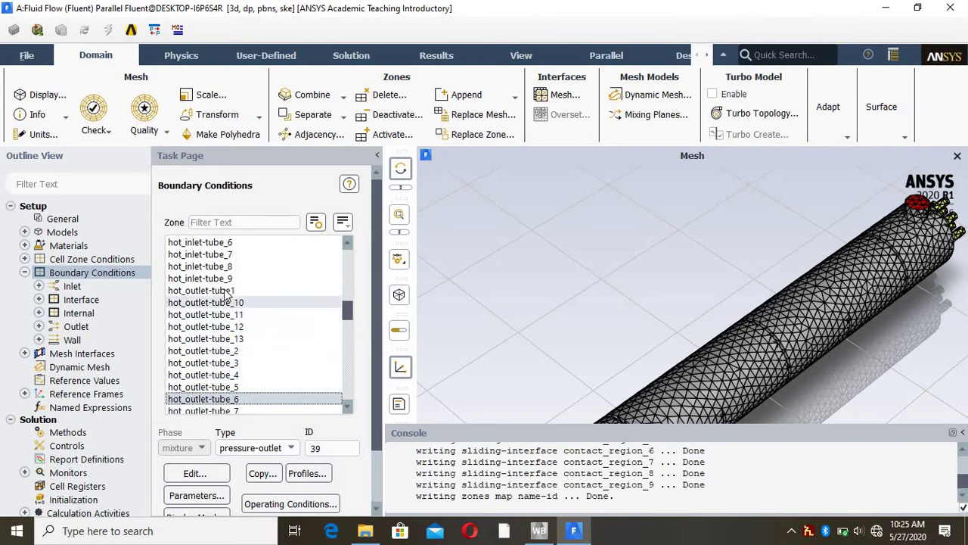
left_click(227, 294)
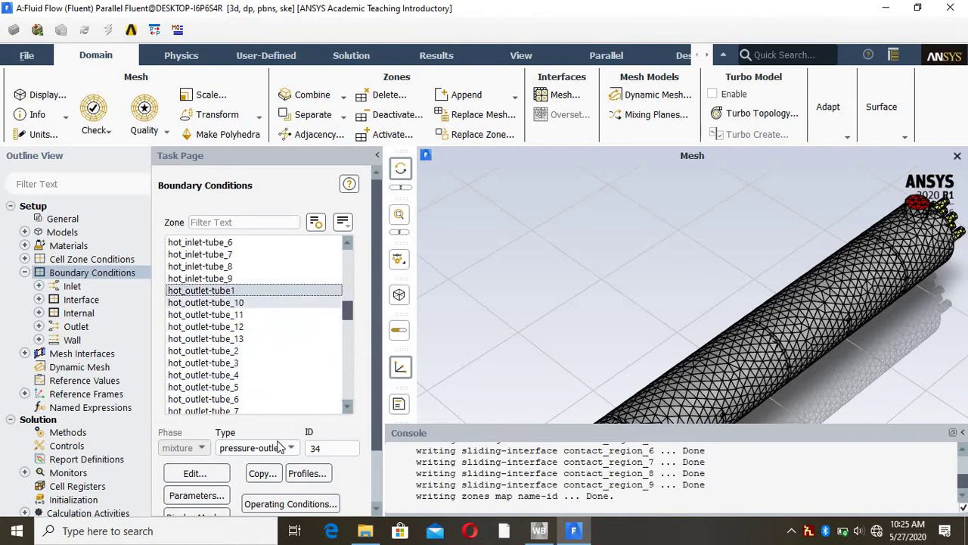
left_click(234, 304)
left_click(232, 314)
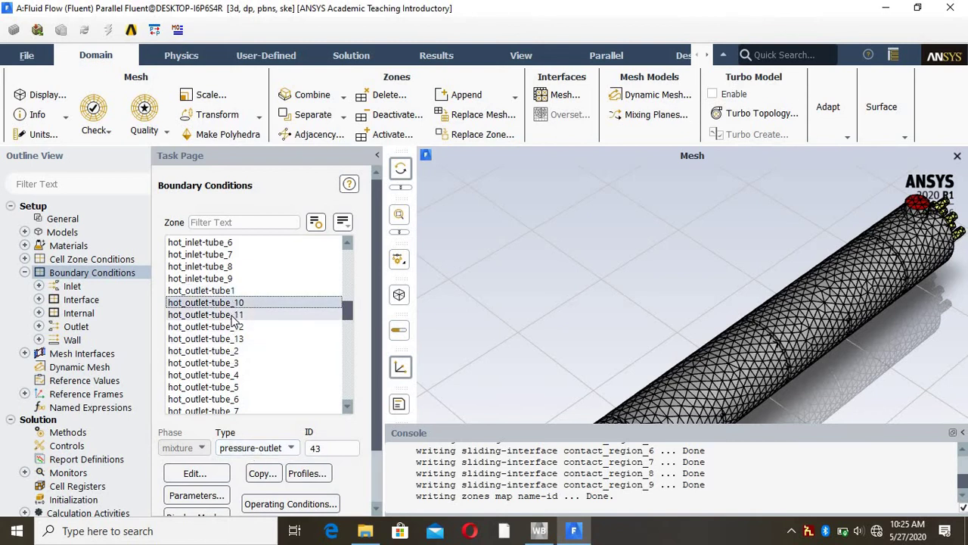
left_click(232, 327)
left_click(233, 339)
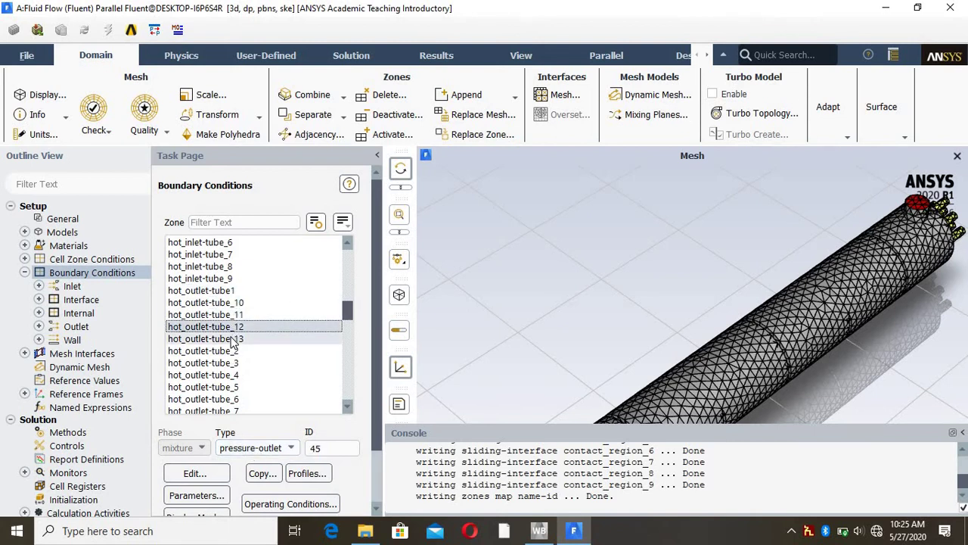
left_click(233, 351)
left_click(232, 363)
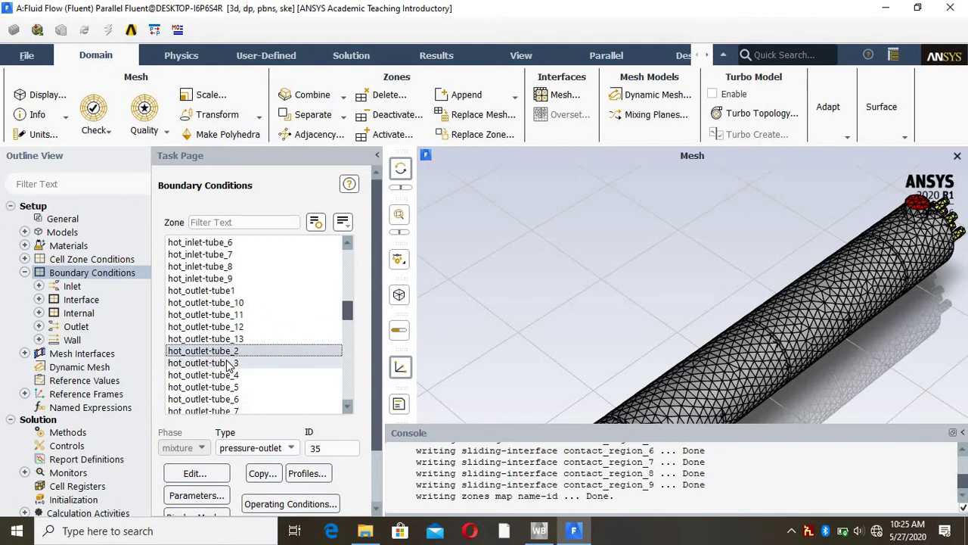
left_click(232, 375)
left_click(232, 387)
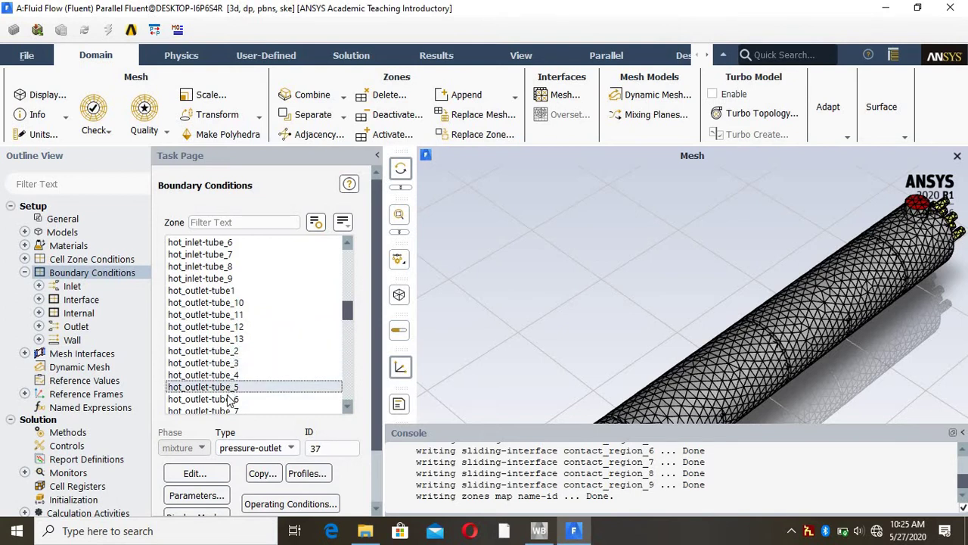
left_click(232, 399)
left_click(230, 411)
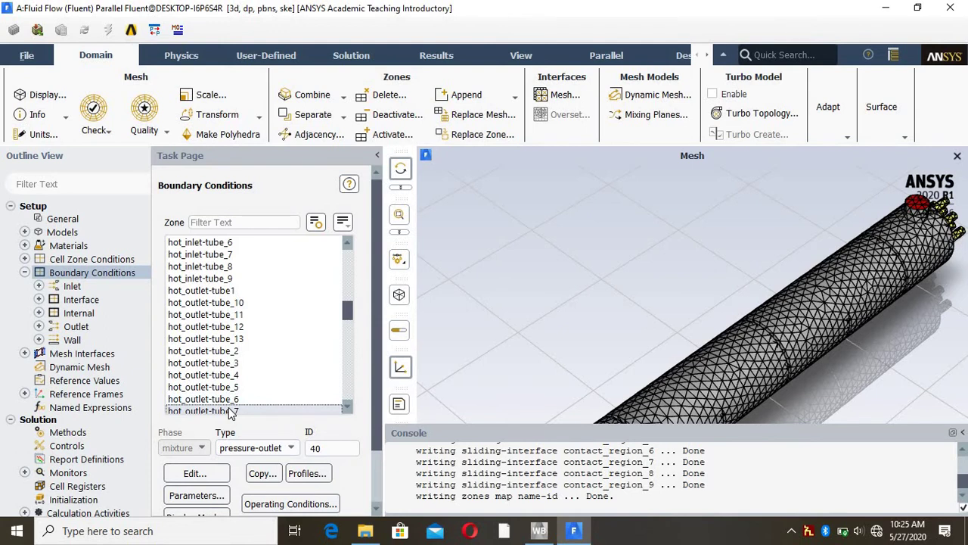
left_click(230, 410)
left_click(231, 410)
left_click(230, 411)
left_click(231, 411)
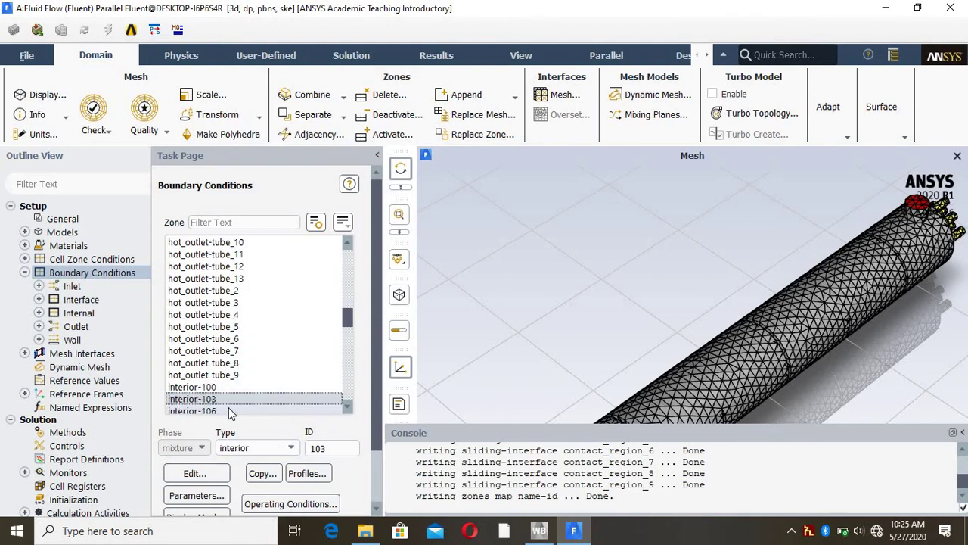
left_click(229, 351)
left_click(223, 363)
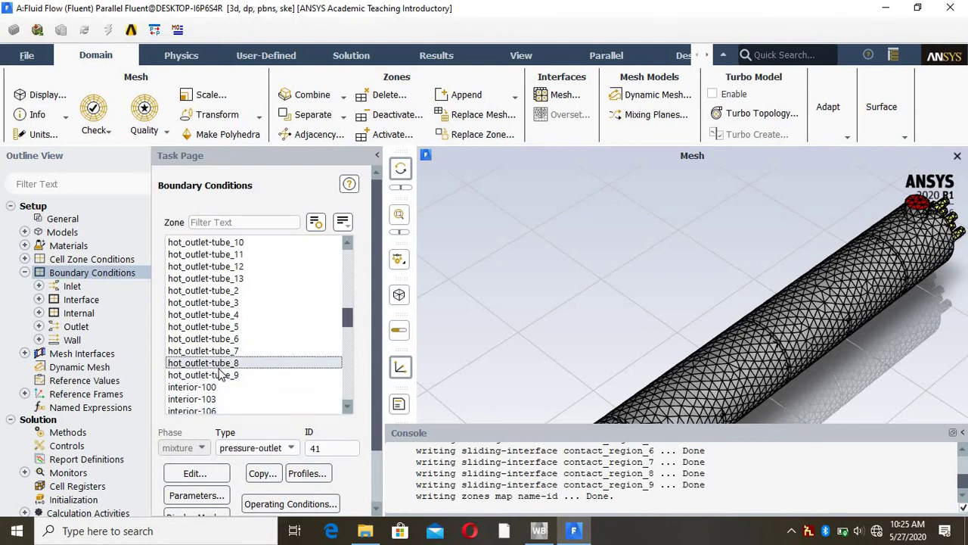
left_click(219, 374)
scroll(218, 378, "down", 2)
scroll(215, 382, "down", 8)
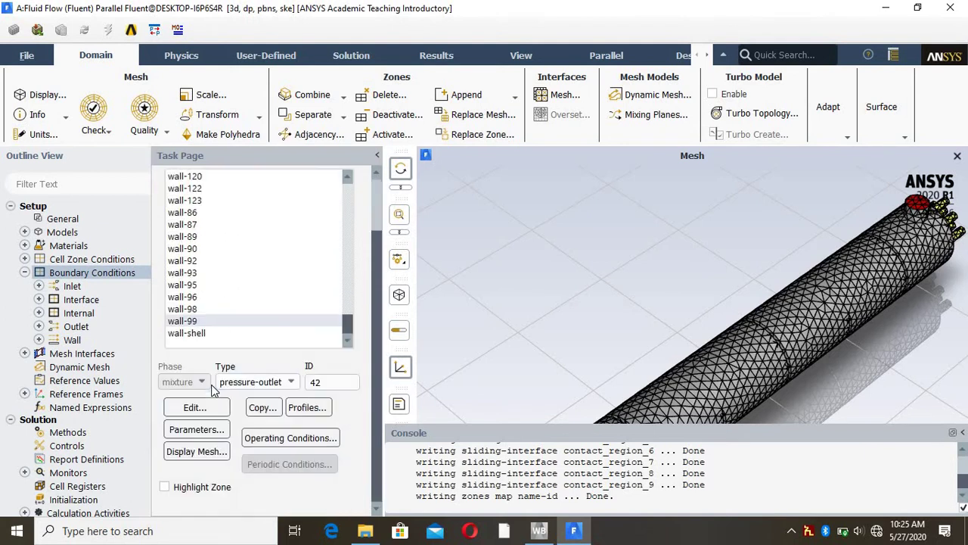
Step: Review the thirteen contact_region interfaces in the Mesh Interfaces dialog, close it, and select contact_region
left_click(25, 273)
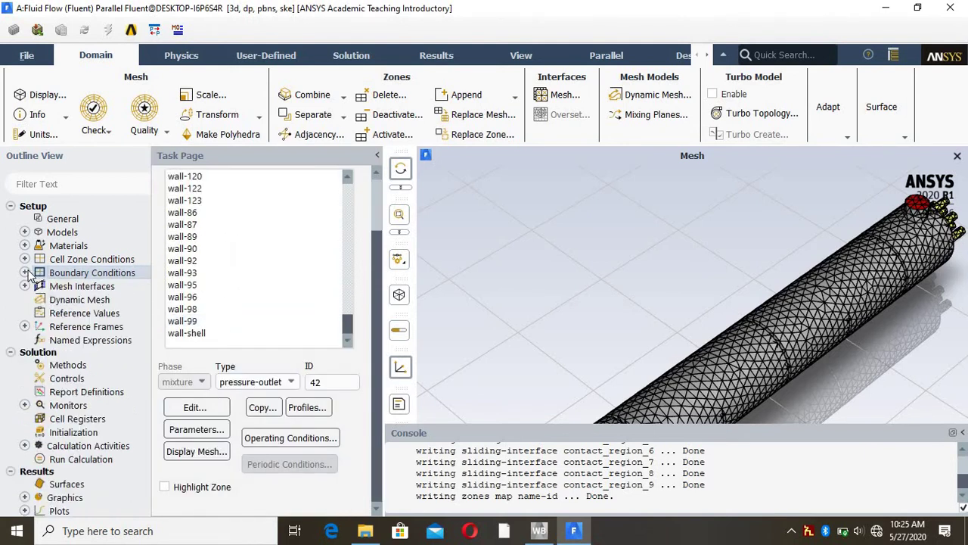
double_click(91, 286)
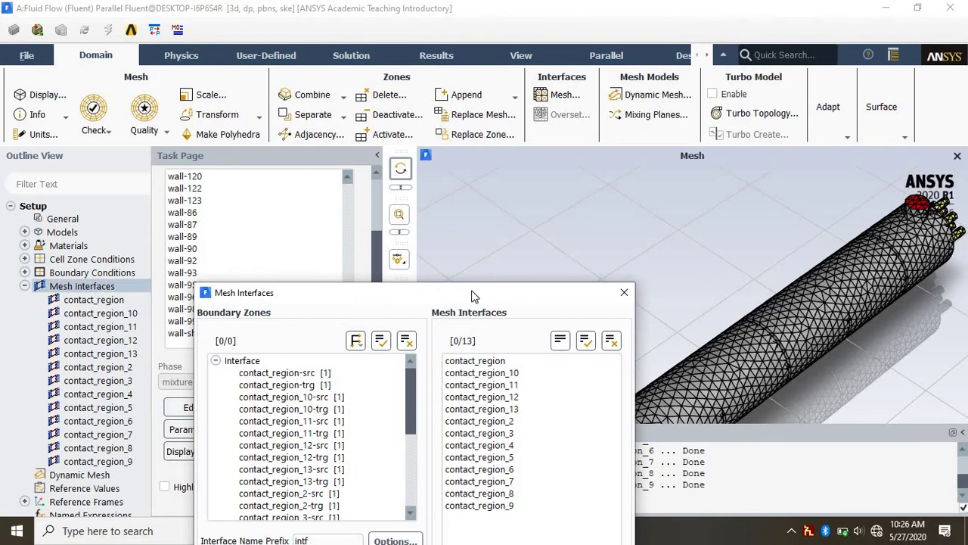
mouse_move(472, 295)
left_mouse_down()
mouse_move(420, 179)
mouse_move(424, 157)
left_mouse_up()
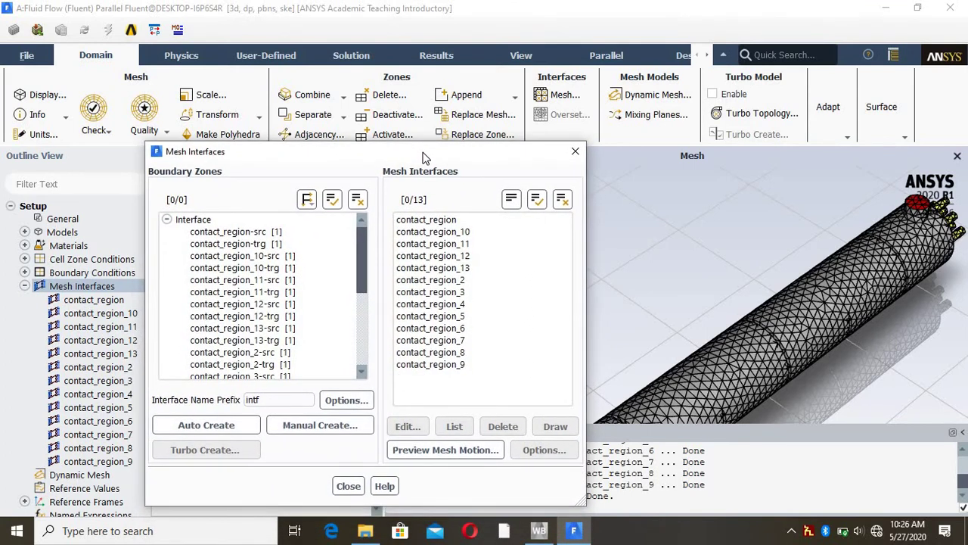
left_click(576, 152)
left_click(102, 302)
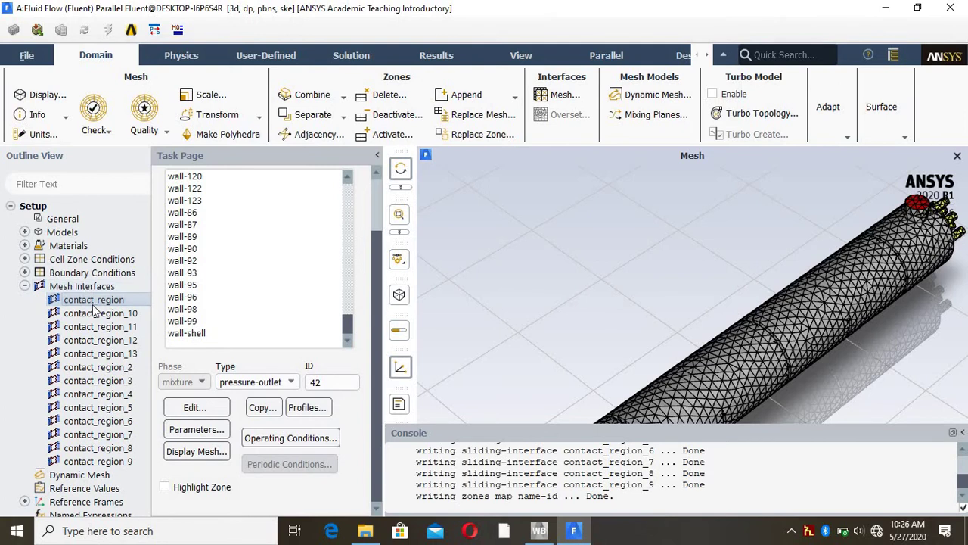
Step: Reopen the Mesh Interfaces editor and scroll through the contact_region interface list
double_click(94, 302)
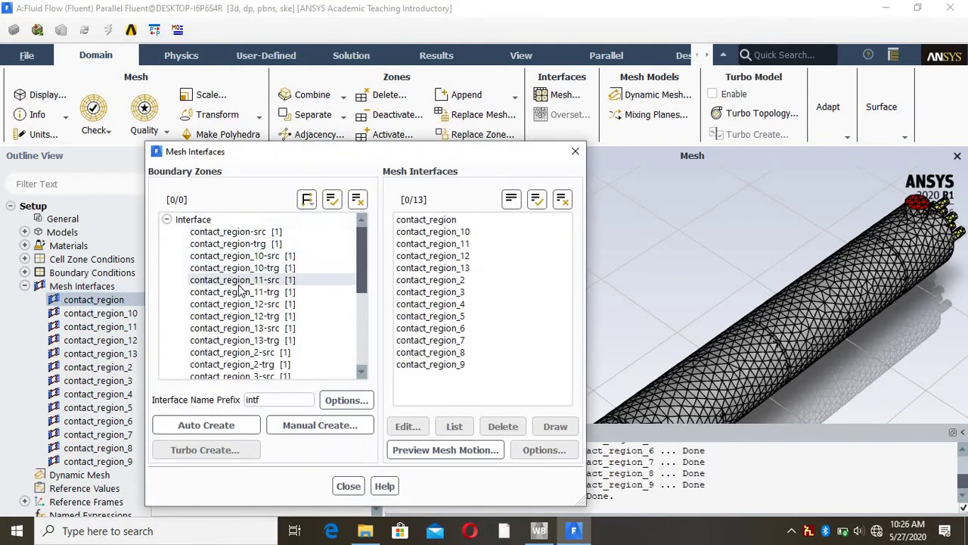
scroll(236, 297, "down", 5)
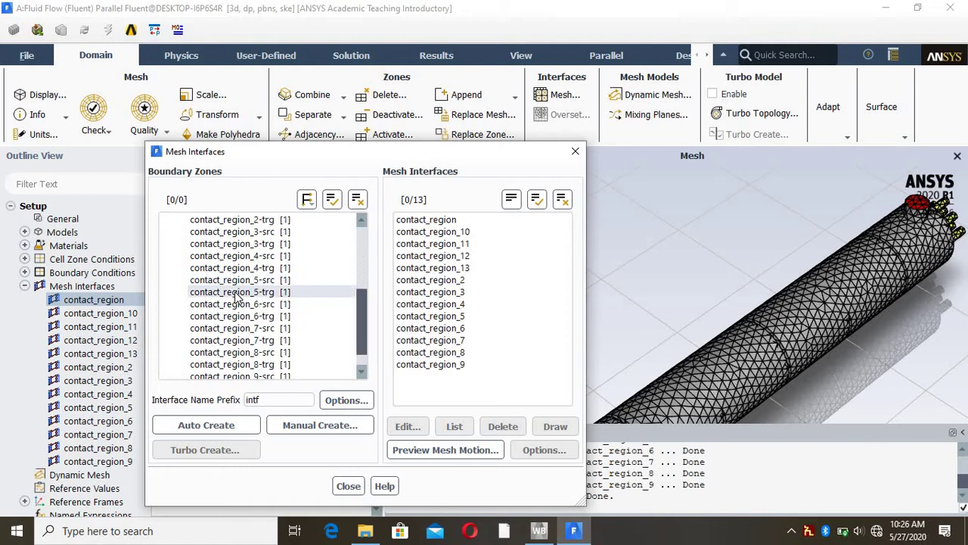
scroll(237, 298, "up", 5)
scroll(236, 297, "down", 2)
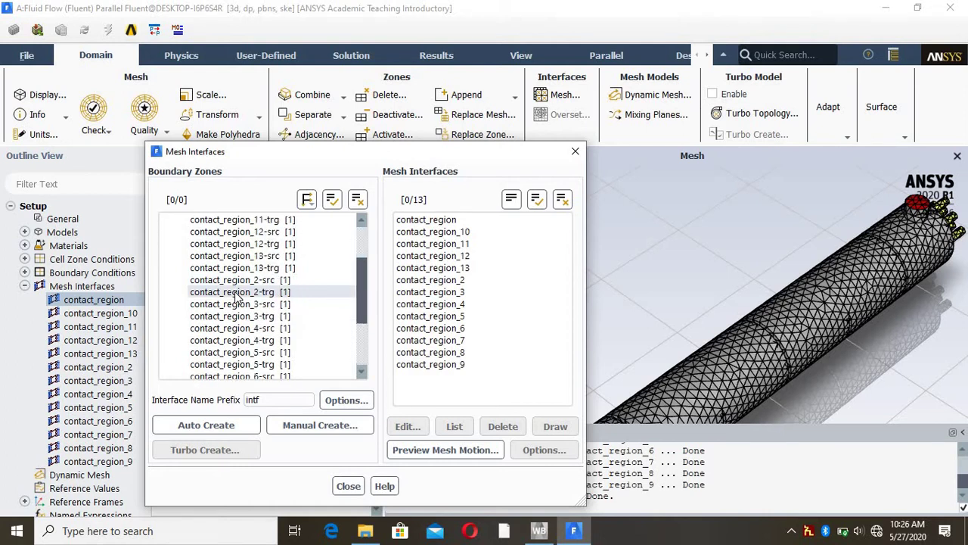
scroll(236, 297, "down", 3)
scroll(237, 297, "up", 5)
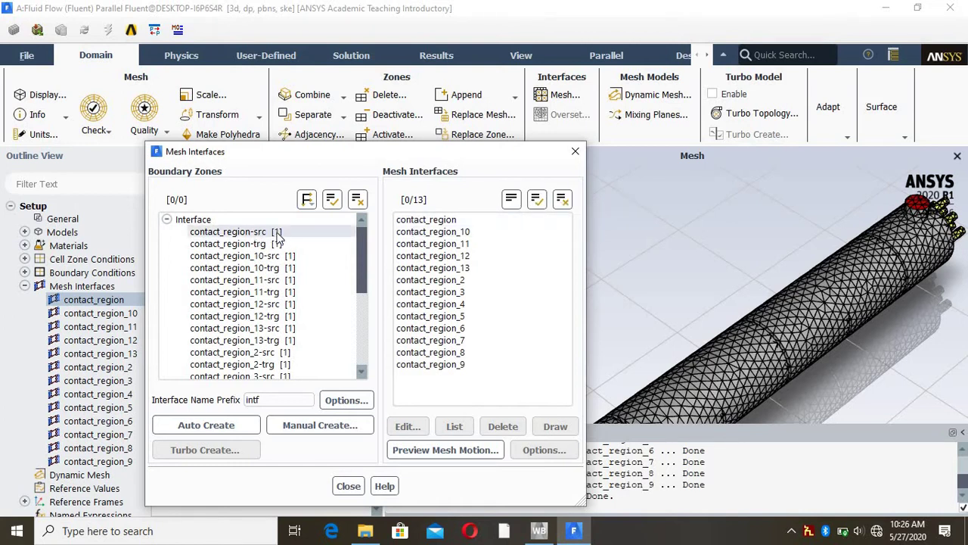
scroll(263, 237, "down", 4)
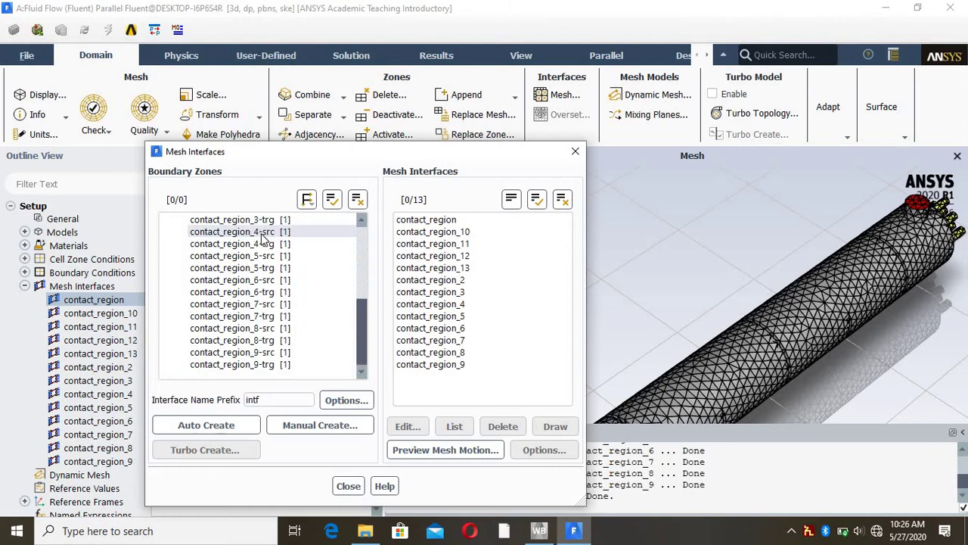
scroll(263, 238, "up", 4)
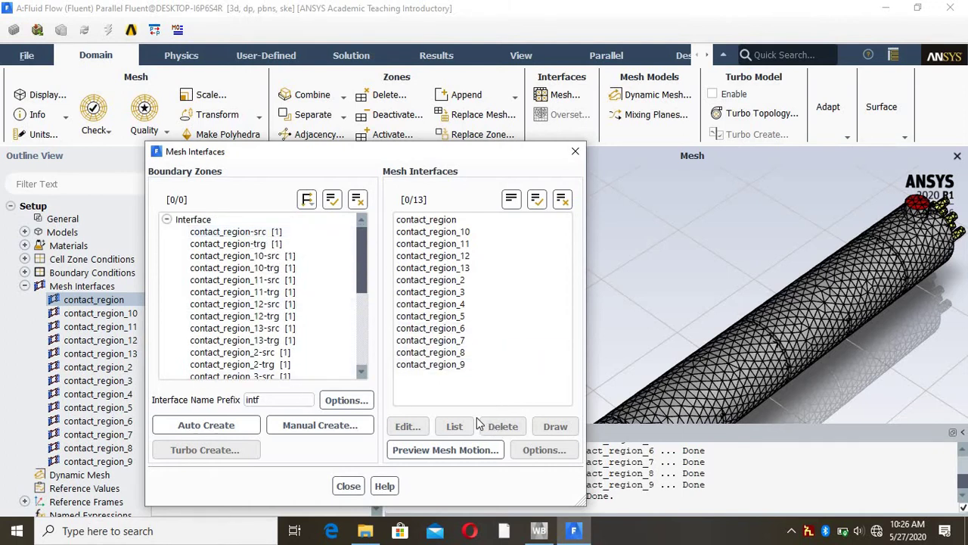
scroll(224, 271, "down", 5)
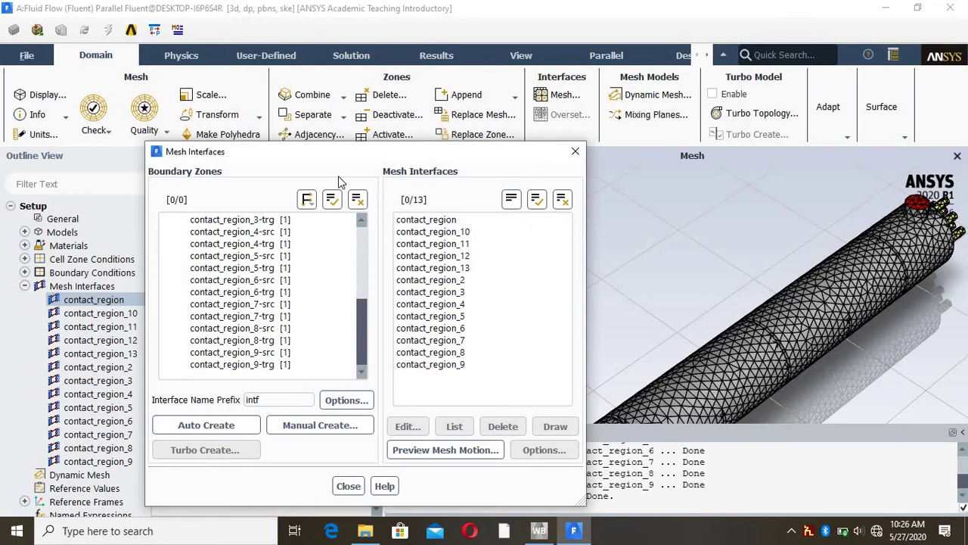
scroll(238, 297, "up", 4)
scroll(238, 298, "up", 1)
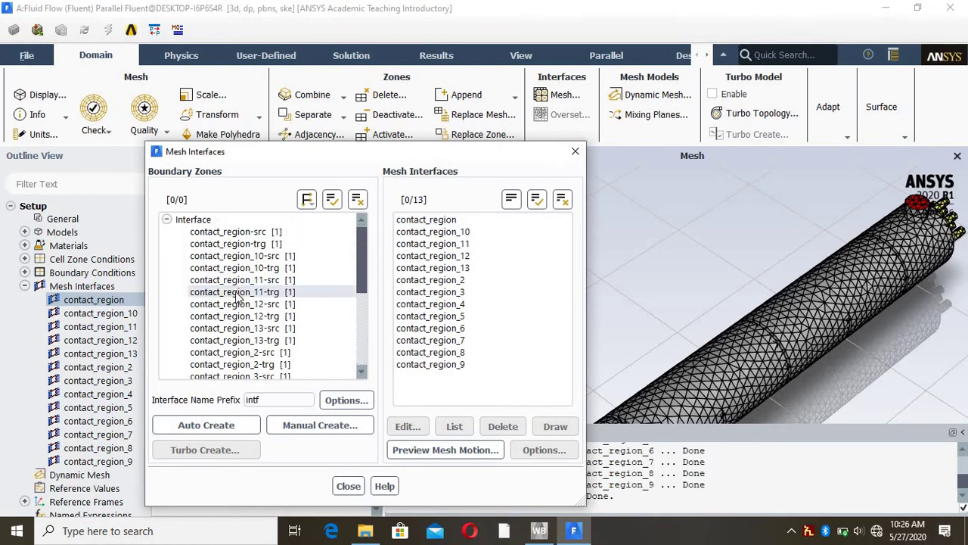
Step: Clear all boundary zone and interface selections with Deselect All, then close the dialog
left_click(168, 220)
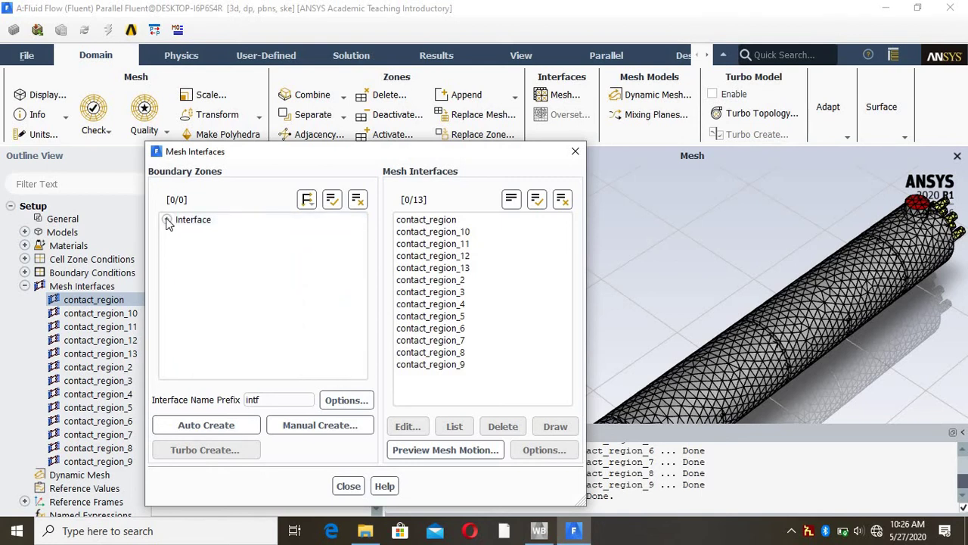
left_click(167, 220)
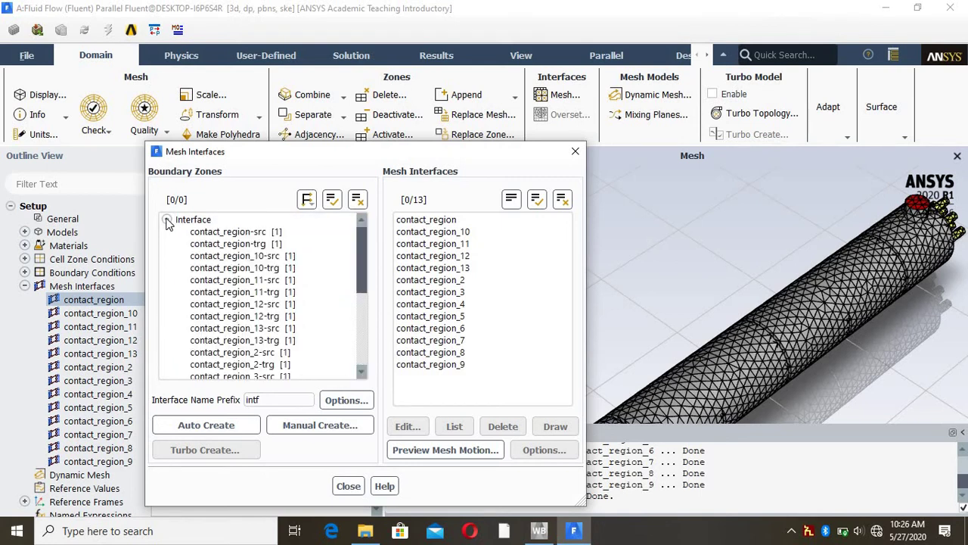
left_click(333, 199)
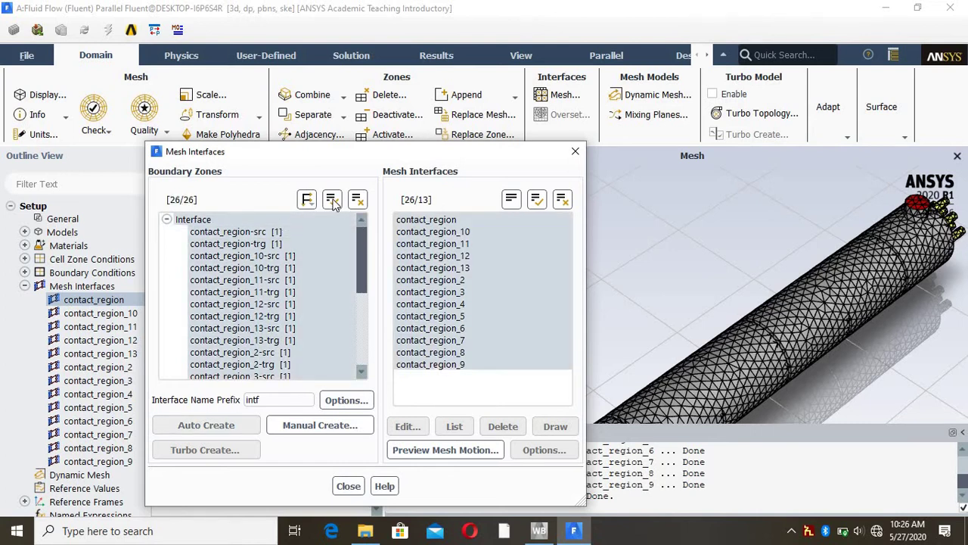
left_click(332, 199)
left_click(358, 199)
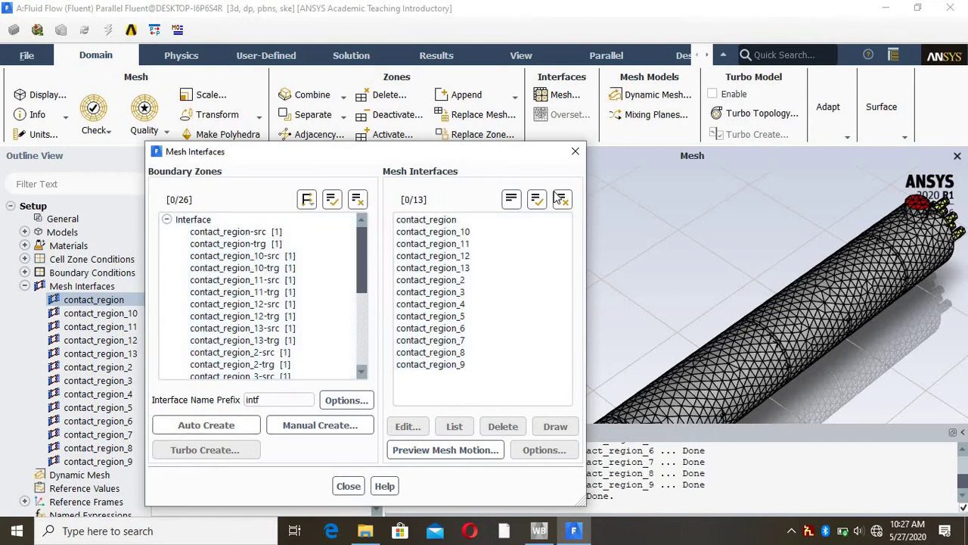
left_click(575, 151)
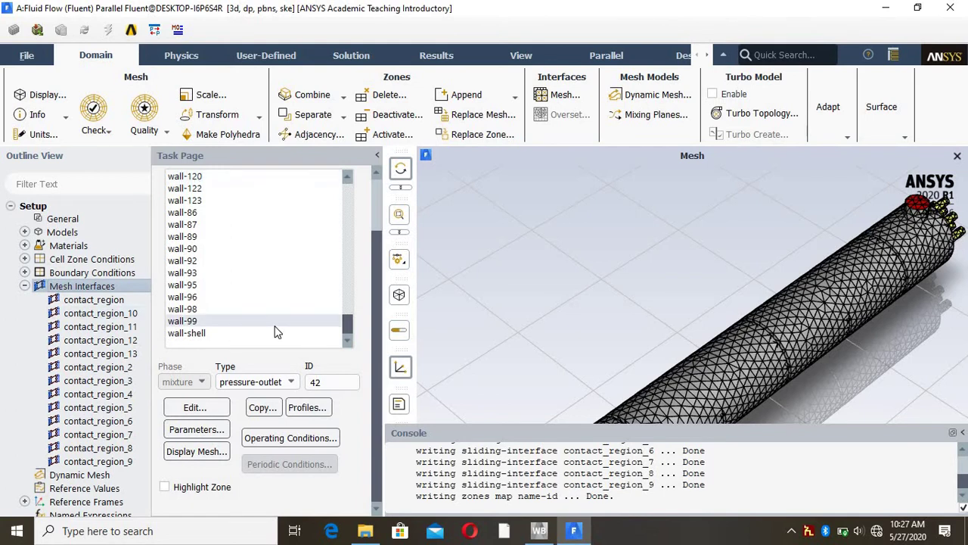
scroll(276, 333, "up", 5)
scroll(276, 329, "up", 10)
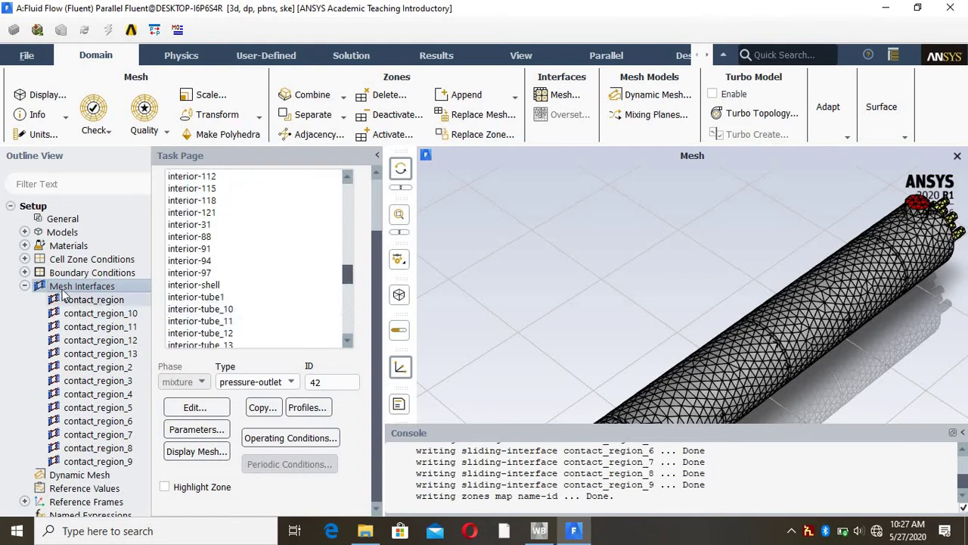
Step: Reopen Mesh Interfaces and show the Interface group's 26 src/trg zones beside the thirteen interfaces
left_click(23, 284)
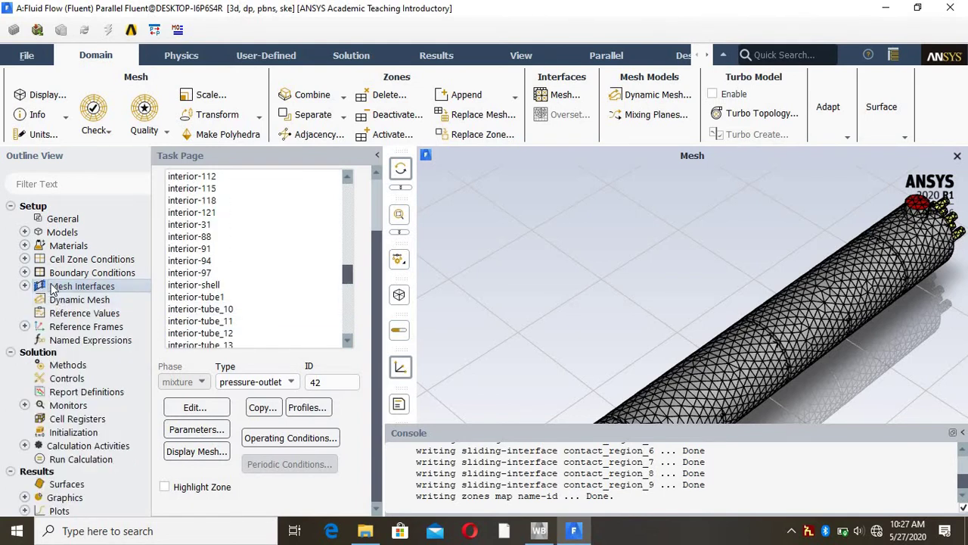
double_click(51, 287)
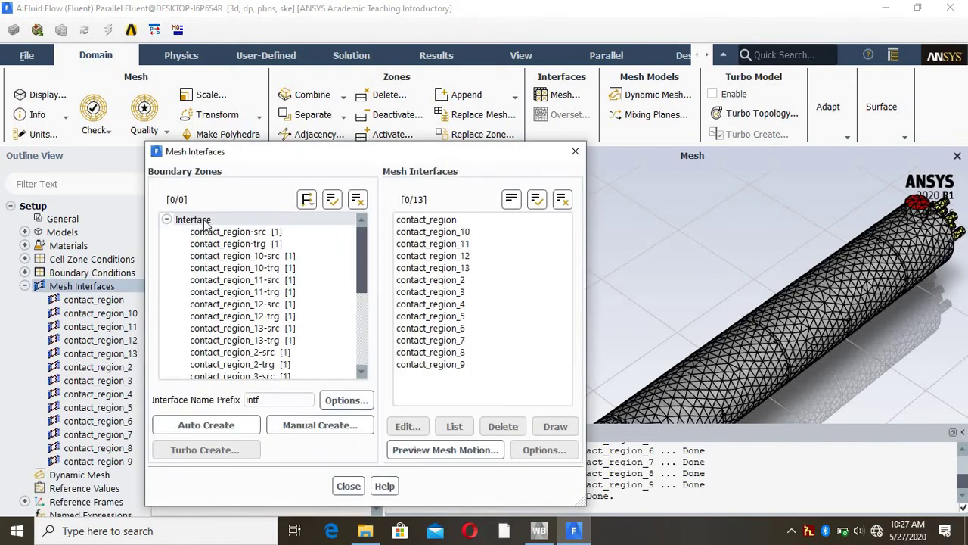
left_click(208, 220)
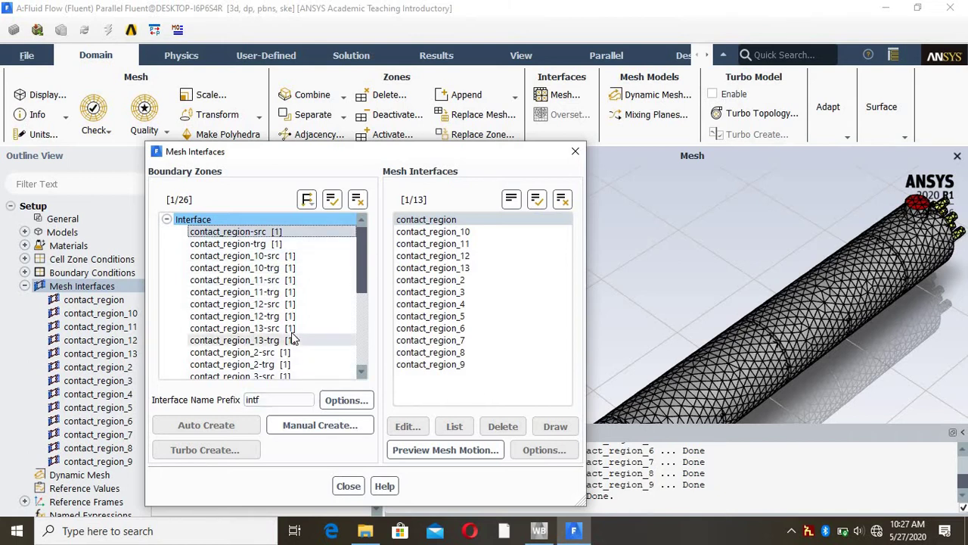
scroll(285, 302, "down", 5)
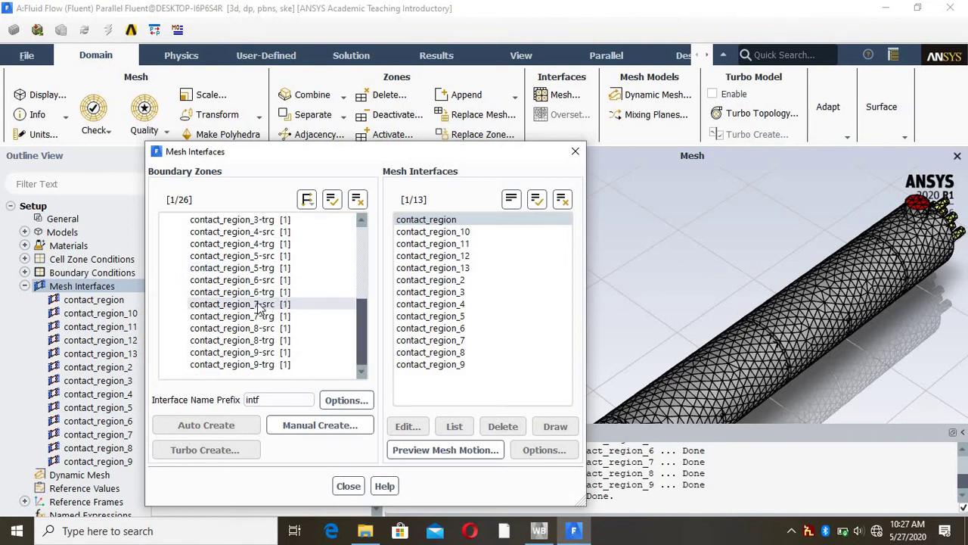
scroll(258, 306, "up", 5)
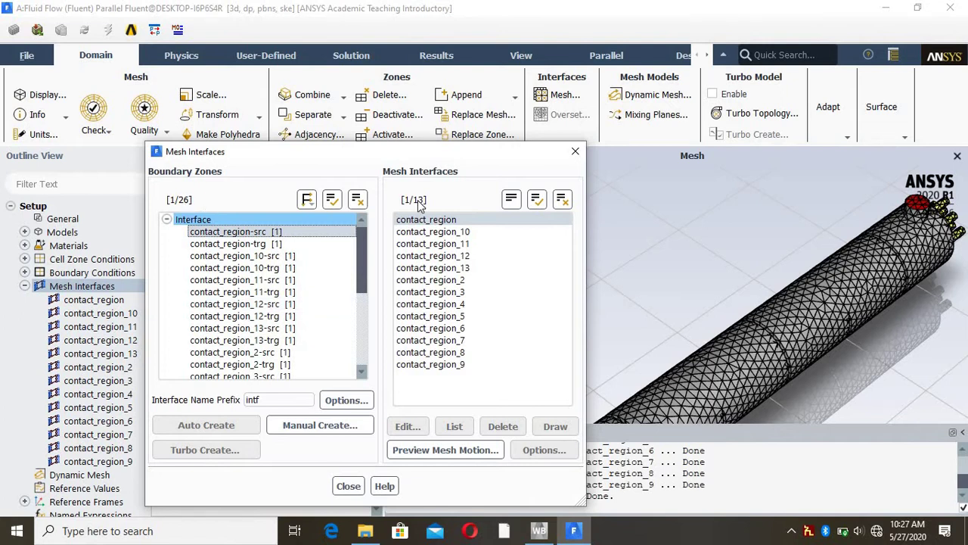
Step: Load contact_region into Create/Edit Mesh Interfaces, showing its src/trg zones, wall-86, wall-87, interior-31
left_click(322, 428)
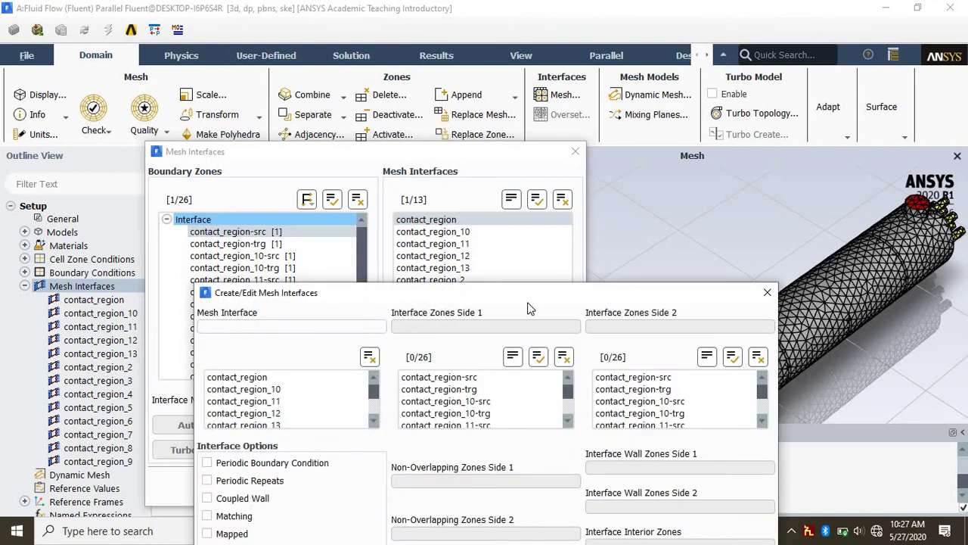
left_click_drag(527, 302, 500, 219)
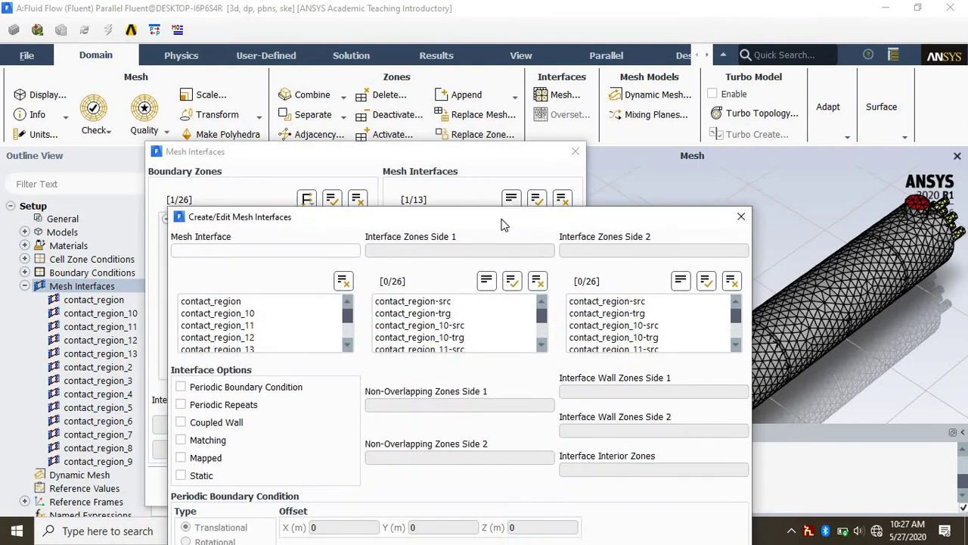
left_click(234, 295)
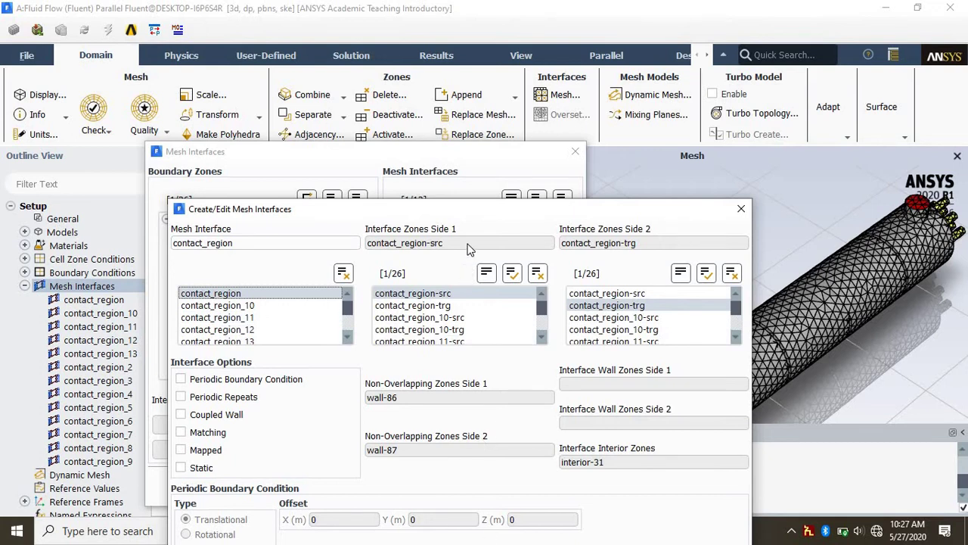
left_click_drag(483, 206, 497, 33)
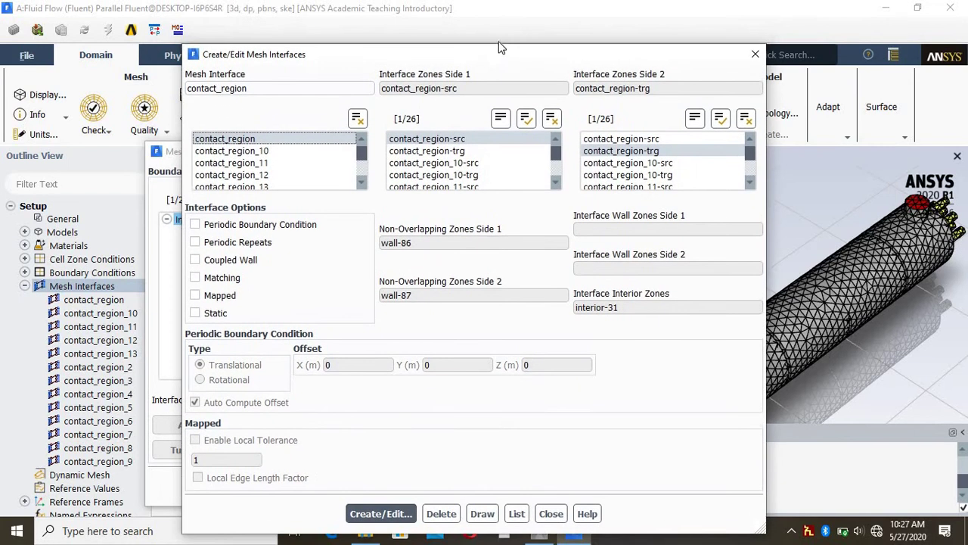
left_click_drag(497, 32, 499, 43)
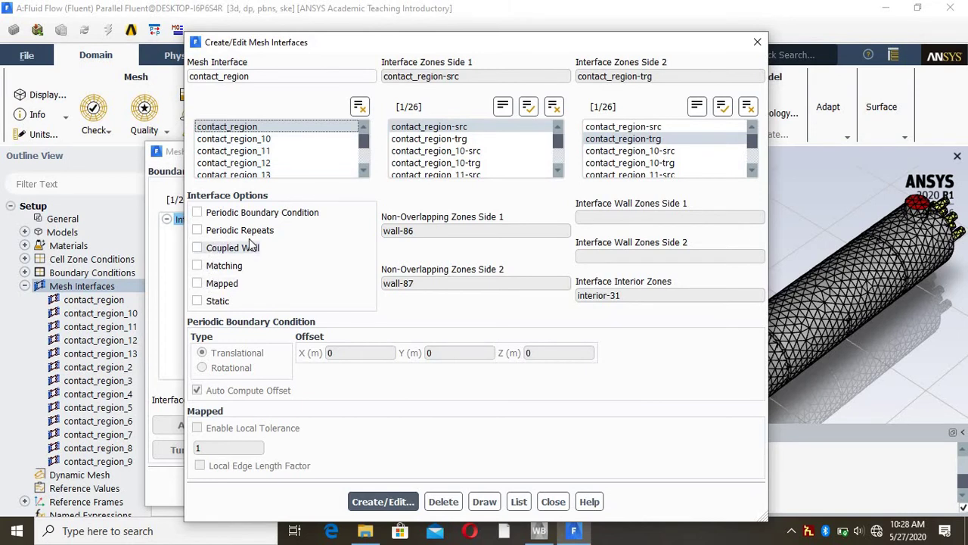
Step: Delete interfaces contact_region, contact_region_10 through _13, and contact_region_2 through _4
left_click(451, 504)
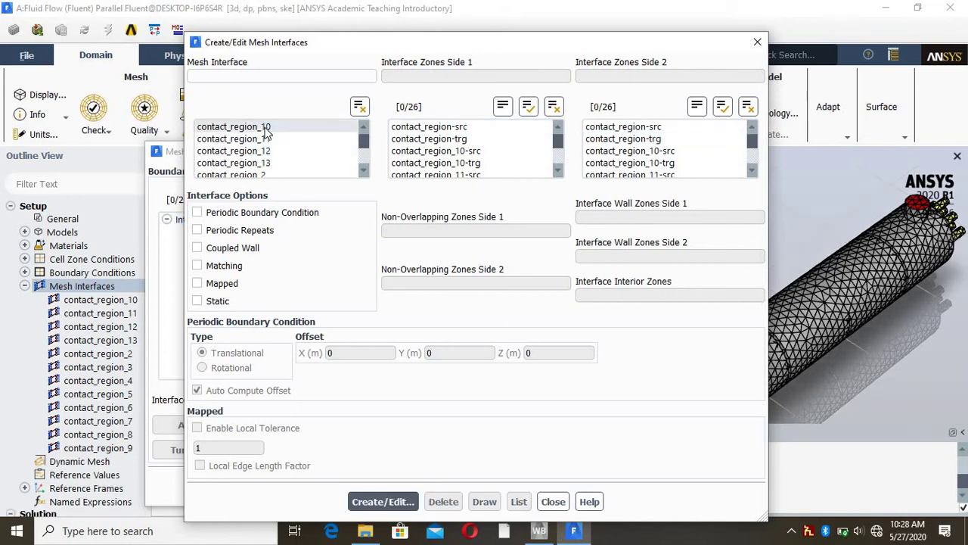
left_click(265, 127)
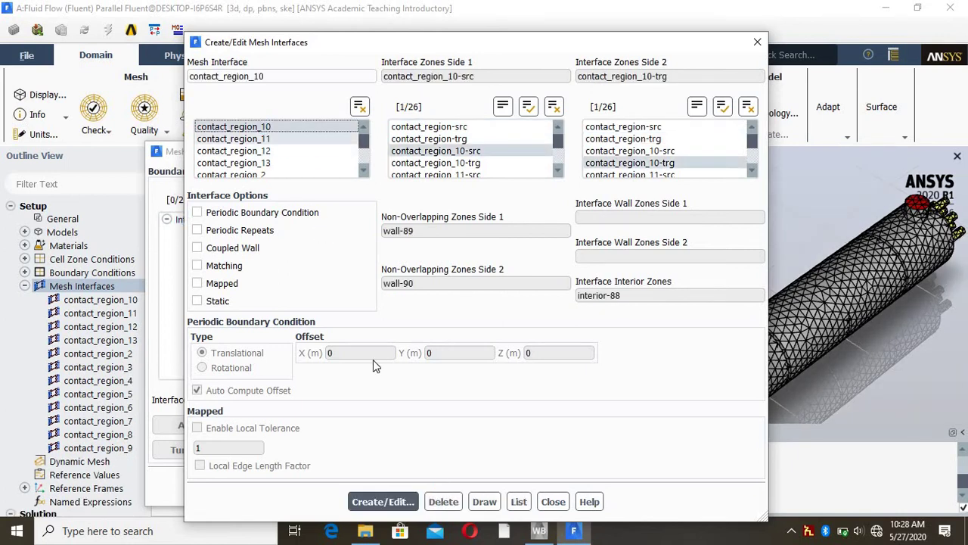
left_click(450, 499)
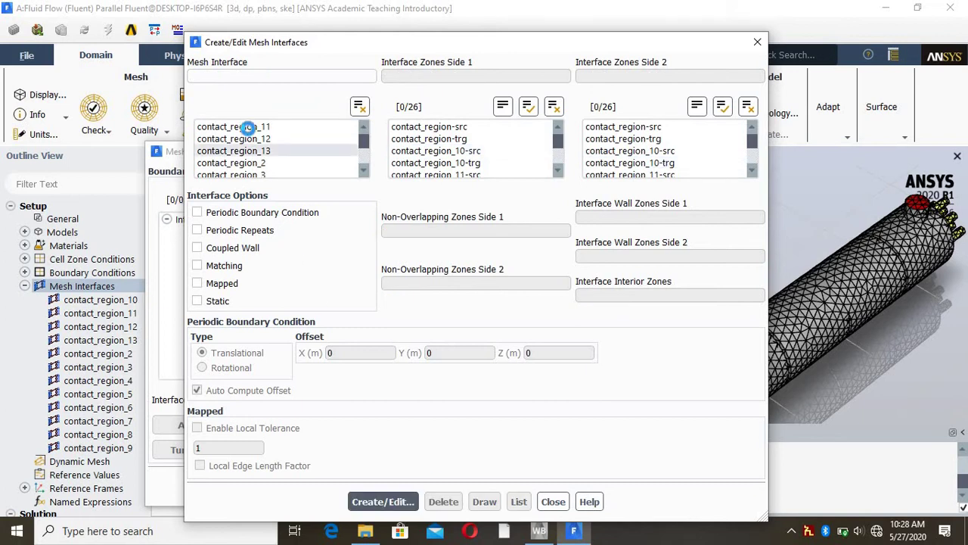
left_click(235, 127)
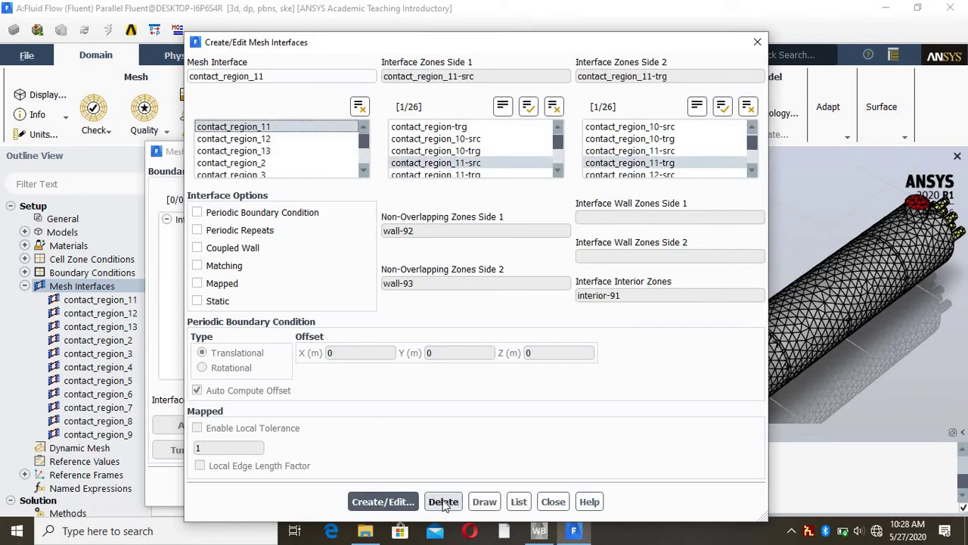
left_click(443, 501)
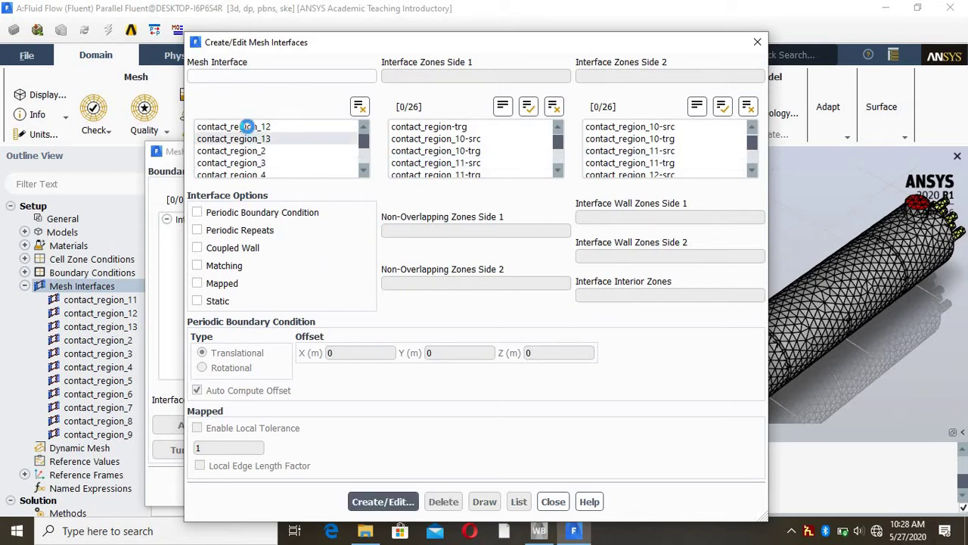
left_click(249, 128)
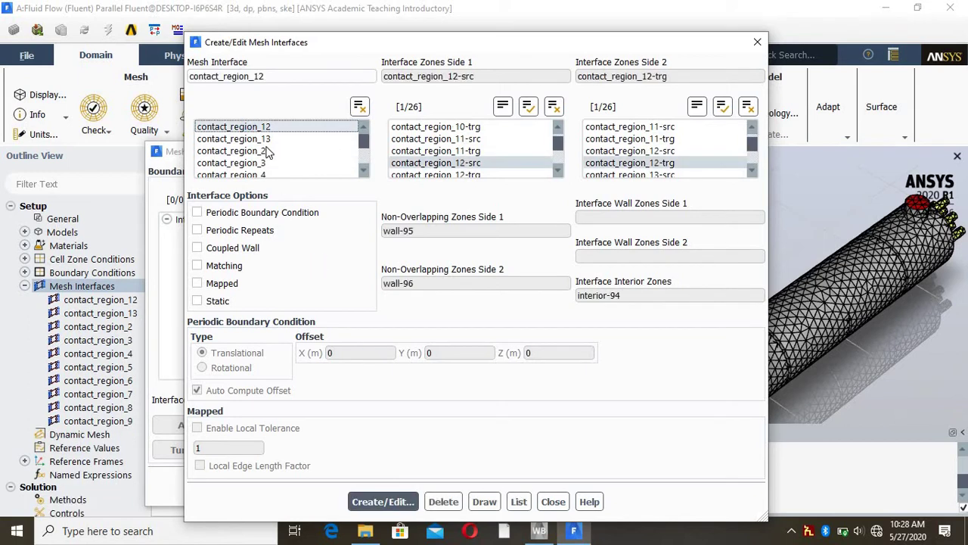
left_click(444, 502)
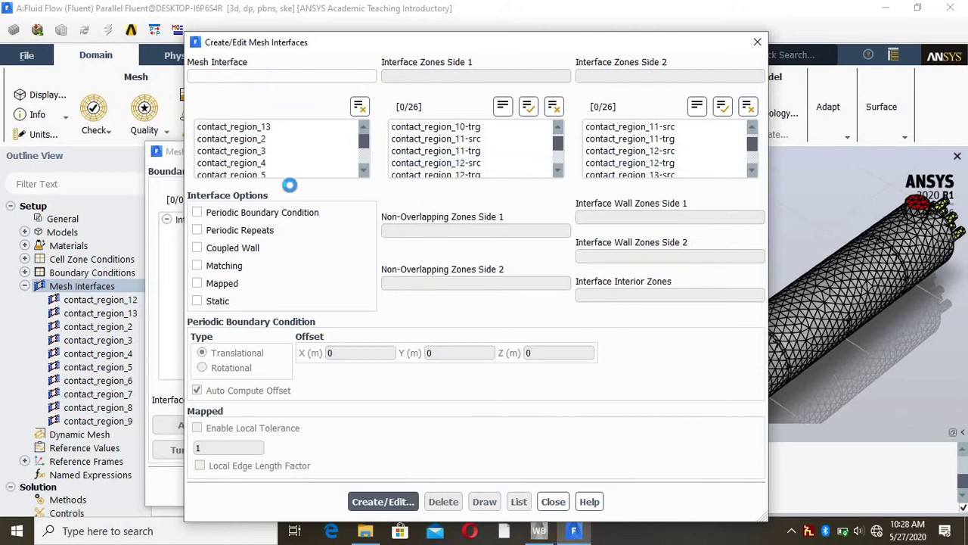
left_click(261, 128)
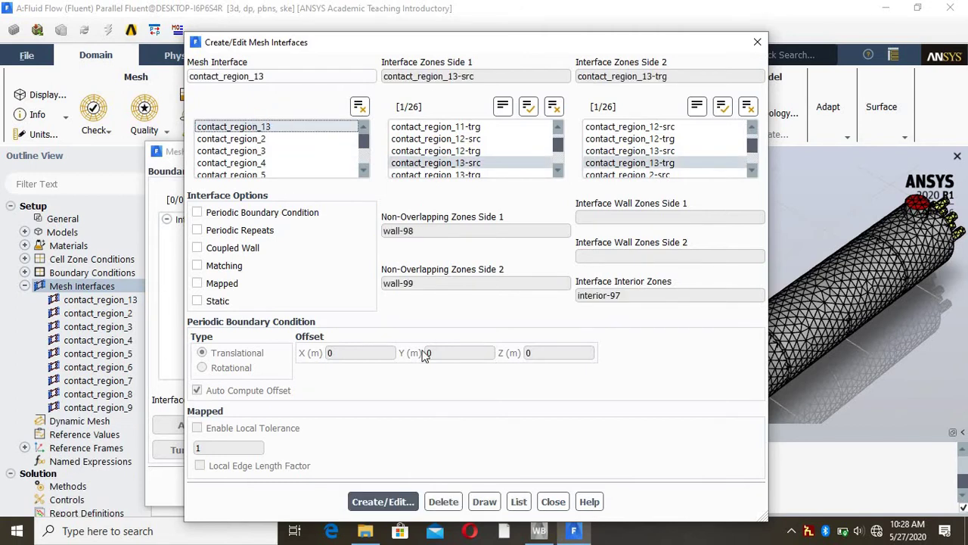
left_click(452, 500)
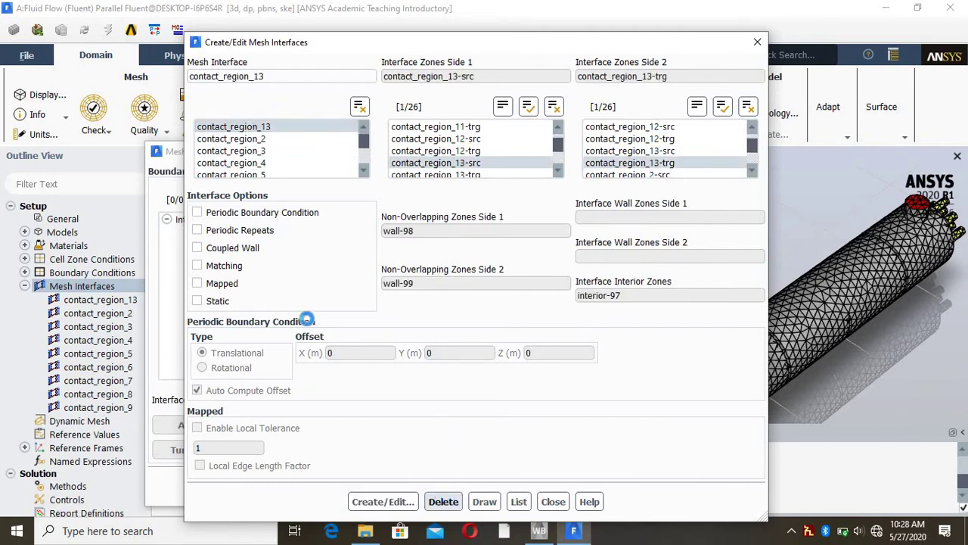
left_click(242, 126)
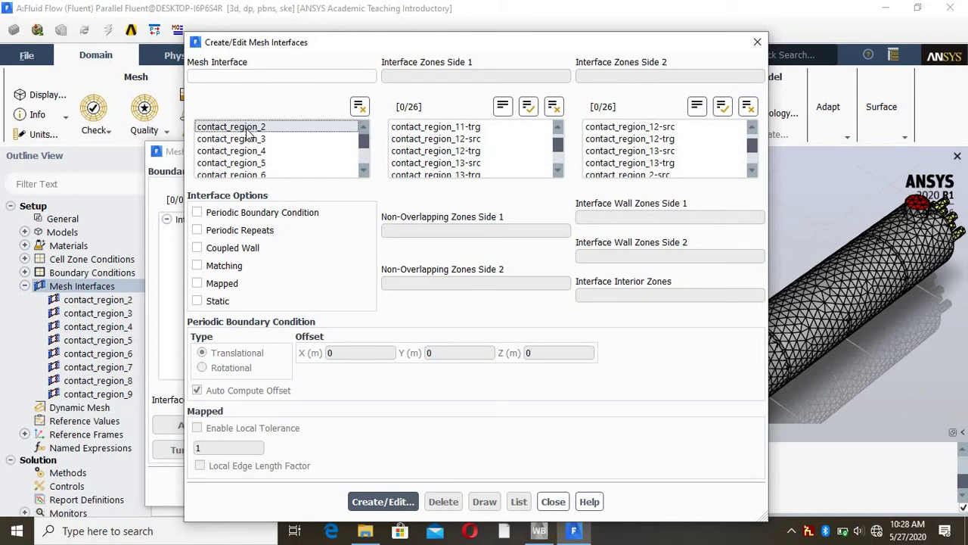
left_click(444, 502)
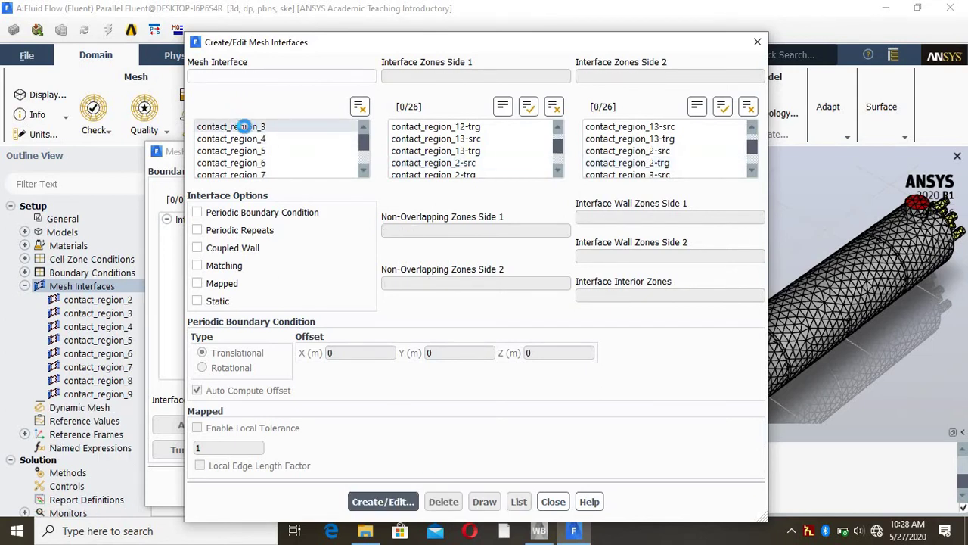
left_click(243, 127)
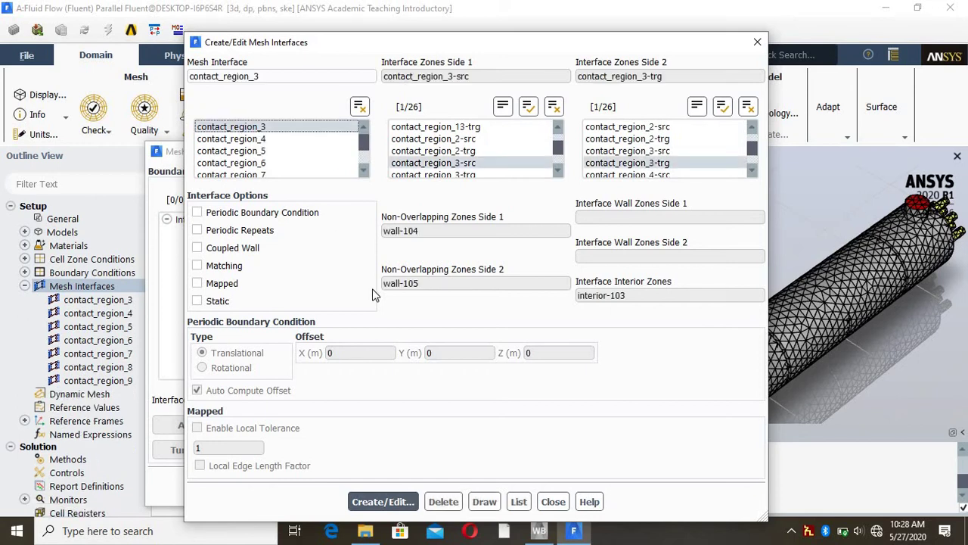
left_click(444, 502)
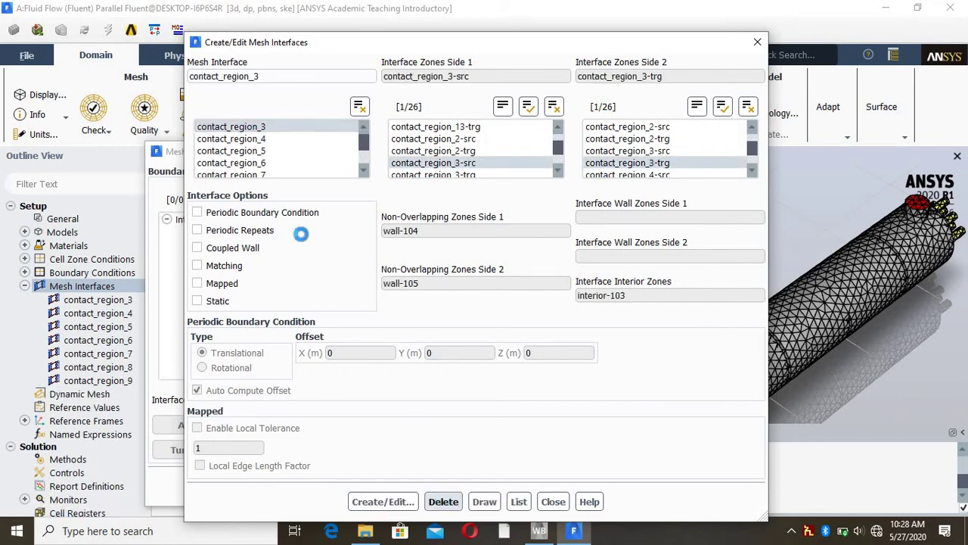
left_click(257, 126)
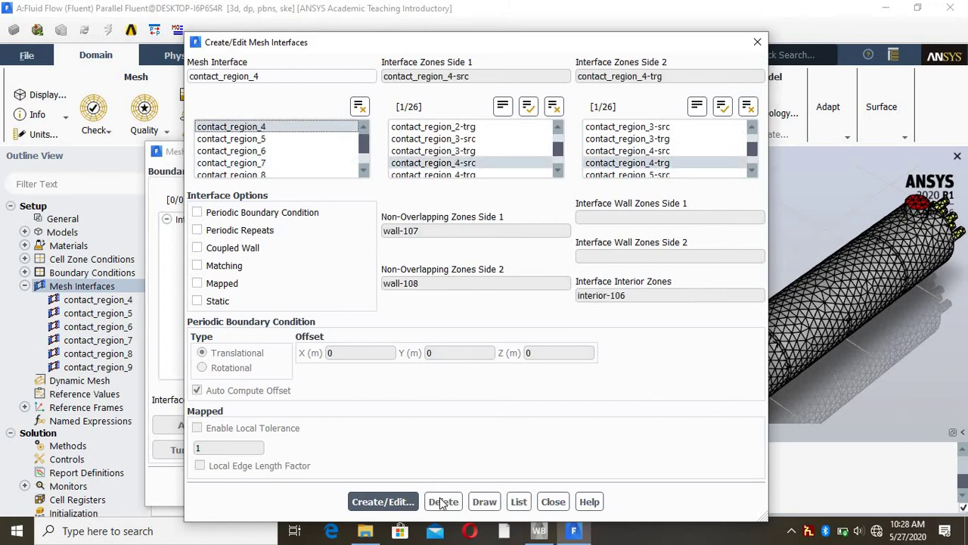
left_click(442, 503)
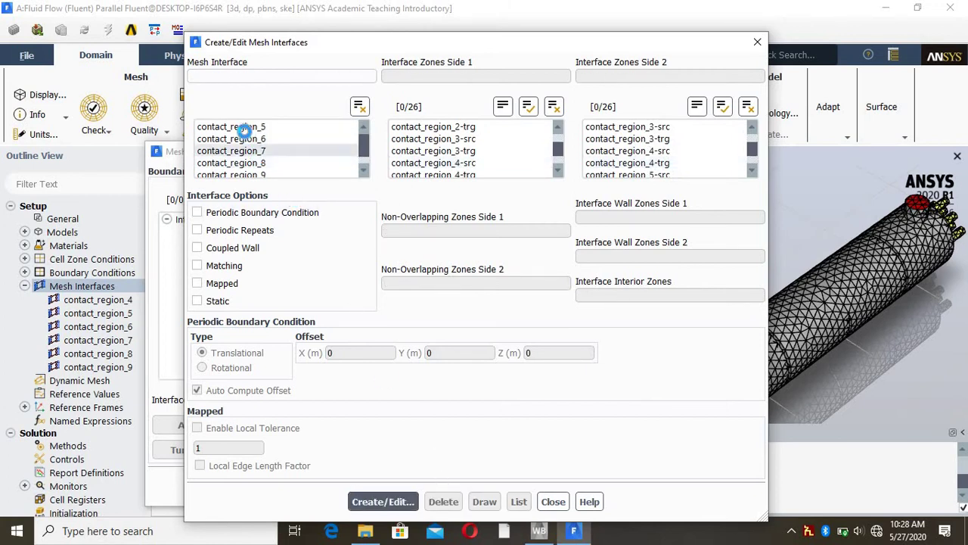
Step: Delete the remaining interfaces contact_region_5 through contact_region_9
left_click(244, 127)
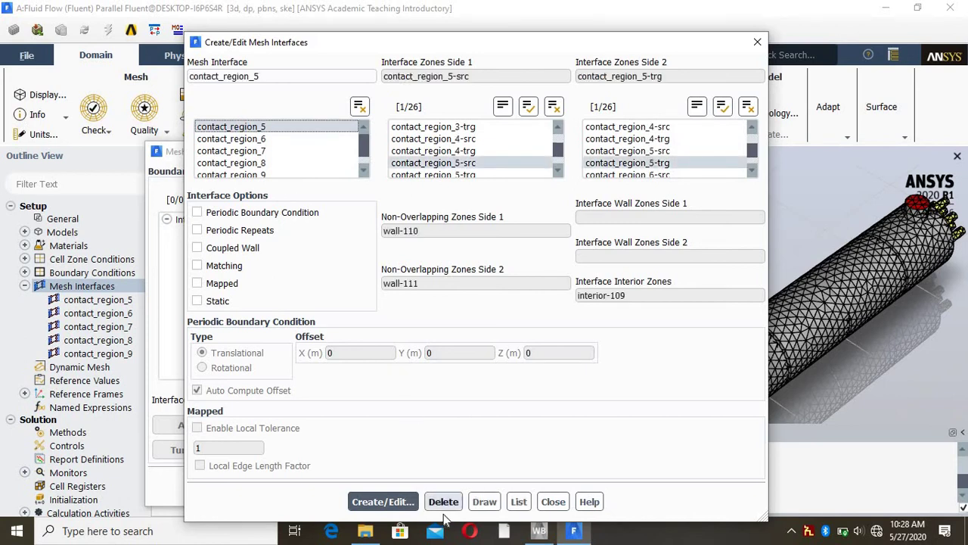
left_click(443, 501)
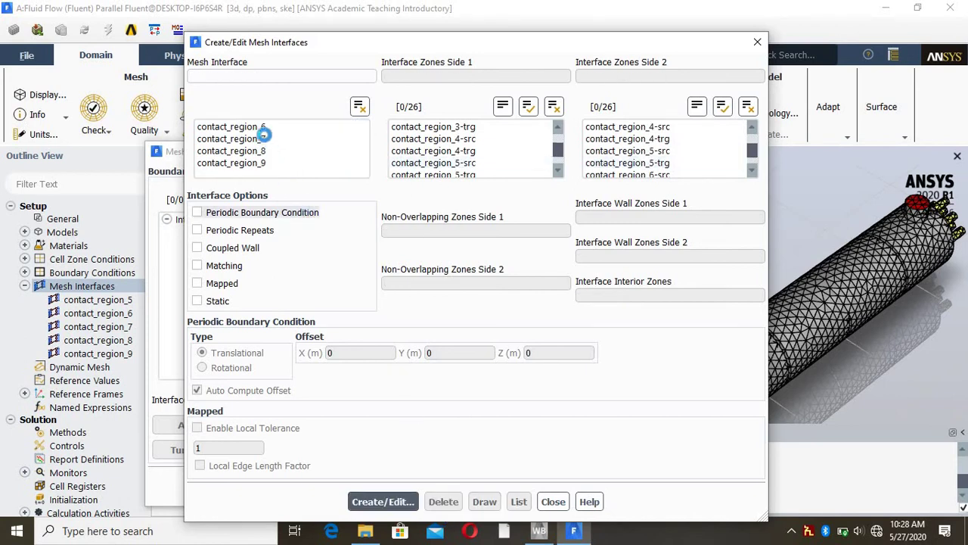
left_click(261, 129)
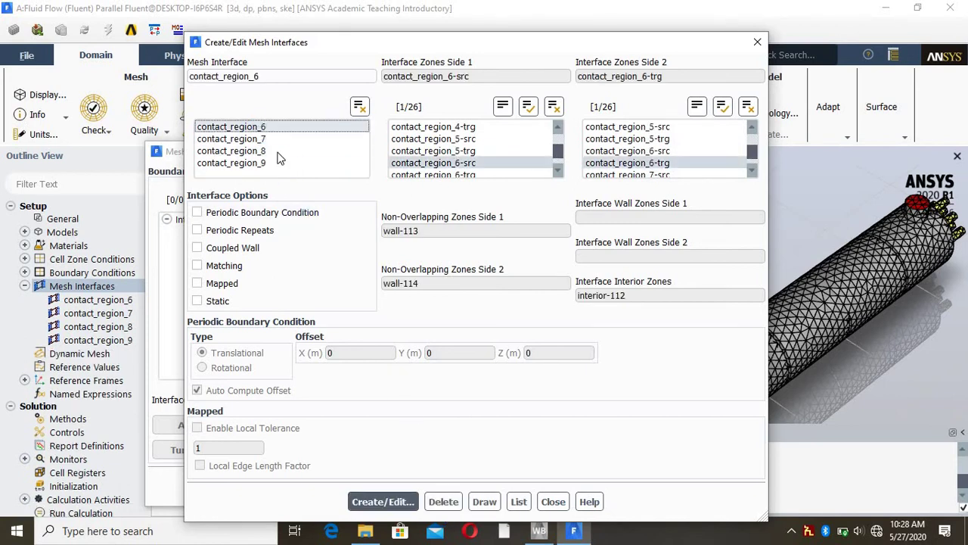
left_click(444, 501)
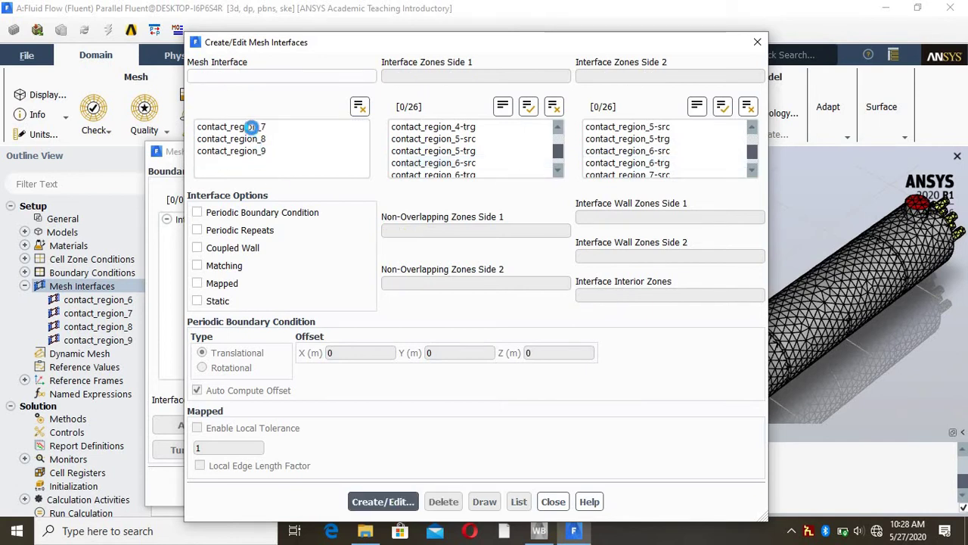
left_click(250, 127)
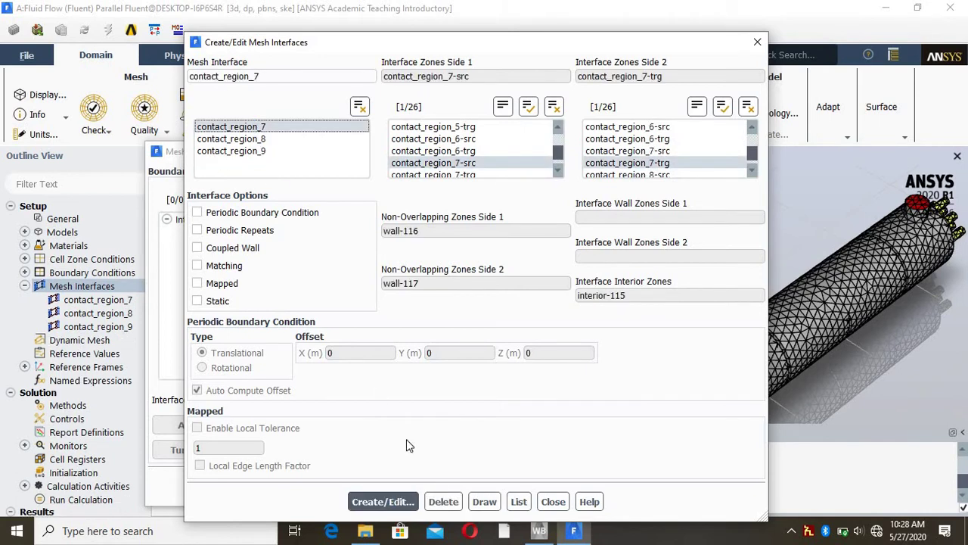
left_click(445, 501)
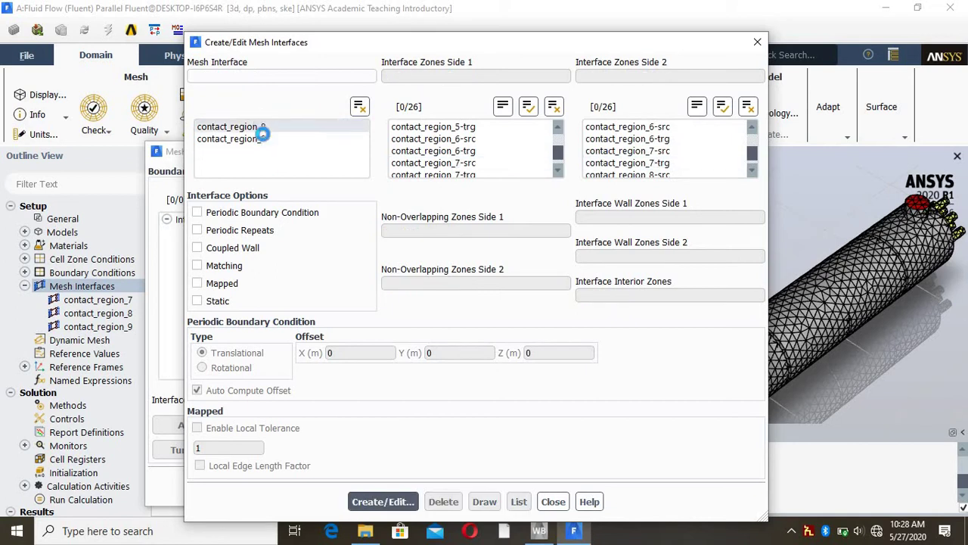
left_click(260, 127)
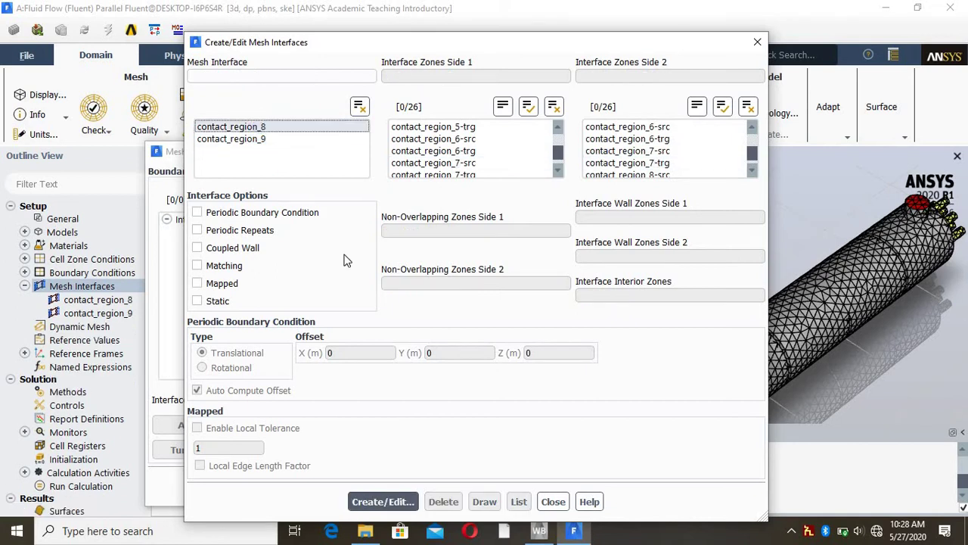
left_click(446, 501)
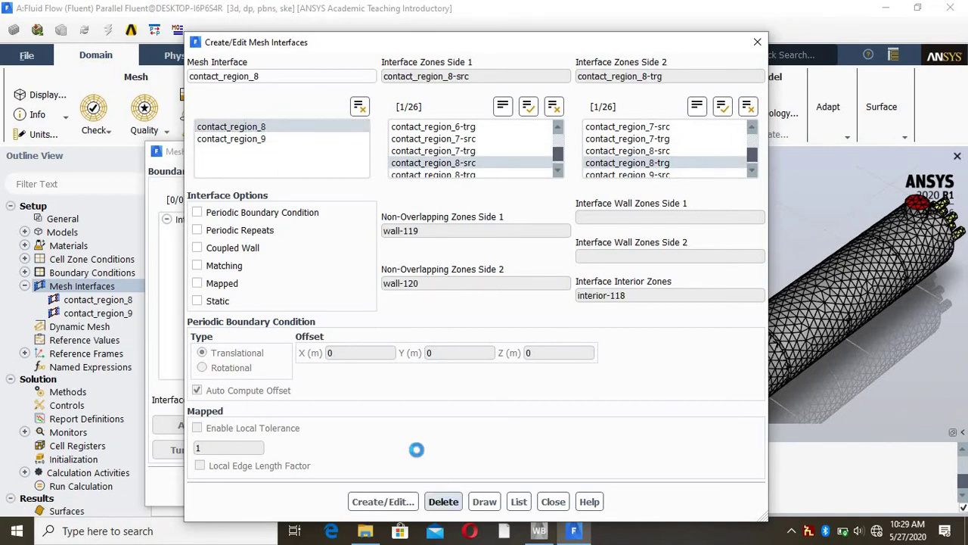
left_click(272, 125)
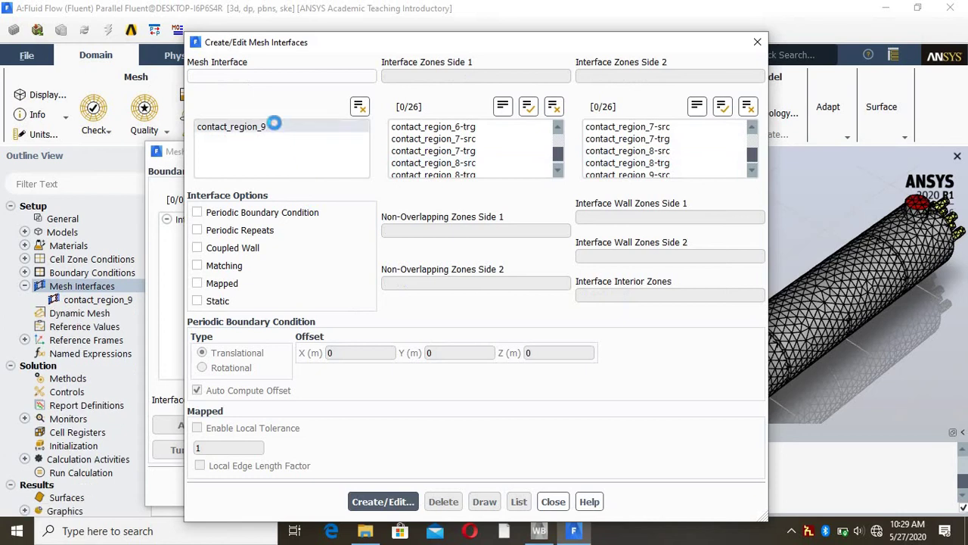
left_click(444, 500)
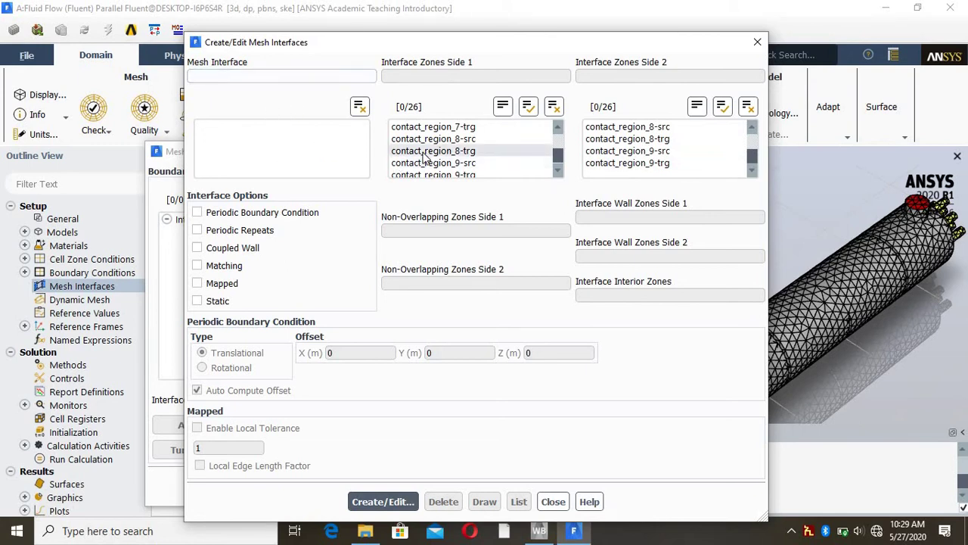
Step: Create interface inf-1 as a coupled wall pairing contact_region-src with contact_region-trg
scroll(424, 157, "up", 4)
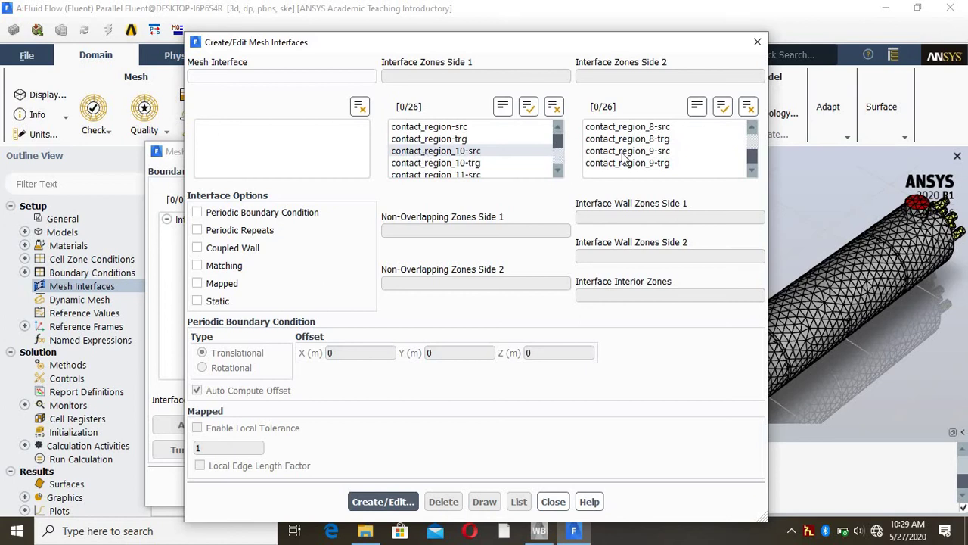
scroll(625, 148, "up", 5)
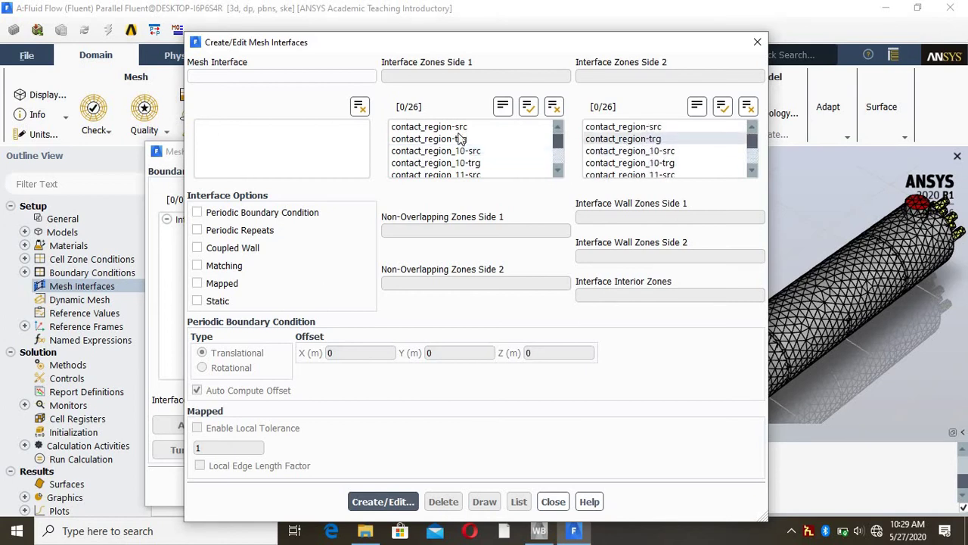
left_click(211, 76)
type("inf-1")
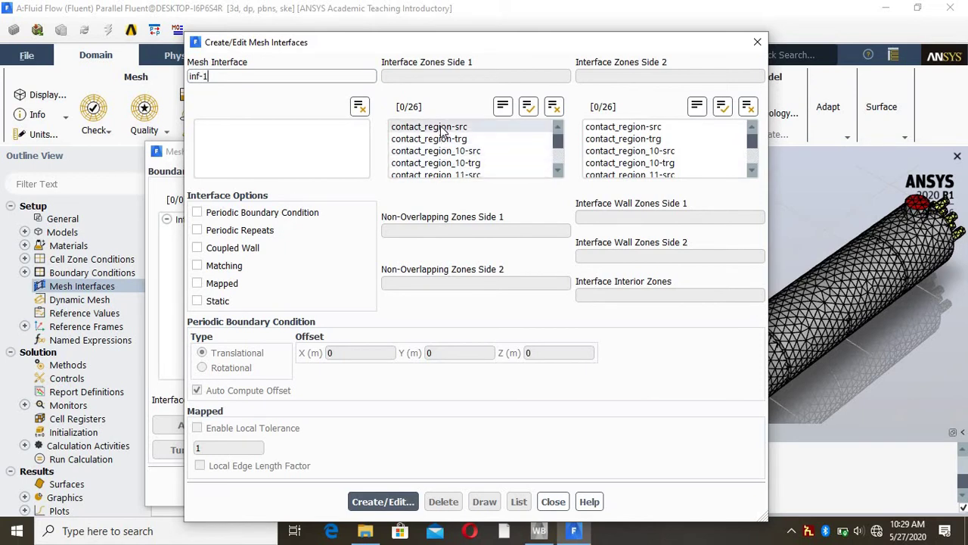
left_click(442, 128)
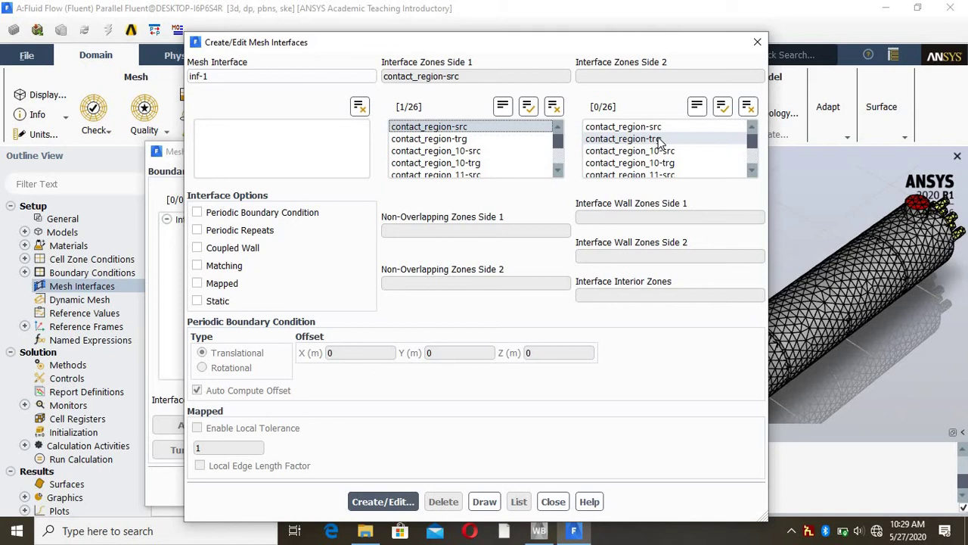
left_click(658, 140)
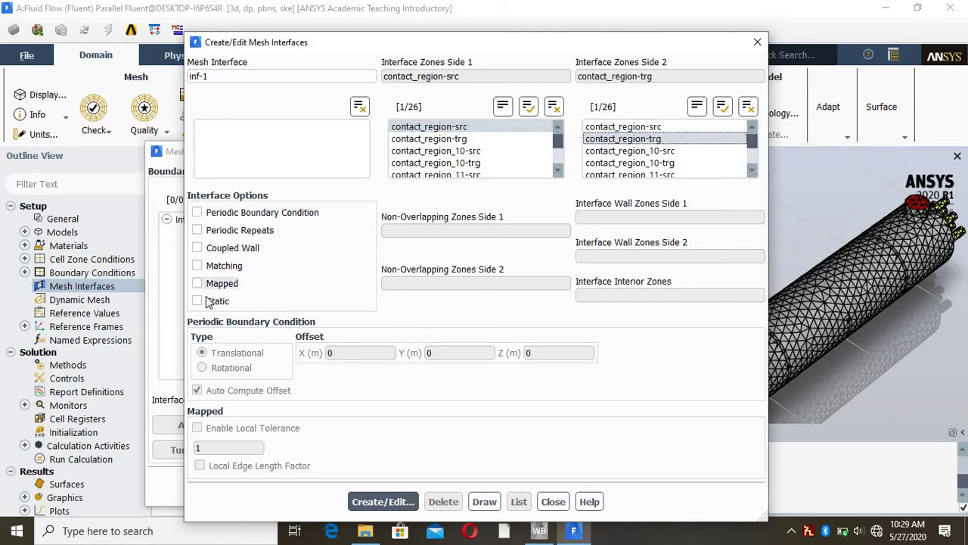
left_click(198, 248)
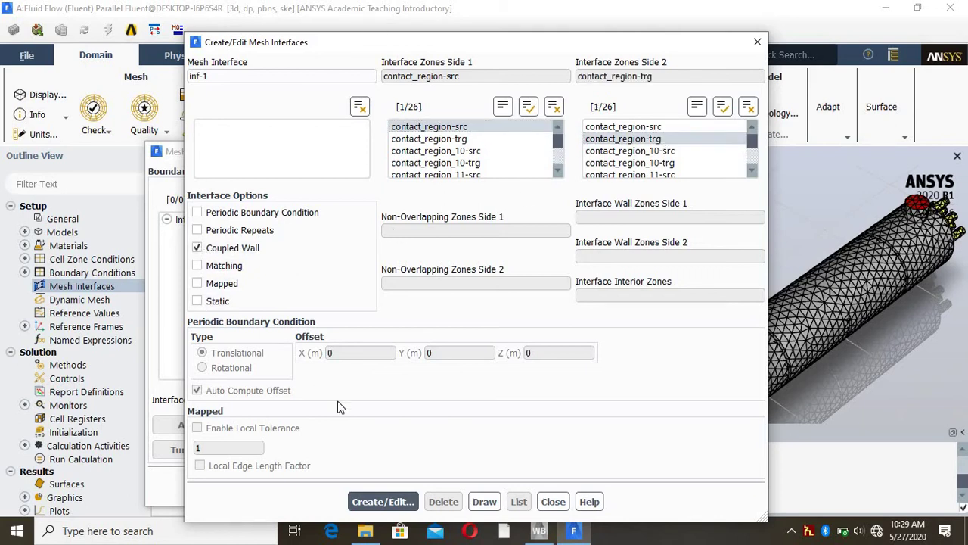
left_click(364, 500)
type("0")
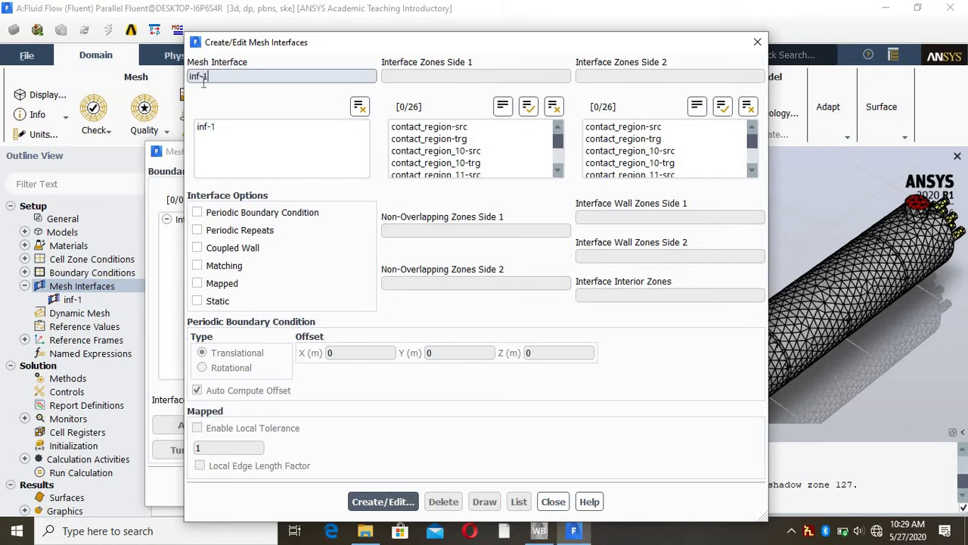
Step: Create coupled-wall interface inf-10 pairing contact_region_10-src with contact_region_10-trg
left_click(453, 152)
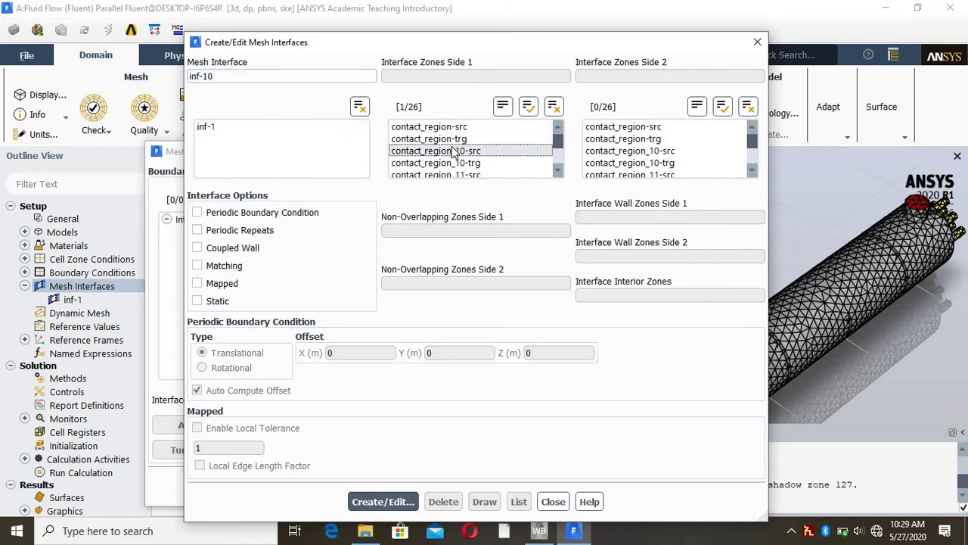
left_click(652, 165)
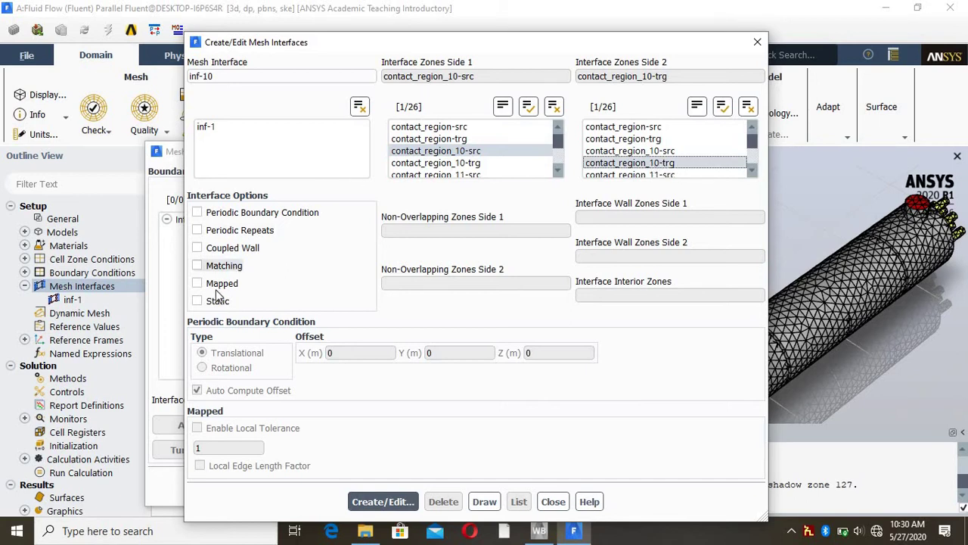
left_click(208, 250)
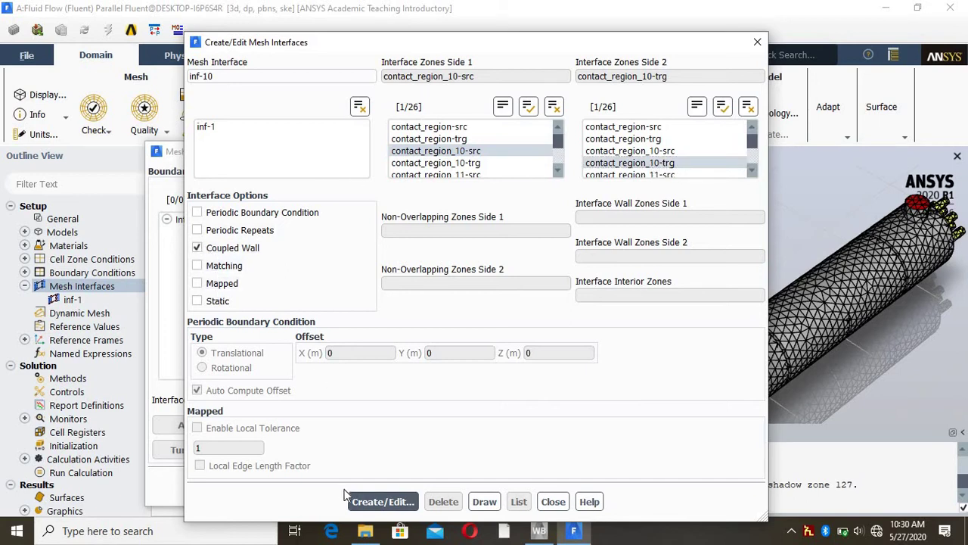
left_click(371, 499)
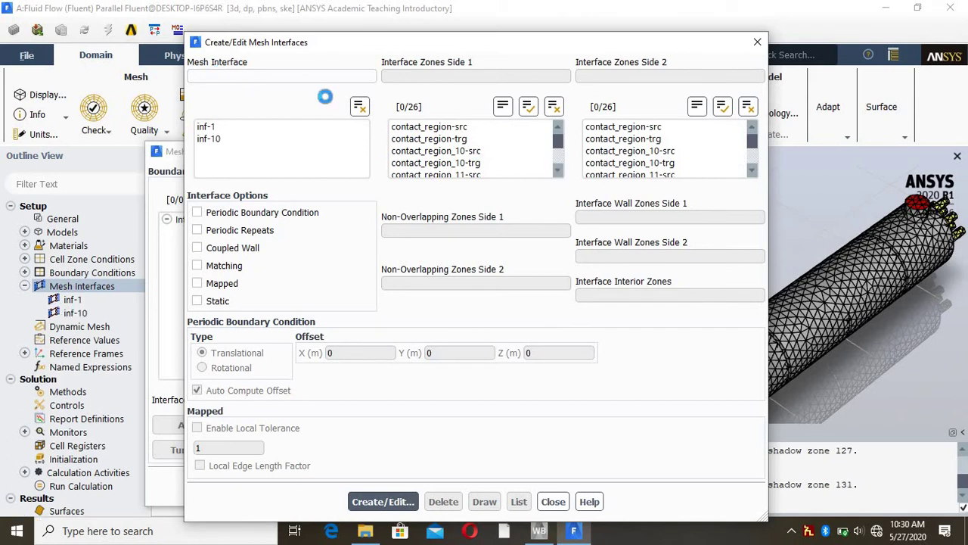
Step: Create coupled-wall interface inf-11 pairing contact_region_11-src with contact_region_11-trg
left_click(245, 76)
type("inf-11")
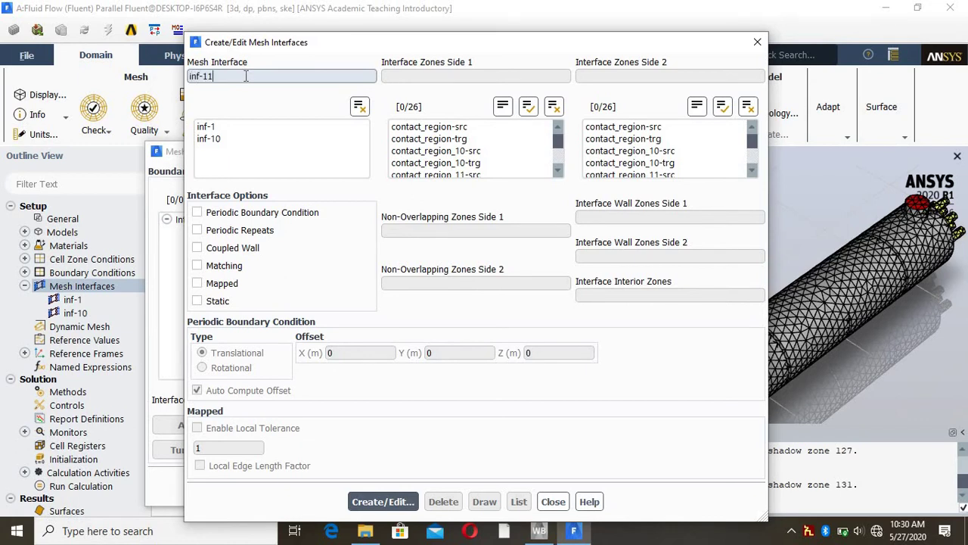
left_click(464, 174)
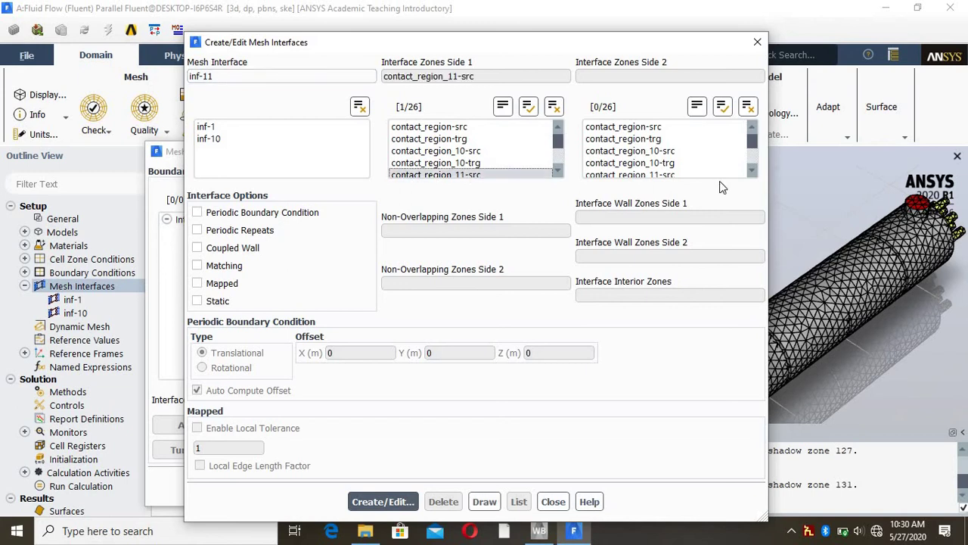
left_click(752, 173)
left_click(753, 173)
left_click(630, 163)
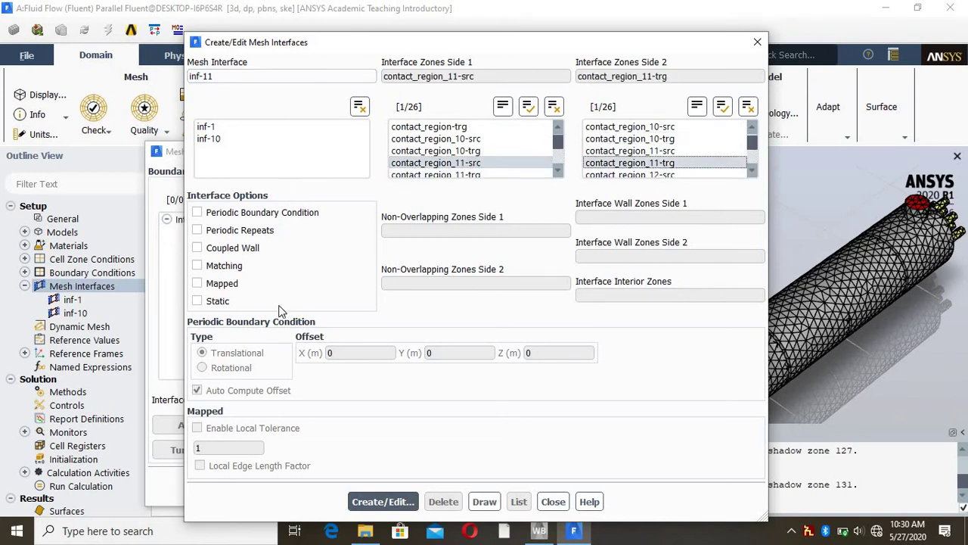
left_click(210, 250)
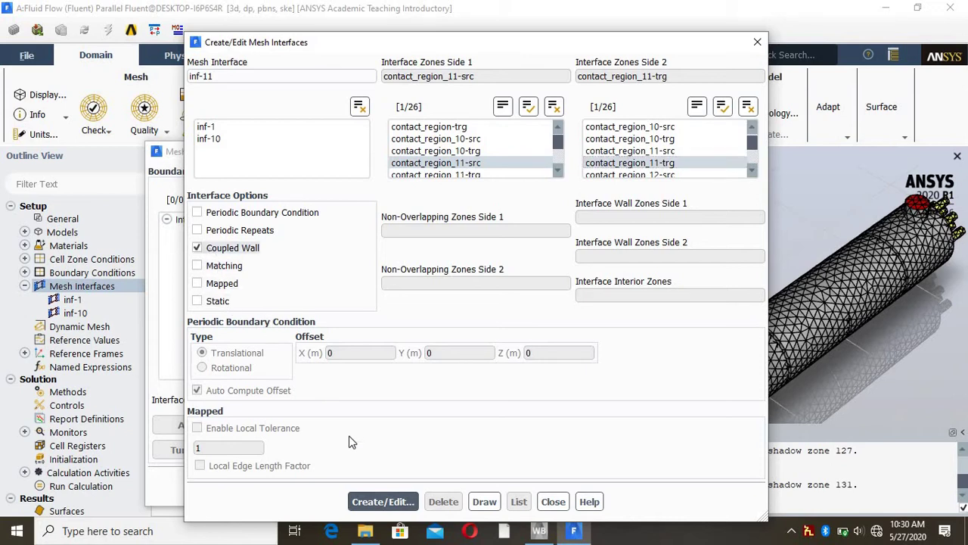
left_click(359, 505)
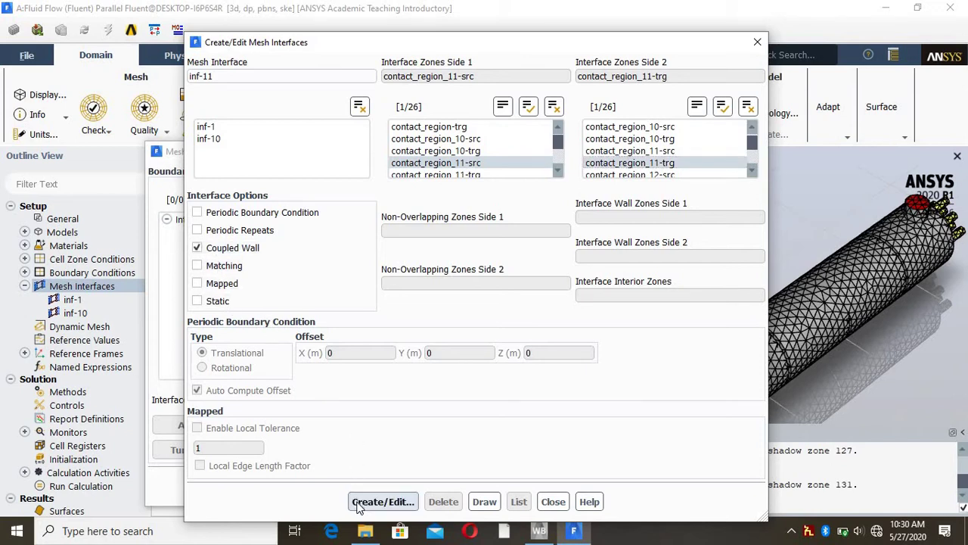
left_click(358, 505)
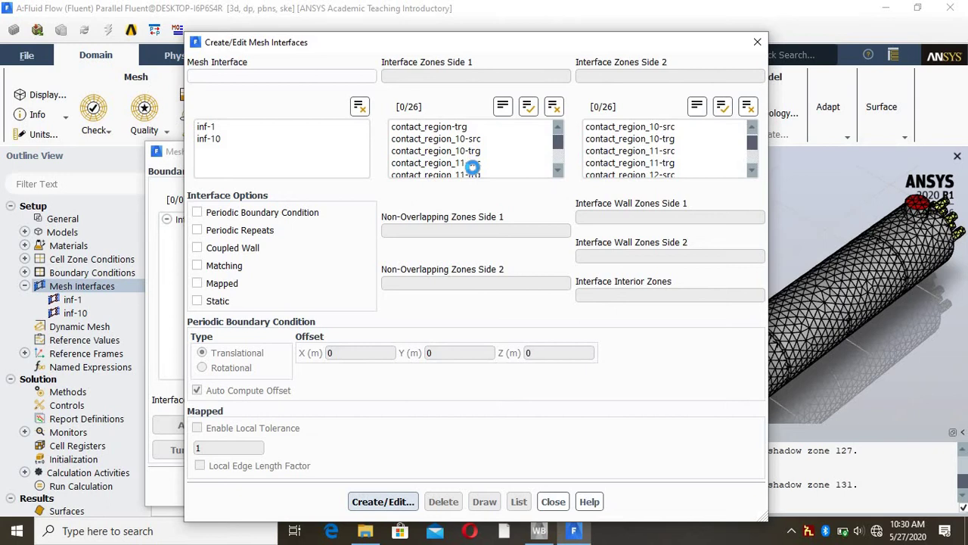
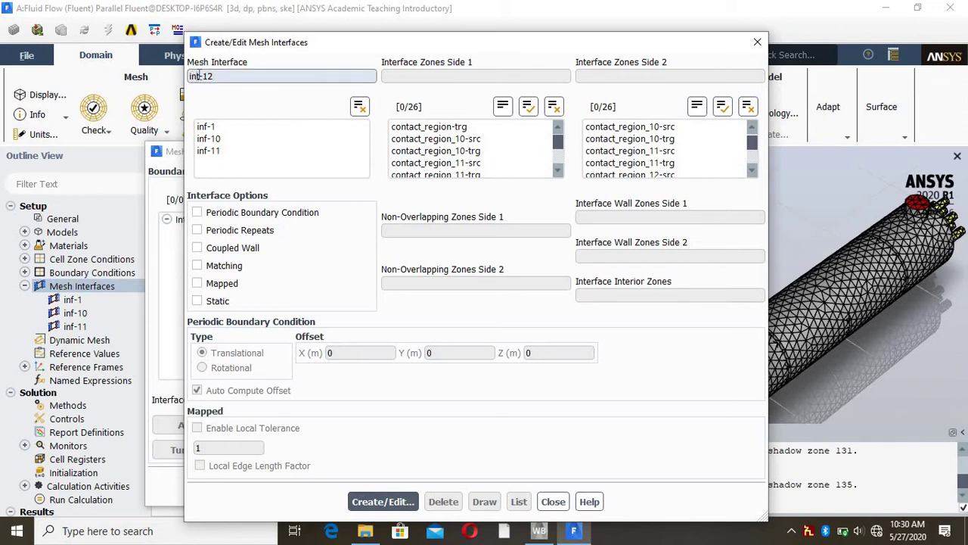
Step: Fix the name to inf-12 and create it as a coupled wall joining contact_region_12-src and contact_region_12-trg
left_click(200, 77)
key("BackSpace")
type("f")
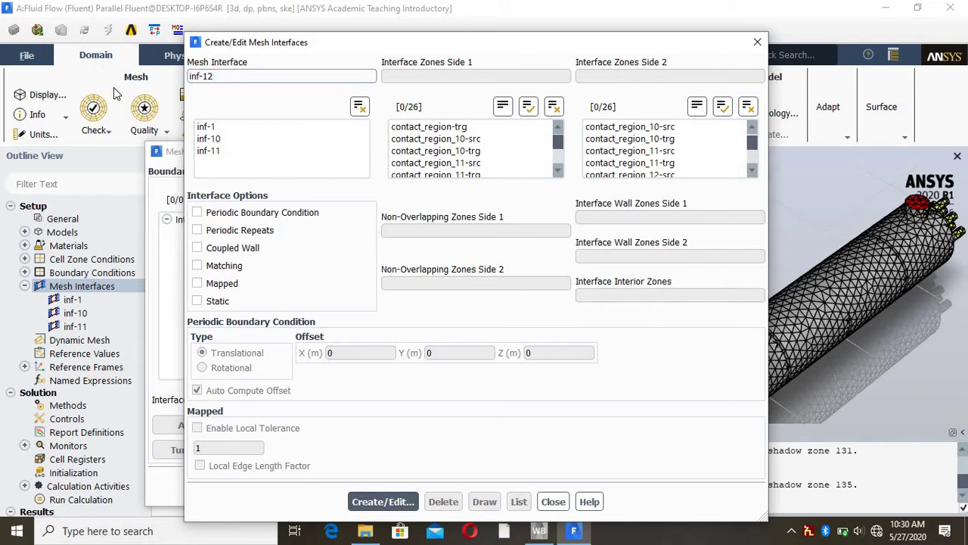
left_click(558, 172)
scroll(559, 172, "down", 1)
left_click(480, 139)
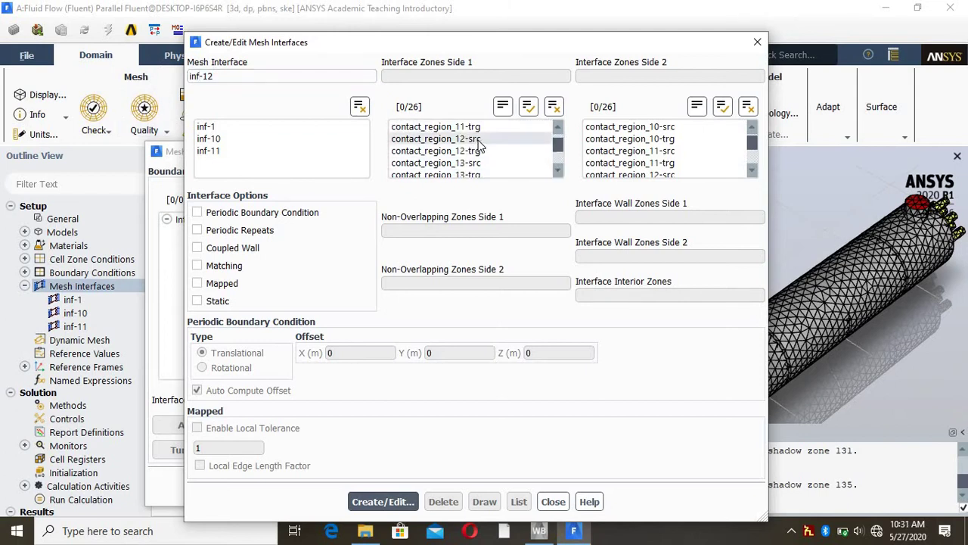
left_click(757, 171)
scroll(748, 168, "down", 1)
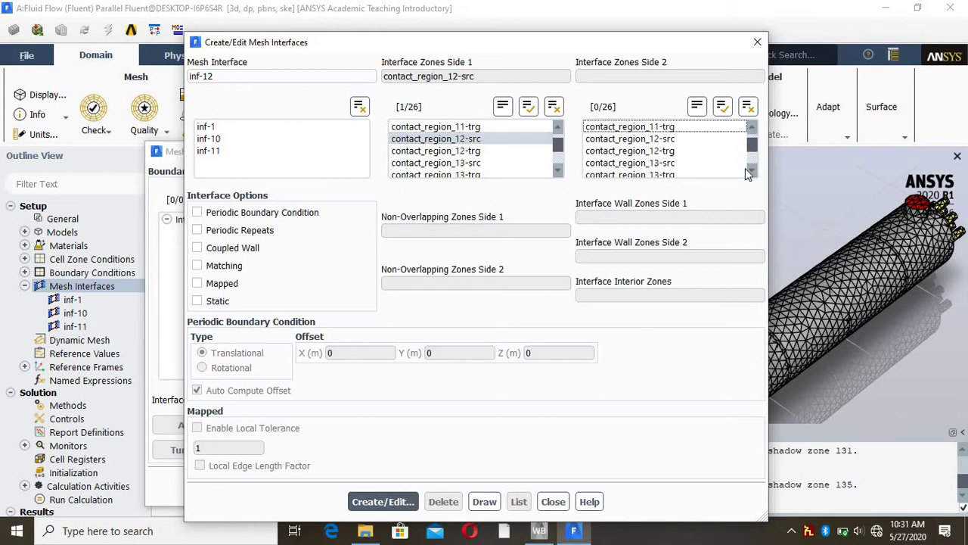
left_click(687, 151)
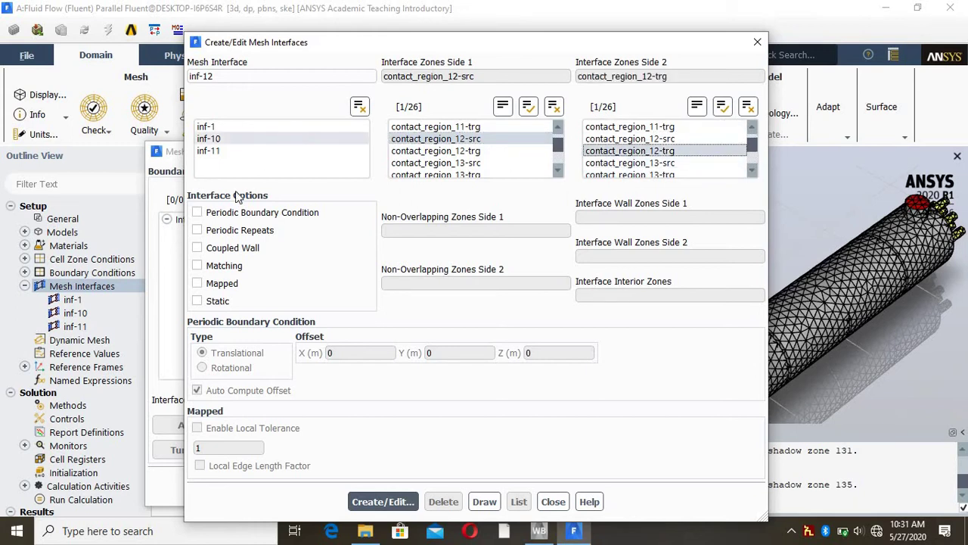
left_click(212, 252)
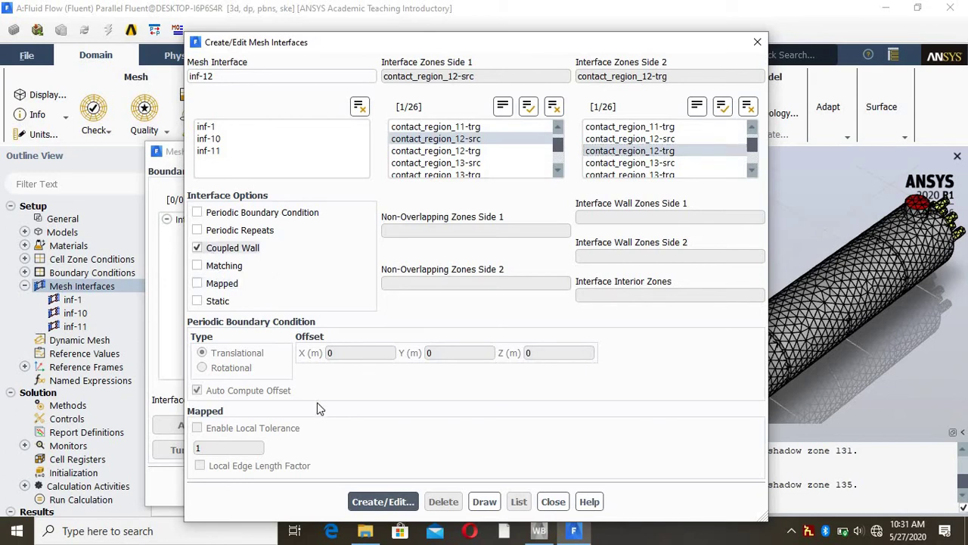
left_click(357, 493)
type("3")
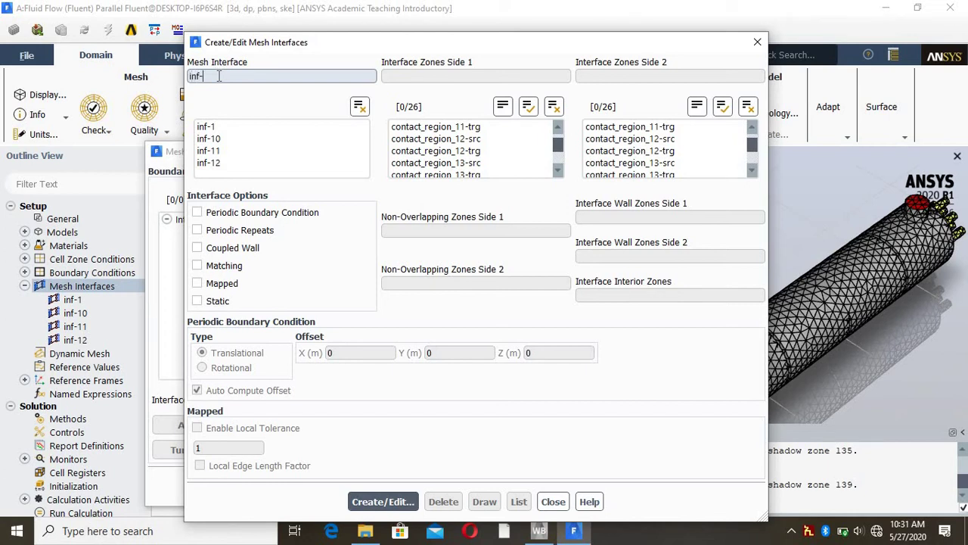
Step: Create coupled-wall interface inf-13 pairing contact_region_13-src with contact_region_13-trg
left_click(558, 170)
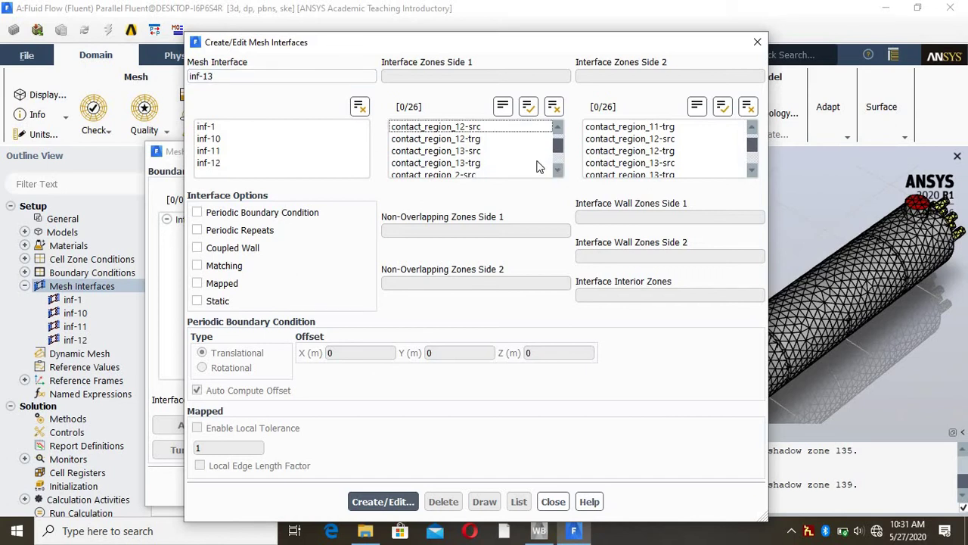
left_click(506, 149)
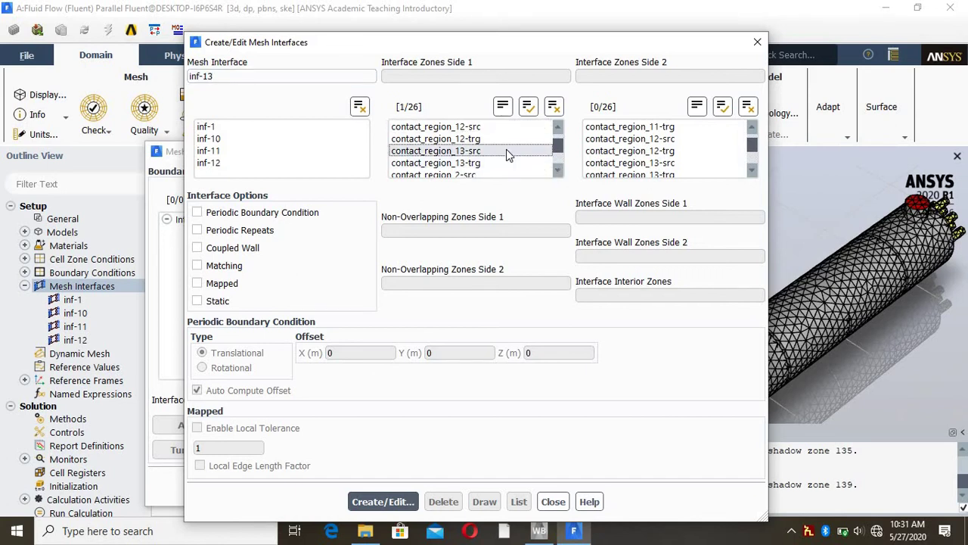
left_click(705, 175)
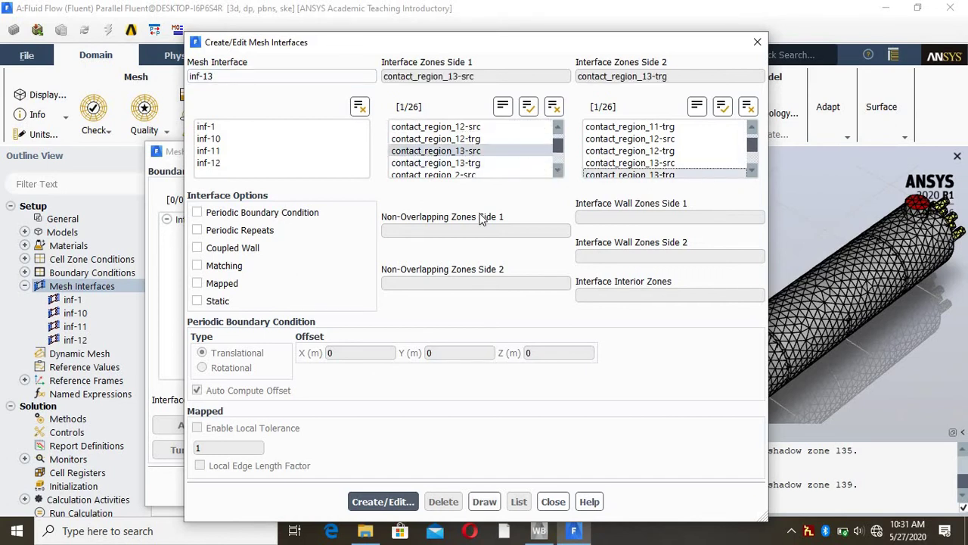
left_click(239, 249)
left_click(374, 501)
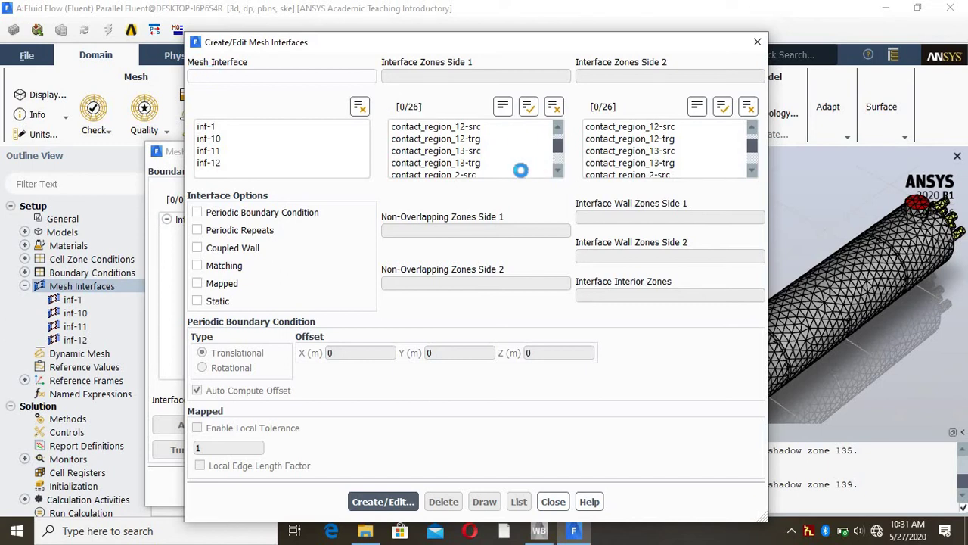
Step: Create coupled-wall interface inf-2 joining contact_region_2-src and contact_region_2-trg
left_click(558, 171)
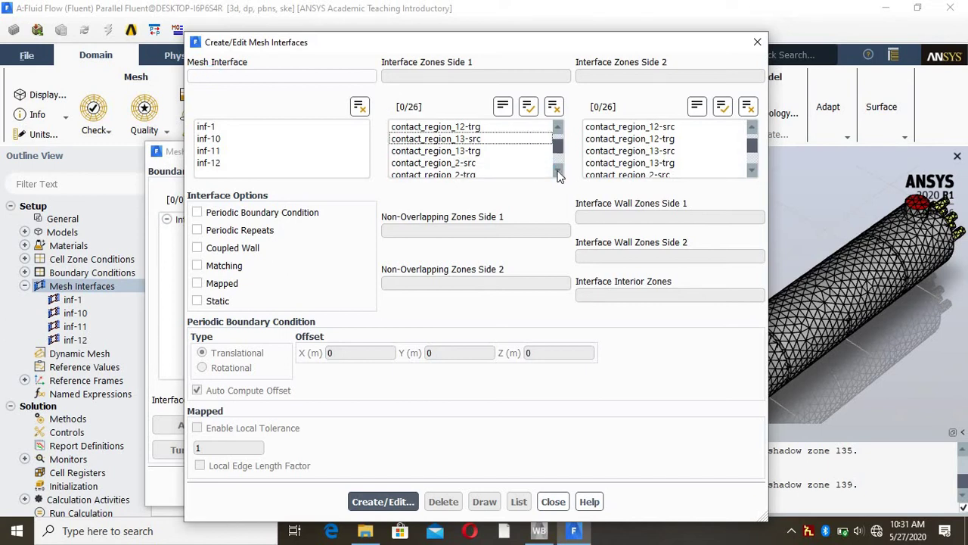
left_click(558, 172)
left_click(557, 172)
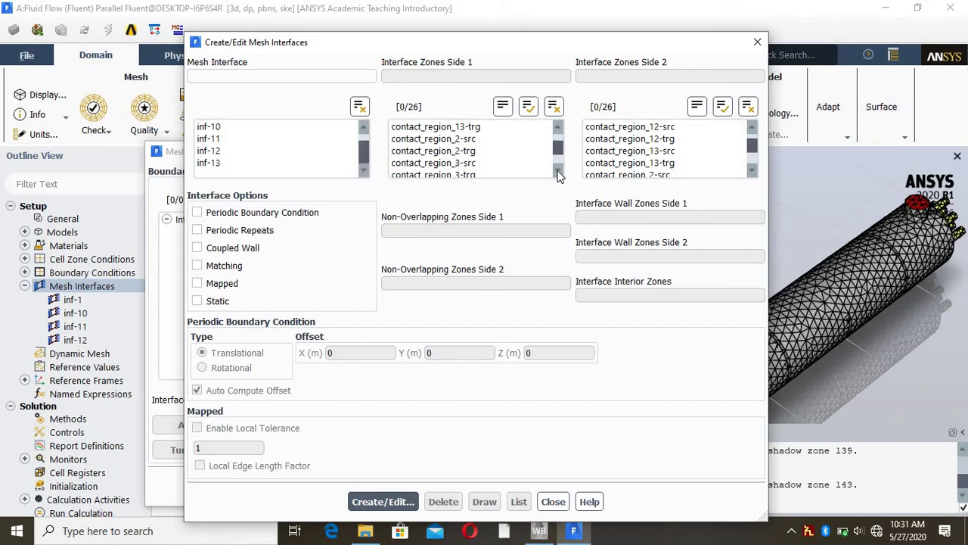
left_click(752, 170)
left_click(752, 170)
left_click(752, 170)
left_click(752, 170)
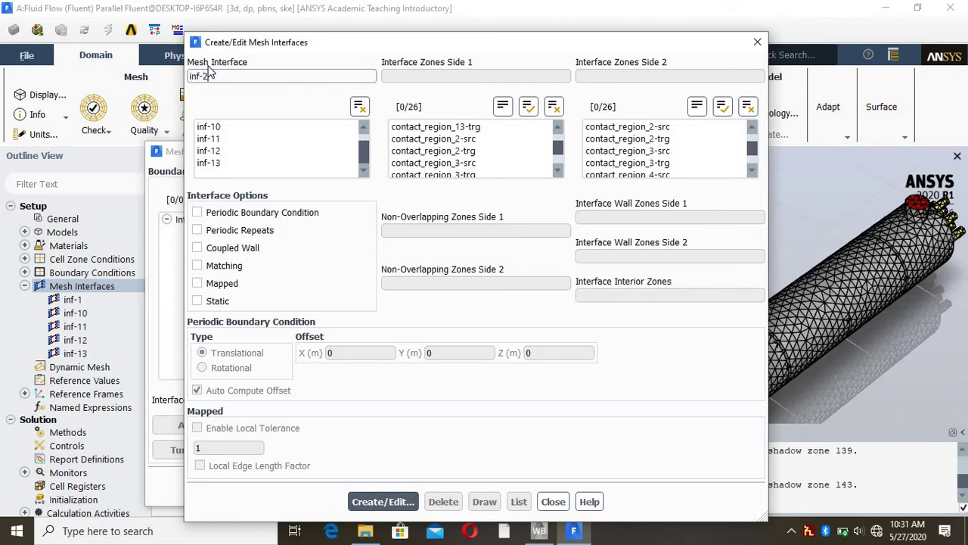
left_click(433, 138)
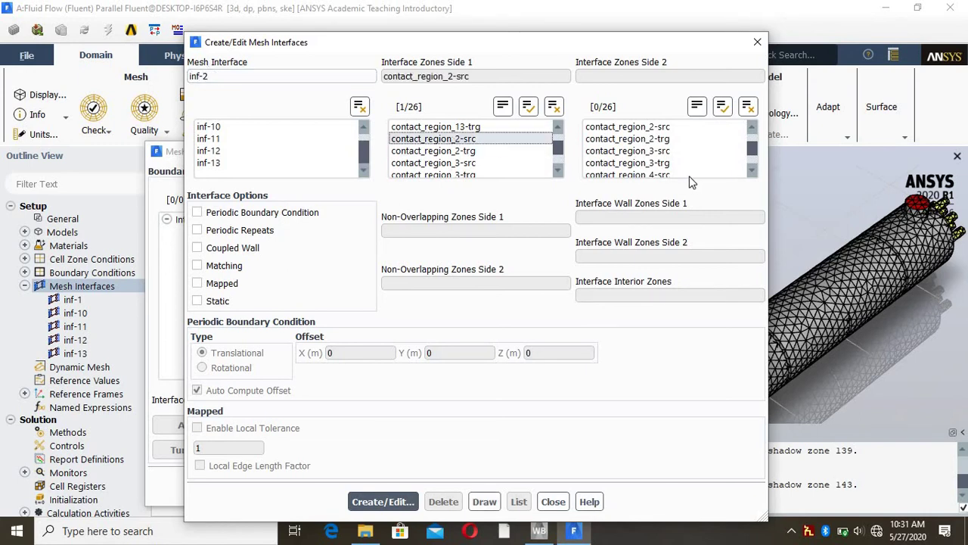
left_click(655, 138)
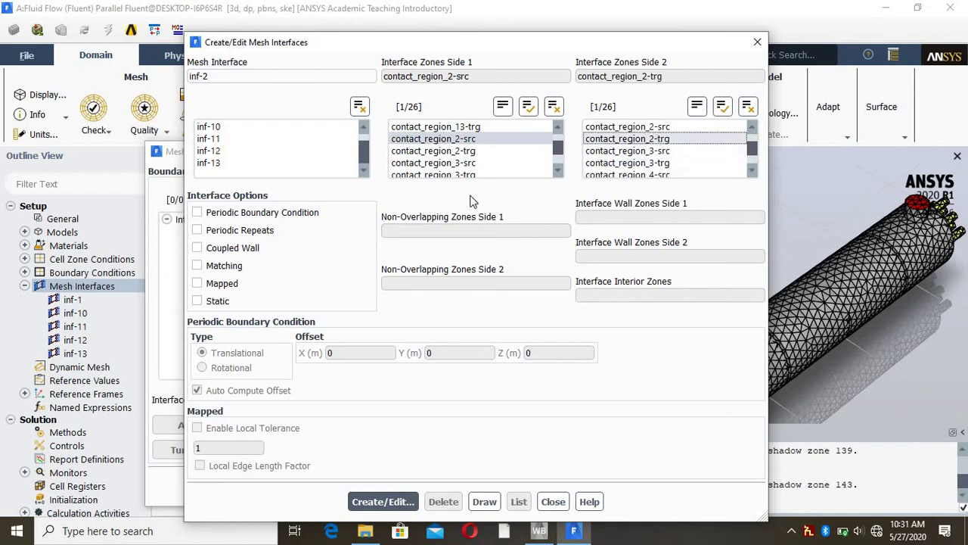
left_click(229, 248)
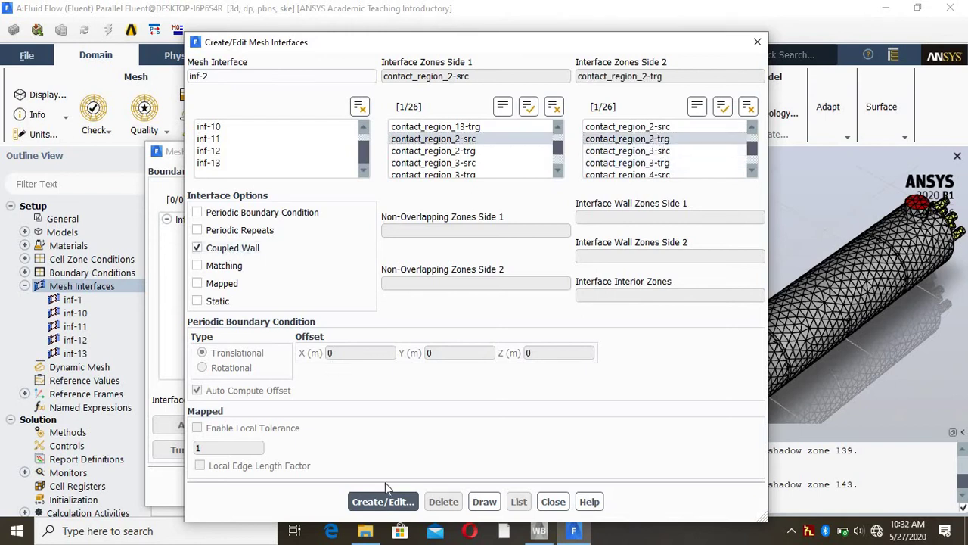
left_click(368, 500)
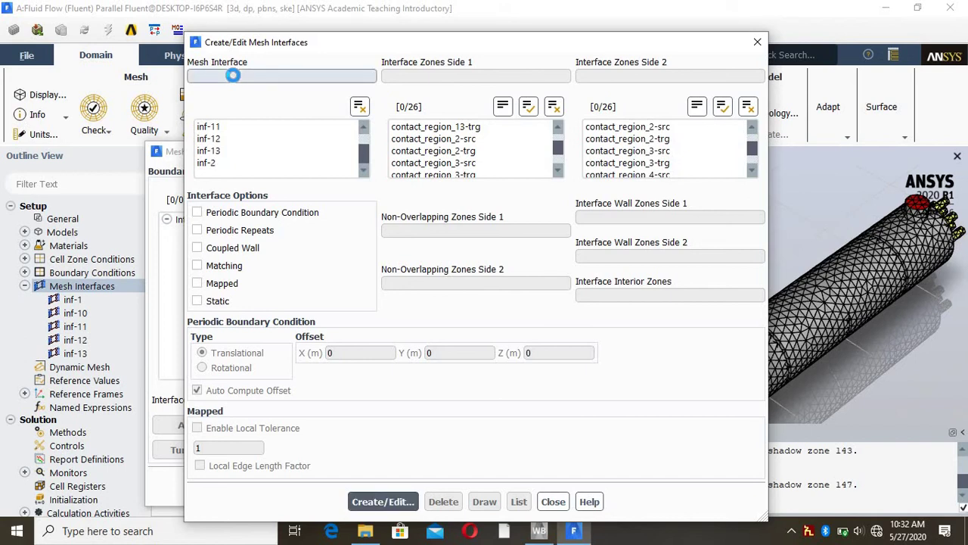
Step: Create coupled-wall interface inf-3 joining contact_region_3-src and contact_region_3-trg
left_click(233, 75)
type("inf-3")
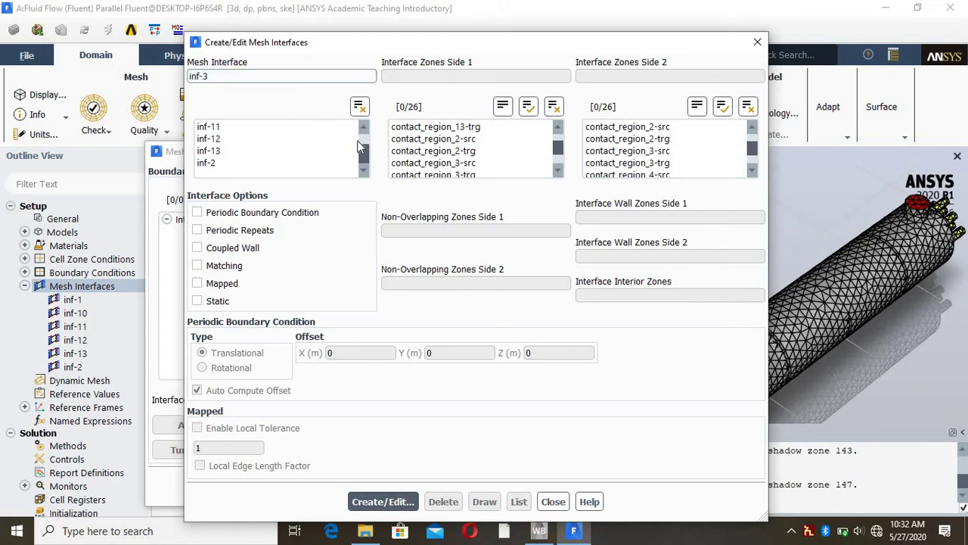
left_click(451, 164)
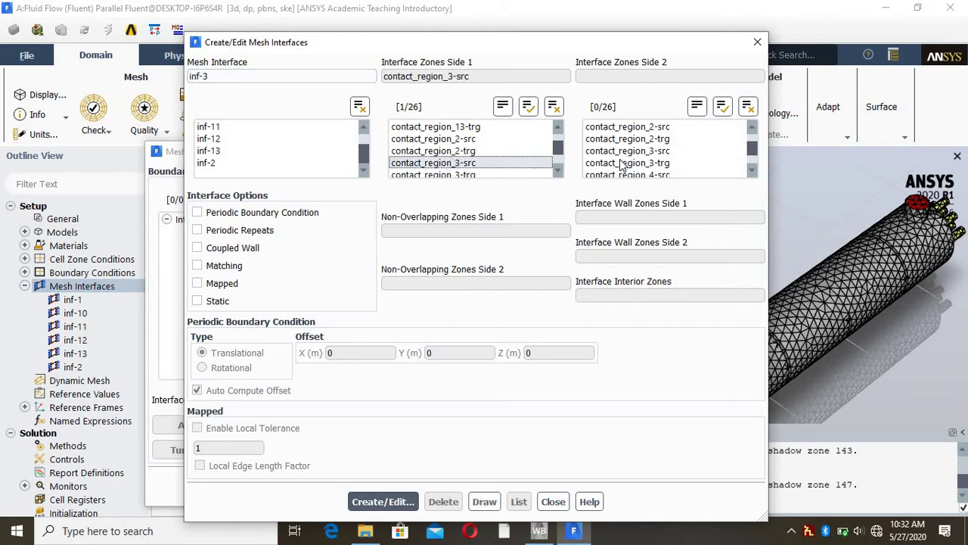
left_click(627, 163)
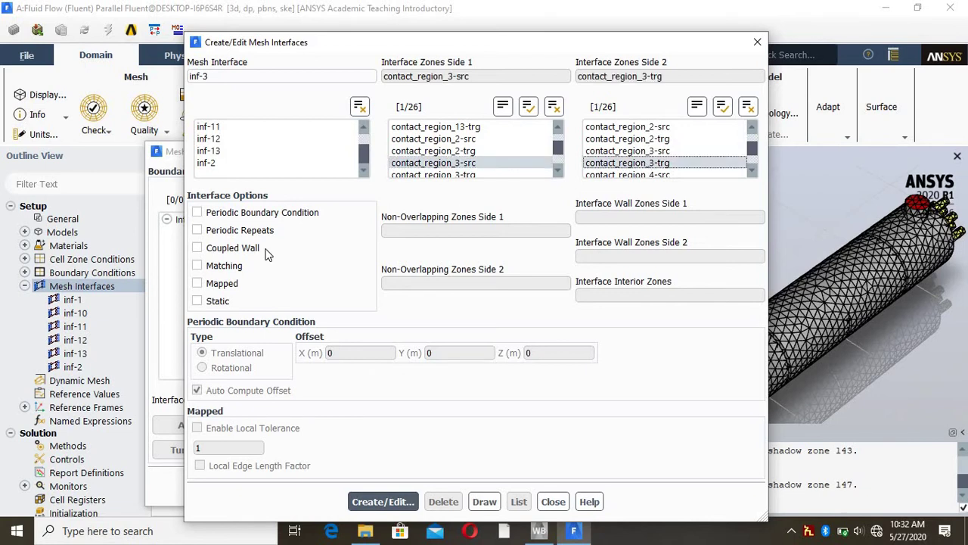
left_click(242, 248)
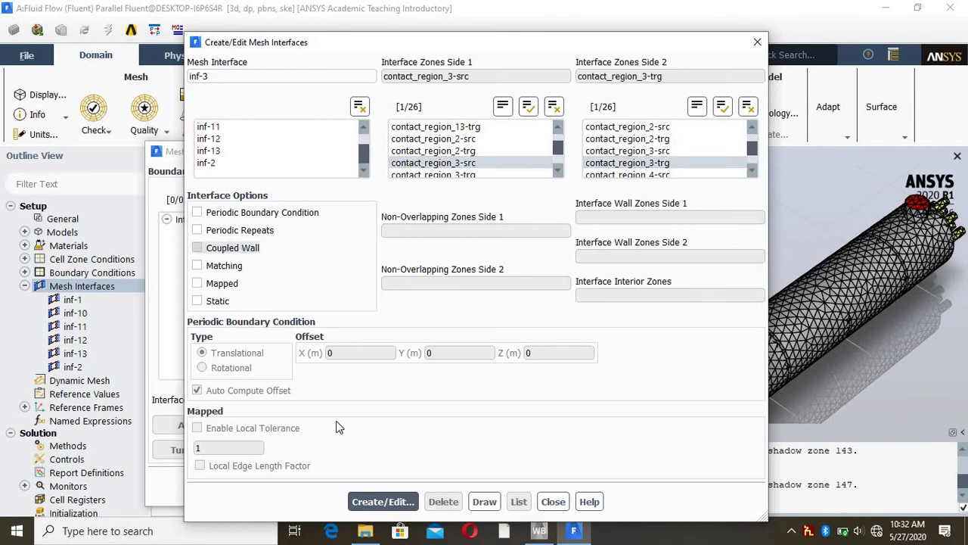
left_click(368, 503)
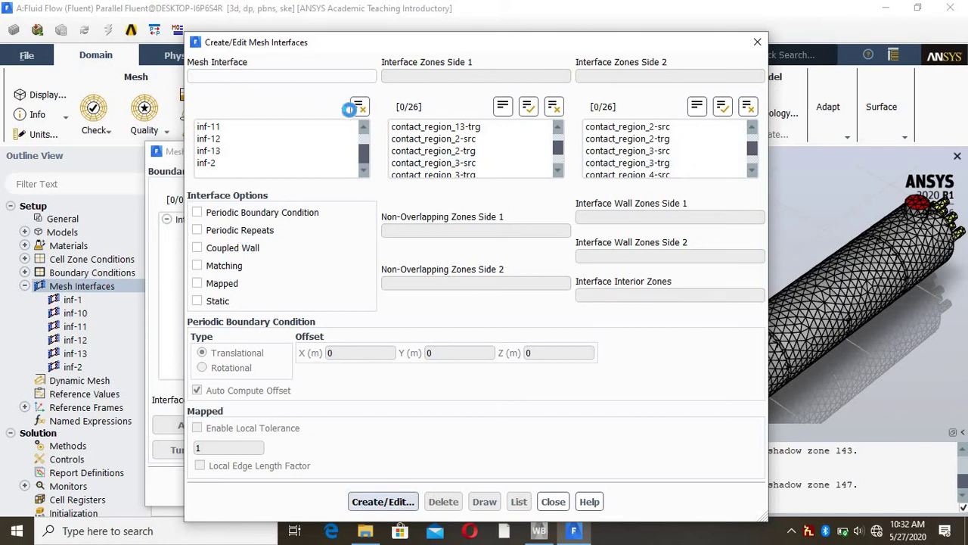
left_click(245, 75)
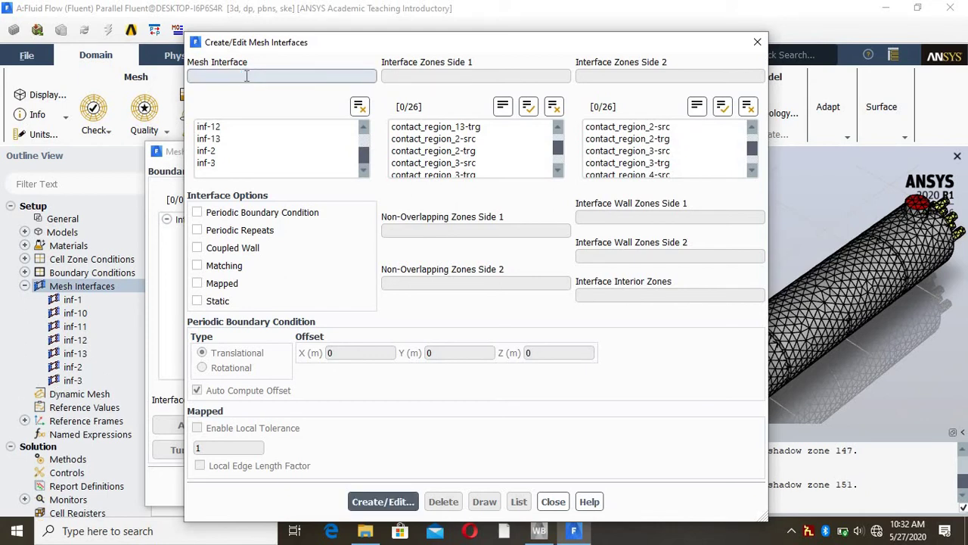
Step: Create coupled-wall interface inf-4 pairing contact_region_4-src with contact_region_4-trg
type("inf")
left_click(560, 172)
left_click(560, 173)
left_click(560, 173)
left_click(559, 173)
left_click(559, 173)
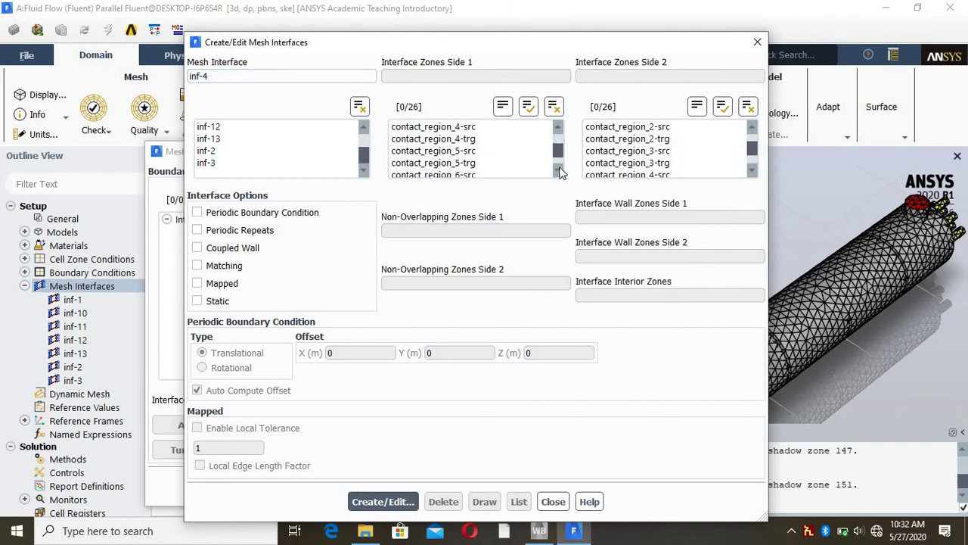
left_click(504, 127)
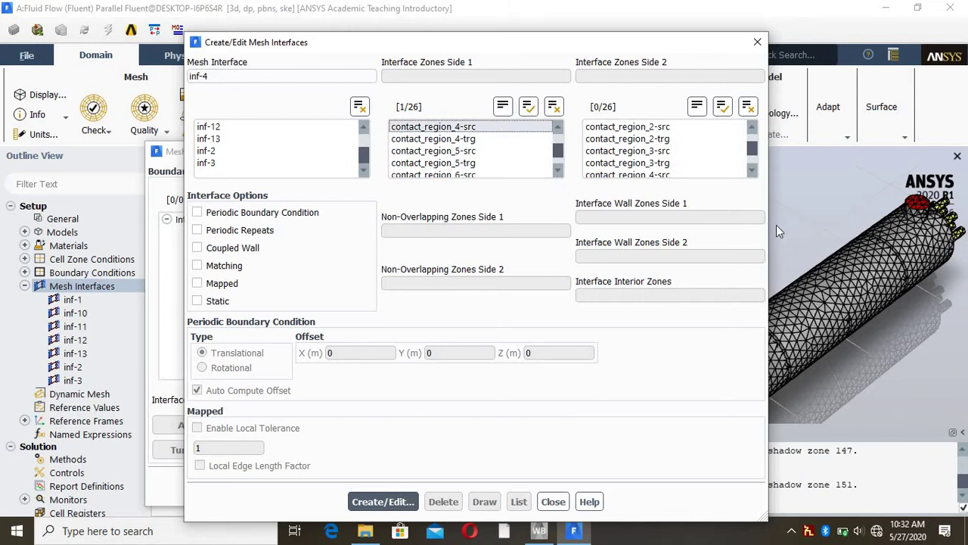
left_click(753, 171)
left_click(753, 170)
left_click(753, 170)
left_click(753, 170)
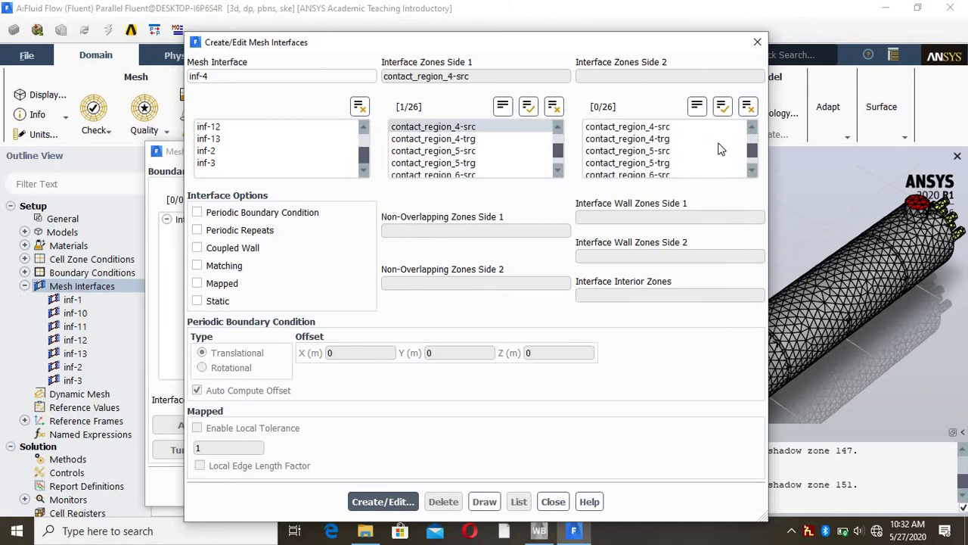
left_click(699, 138)
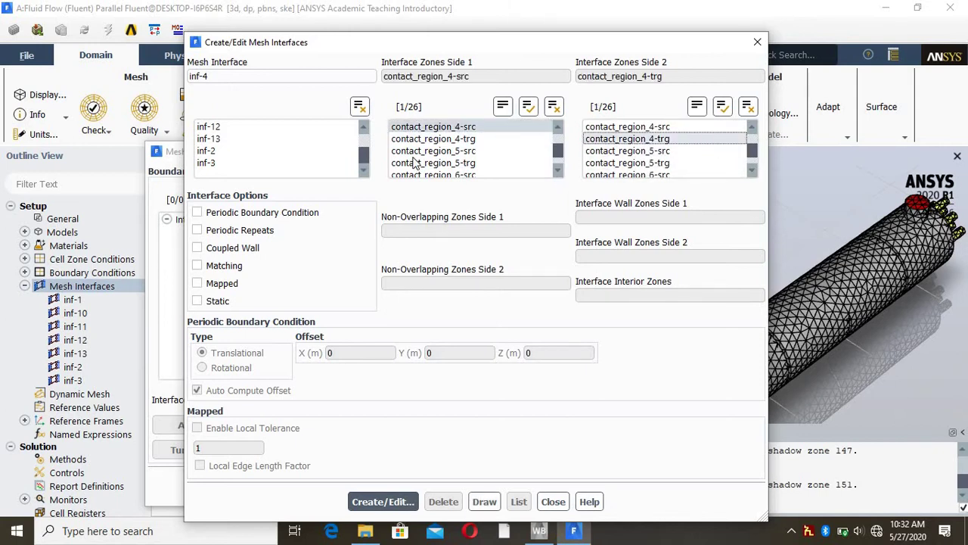
left_click(245, 252)
left_click(364, 501)
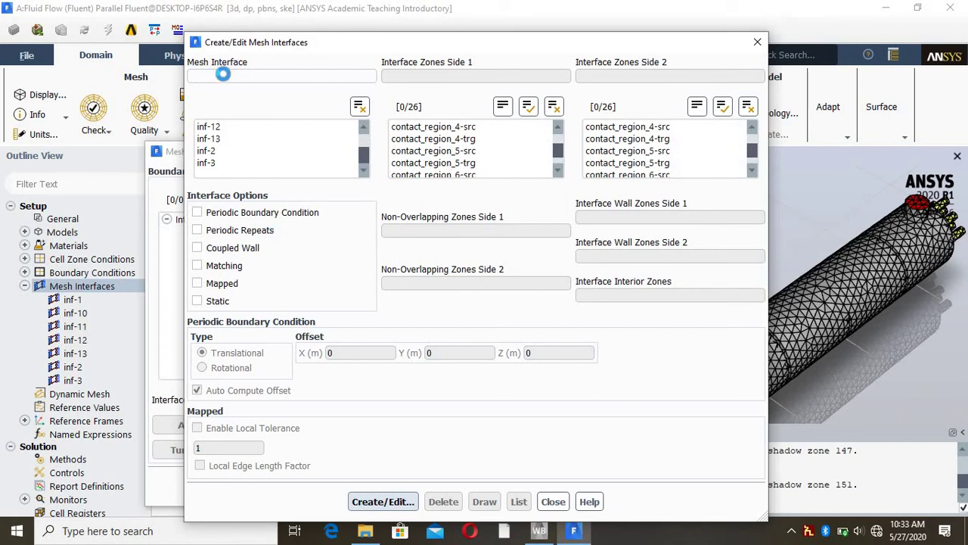
Step: Create coupled-wall interface inf-5 pairing contact_region_5-src with contact_region_5-trg
left_click(223, 73)
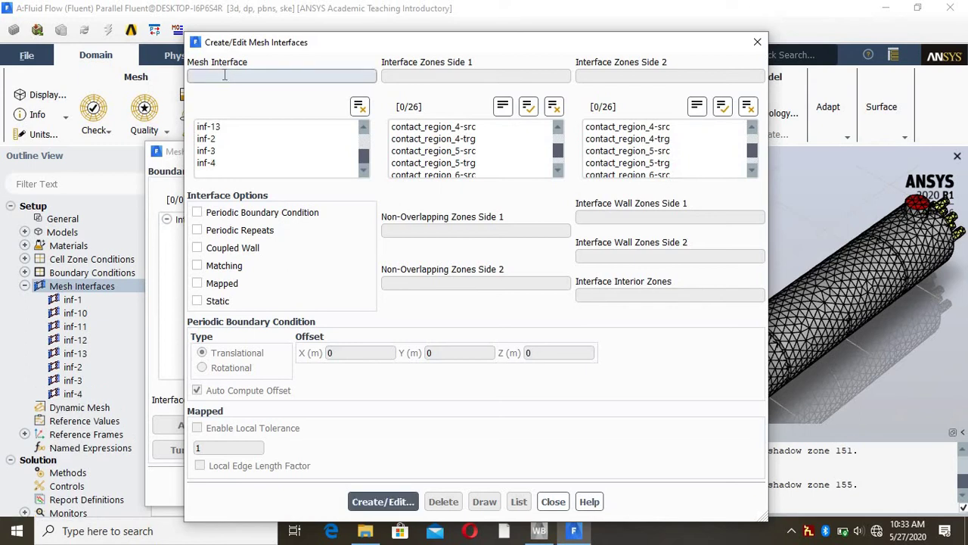
type("inf-5")
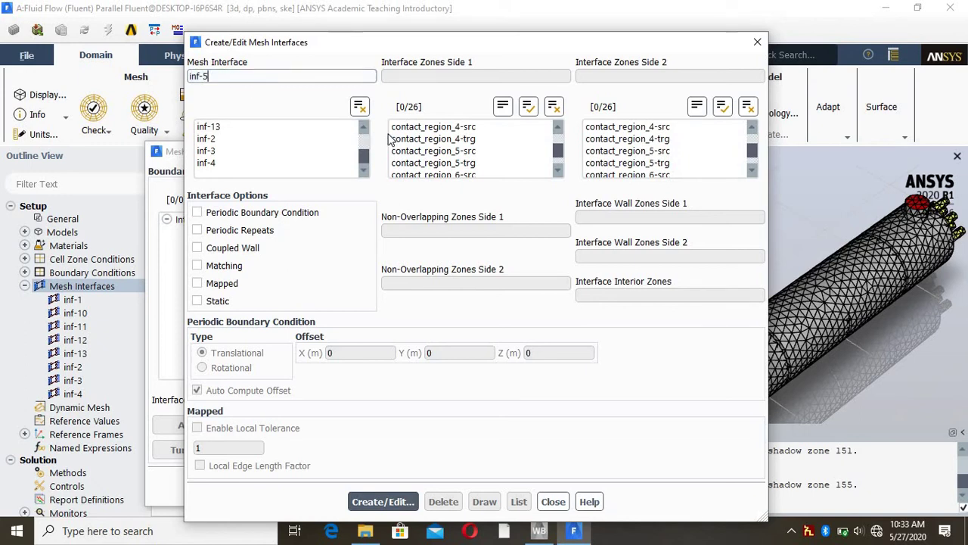
left_click(473, 151)
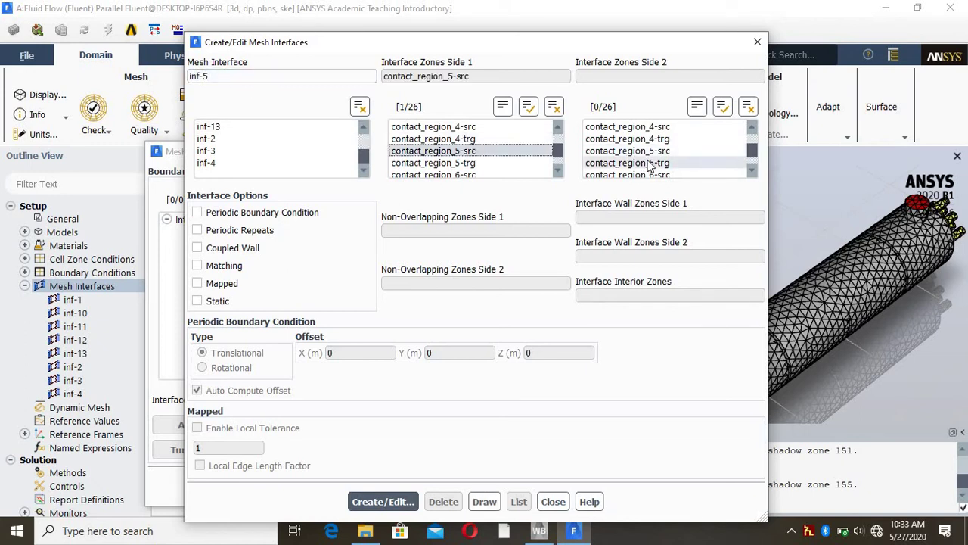
left_click(625, 164)
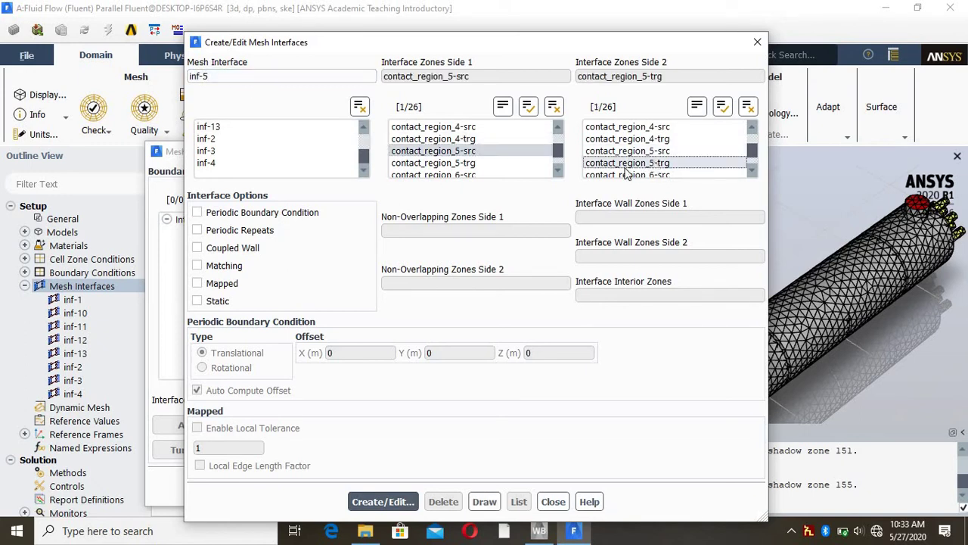
left_click(197, 249)
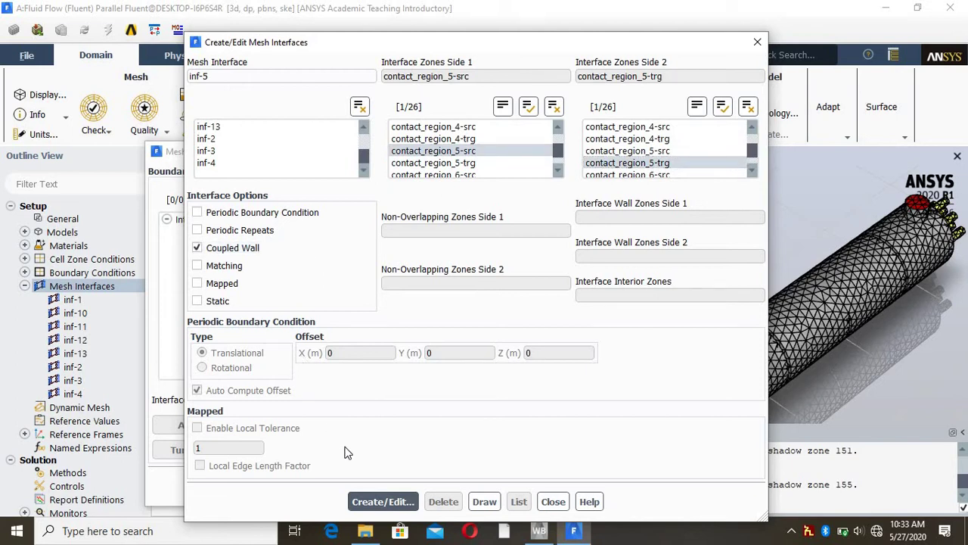
left_click(361, 502)
left_click(362, 502)
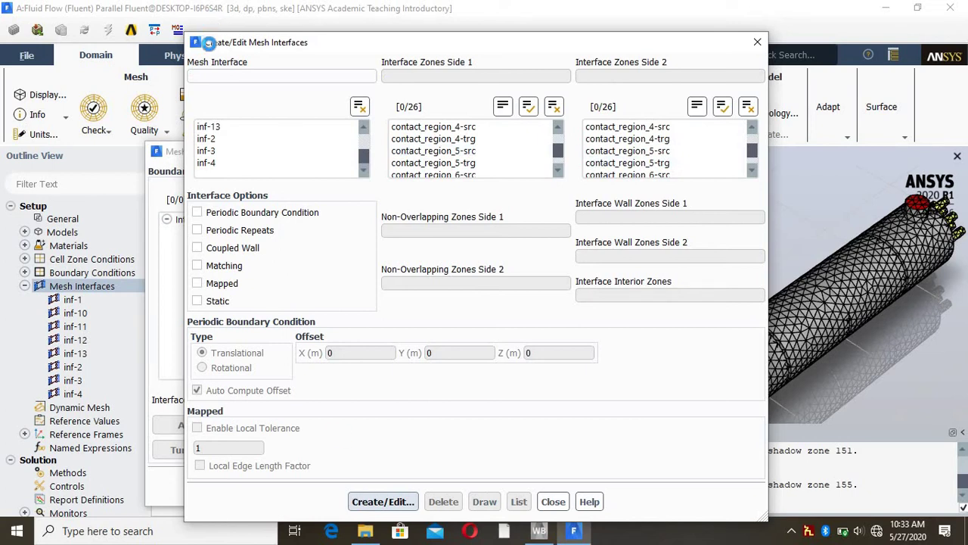
Step: Create coupled-wall interface inf-6 pairing contact_region_6-src with contact_region_6-trg
left_click(217, 74)
left_click(222, 77)
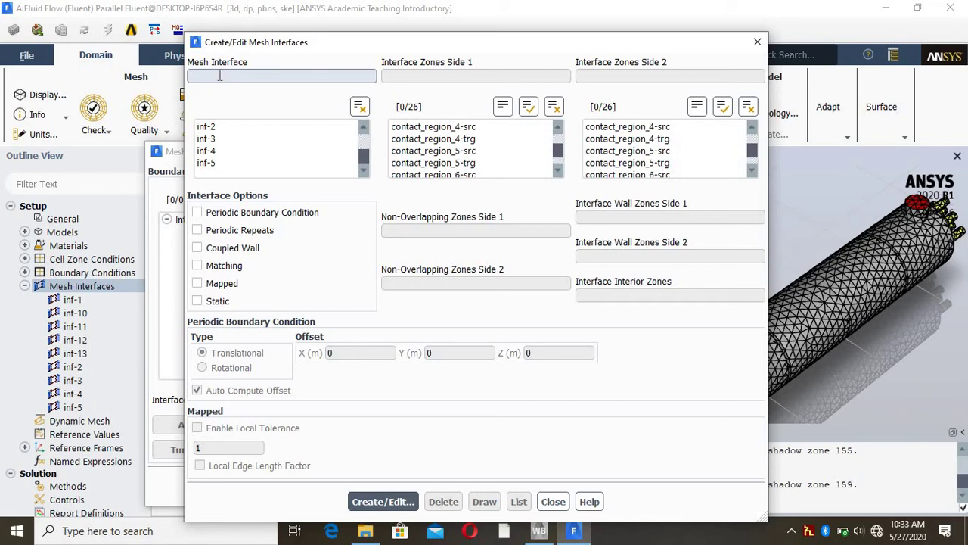
type("inf-6")
left_click(470, 173)
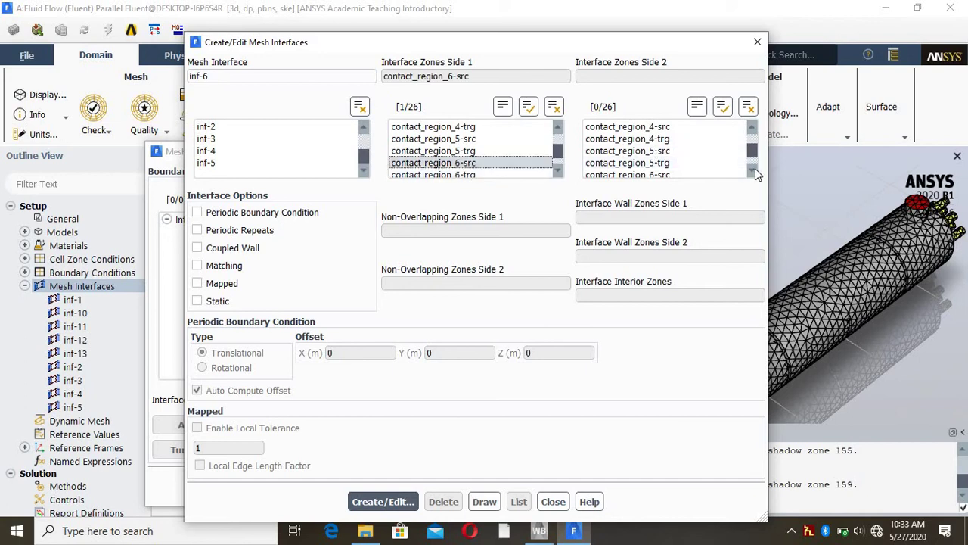
scroll(755, 174, "down", 4)
left_click(679, 138)
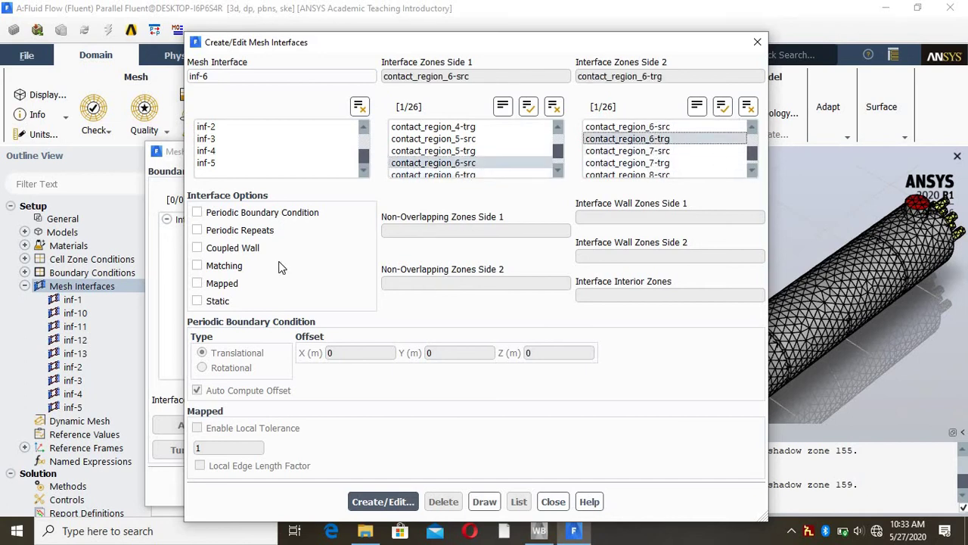
left_click(198, 247)
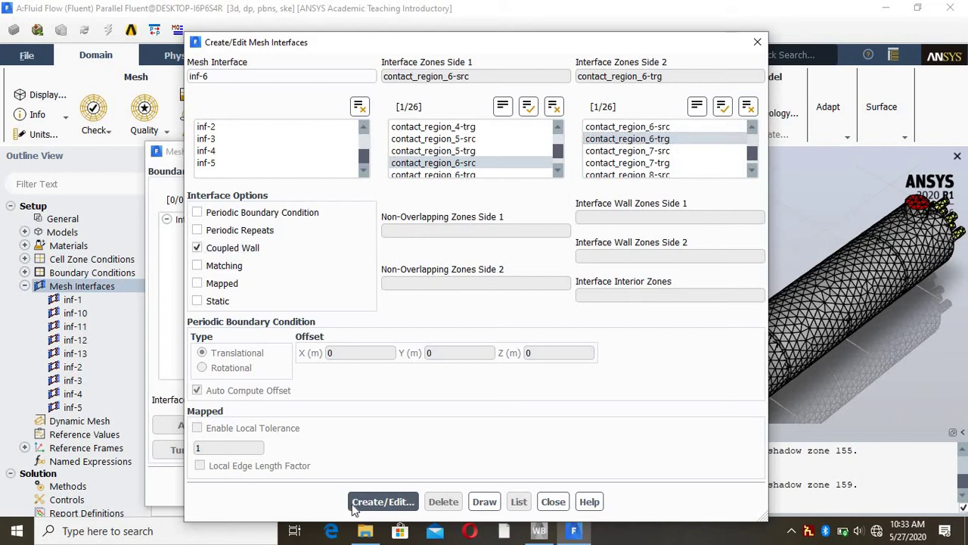
left_click(377, 503)
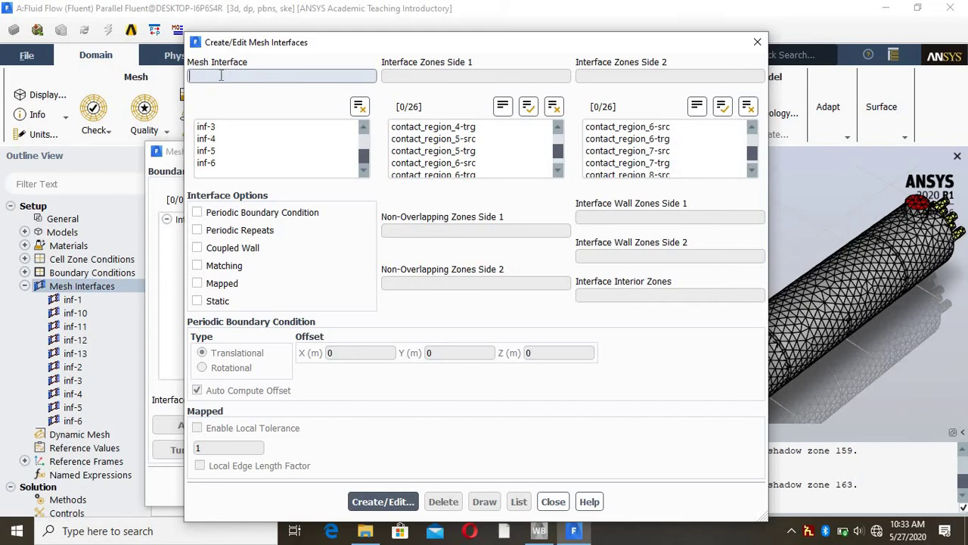
Step: Create coupled-wall interface inf-7 pairing contact_region_7-src with contact_region_7-trg
type("inf-7")
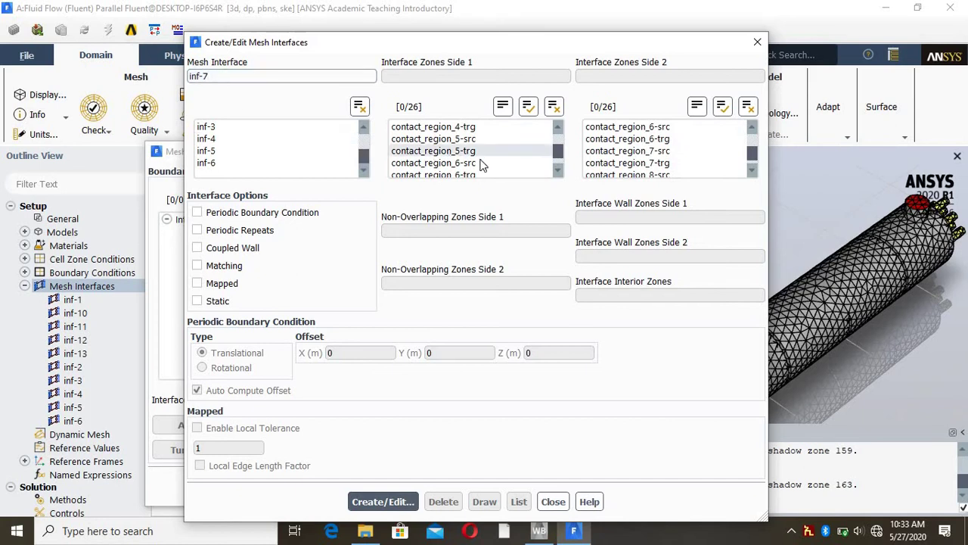
scroll(484, 155, "down", 1)
scroll(492, 151, "down", 2)
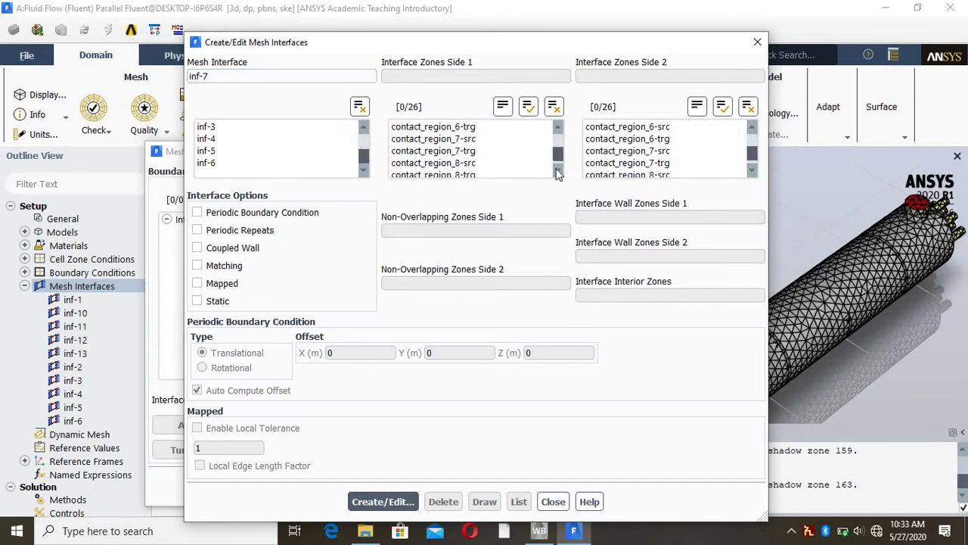
left_click(484, 138)
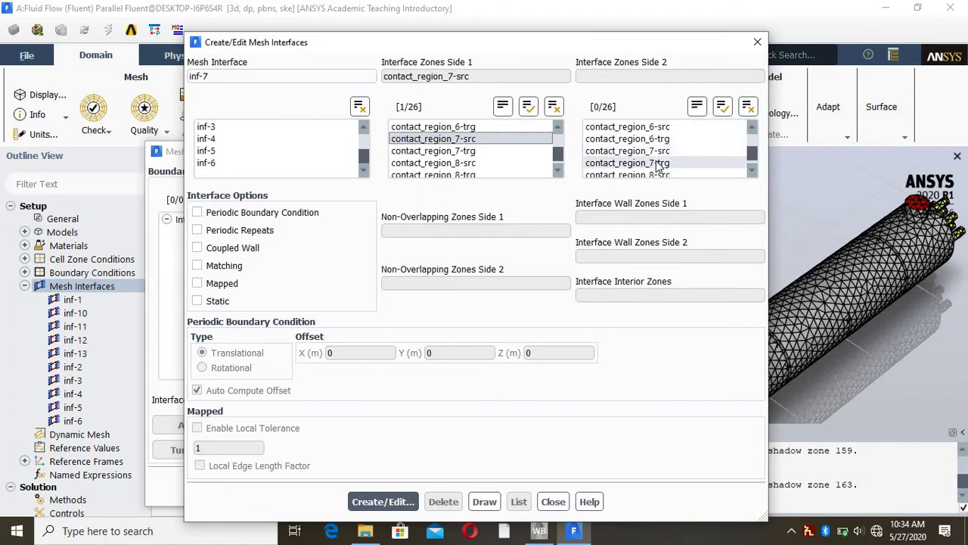
left_click(627, 163)
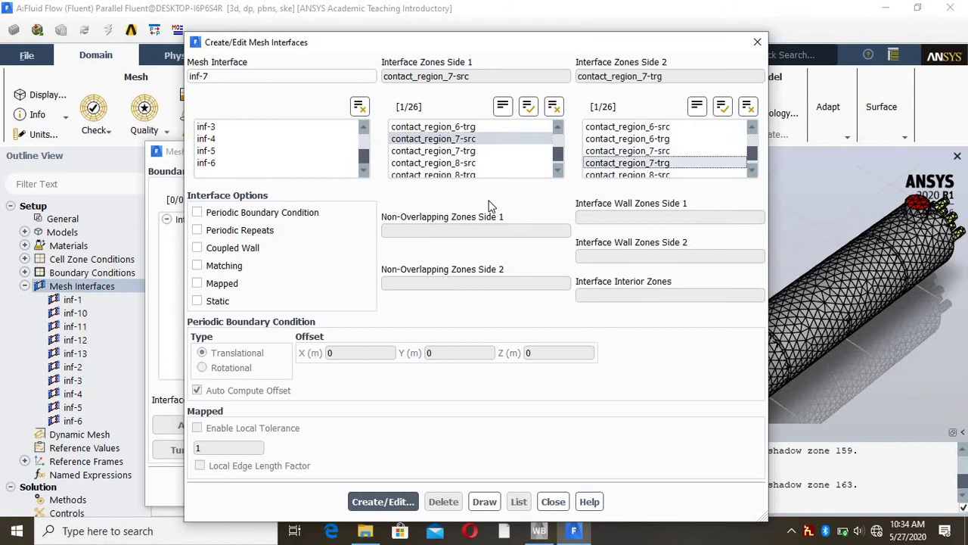
left_click(214, 250)
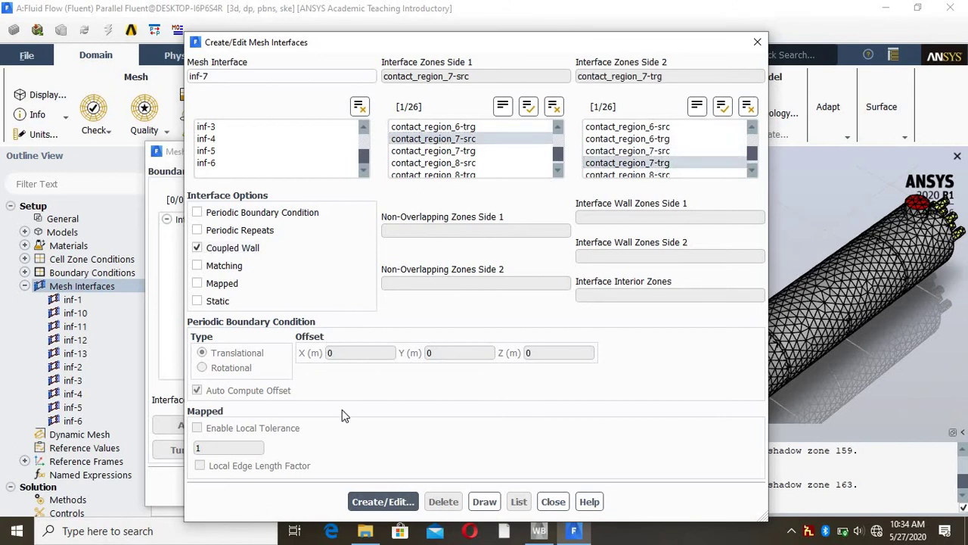
left_click(360, 500)
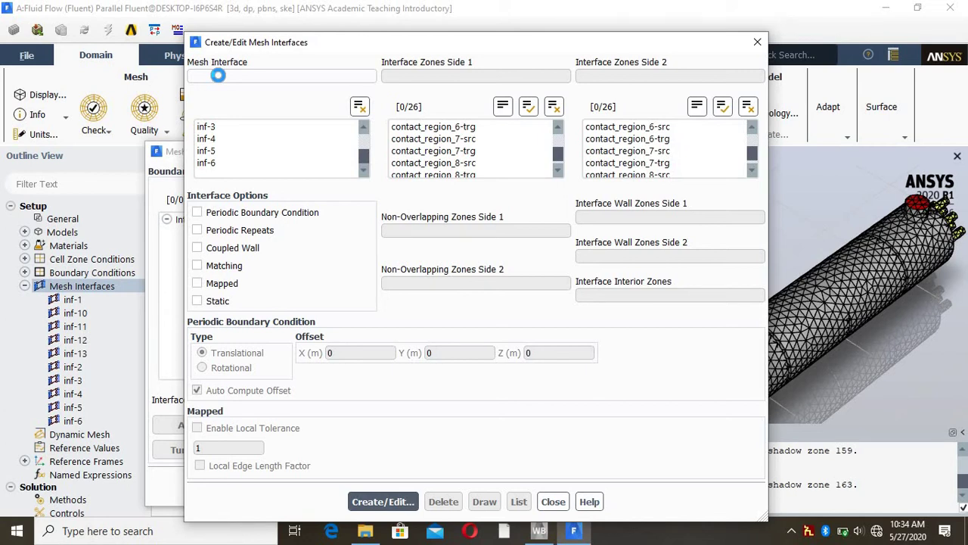
Step: Create coupled-wall interface inf-8 pairing contact_region_8-src with contact_region_8-trg
left_click(218, 76)
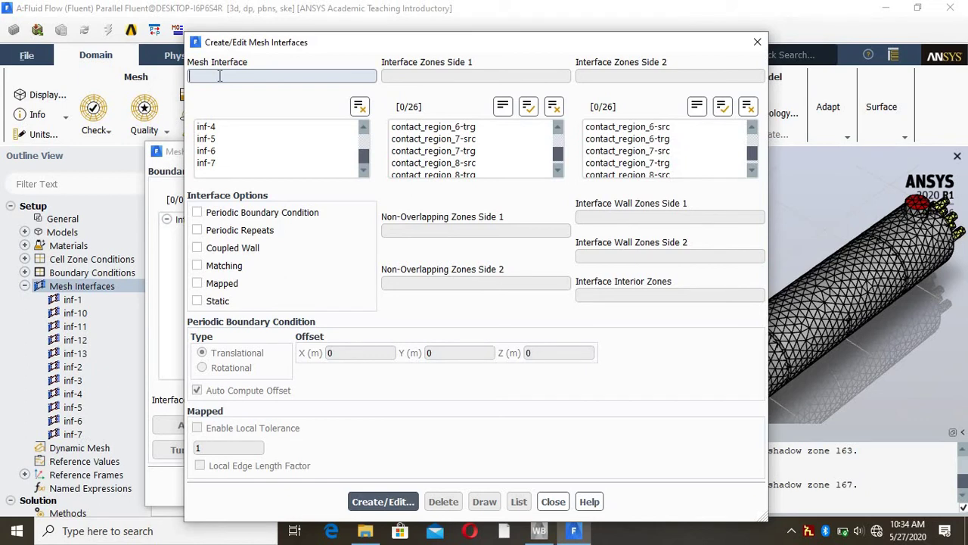
type("inf-")
type("8")
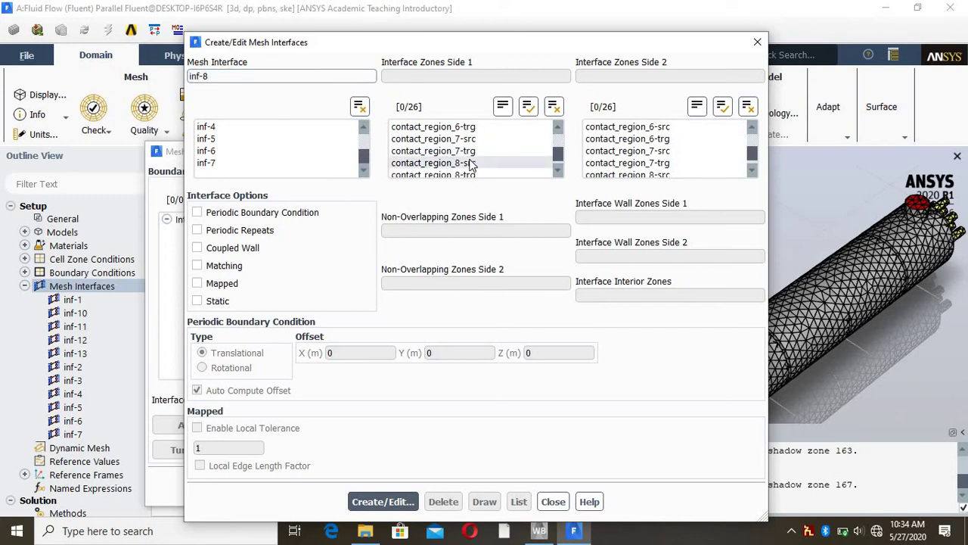
left_click(469, 163)
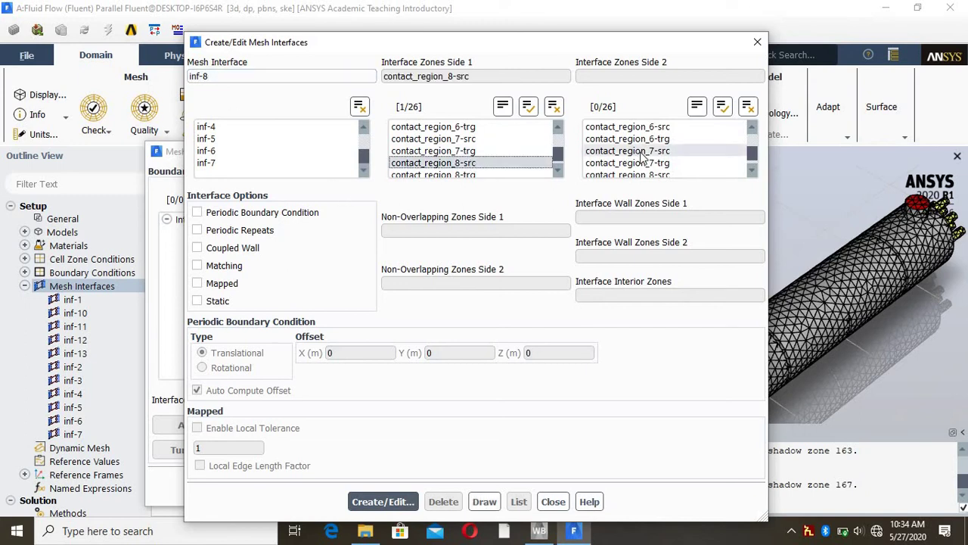
left_click(754, 170)
left_click(754, 170)
left_click(754, 171)
left_click(754, 170)
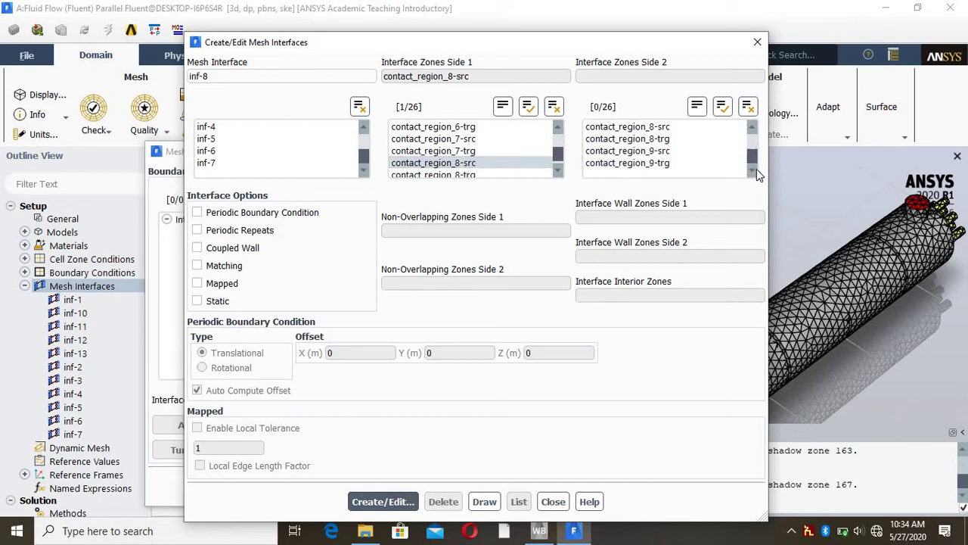
left_click(694, 140)
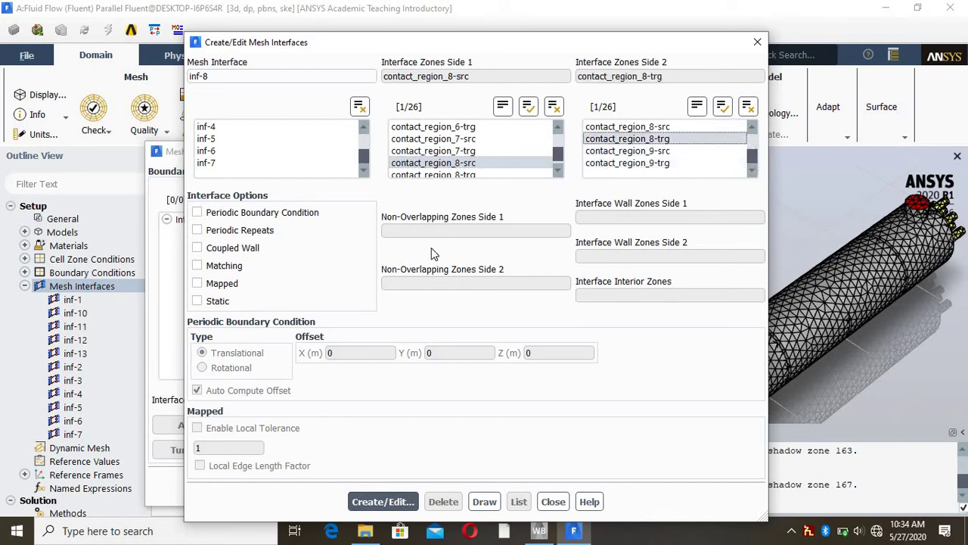
left_click(248, 250)
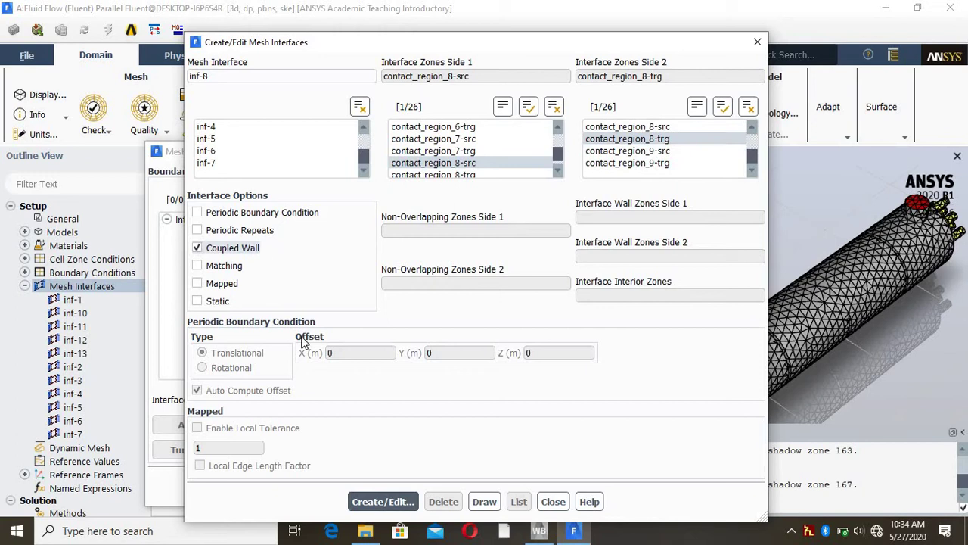
left_click(365, 497)
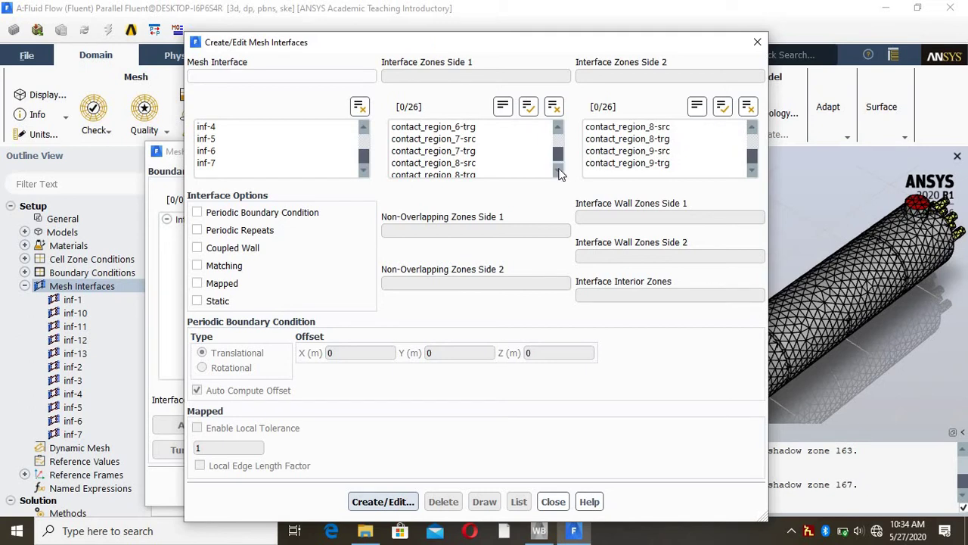
scroll(558, 168, "down", 3)
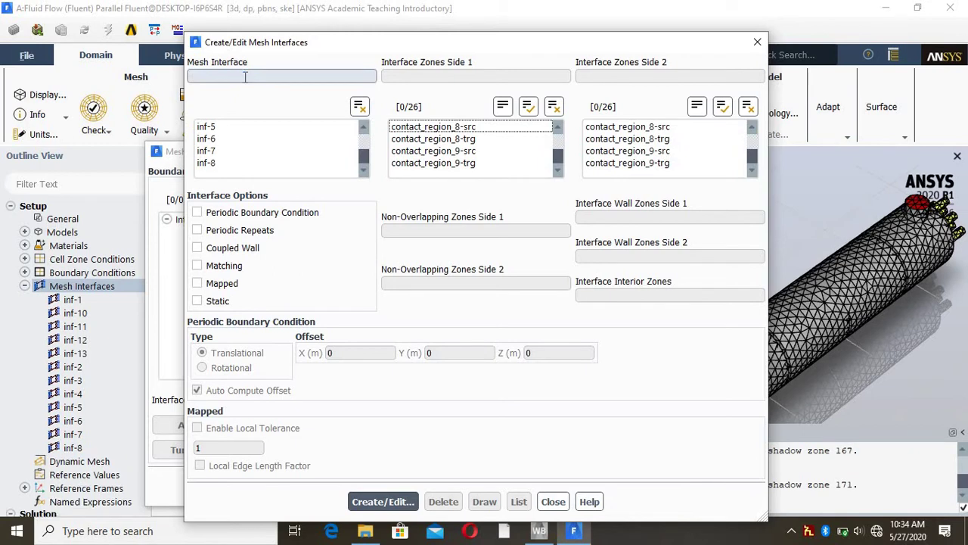
Step: Create coupled-wall interface inf-9 from contact_region_9-src and -trg, then close the editor
left_click(245, 77)
type("inf-9")
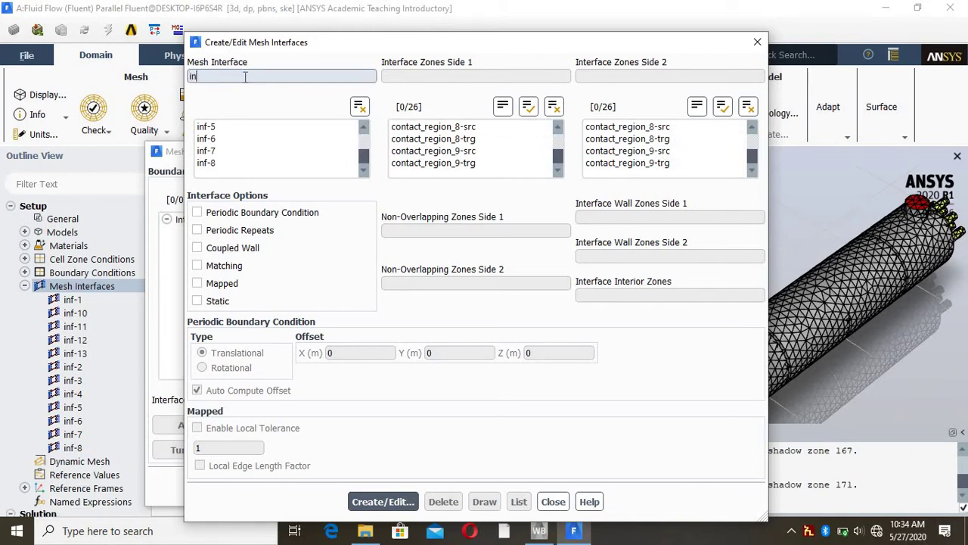
left_click(446, 150)
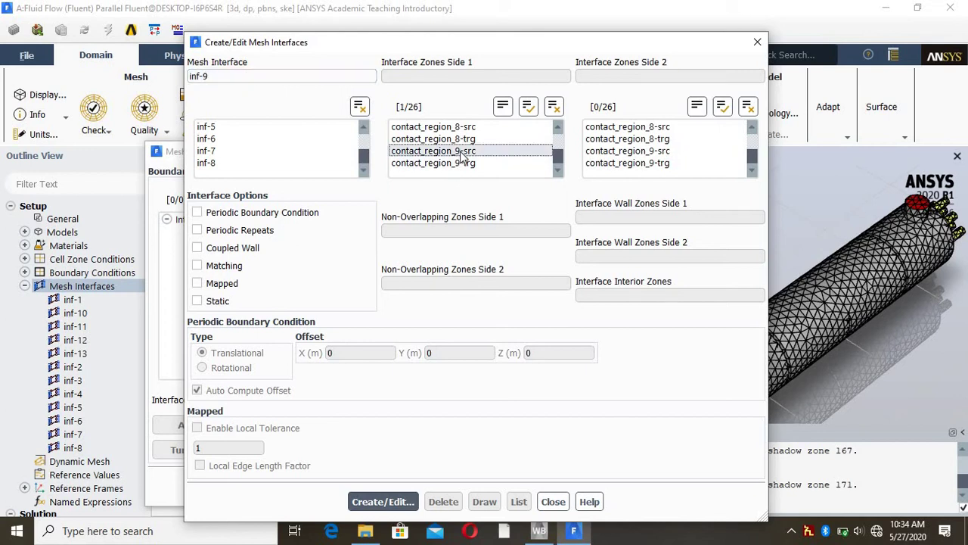
left_click(627, 162)
left_click(224, 249)
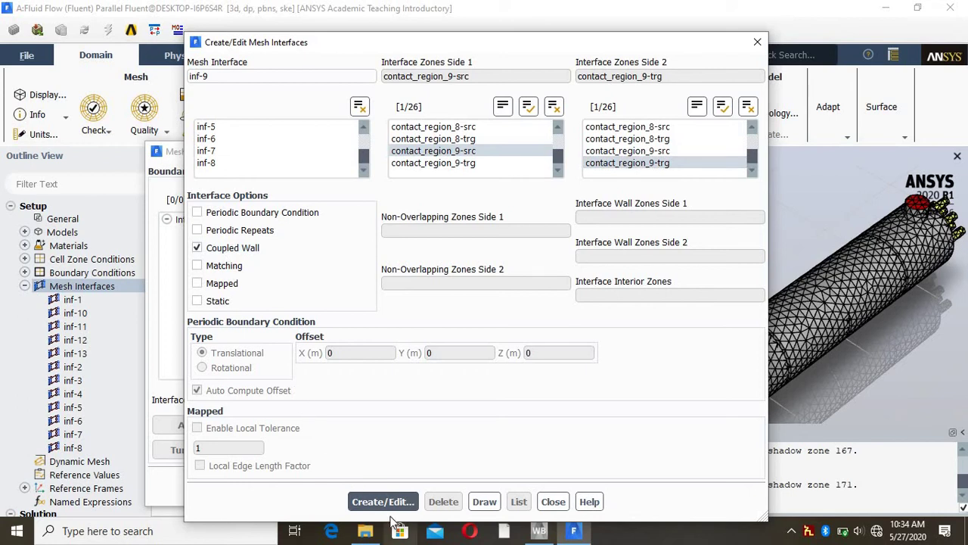
left_click(370, 498)
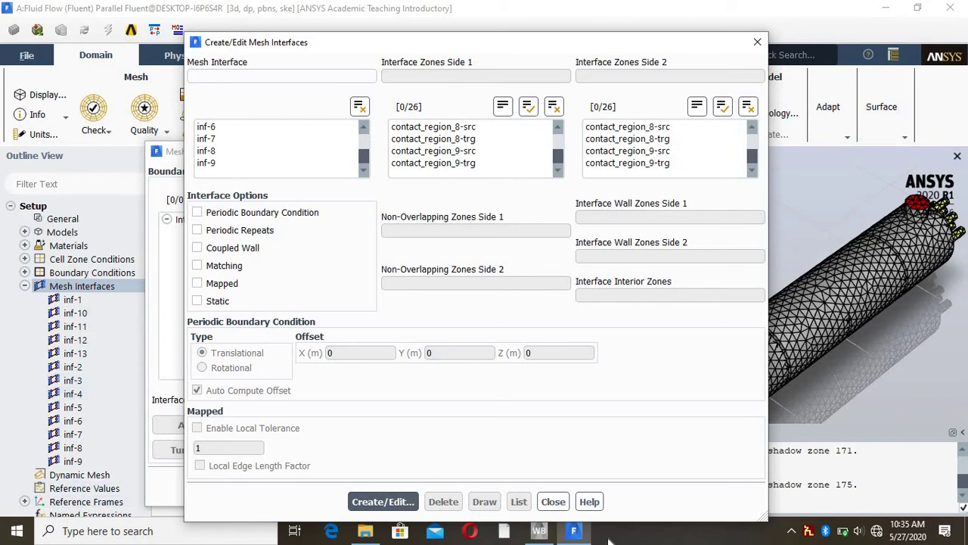
left_click(559, 502)
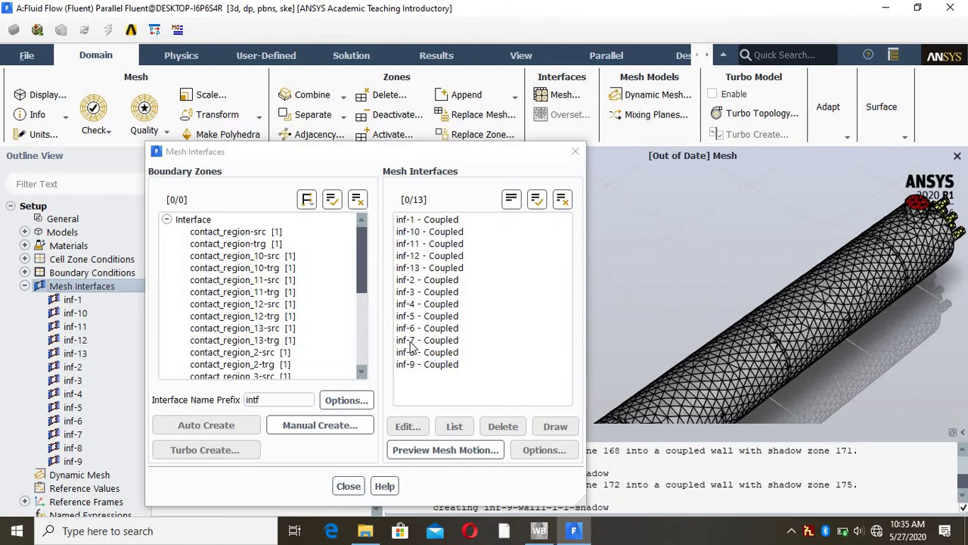
Step: Close the Mesh Interfaces window, collapse its outline branch, and view the disabled Dynamic Mesh page
left_click(346, 486)
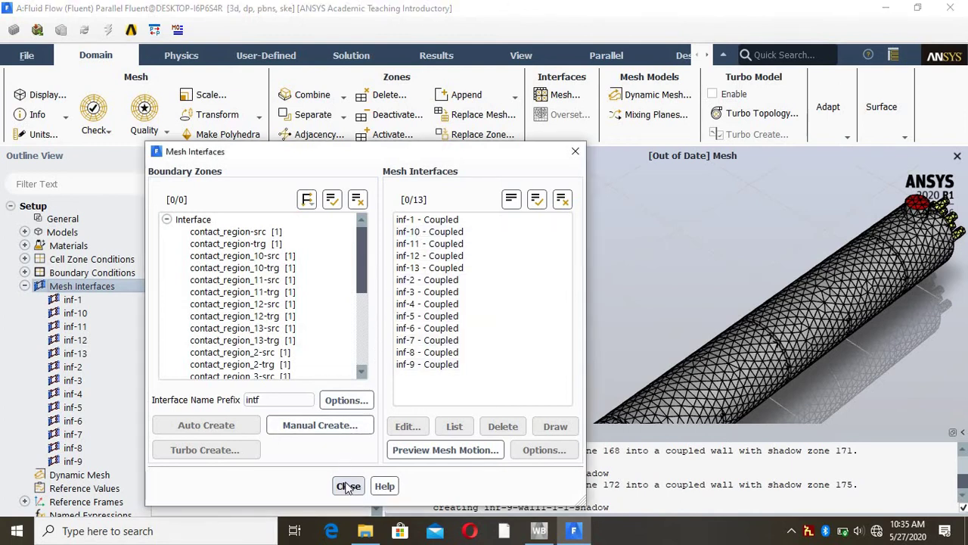
left_click(25, 286)
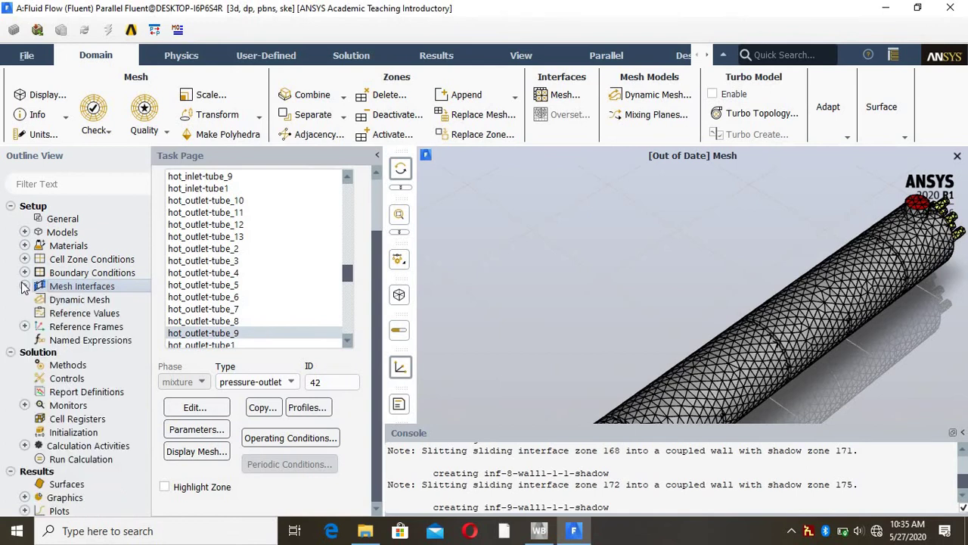
left_click(116, 301)
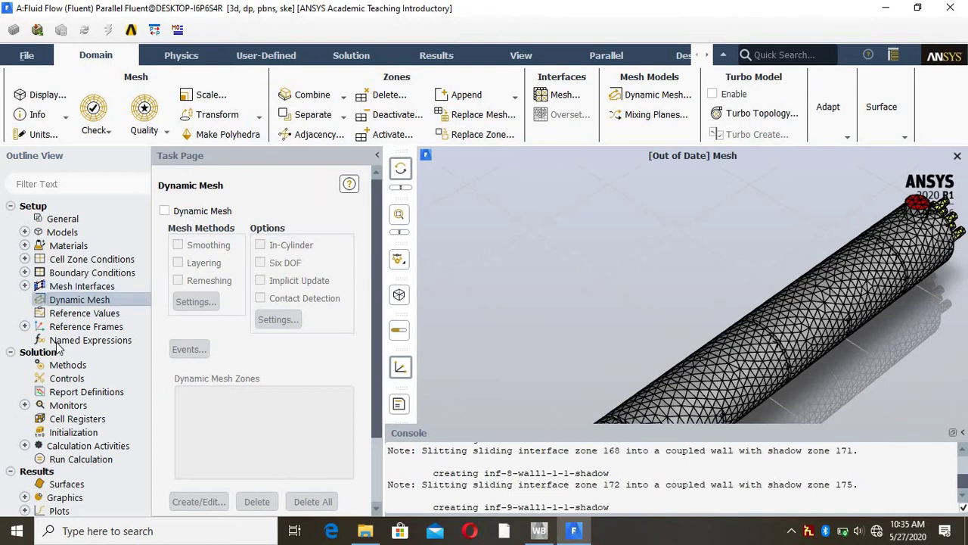
scroll(62, 344, "down", 2)
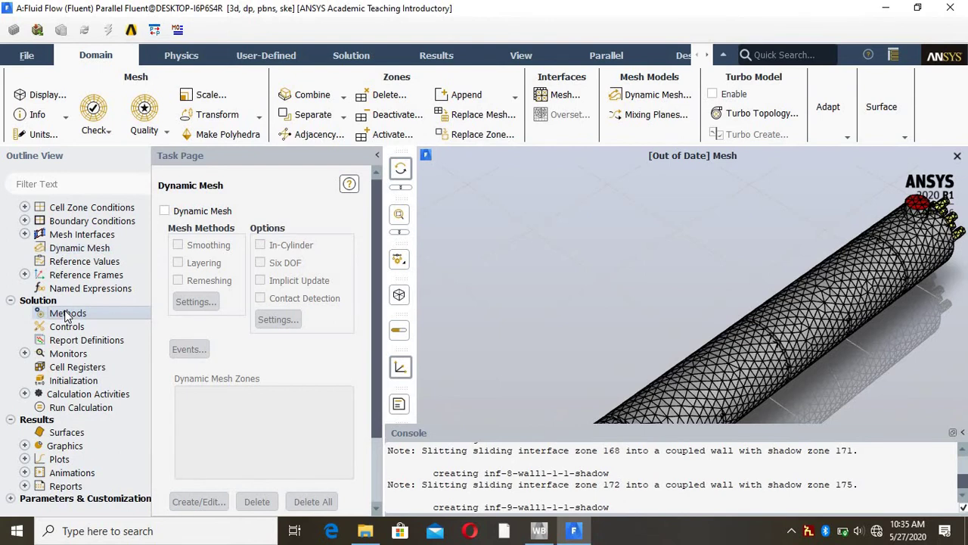
Step: In Solution Methods, keep Coupled scheme, Second Order pressure and Second Order Upwind momentum
left_click(67, 314)
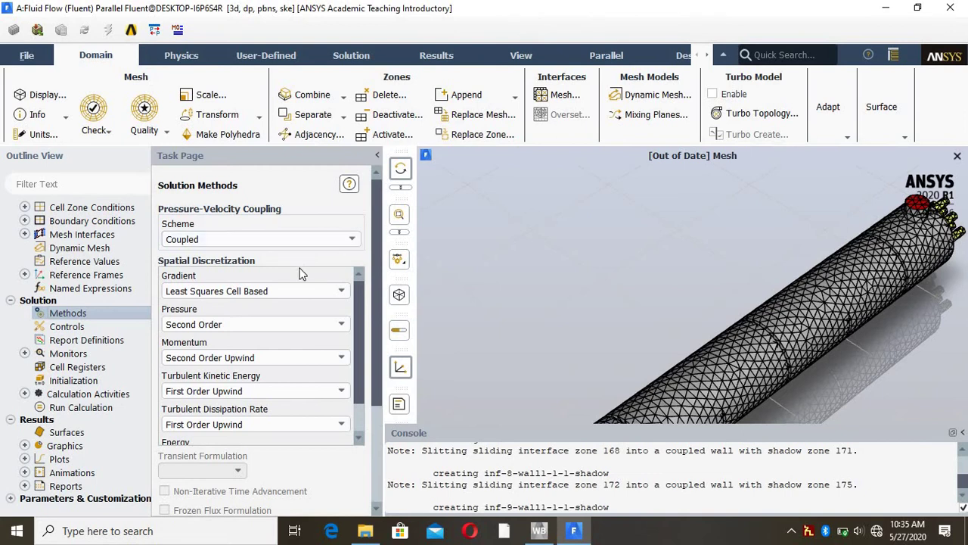
left_click(354, 238)
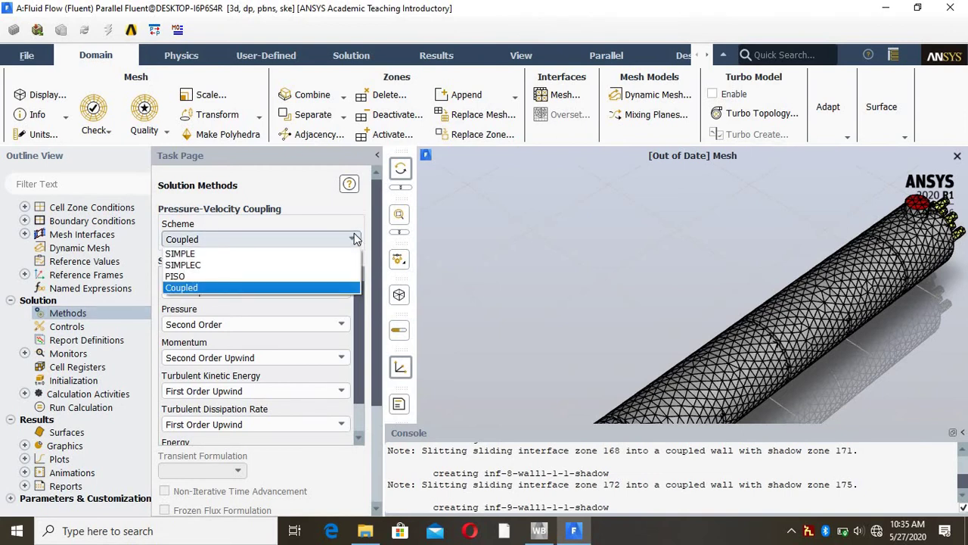
left_click(354, 237)
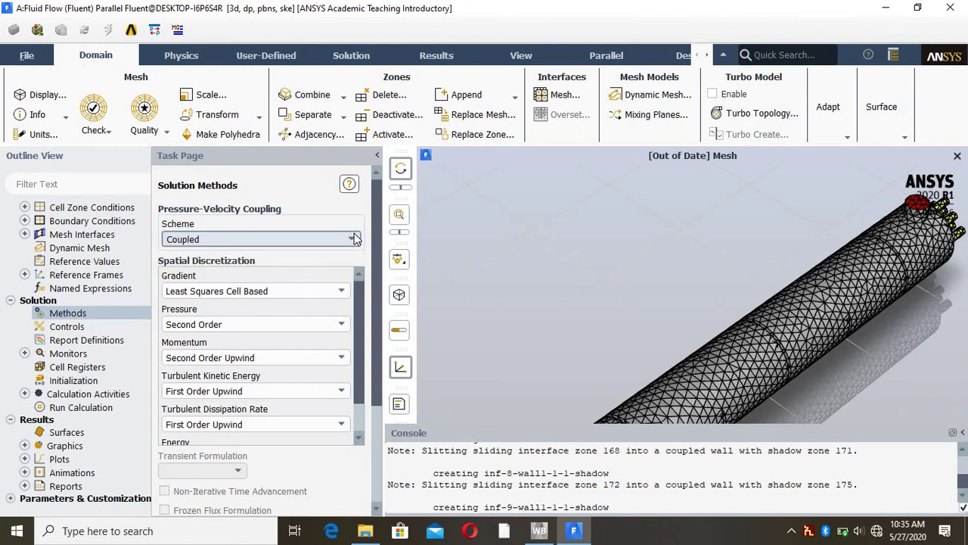
left_click(311, 325)
left_click(311, 325)
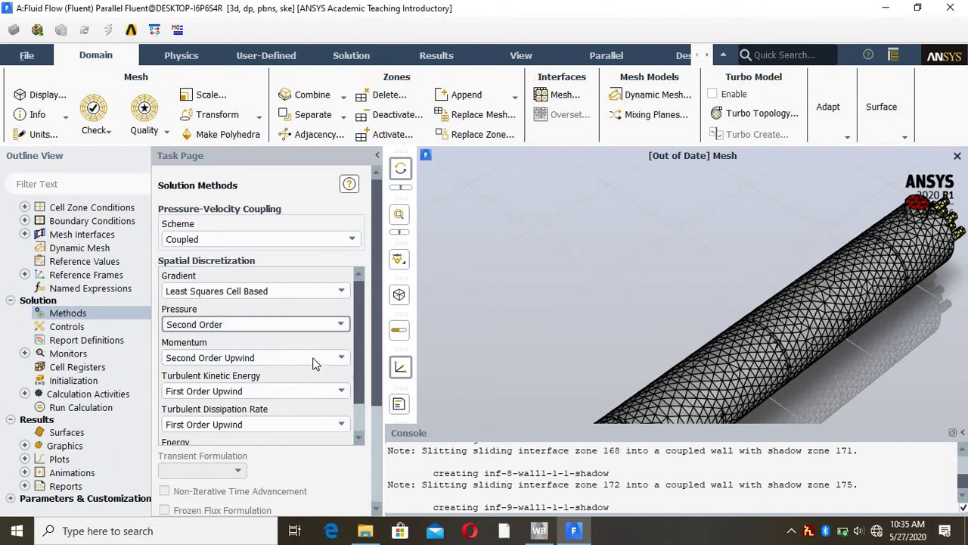
left_click(317, 354)
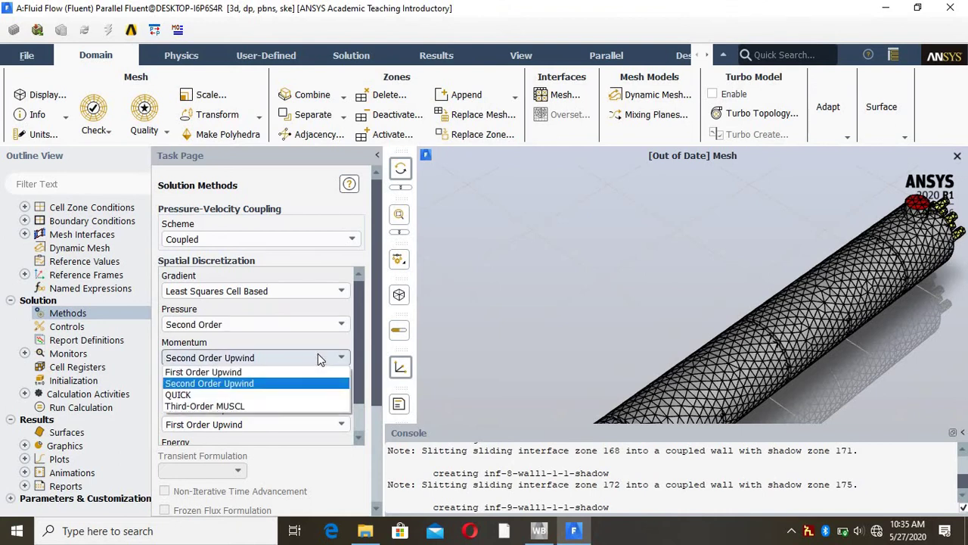
left_click(318, 353)
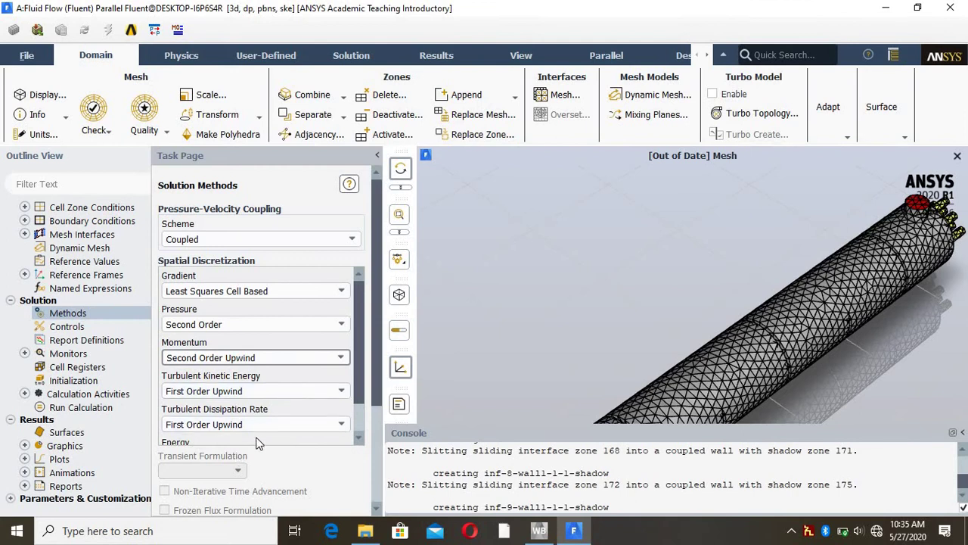
scroll(258, 433, "down", 2)
scroll(259, 433, "down", 3)
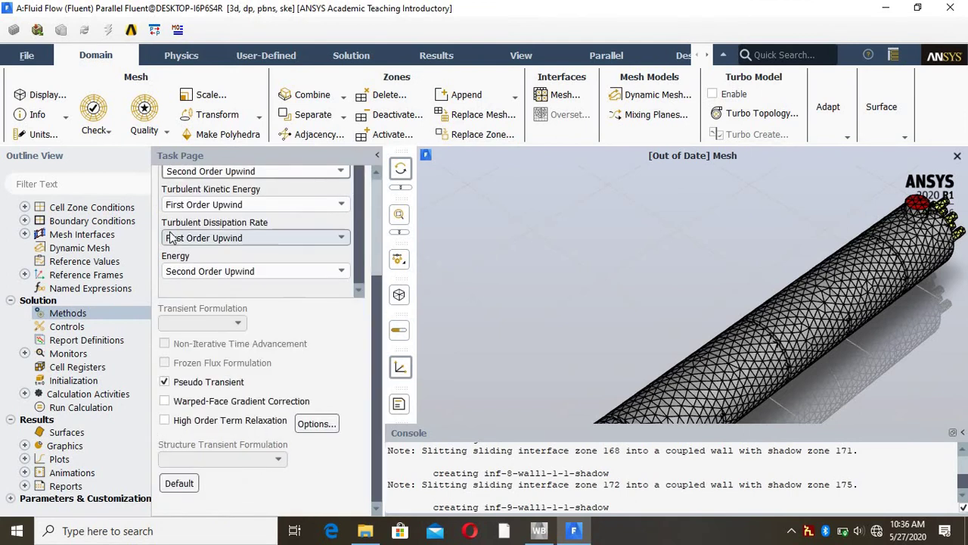
Step: Initialize the flow field with standard defaults: zero velocities, turbulence values 1, temperature 300 K
left_click(85, 382)
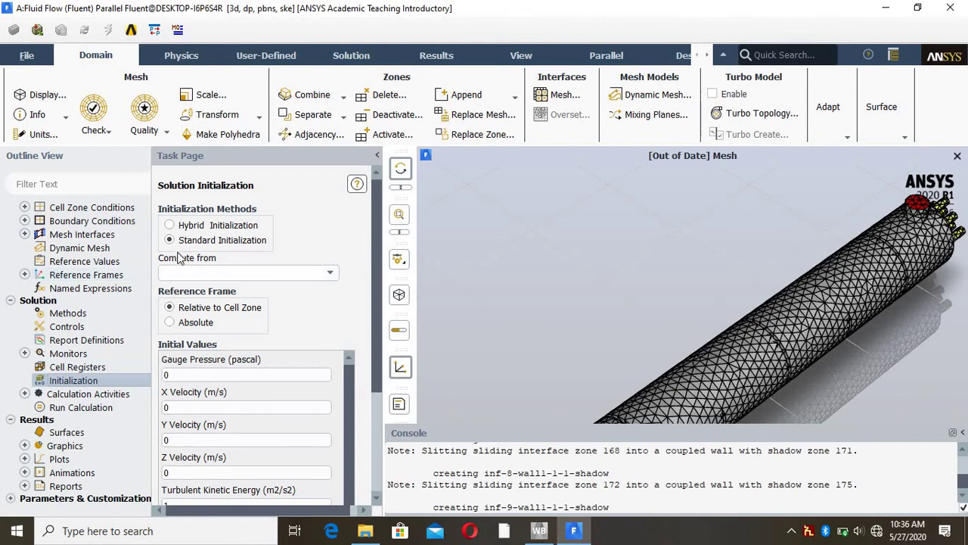
scroll(180, 258, "down", 5)
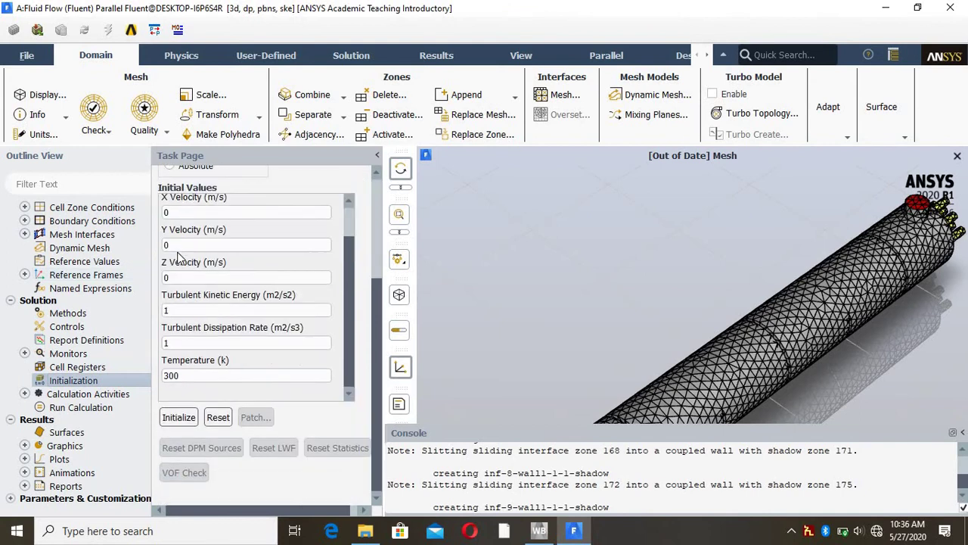
left_click(177, 418)
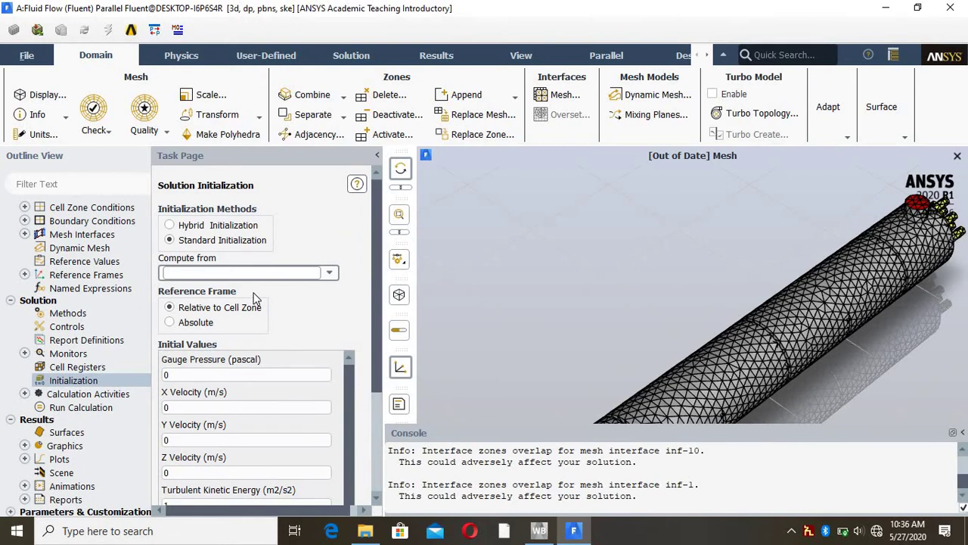
left_click(84, 398)
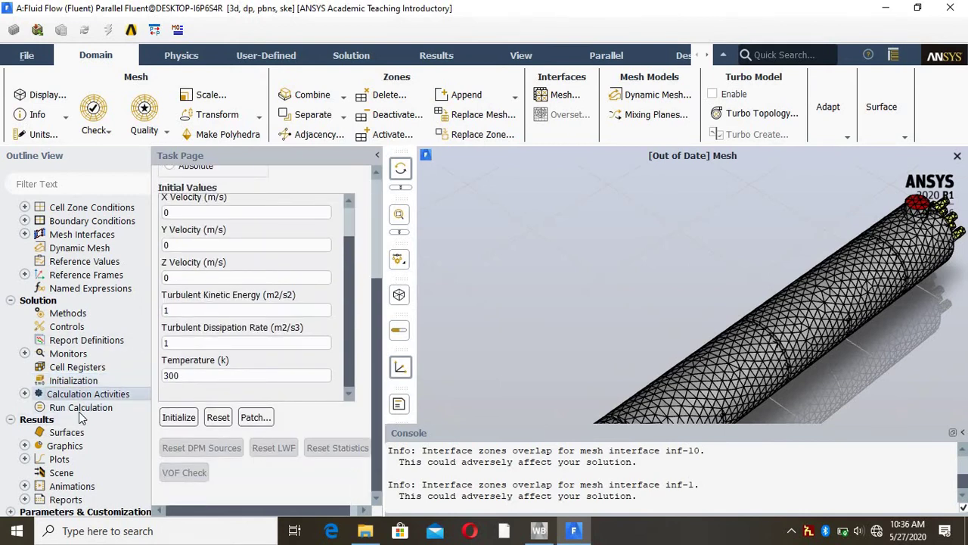
left_click(86, 407)
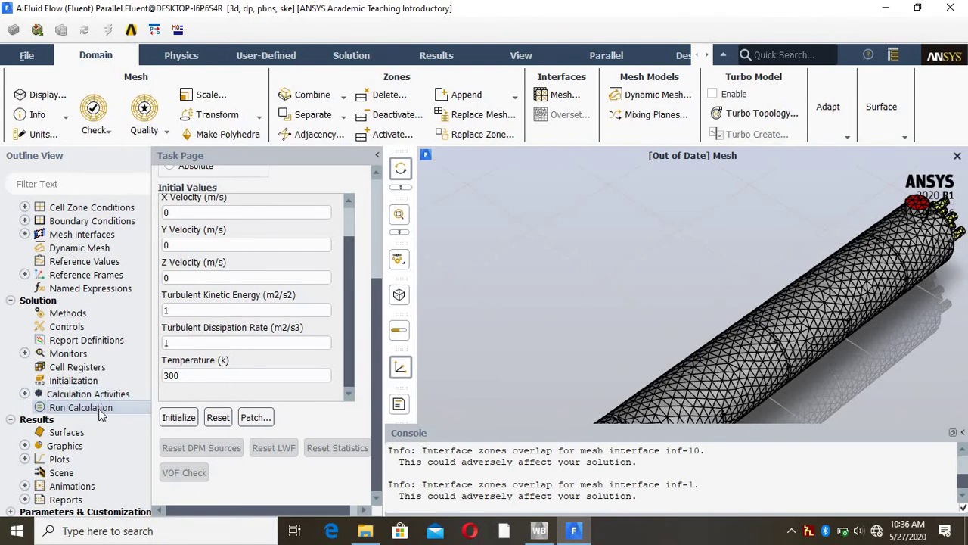
Step: Set Time Scale Factor 60, 10 iterations and Profile Update Interval 0 for the run
double_click(99, 408)
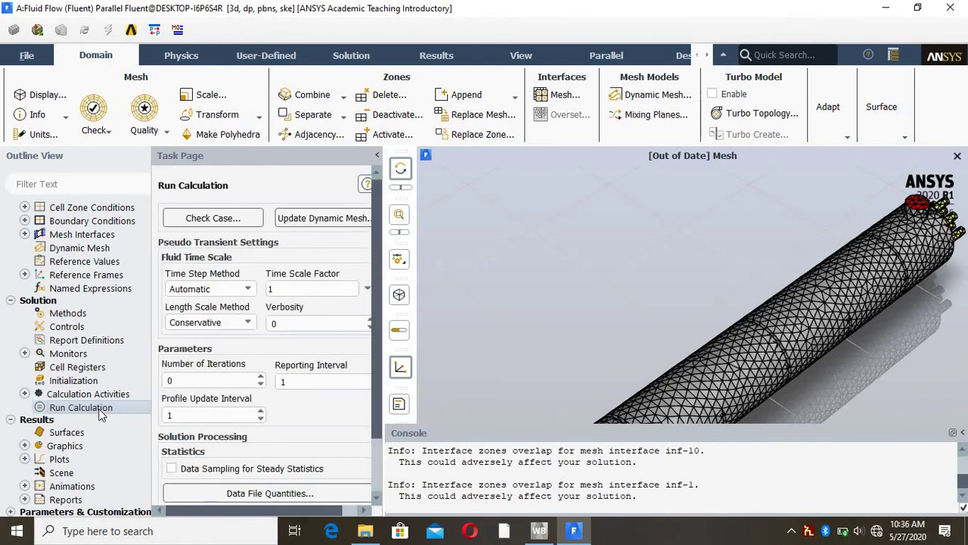
mouse_move(311, 288)
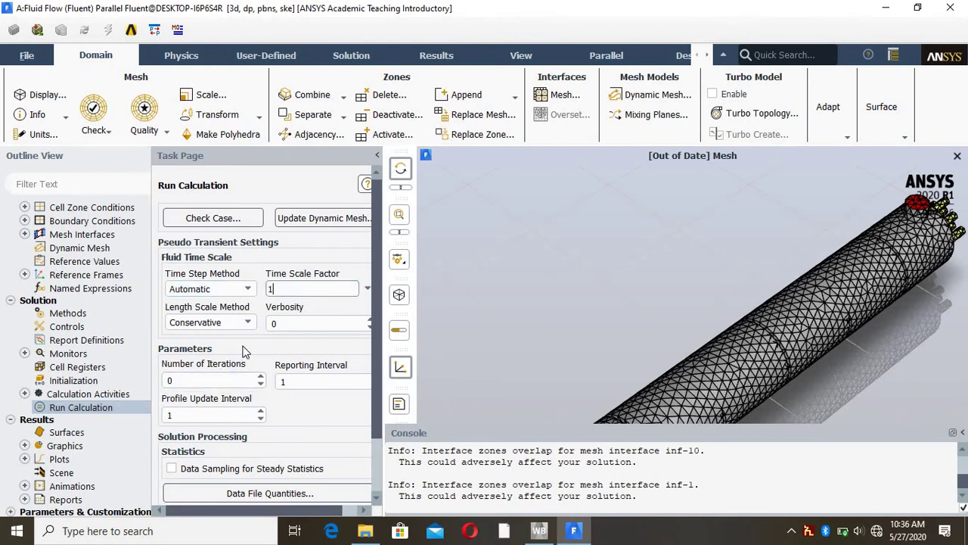
key("BackSpace")
type("60")
left_click(186, 377)
double_click(170, 380)
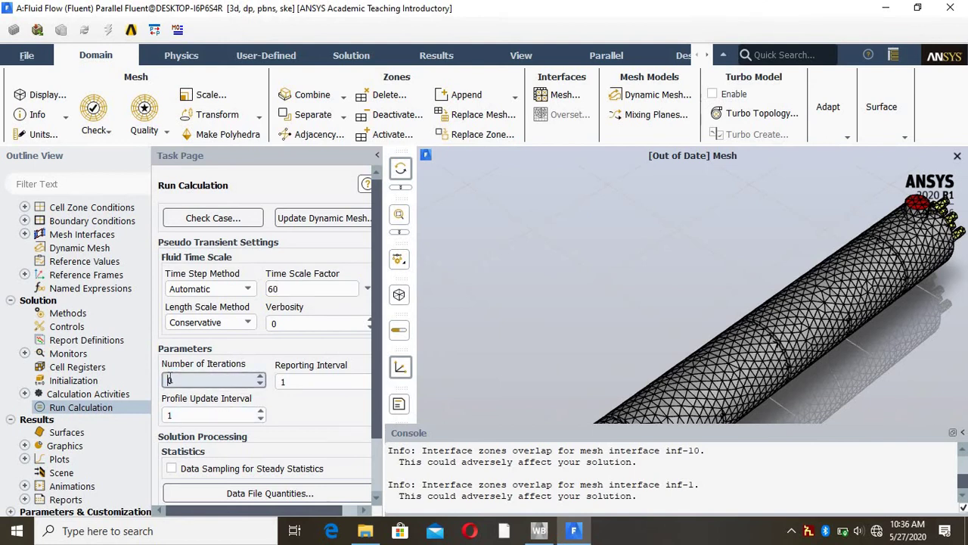
type("100")
key("BackSpace")
double_click(193, 414)
type("0")
scroll(295, 408, "down", 1)
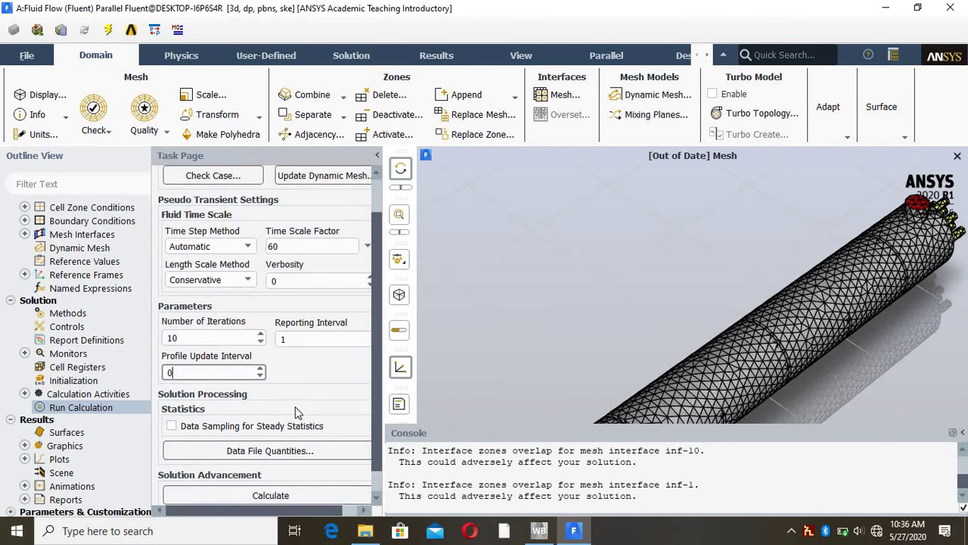
scroll(295, 394, "down", 1)
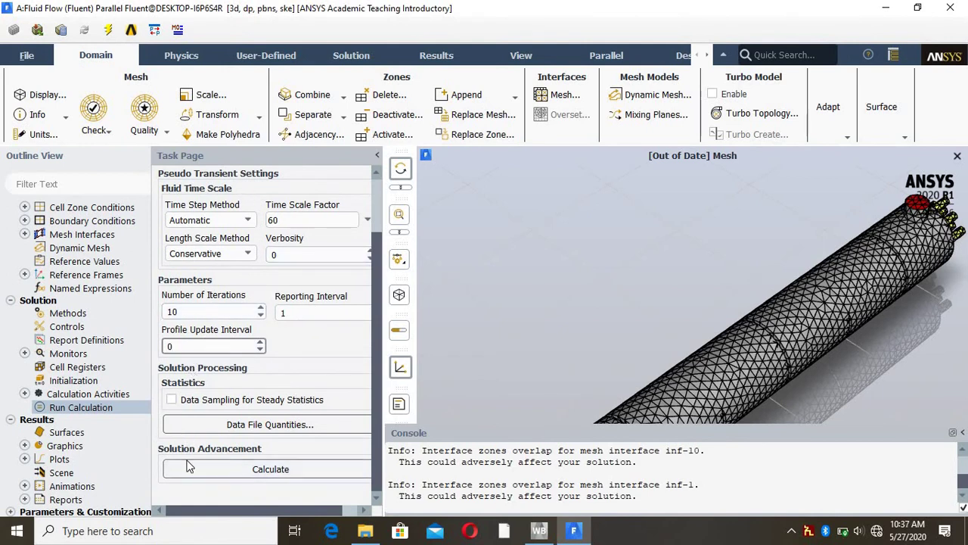
Step: Calculate the 10 iterations until Fluent reports Calculation complete with residuals plotted
left_click(232, 469)
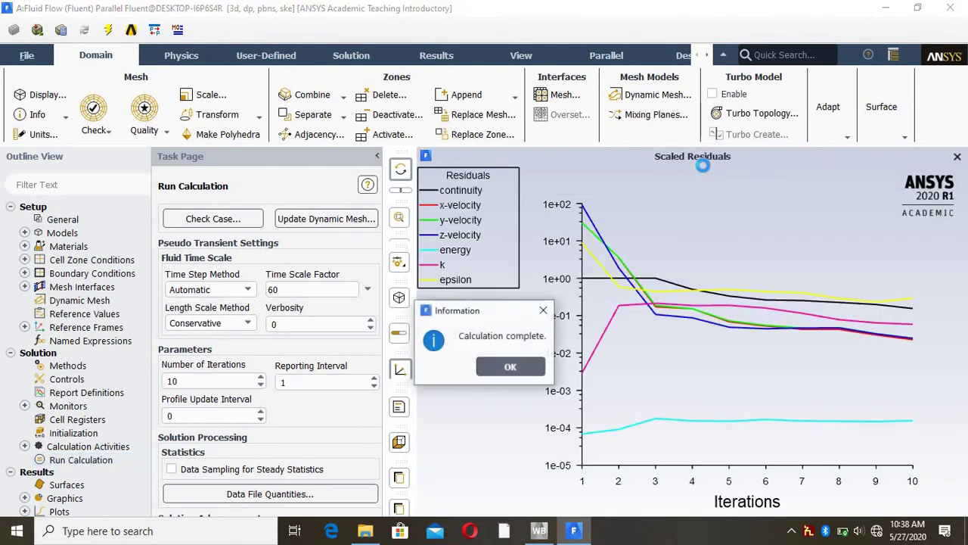
Step: Dismiss the completion message and set 100 iterations with a Time Scale Factor of 10
left_click(507, 368)
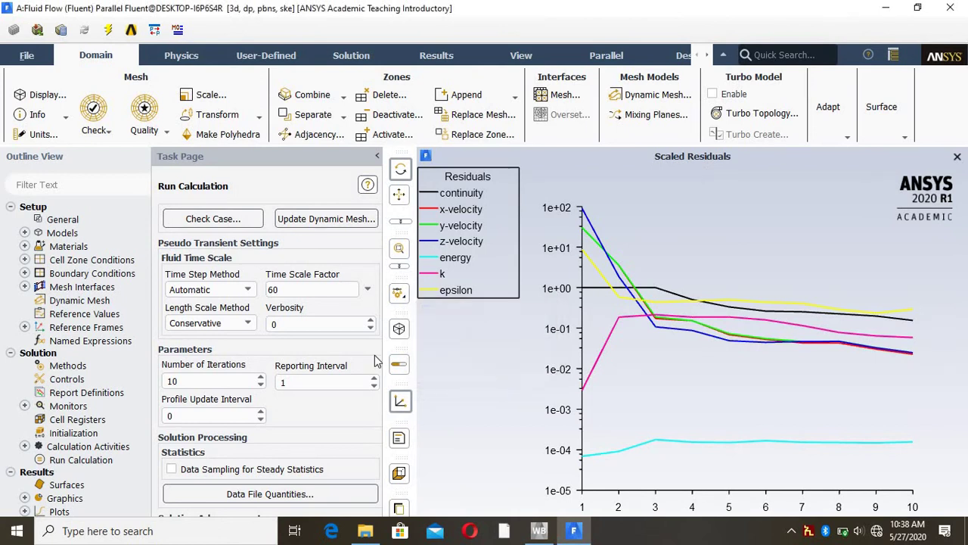
left_click(179, 380)
type("0")
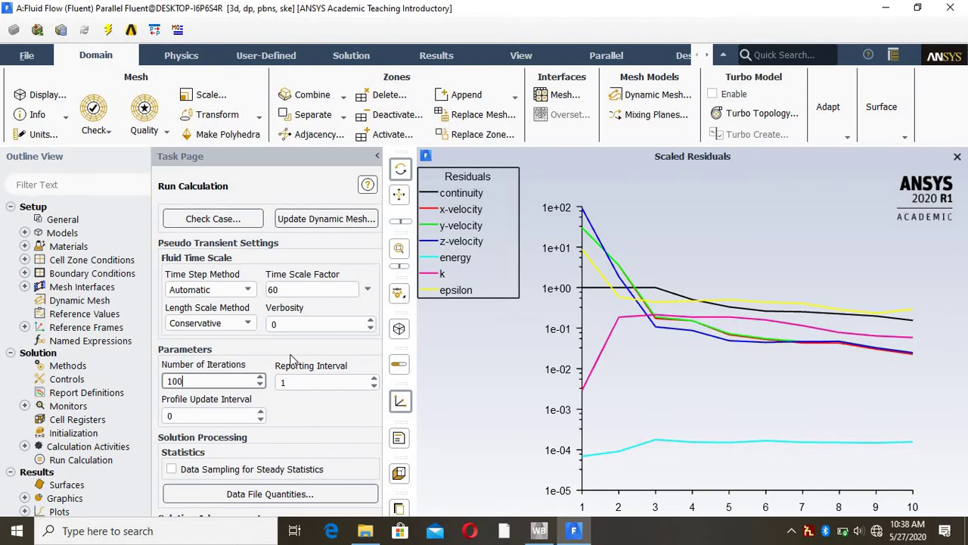
double_click(273, 289)
type("10")
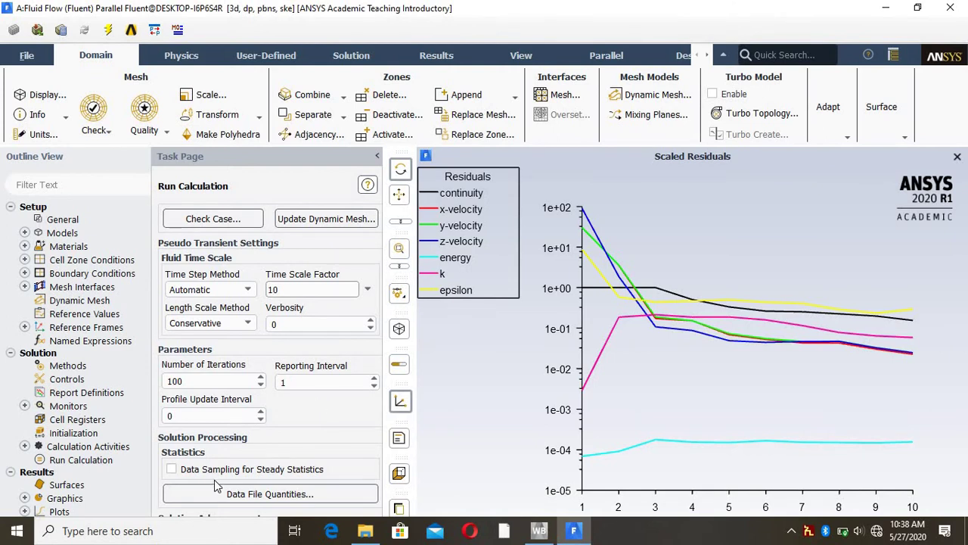
Step: Start the calculation again, bringing up the 'Settings have changed!' prompt
left_click(918, 8)
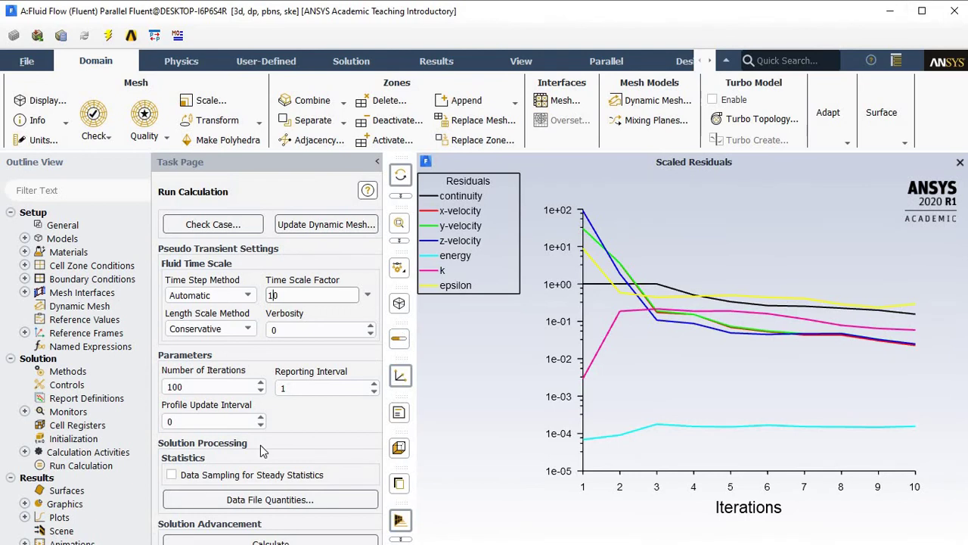
left_click(922, 11)
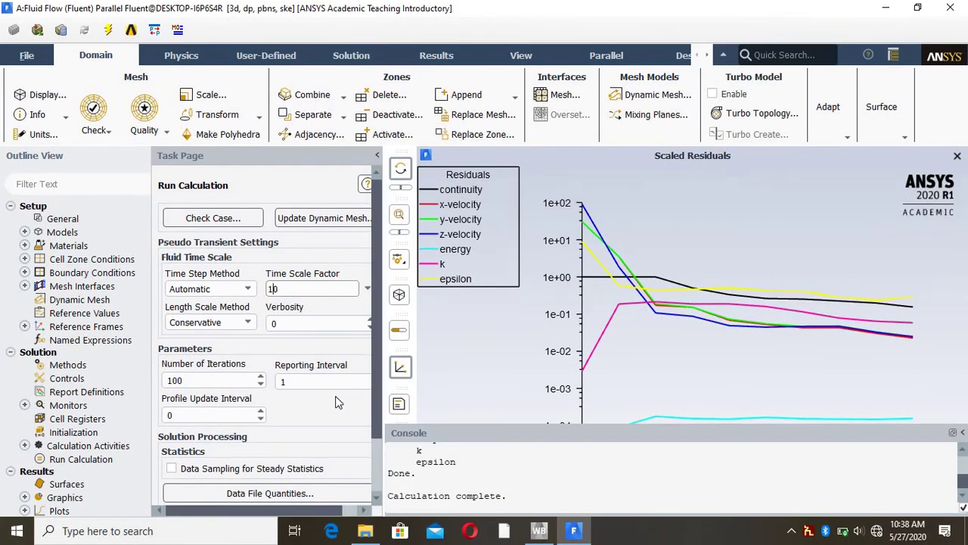
scroll(327, 407, "down", 2)
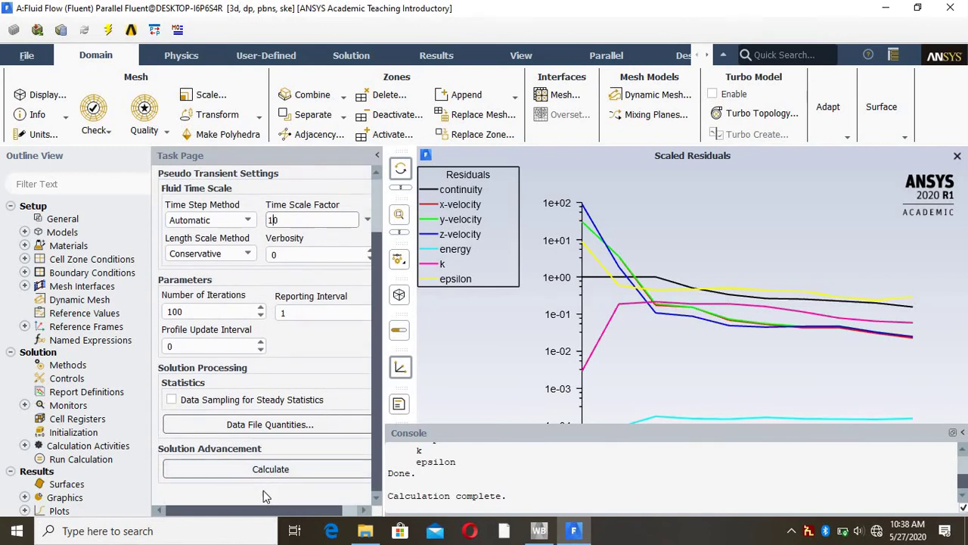
left_click(273, 466)
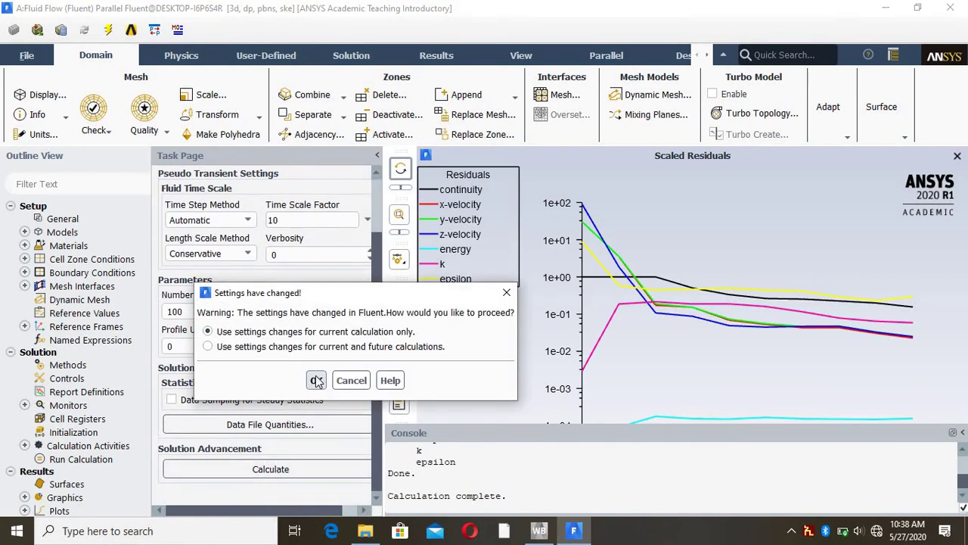
Step: Apply the changed settings to the current calculation only and let the 100-iteration run proceed
left_click(315, 381)
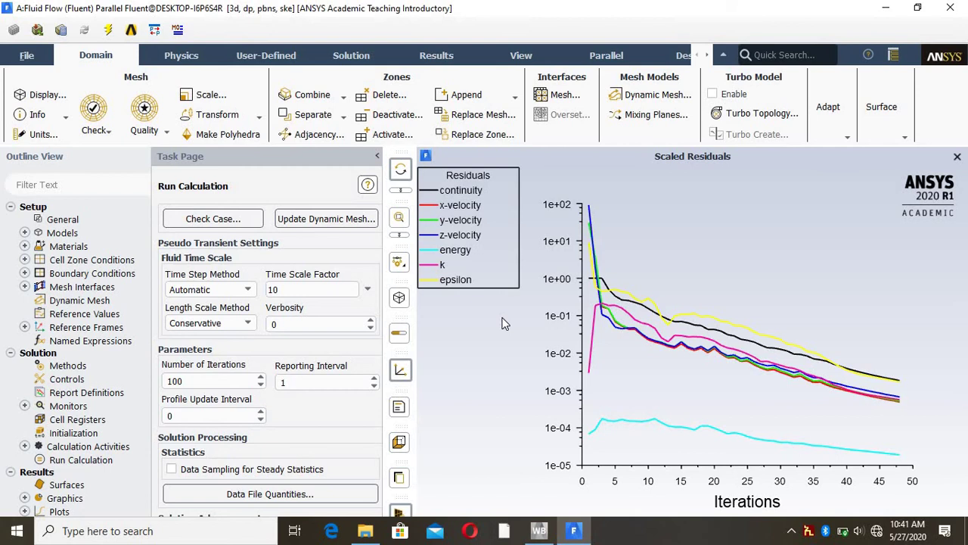
Step: Continue the calculation beyond 100 iterations so all residuals drop below 1e-3
left_click(917, 10)
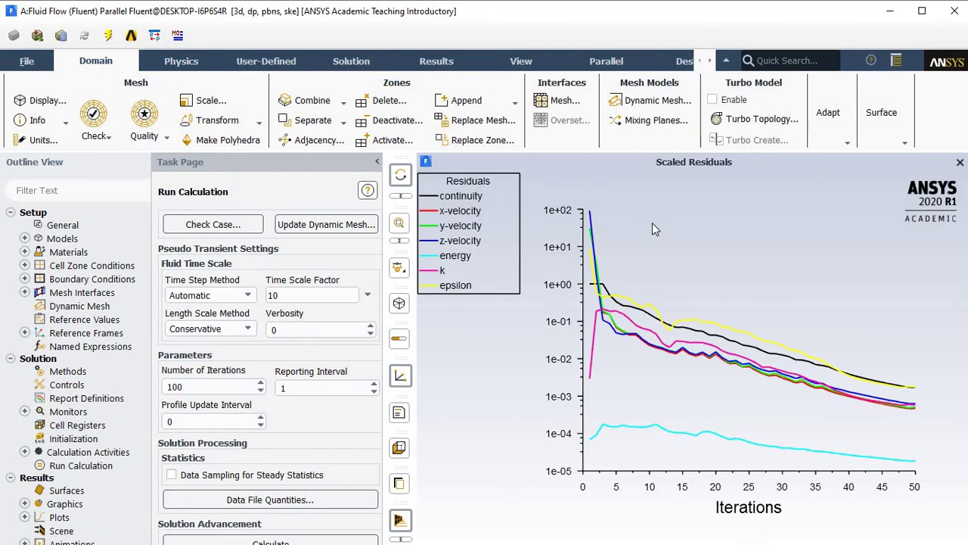
left_click(921, 15)
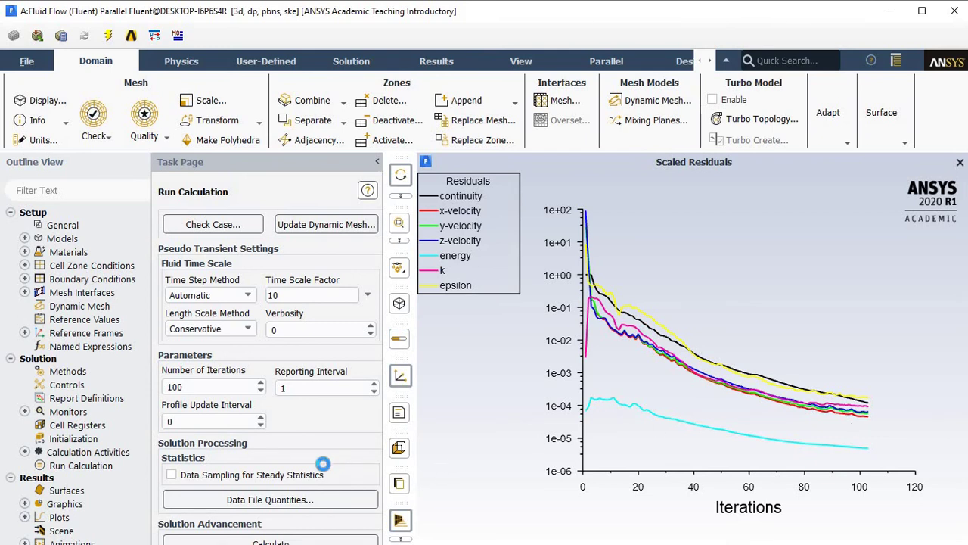
left_click(280, 542)
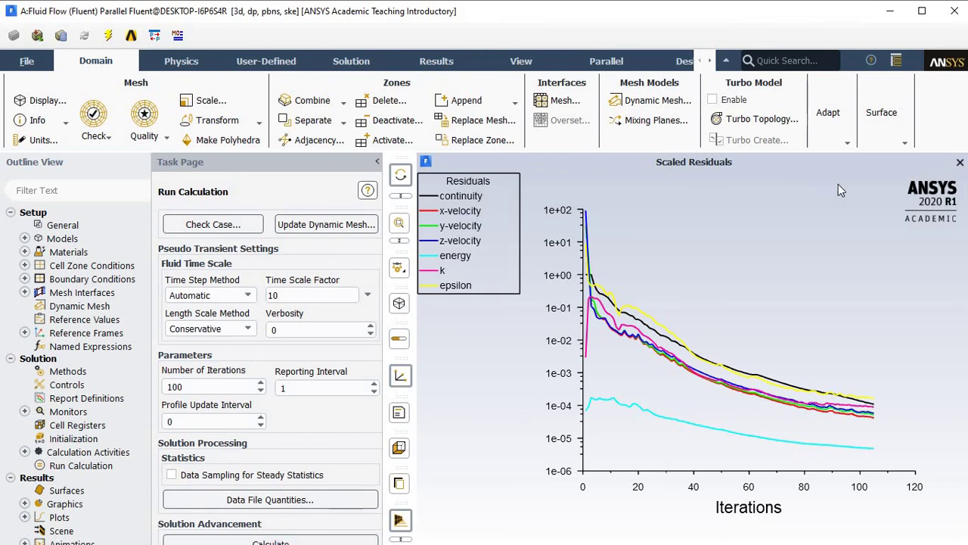
Step: Acknowledge the Calculation complete message once the run ends at about 110 iterations
left_click(922, 11)
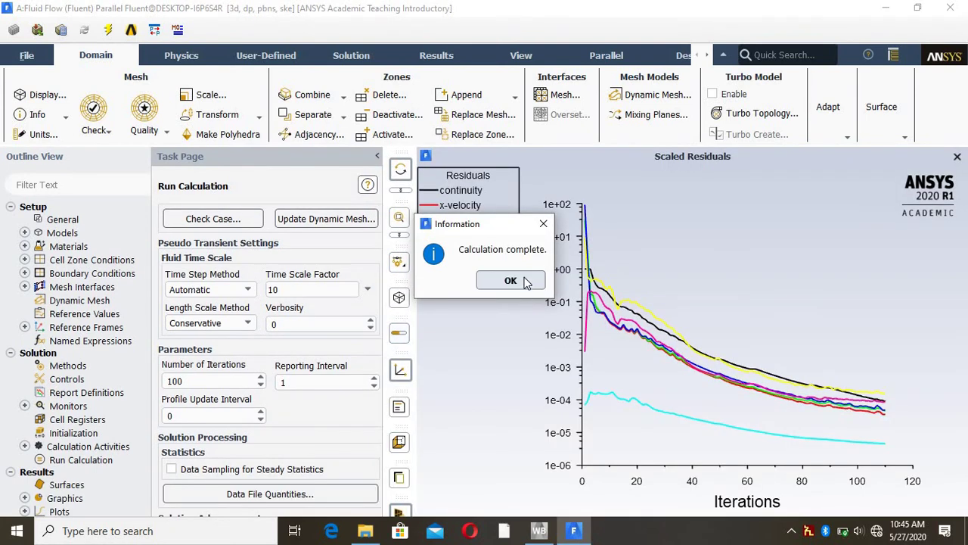
left_click(512, 281)
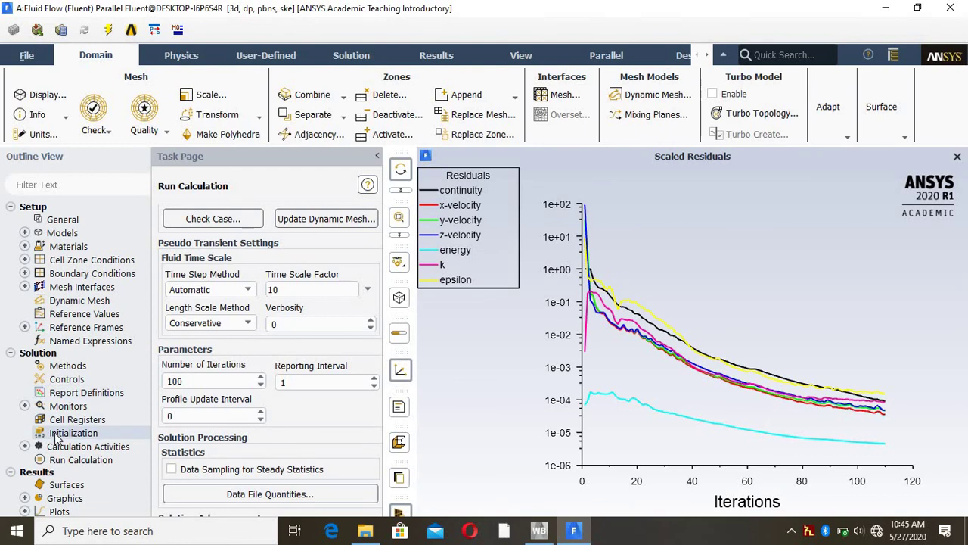
Step: Collapse Setup in the outline, keep Solution expanded, and open then cancel the Scene settings
left_click(10, 352)
left_click(10, 208)
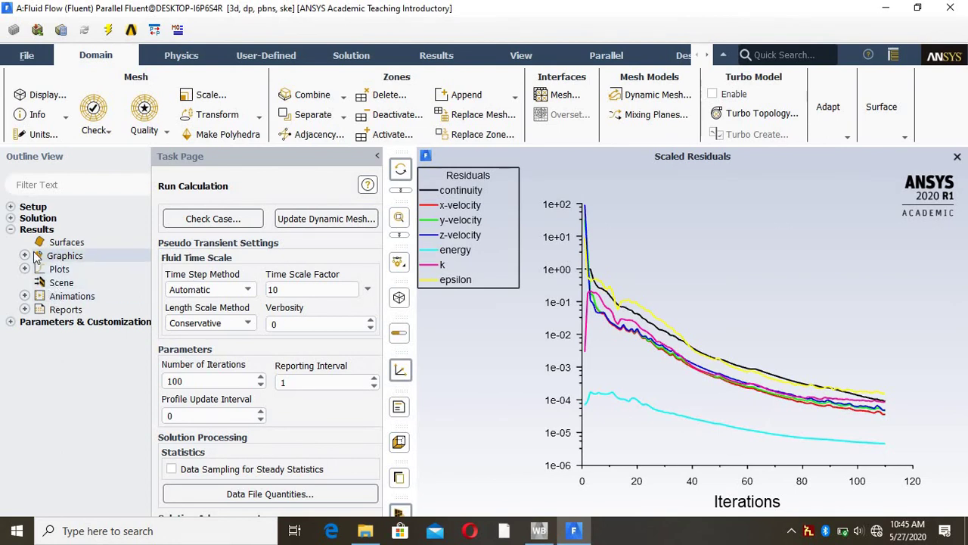
left_click(11, 219)
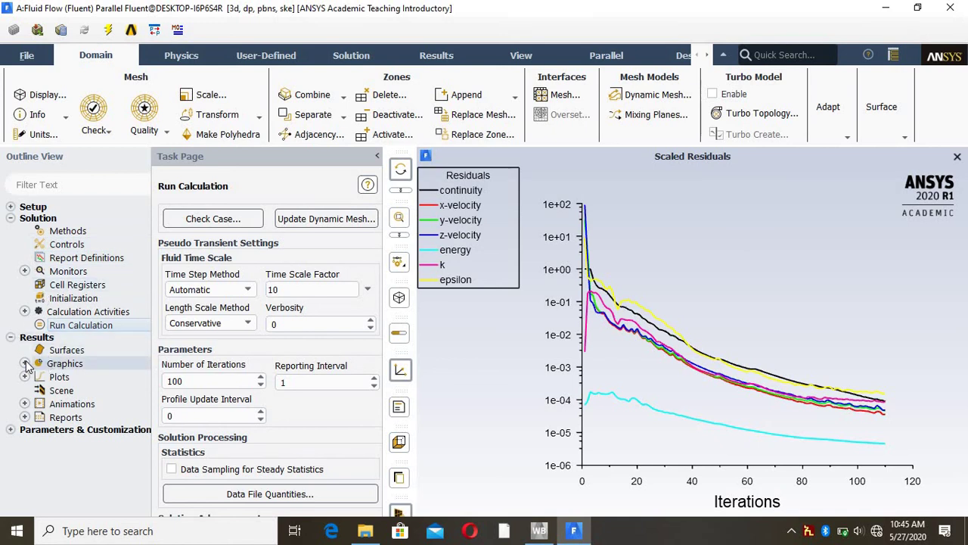
left_click(25, 364)
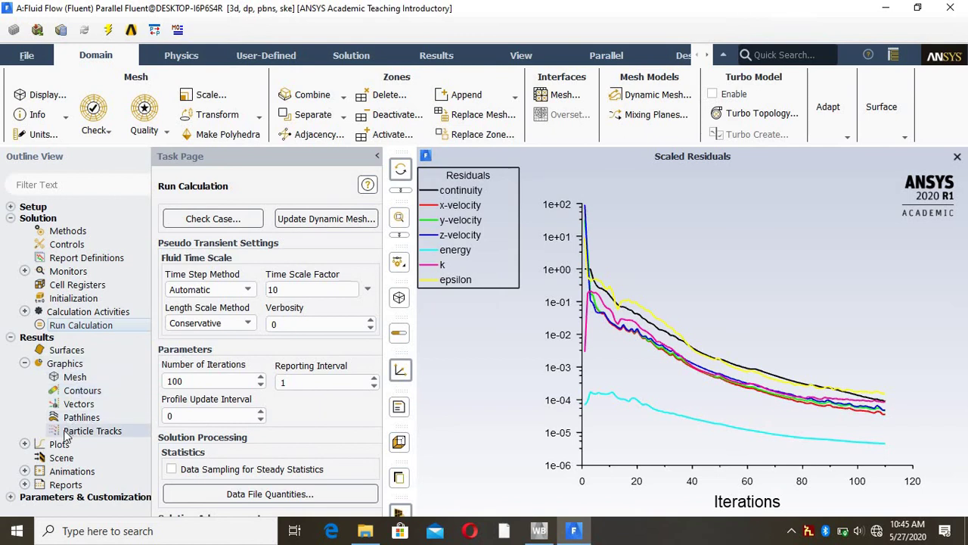
left_click(25, 364)
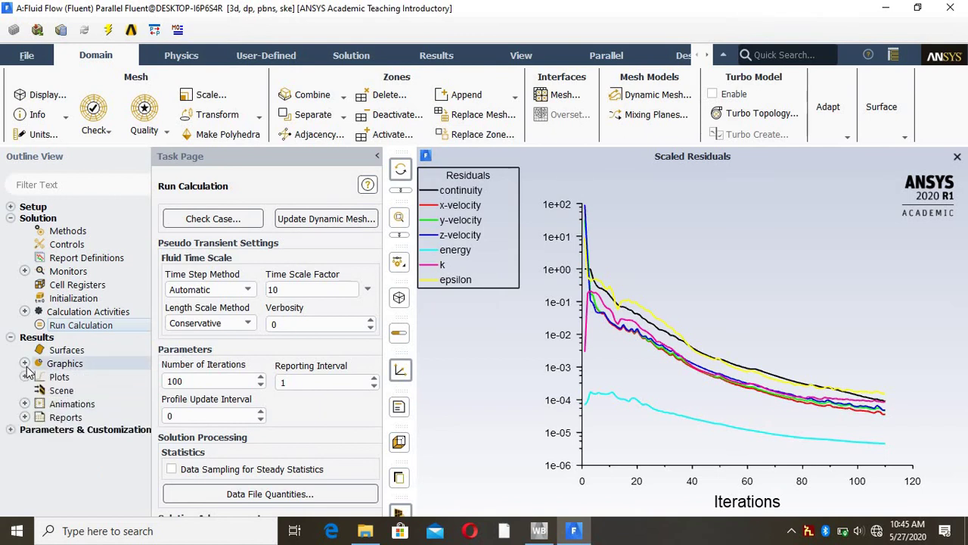
left_click(59, 391)
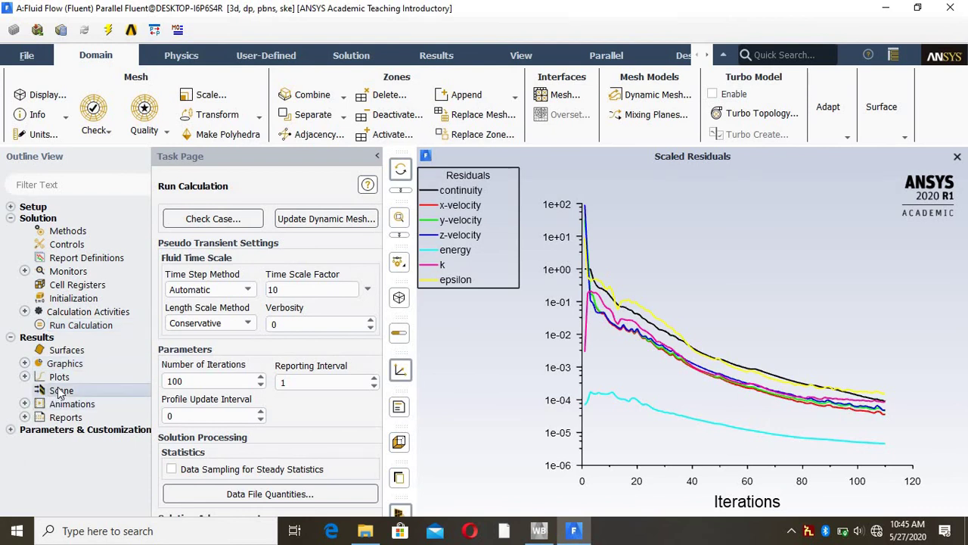
double_click(59, 391)
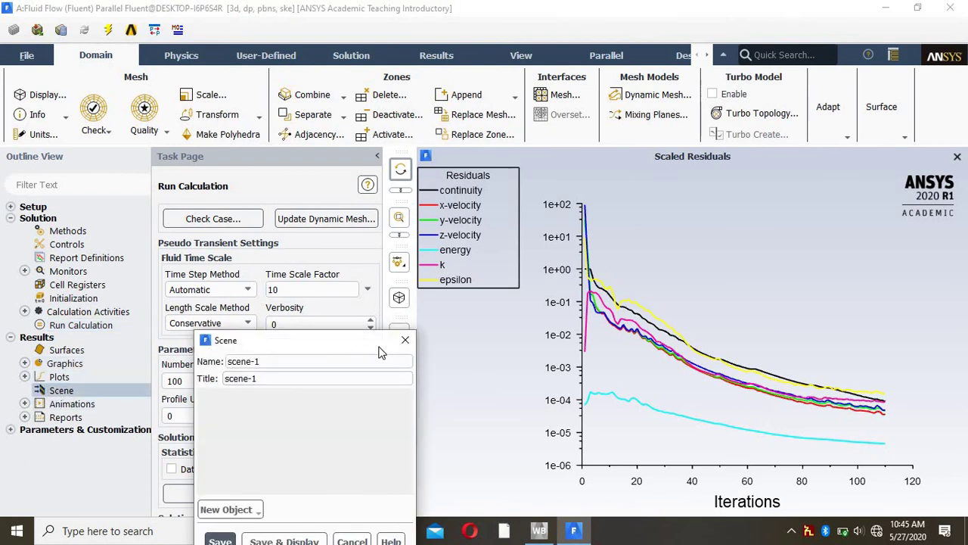
left_click(404, 343)
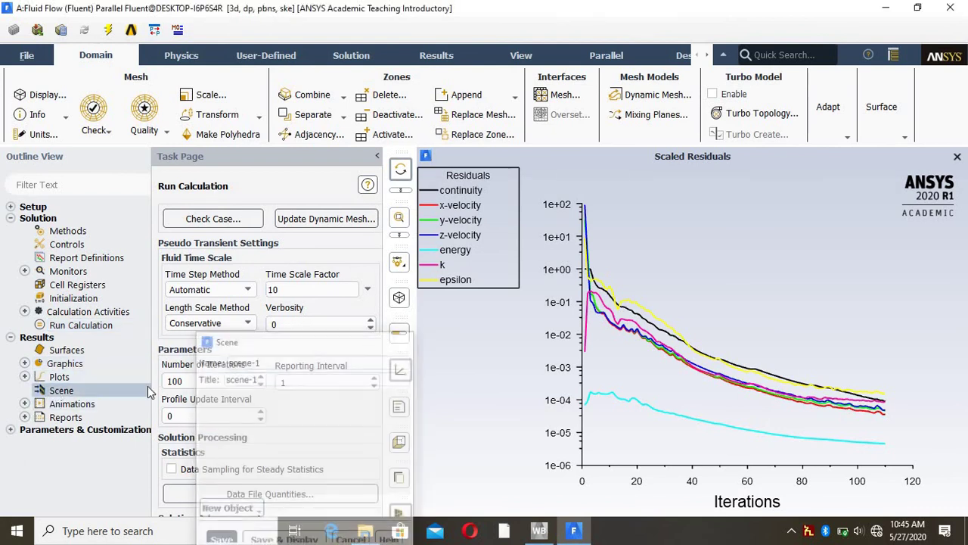
Step: Open the Surface Integrals report from the Reports list and position its window fully in view
double_click(55, 420)
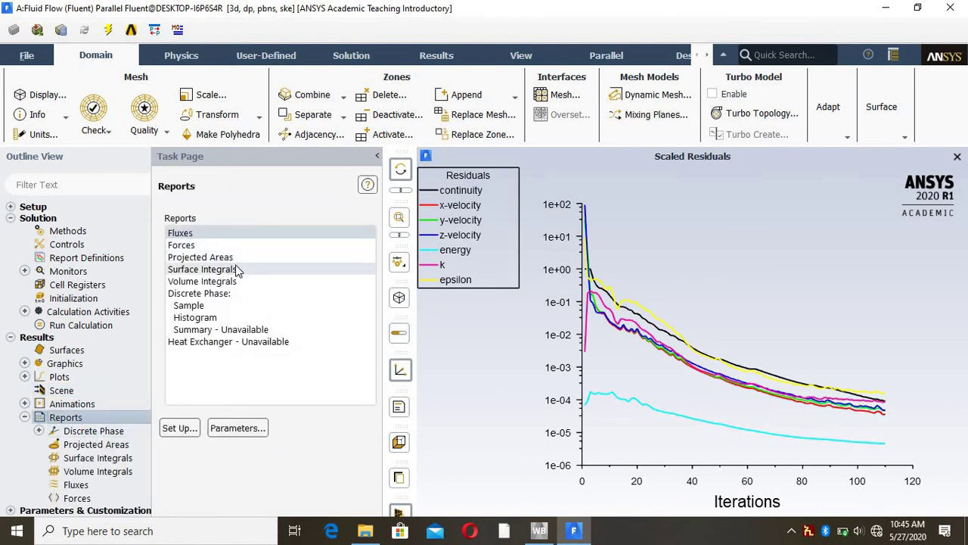
left_click(236, 269)
double_click(235, 265)
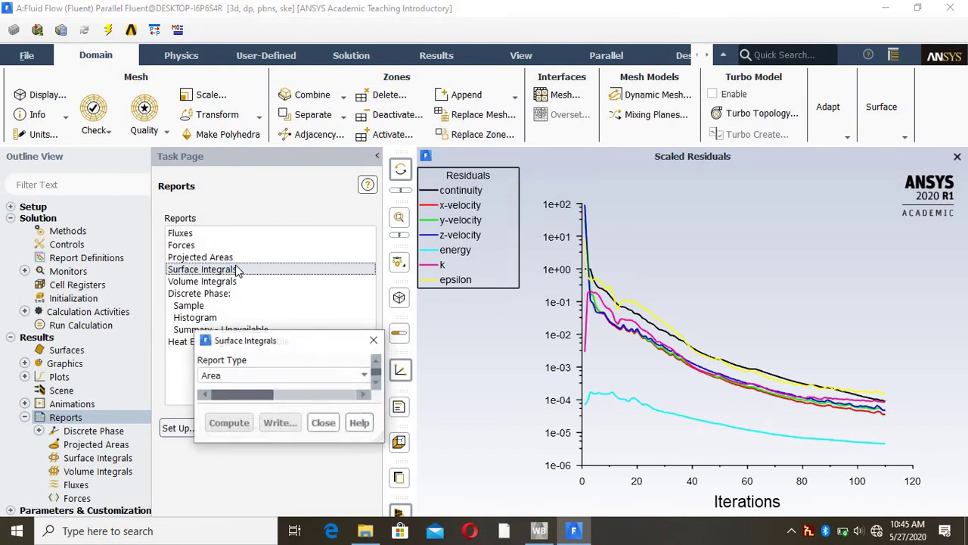
left_click_drag(452, 346, 408, 205)
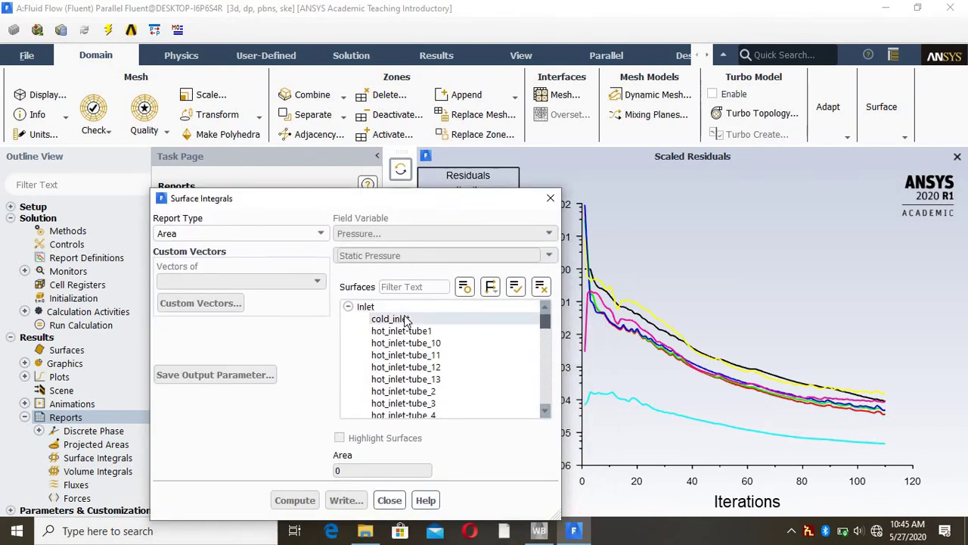
Step: Set the report to Facet Average of Static Temperature with only cold_inlet selected
left_click(406, 321)
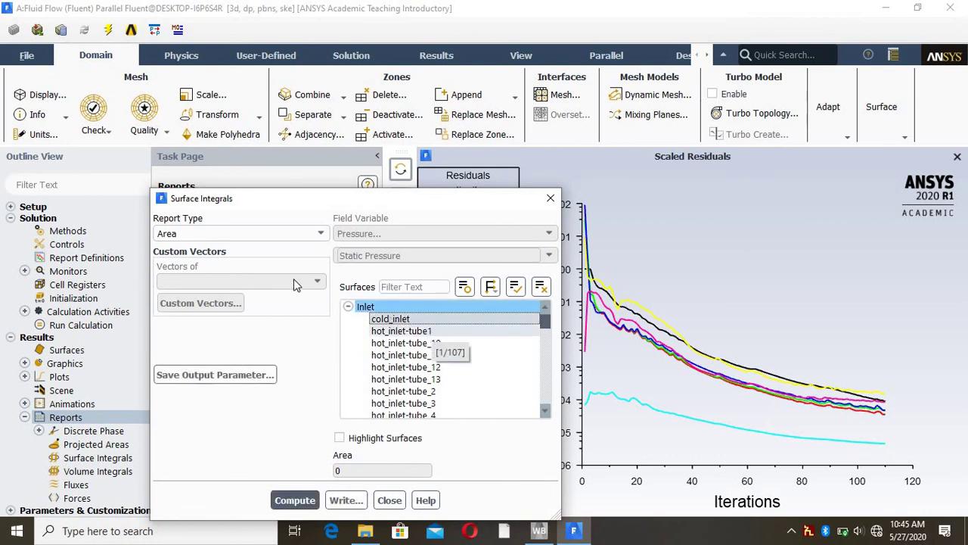
left_click(313, 233)
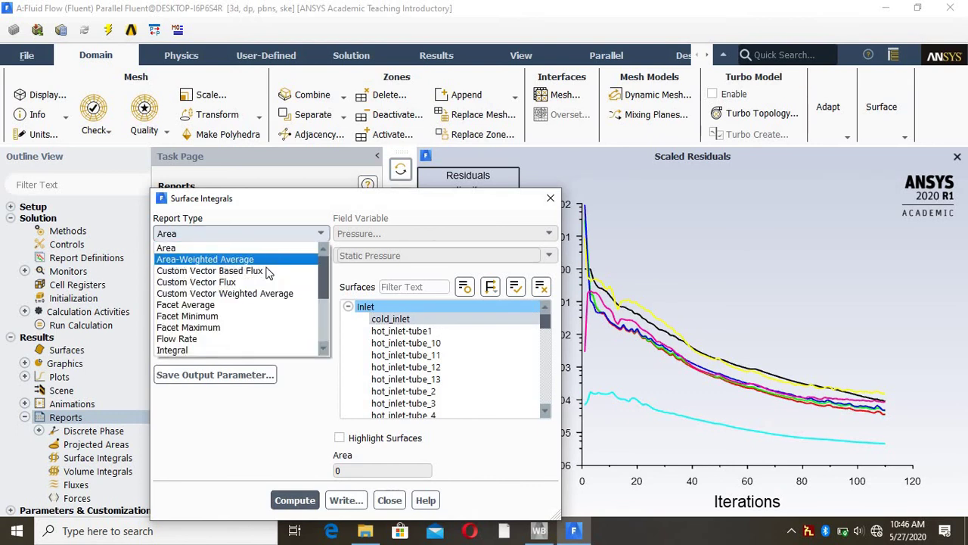
left_click(253, 304)
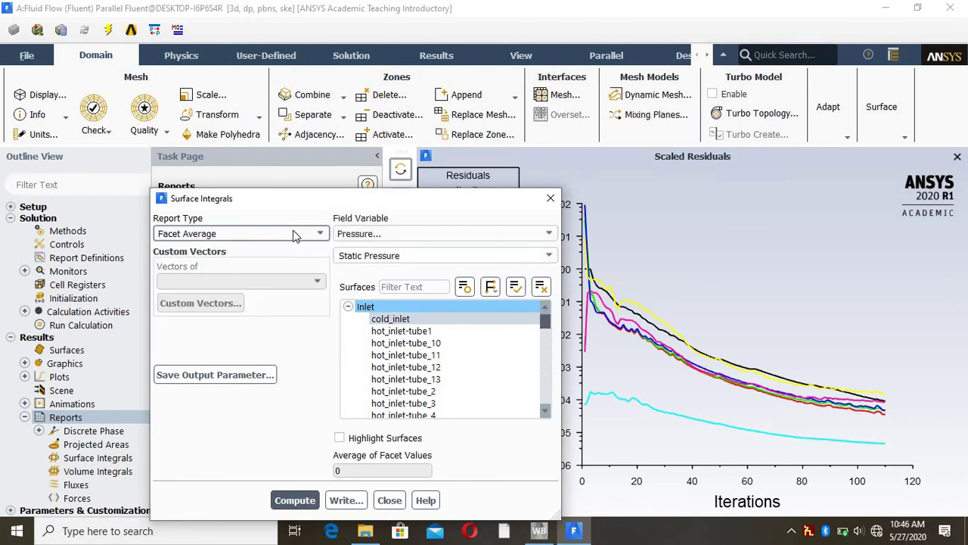
left_click(484, 240)
left_click(435, 281)
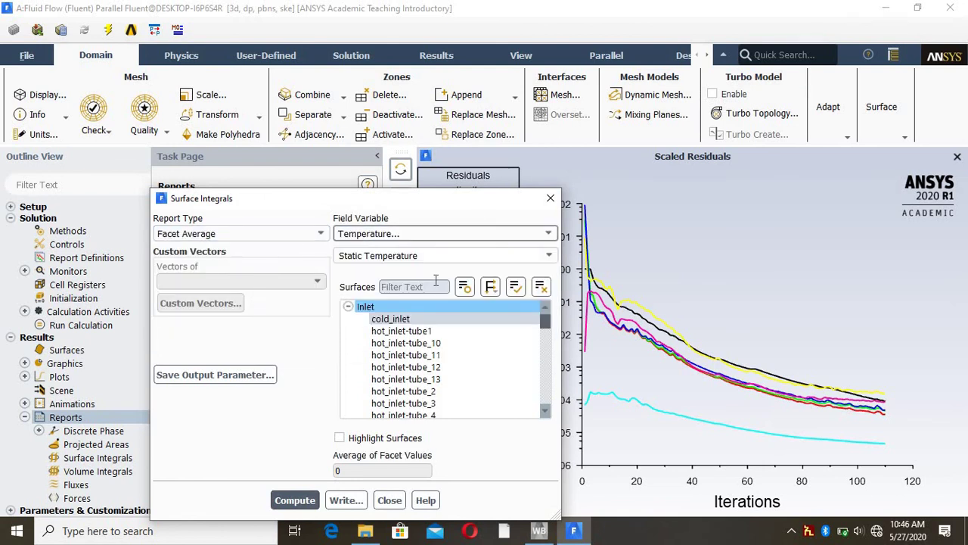
left_click(409, 319)
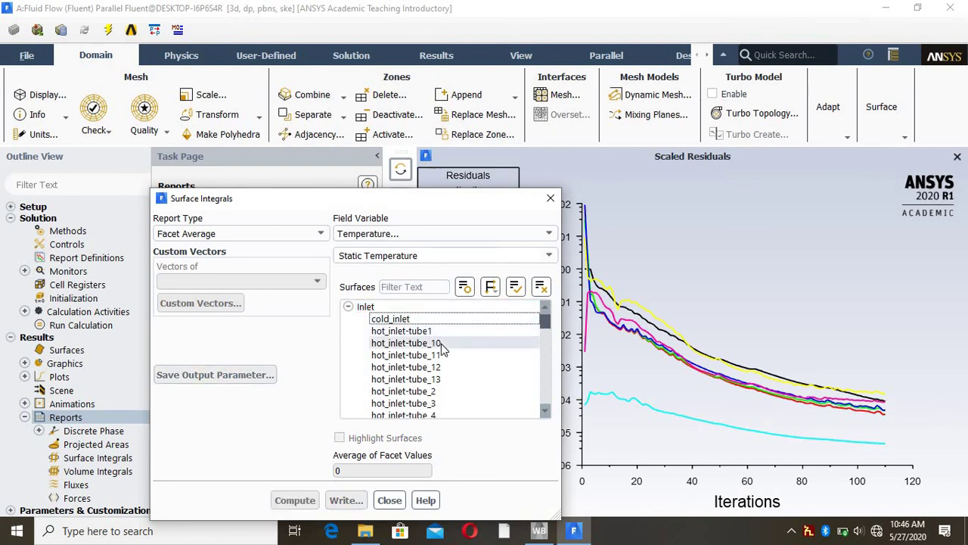
Step: Select cold_inlet through the hot inlet tubes, trying and then dropping the Interface group
scroll(441, 343, "down", 10)
scroll(441, 343, "up", 4)
scroll(441, 344, "up", 4)
scroll(441, 344, "up", 3)
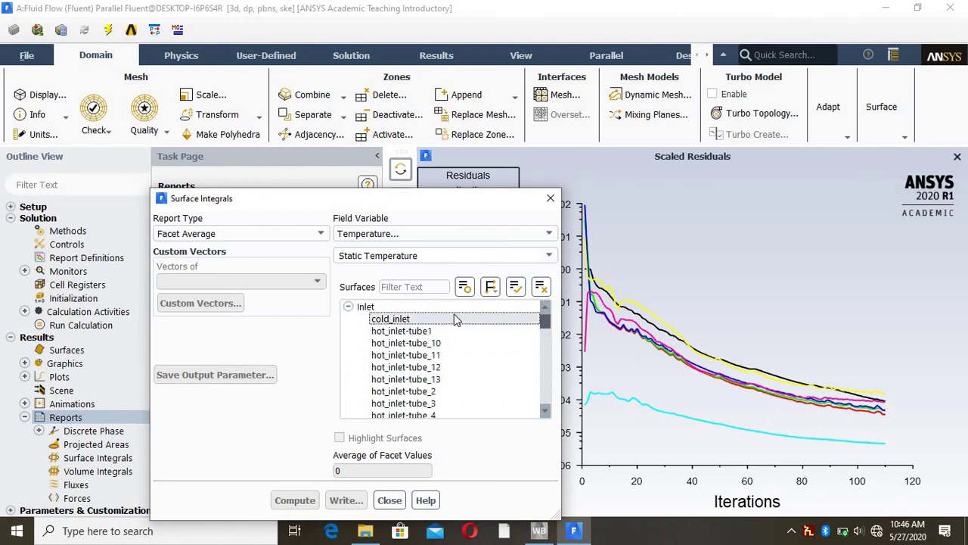
left_click_drag(456, 328, 454, 412)
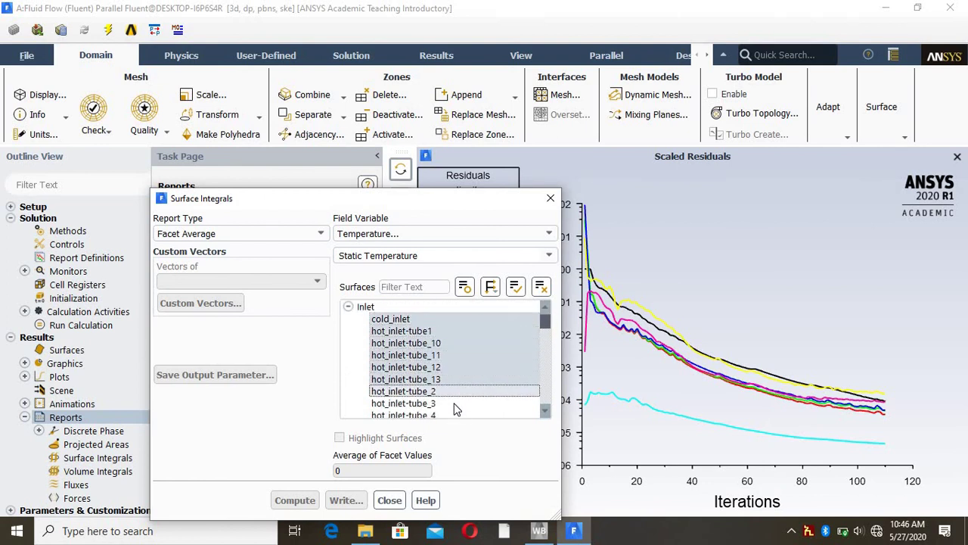
scroll(453, 413, "down", 4)
scroll(461, 363, "down", 1)
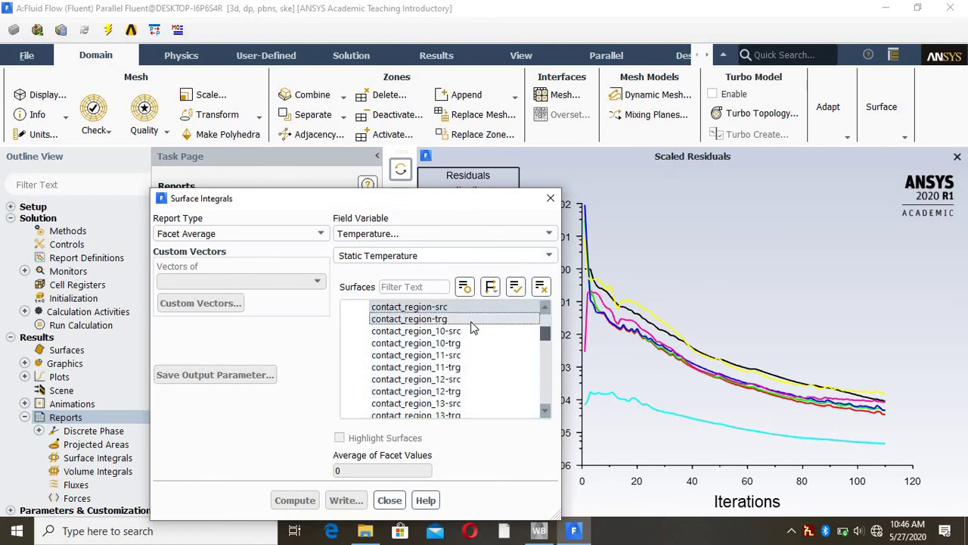
scroll(468, 318, "down", 5)
mouse_move(462, 306)
left_mouse_down()
mouse_move(456, 404)
mouse_move(469, 314)
left_mouse_up()
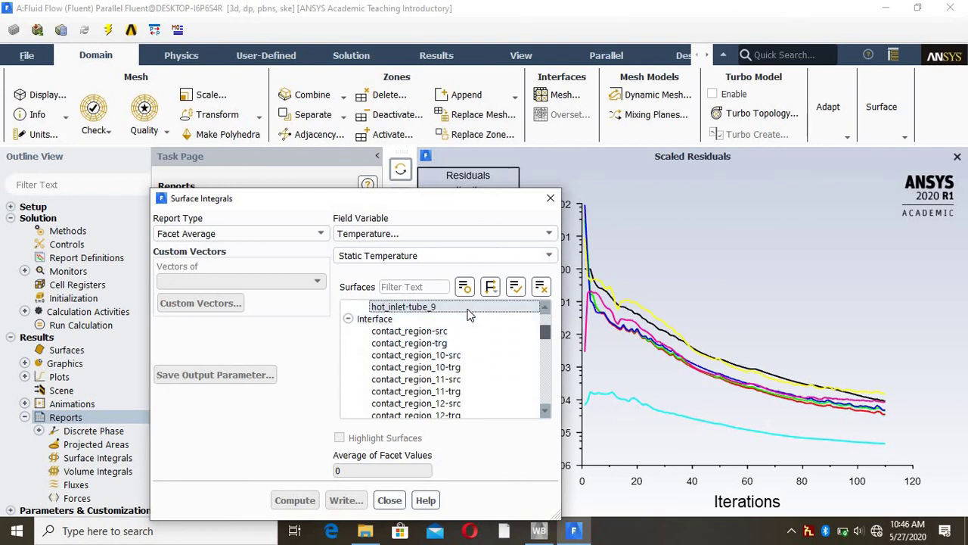
left_click(468, 318)
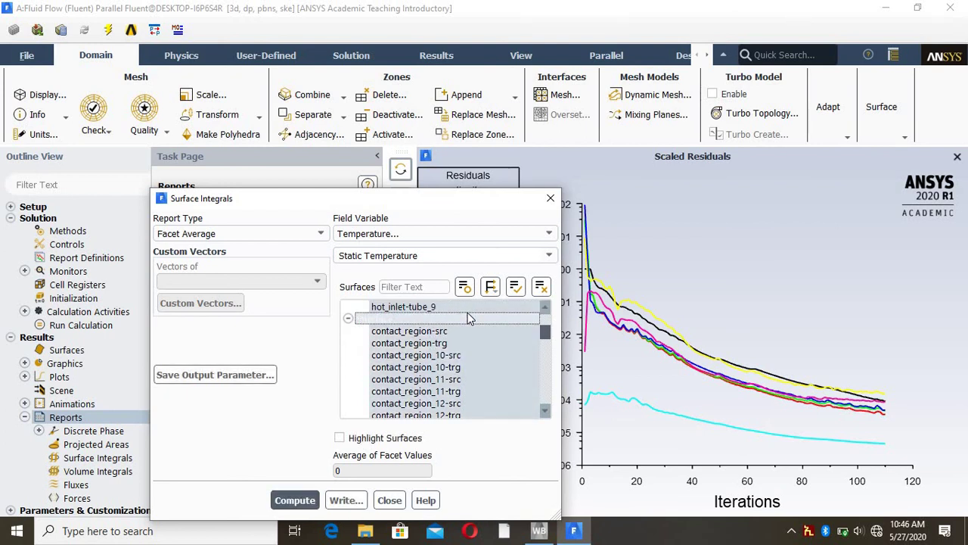
left_click(467, 317)
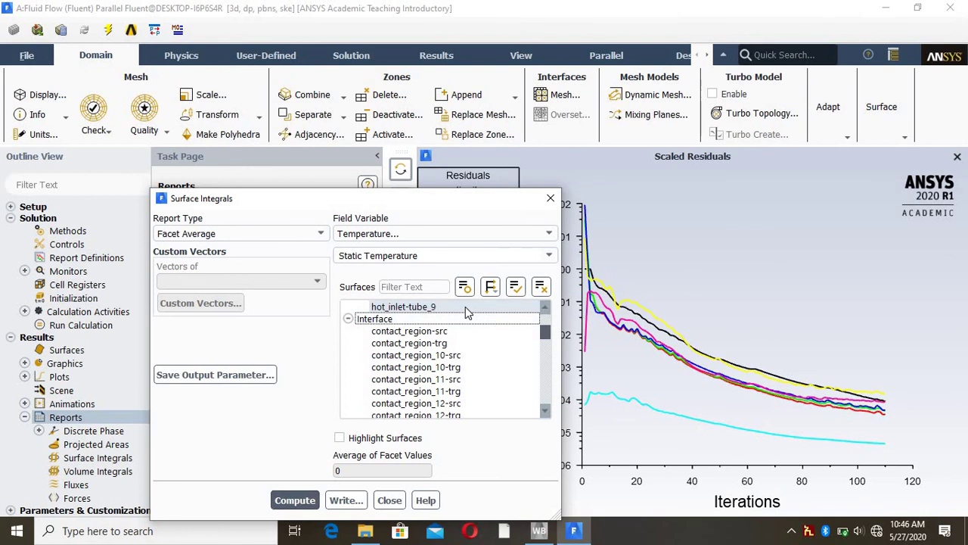
Step: Look over the rest of the Surfaces list, including the Outlet group
scroll(466, 312, "down", 5)
scroll(467, 312, "down", 1)
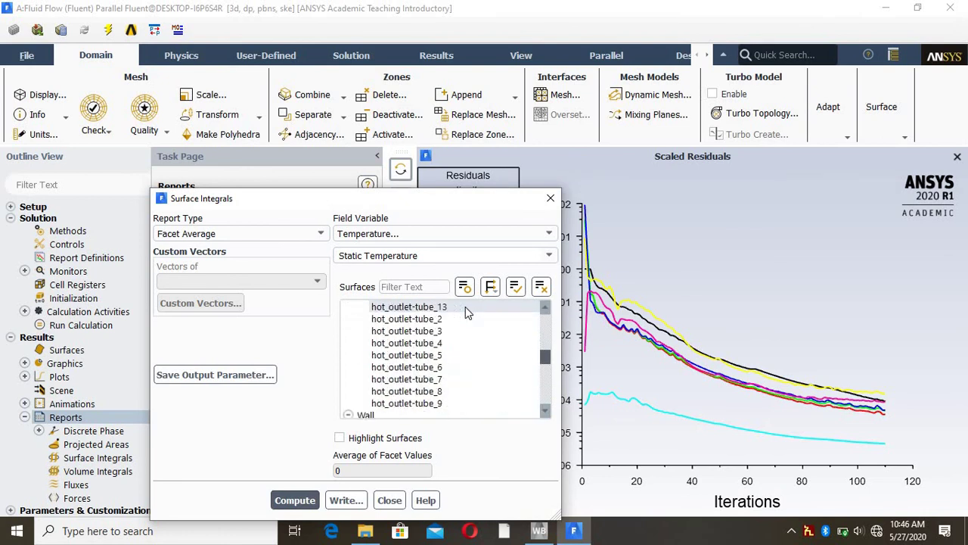
scroll(465, 306, "down", 2)
scroll(465, 307, "up", 2)
scroll(465, 307, "up", 3)
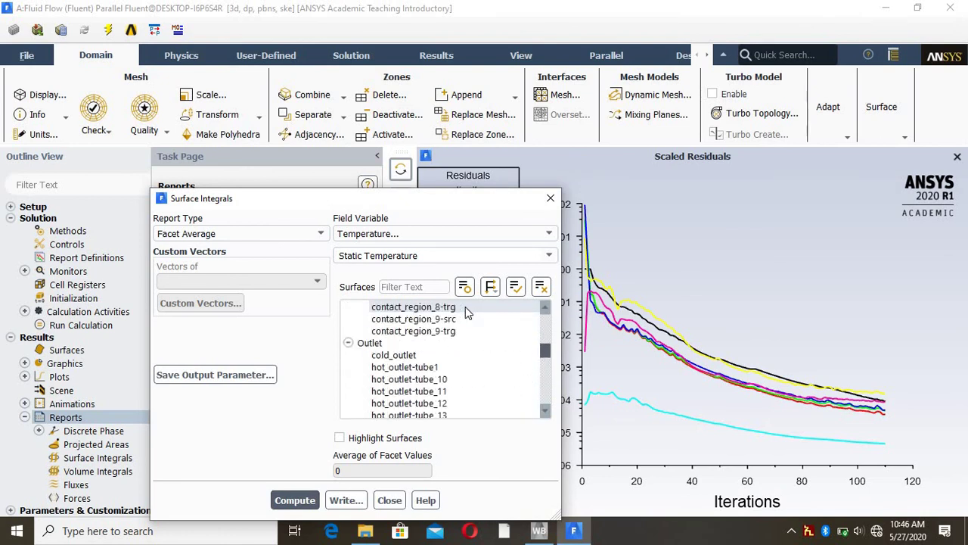
scroll(466, 306, "down", 3)
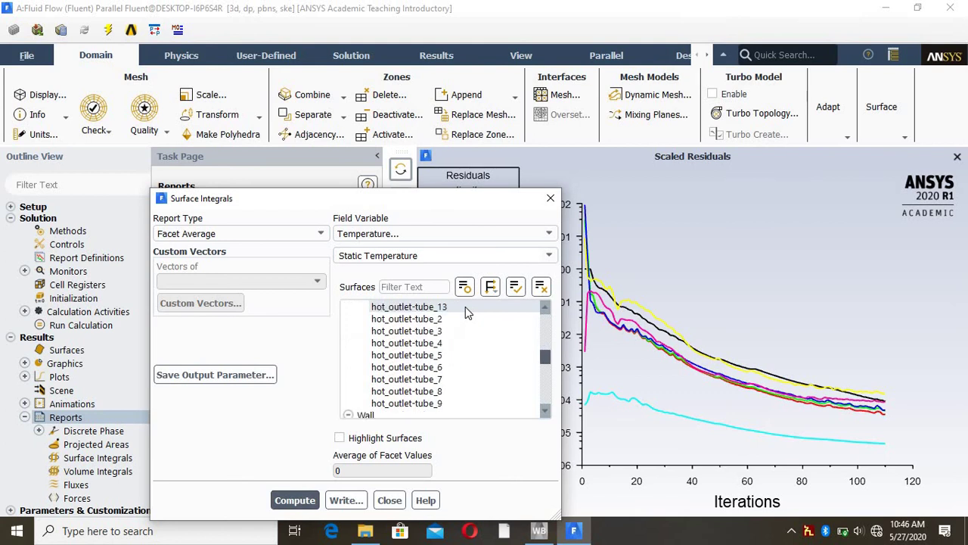
scroll(465, 306, "up", 3)
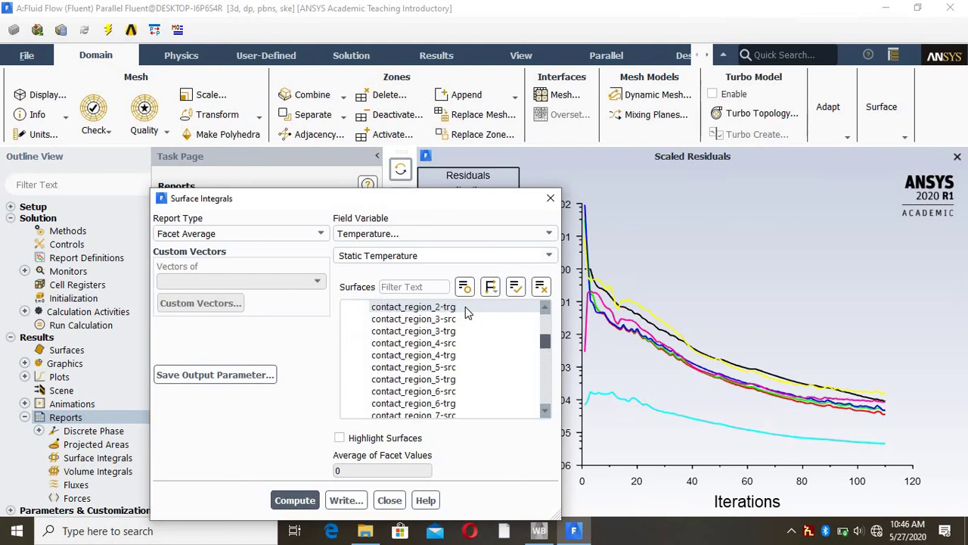
scroll(463, 339, "down", 5)
scroll(463, 338, "down", 1)
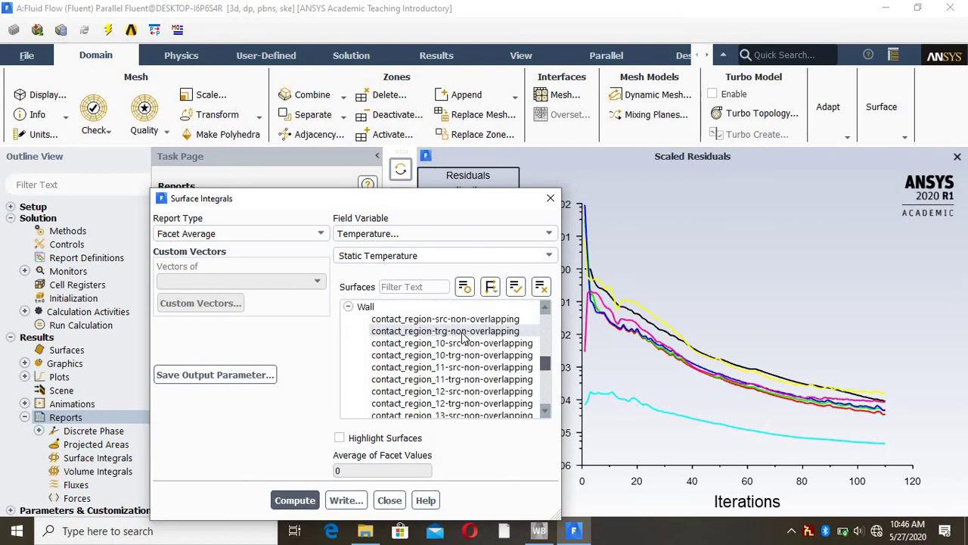
scroll(462, 338, "up", 10)
scroll(462, 333, "up", 3)
scroll(463, 338, "down", 5)
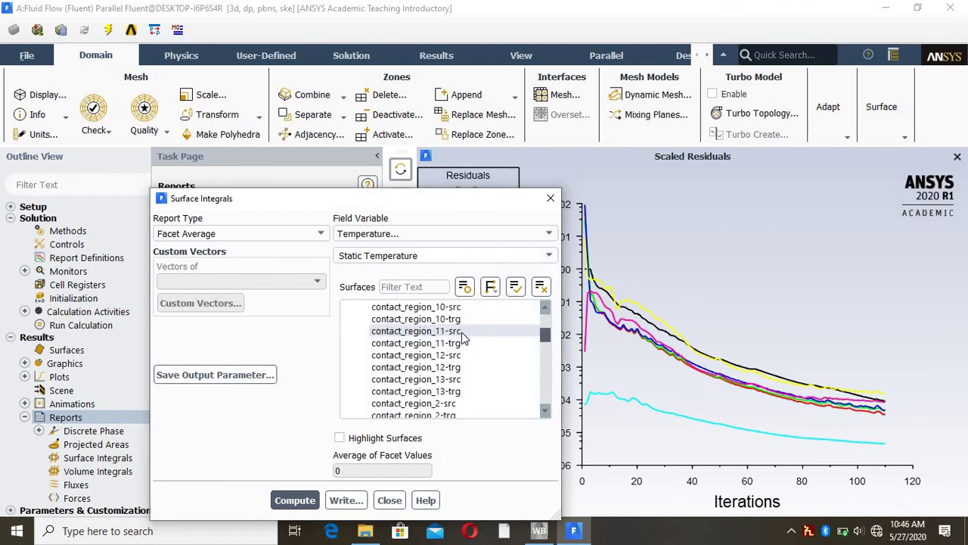
scroll(463, 338, "down", 2)
scroll(463, 338, "up", 2)
scroll(463, 338, "down", 1)
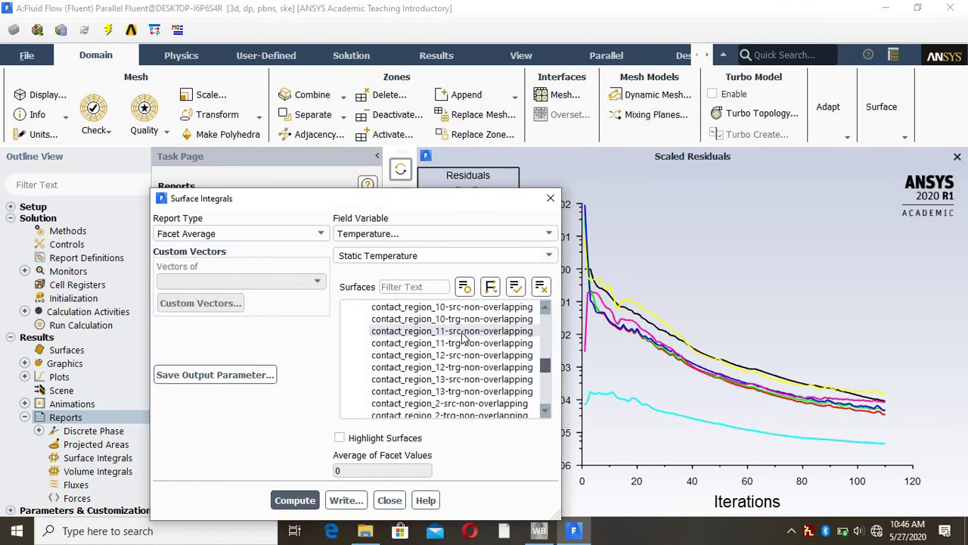
scroll(462, 337, "up", 3)
scroll(462, 337, "up", 2)
scroll(462, 337, "up", 5)
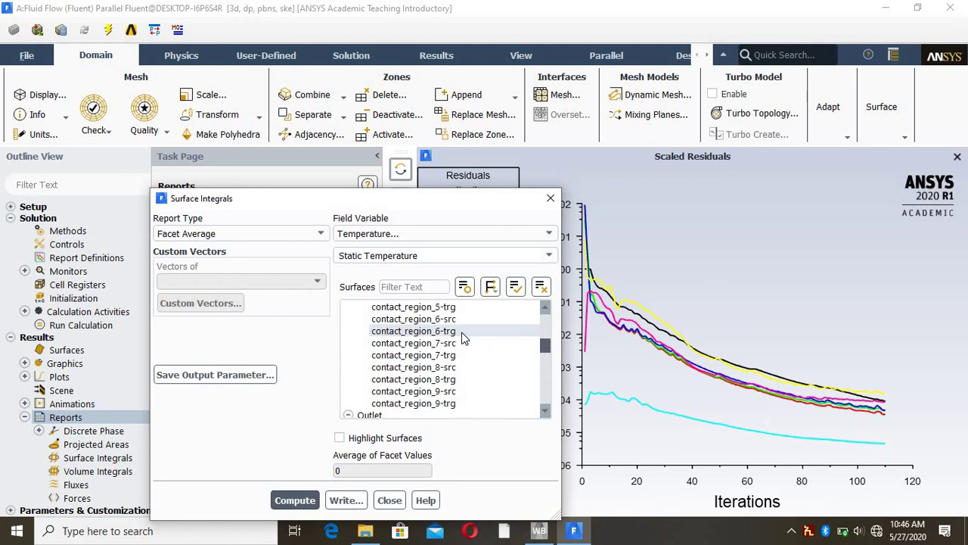
scroll(462, 337, "down", 1)
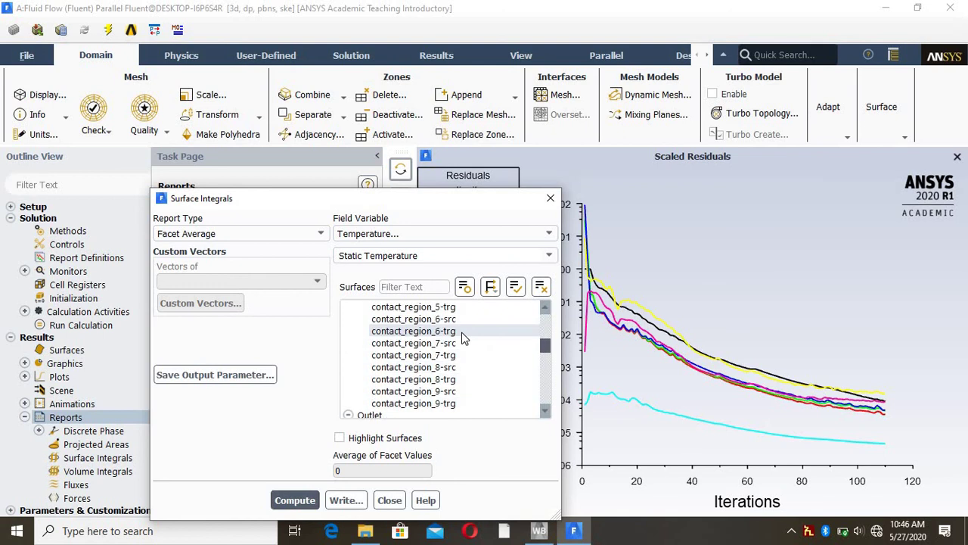
Step: Add the whole Outlet group to the surfaces and compute the facet average, 320.8377 K
left_click(545, 413)
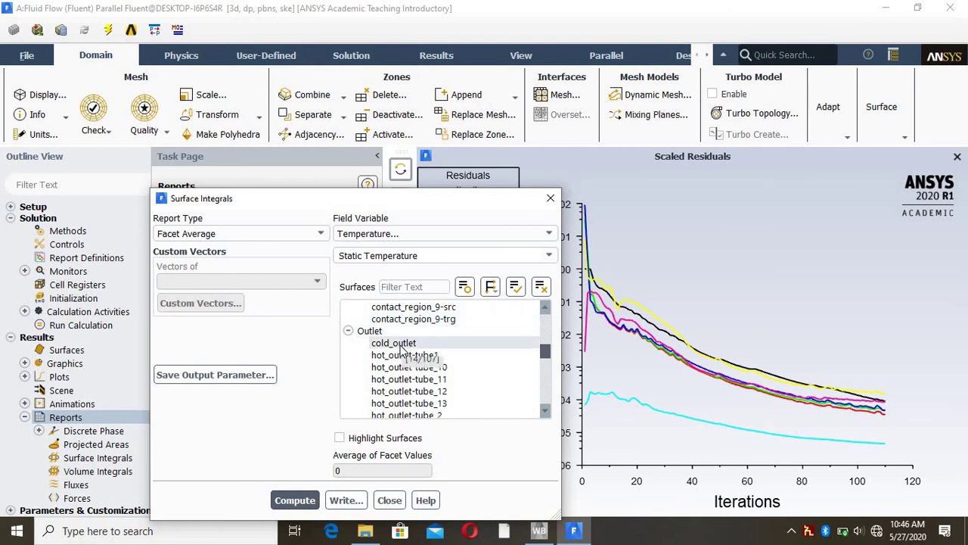
left_click(418, 354)
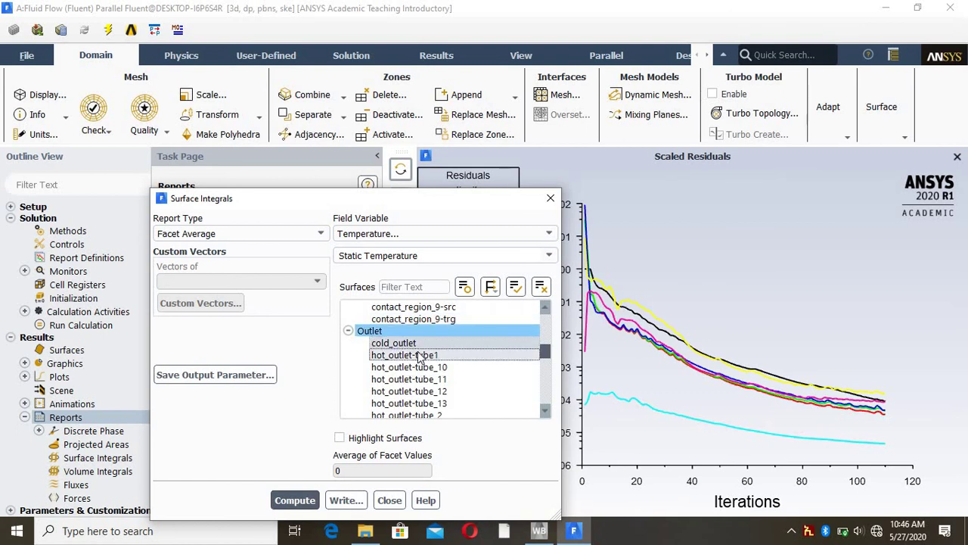
left_click(367, 332)
left_click(368, 333)
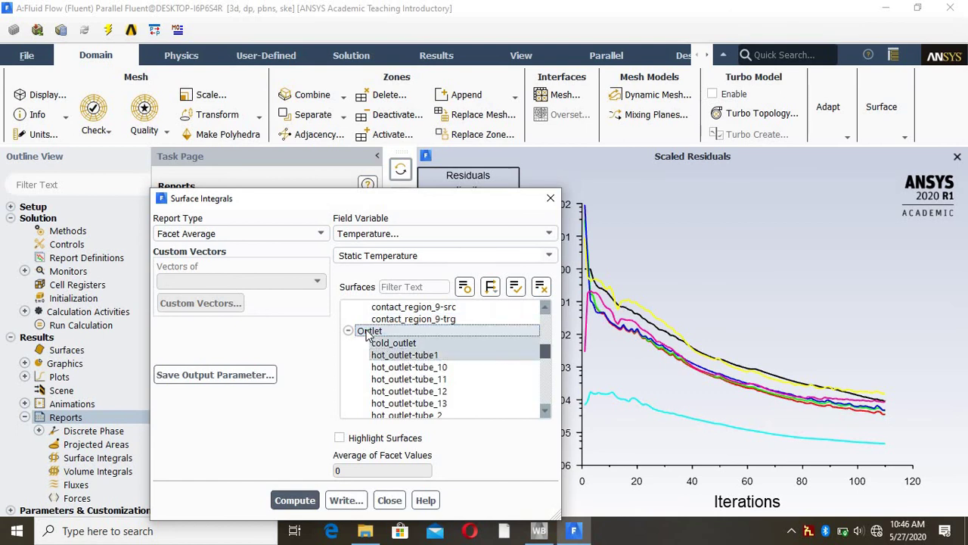
left_click(546, 412)
left_click(545, 412)
left_click(545, 412)
left_click(545, 412)
left_click(545, 412)
left_click(545, 412)
left_click(546, 412)
left_click(545, 412)
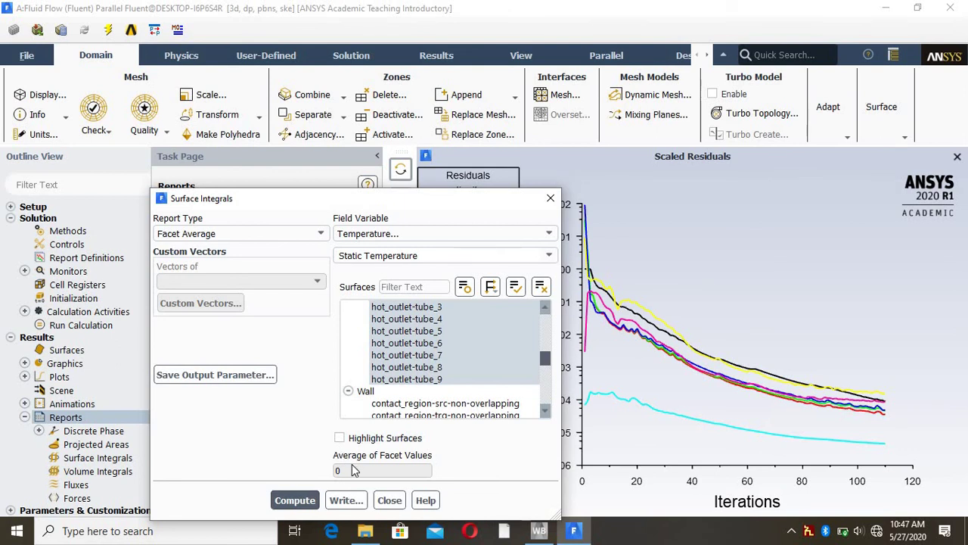
left_click(295, 502)
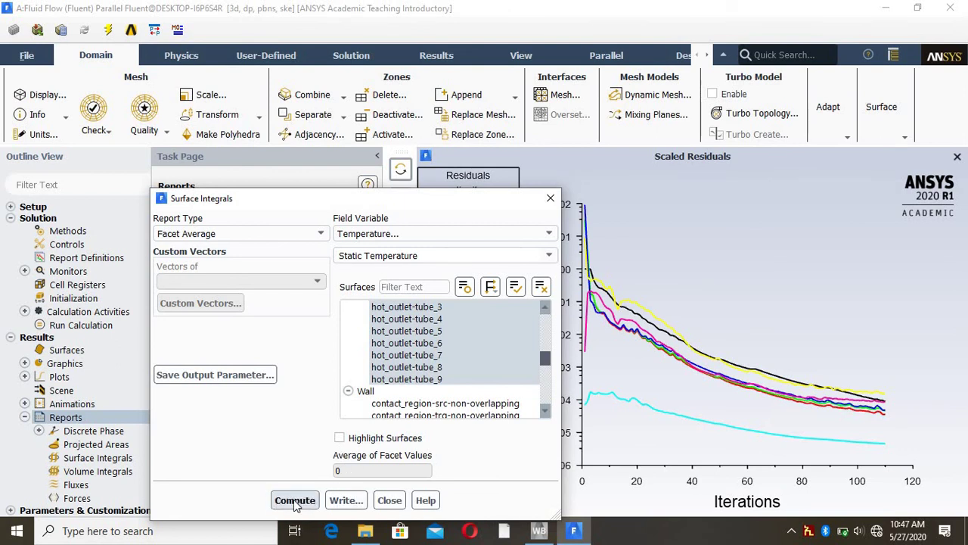
left_click(295, 503)
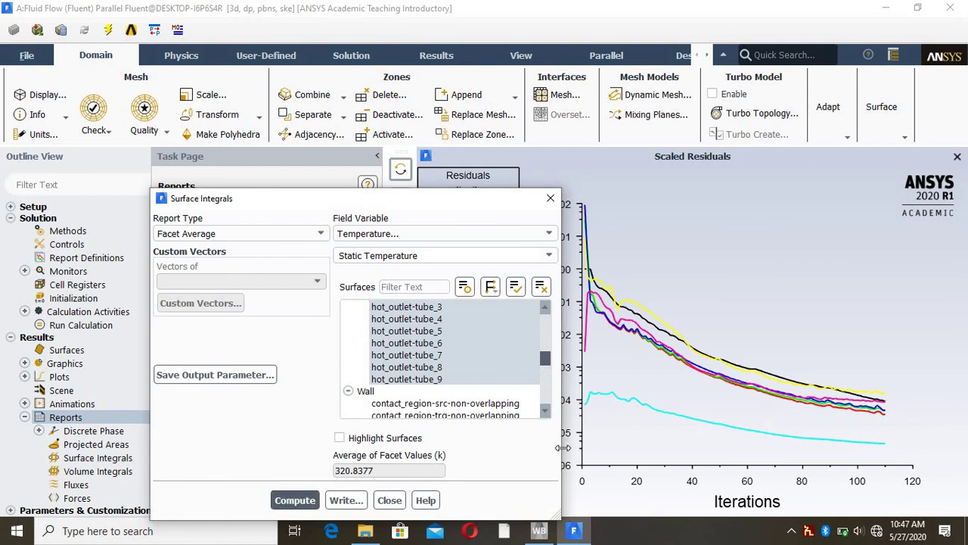
Step: Maximize the Fluent window and move the report dialog off the console
left_click(915, 12)
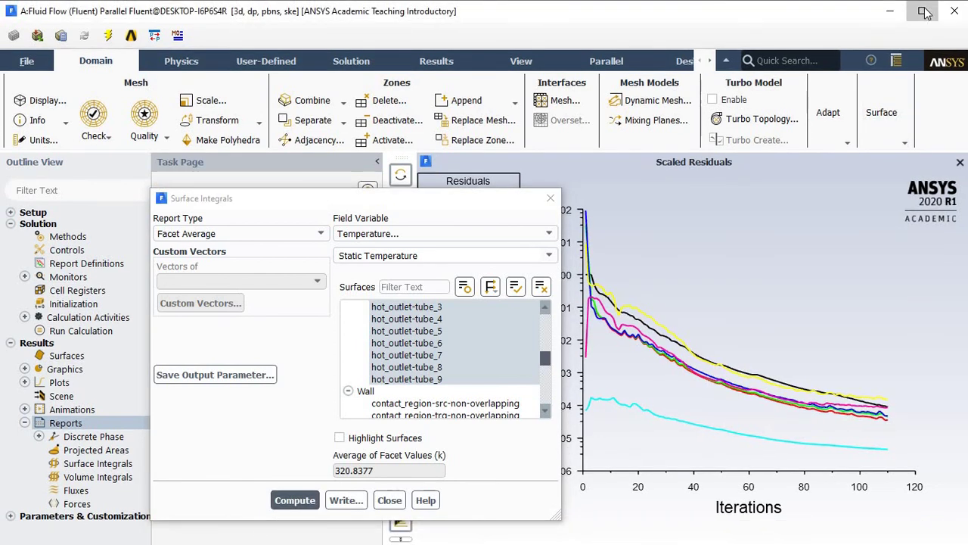
left_click(923, 11)
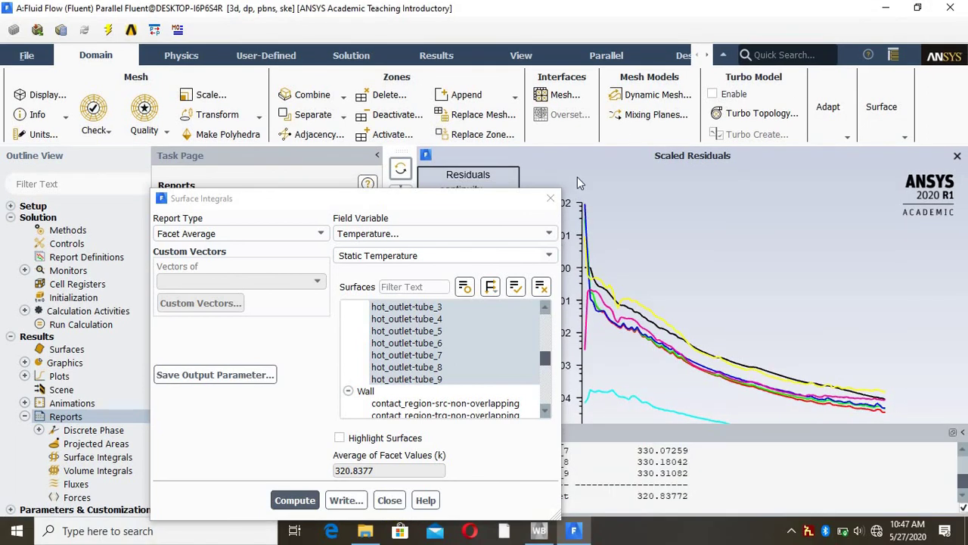
left_click_drag(490, 200, 253, 127)
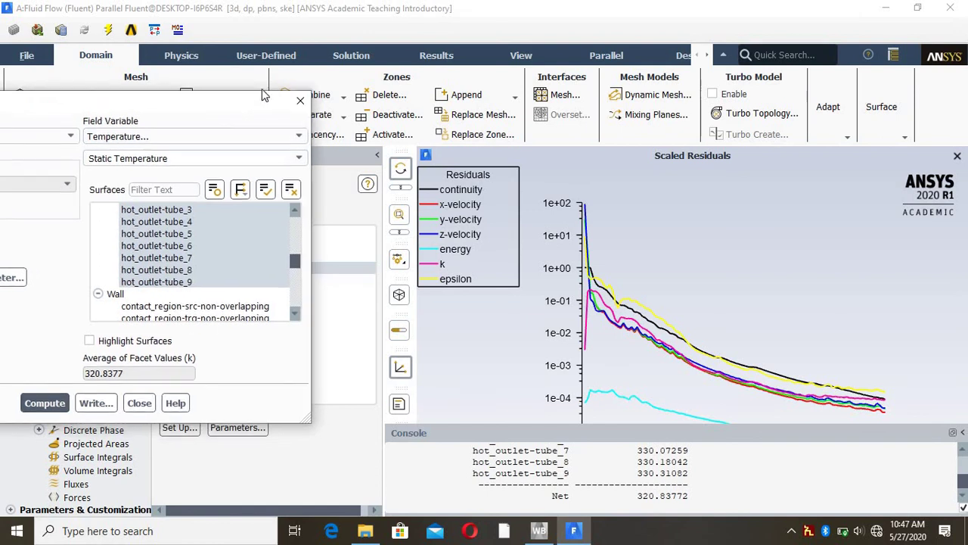
Step: Scroll the console back to the start of the Average of Facet Values table
left_click_drag(264, 101, 366, 35)
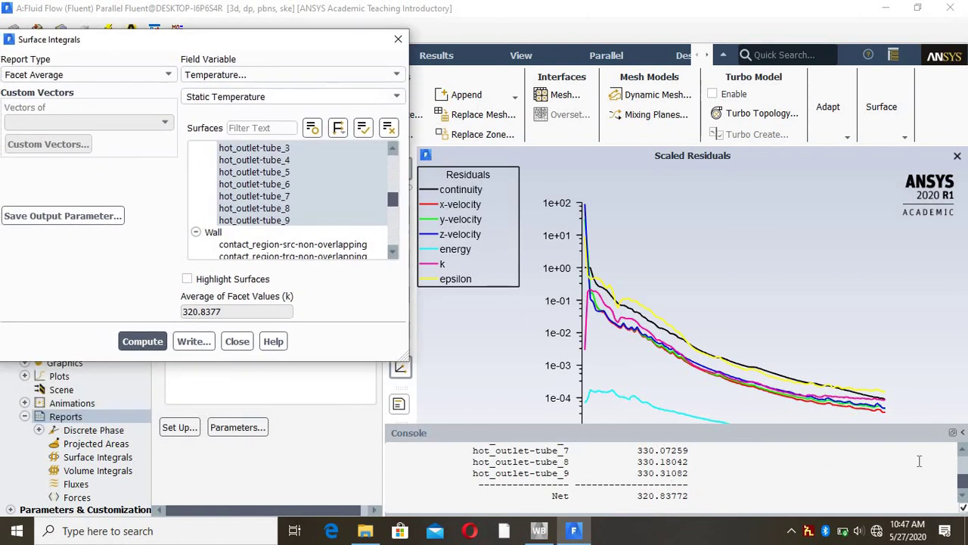
left_click(960, 450)
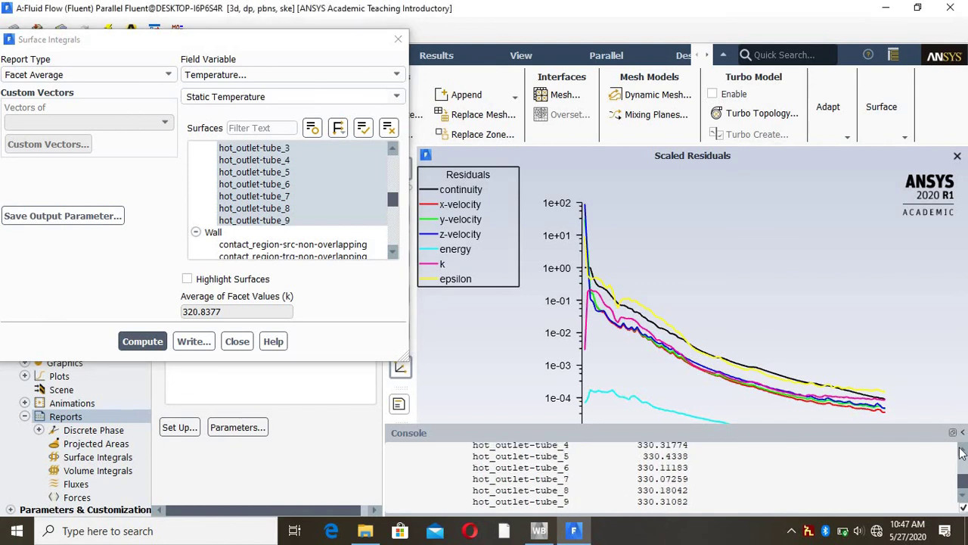
left_click(960, 451)
left_click(961, 450)
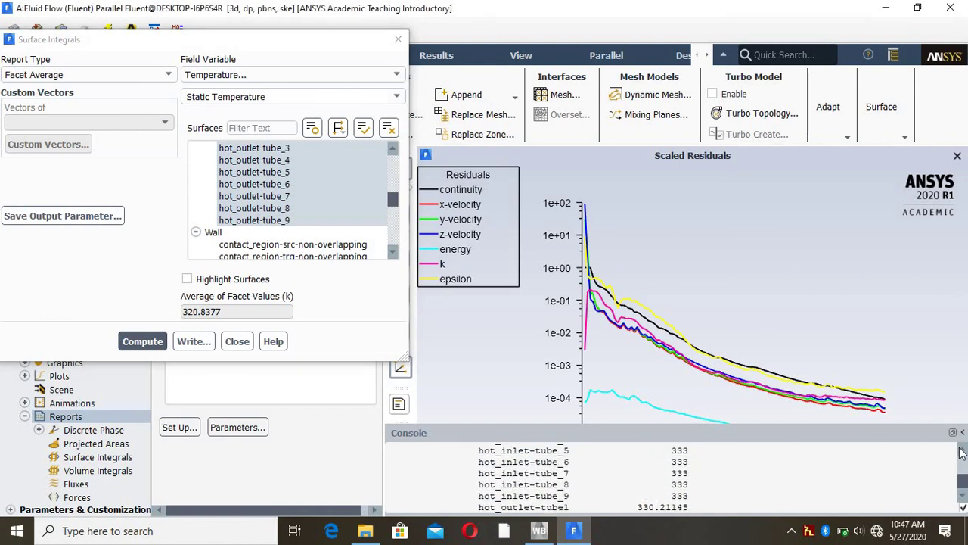
left_click(961, 450)
left_click(960, 450)
left_click(960, 451)
left_click(961, 450)
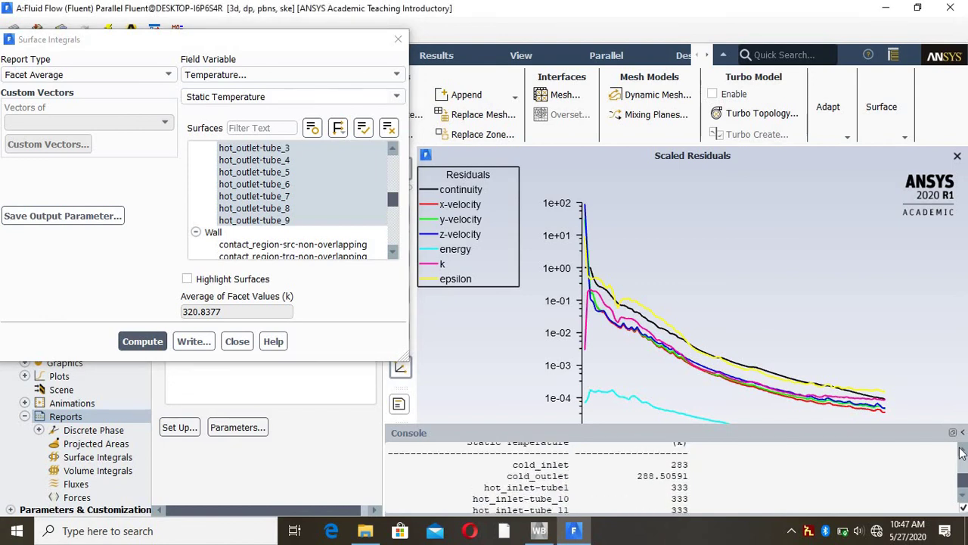
left_click(960, 451)
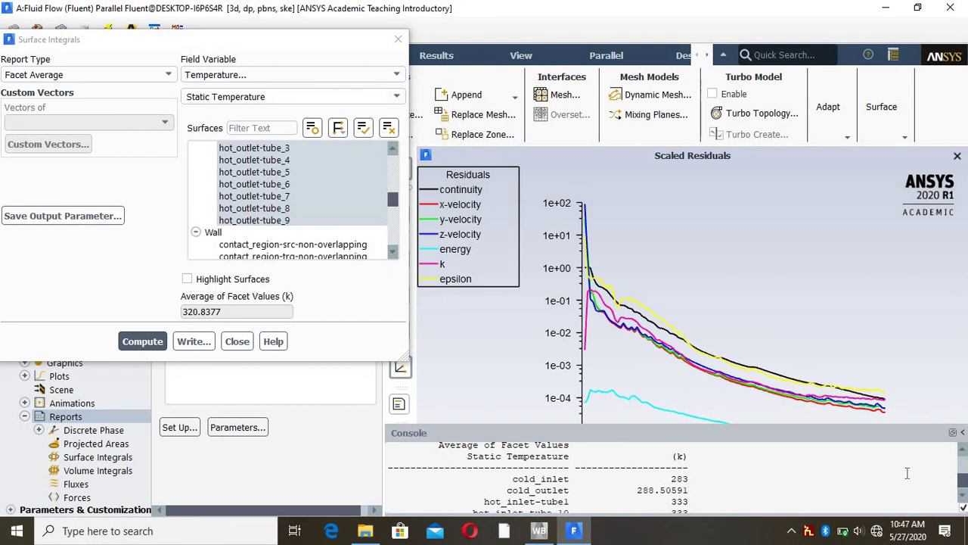
scroll(960, 497, "down", 2)
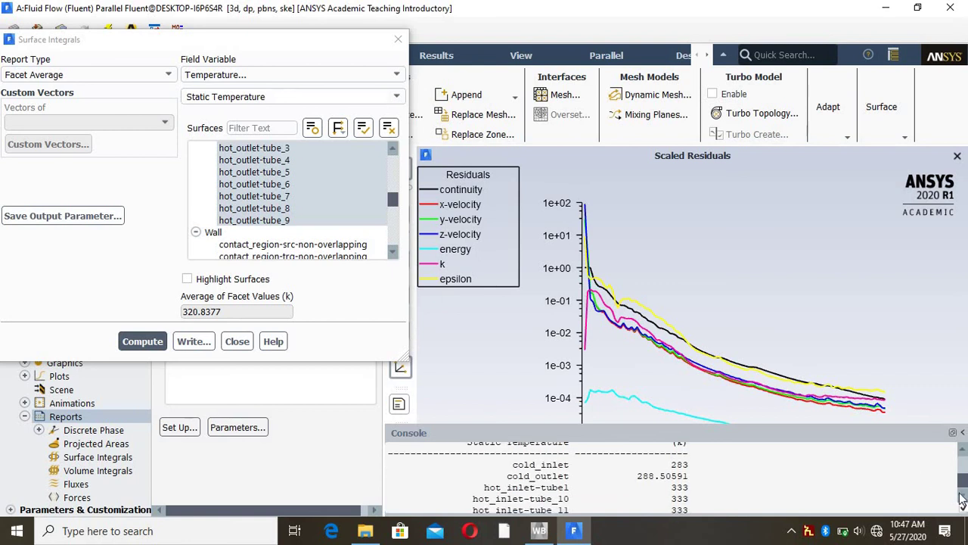
scroll(739, 488, "down", 1)
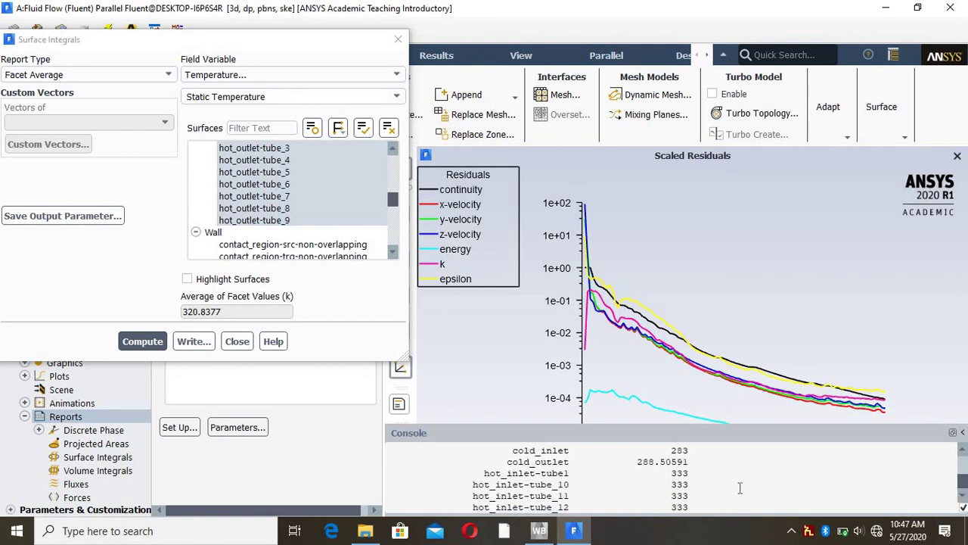
Step: Review the inlet and outlet temperatures down to the Net 320.83772 K row, then close Surface Integrals
left_click(962, 501)
left_click(962, 501)
left_click(962, 501)
left_click(962, 501)
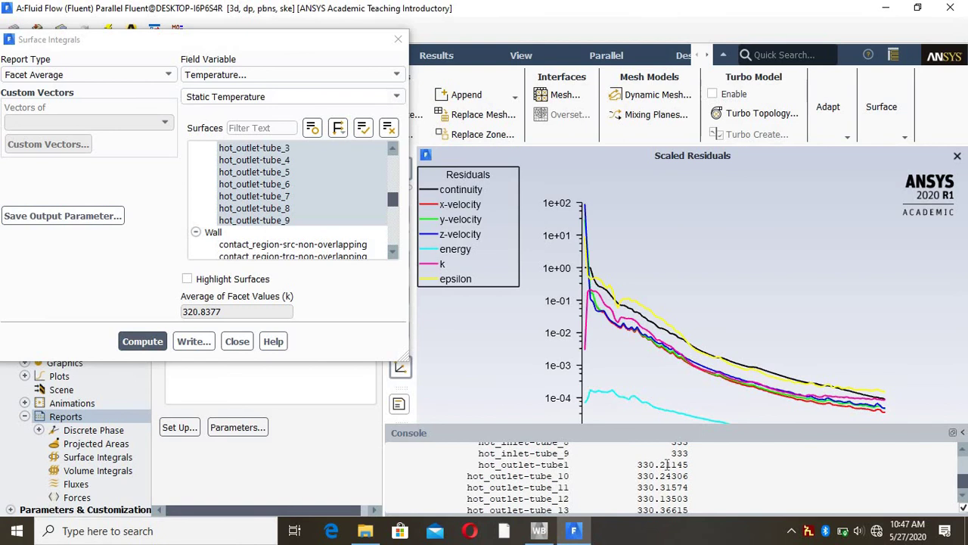
left_click(962, 499)
left_click(962, 499)
left_click(962, 499)
left_click(962, 499)
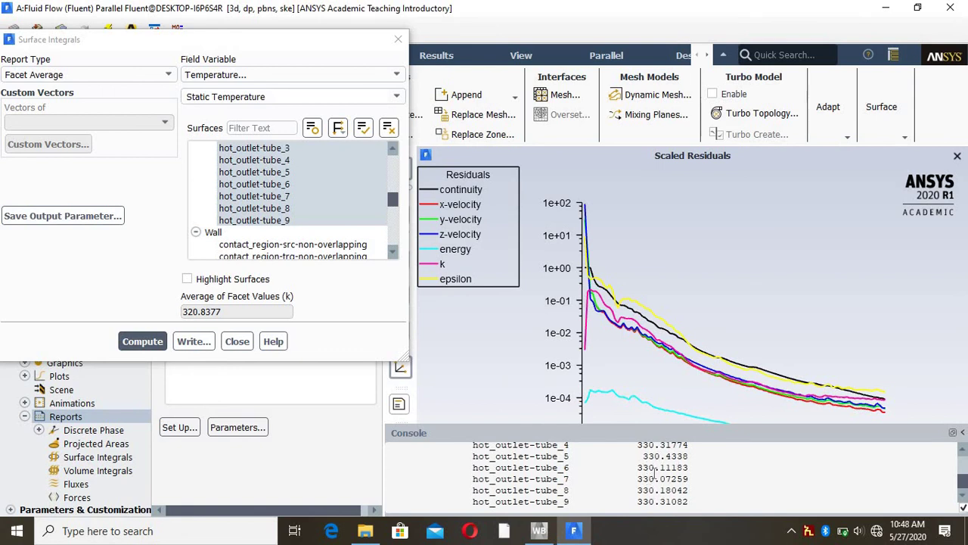
scroll(641, 474, "down", 1)
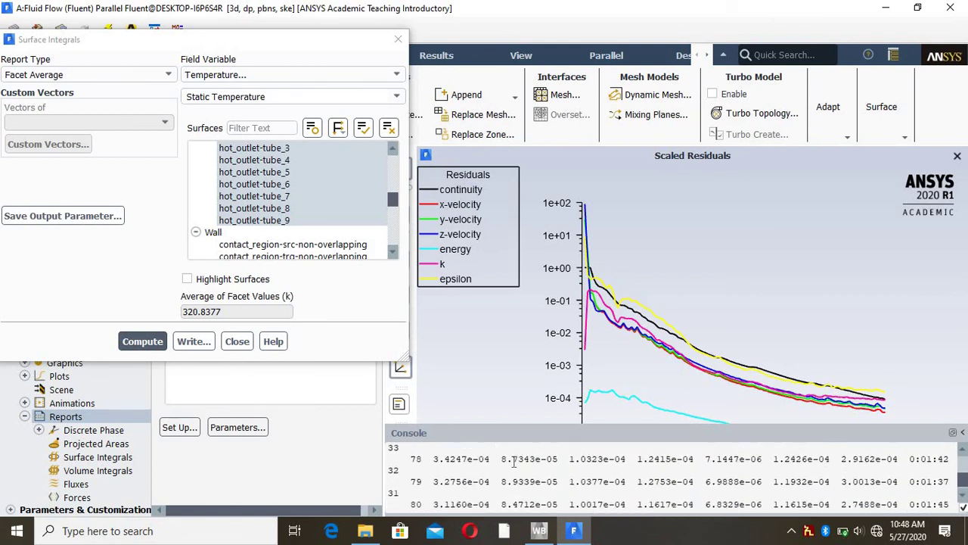
left_click(237, 342)
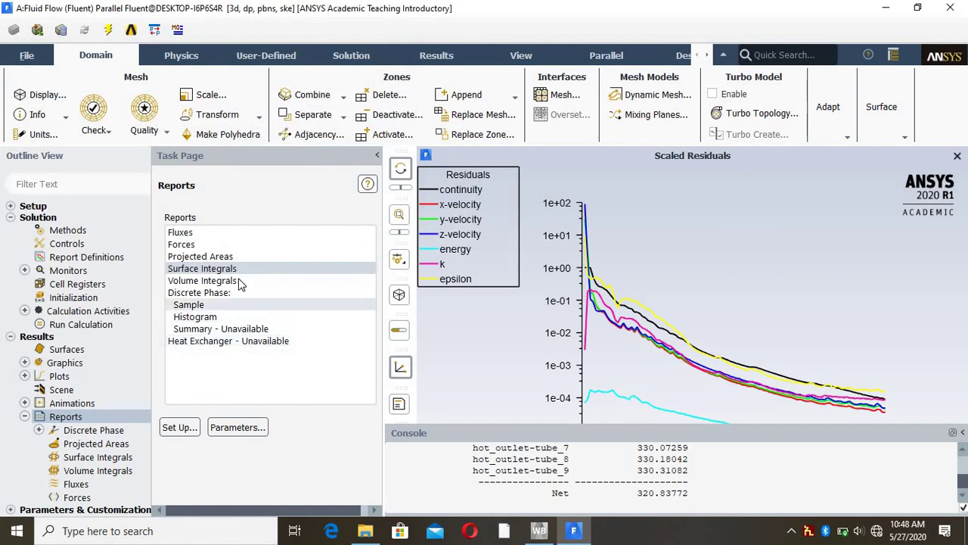